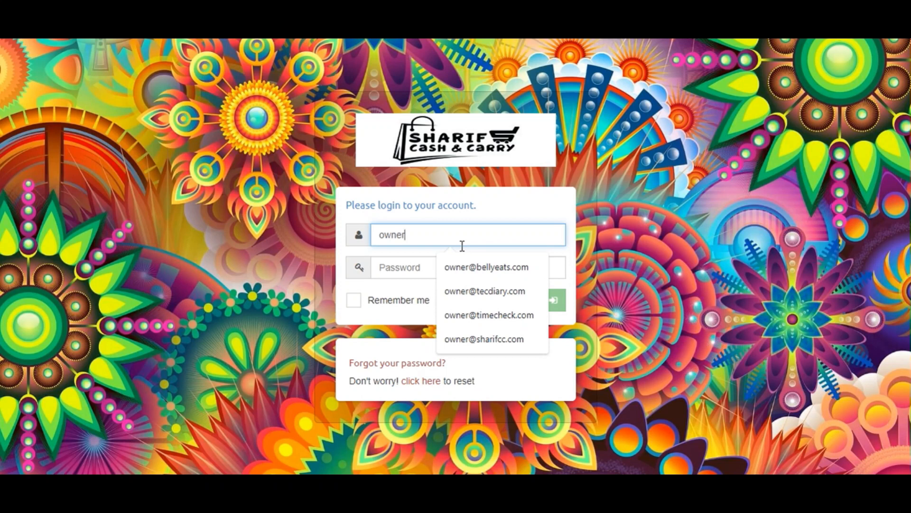
# Log in with the owner account e-mail and its password, then dismiss the password warning dialog.
pyautogui.press('Down')
pyautogui.press('Return')
pyautogui.press('Tab')
pyautogui.write('1234')
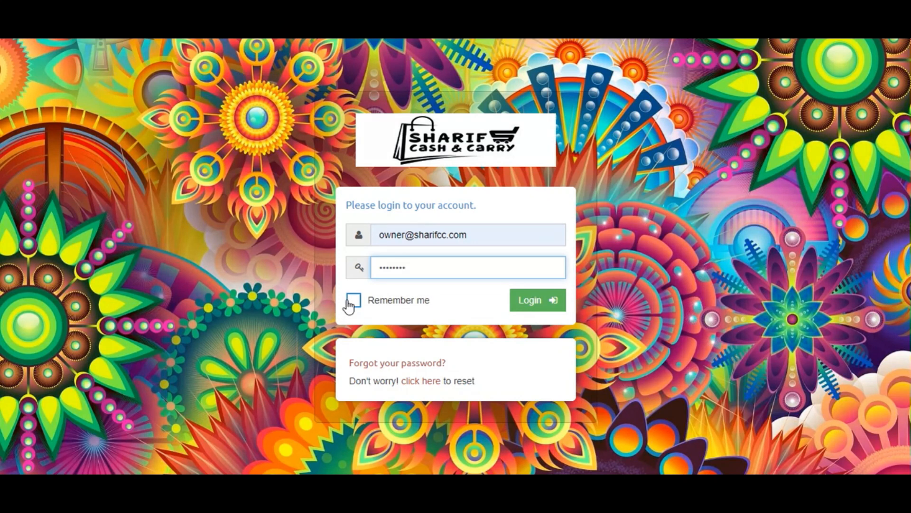
pyautogui.tripleClick(488, 306)
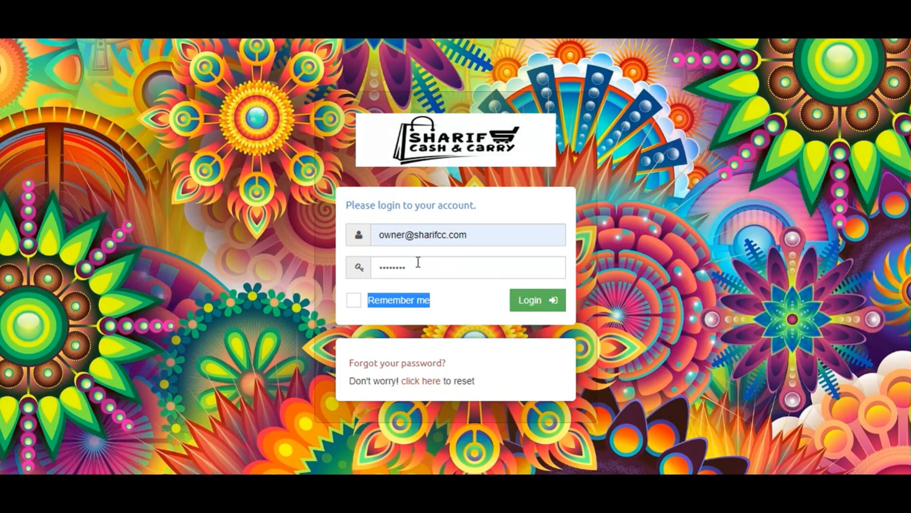
pyautogui.click(551, 306)
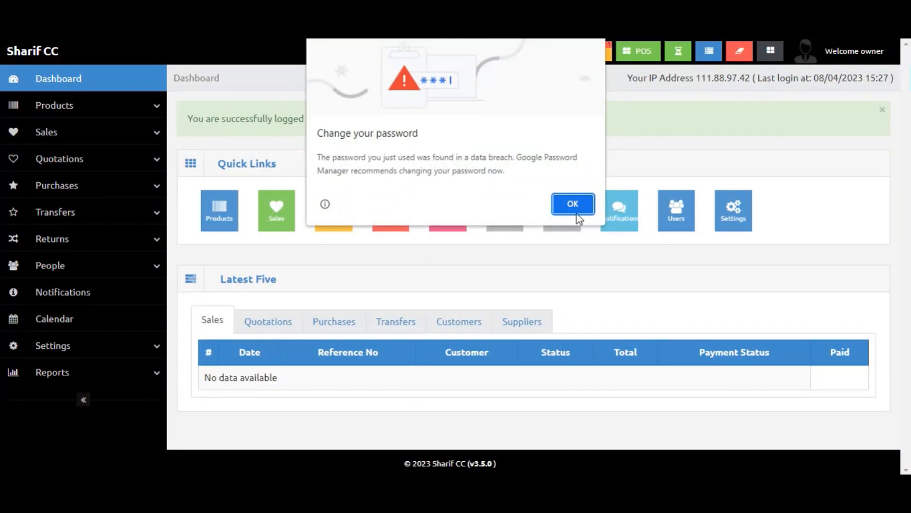
pyautogui.click(577, 213)
# Browse each tab of the Latest Five section on the dashboard.
pyautogui.click(796, 220)
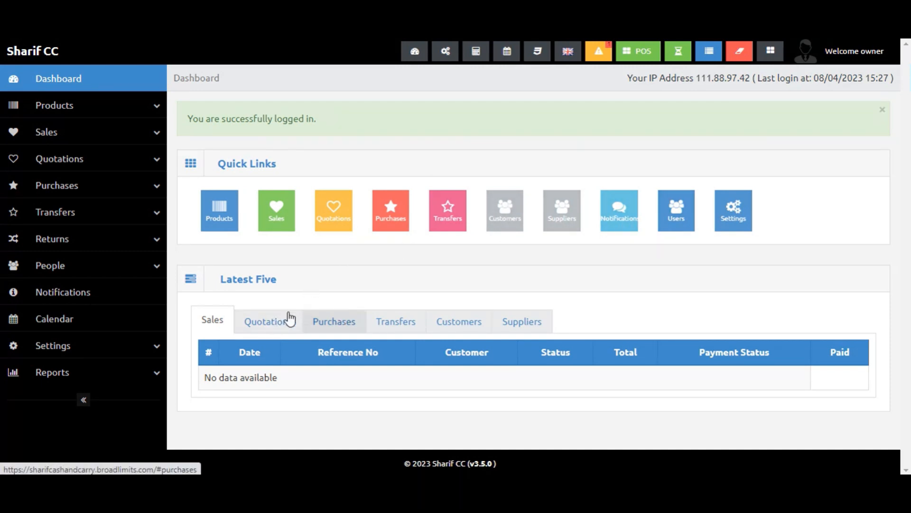
pyautogui.click(259, 320)
pyautogui.click(227, 321)
pyautogui.click(260, 321)
pyautogui.click(317, 321)
pyautogui.click(388, 325)
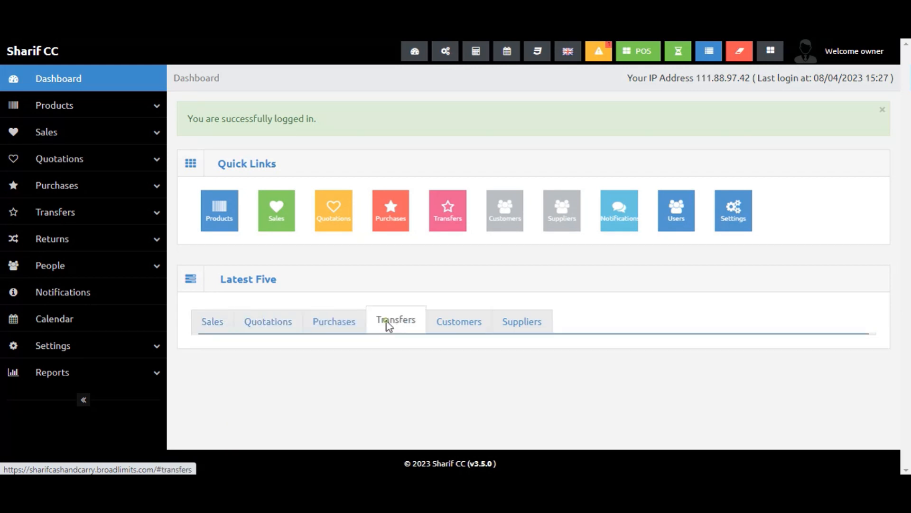
pyautogui.click(433, 326)
pyautogui.click(516, 329)
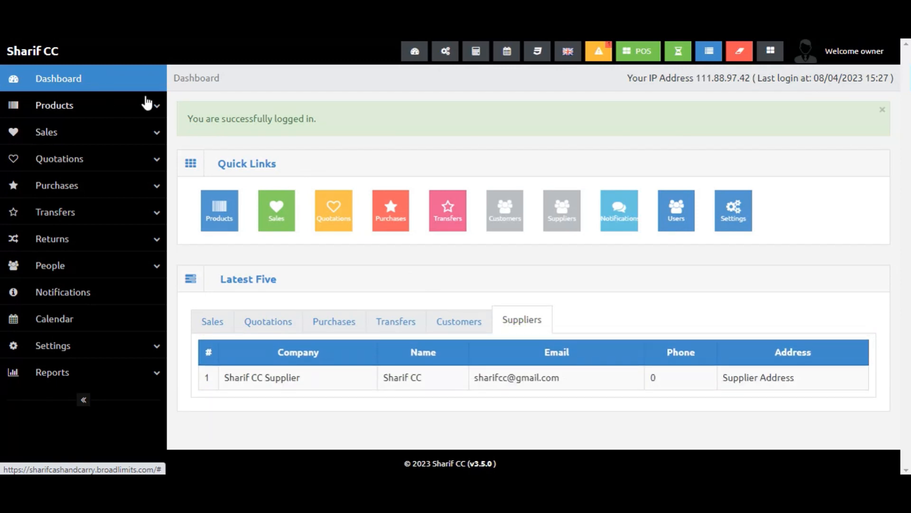
# Open the product list and review the products table.
pyautogui.click(118, 106)
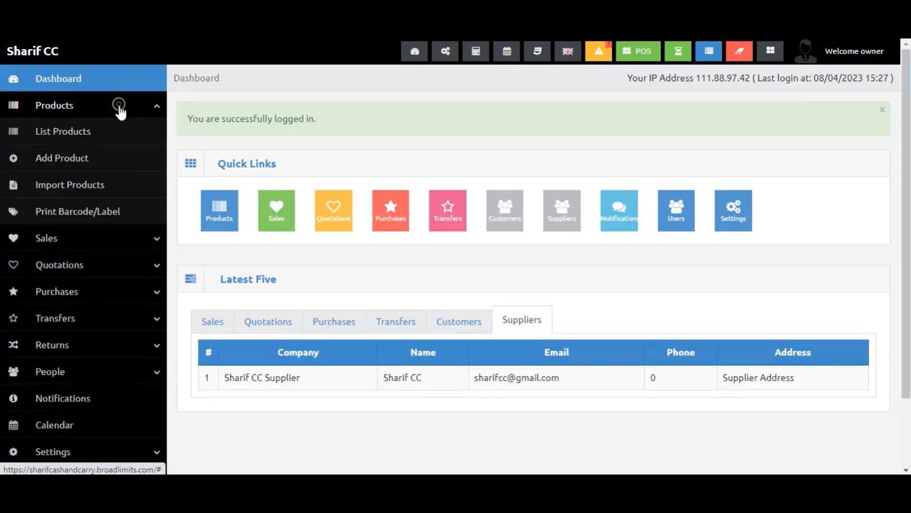
pyautogui.click(80, 134)
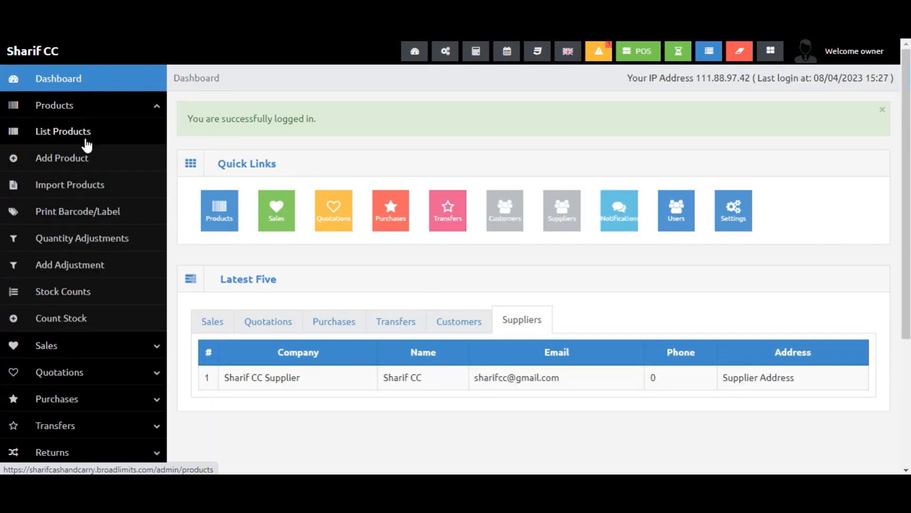
pyautogui.click(97, 111)
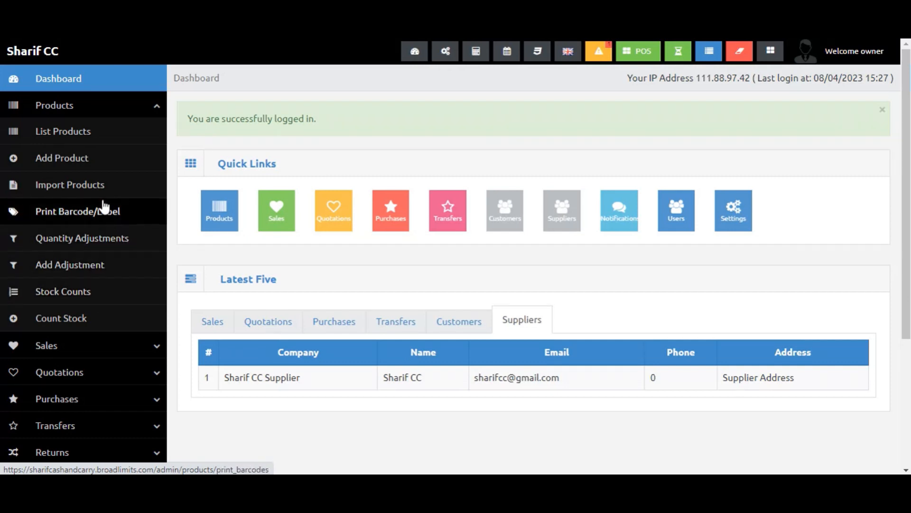
pyautogui.click(99, 144)
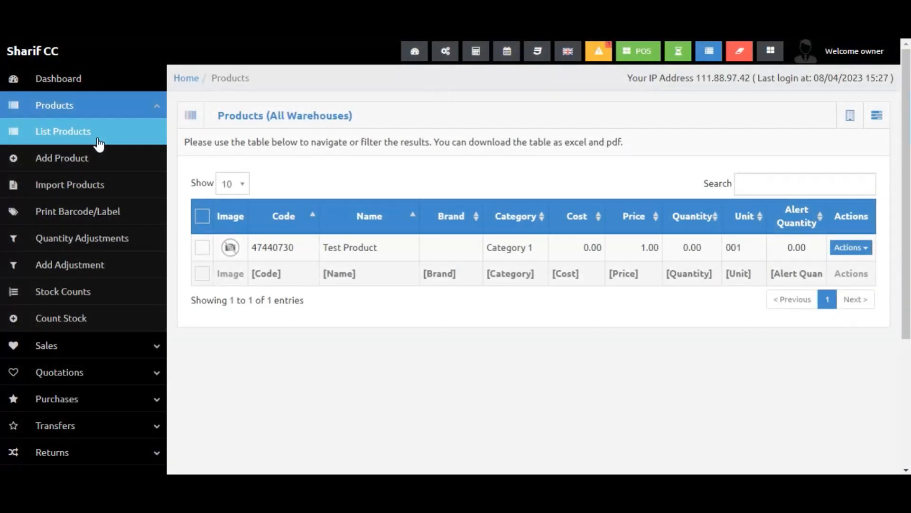
pyautogui.scroll(-2, 497, 269)
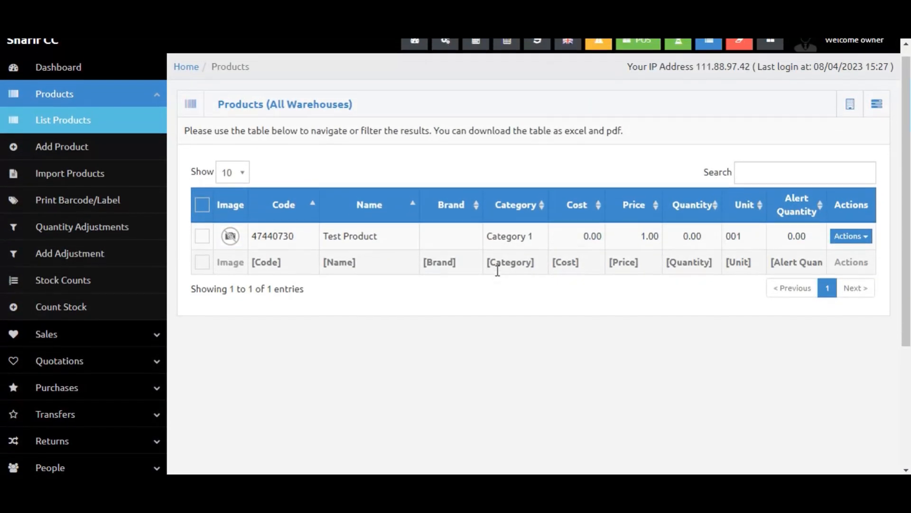
pyautogui.scroll(2, 497, 270)
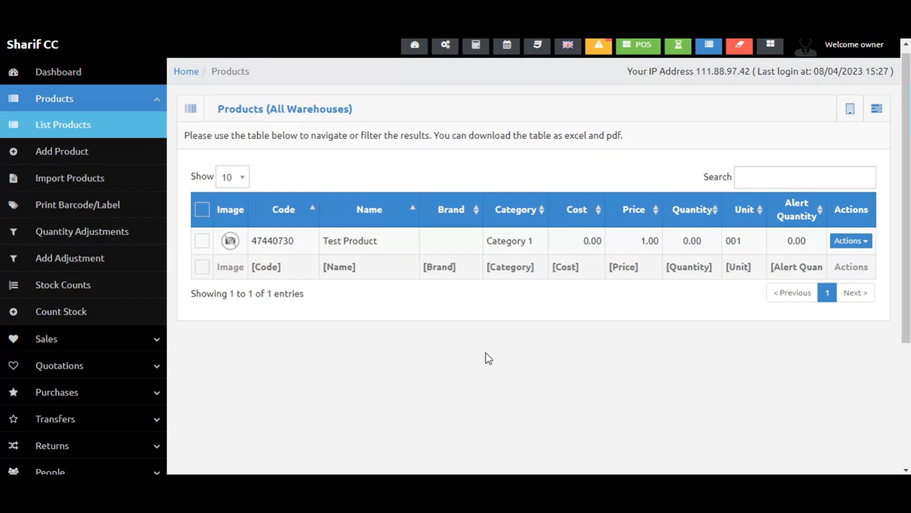
pyautogui.scroll(-1, 486, 353)
pyautogui.scroll(-2, 486, 354)
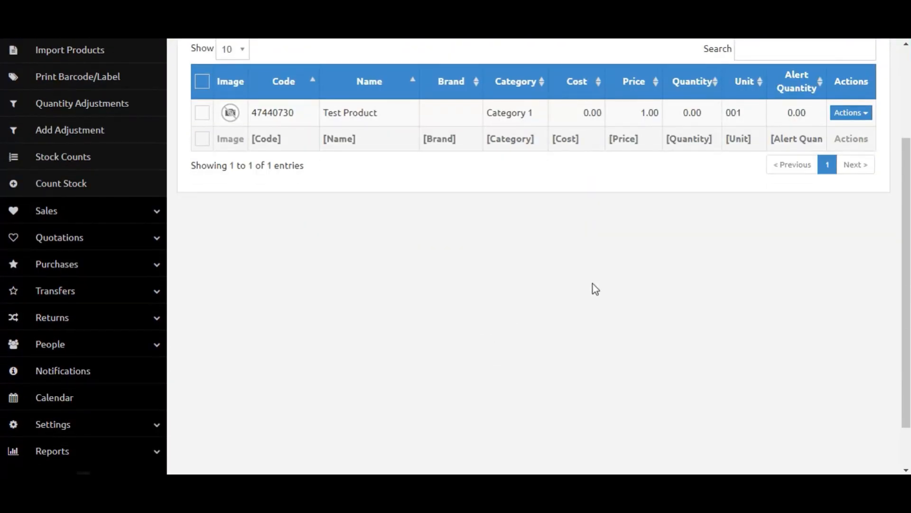
pyautogui.scroll(3, 594, 284)
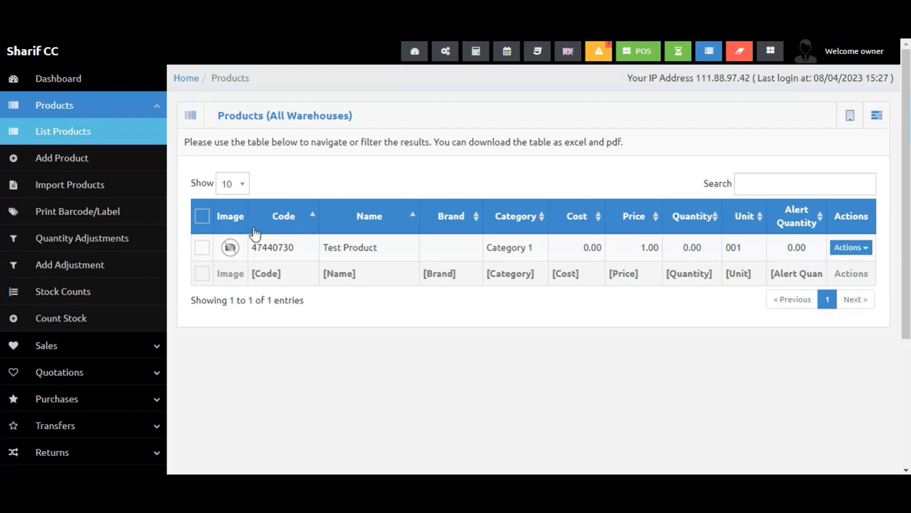
# Open the Add Product form and enter the product name Product 1.
pyautogui.click(68, 164)
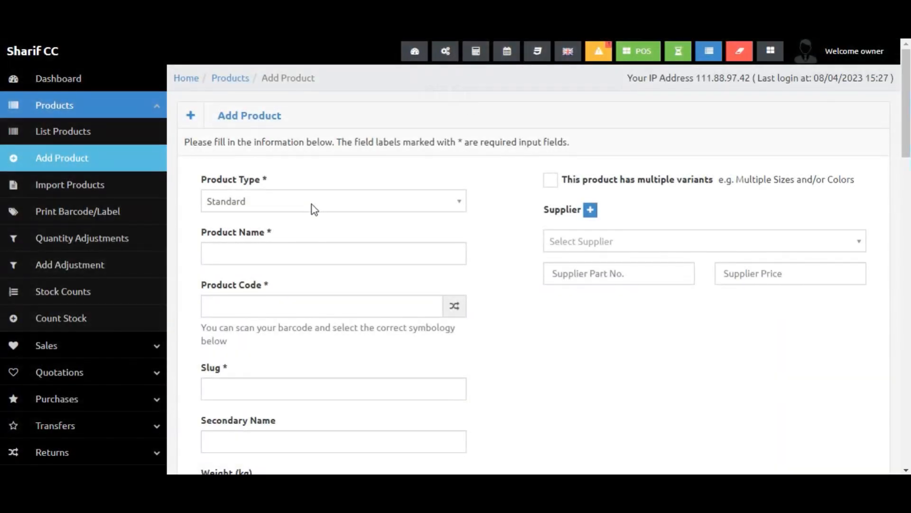
pyautogui.scroll(-1, 314, 207)
pyautogui.click(319, 229)
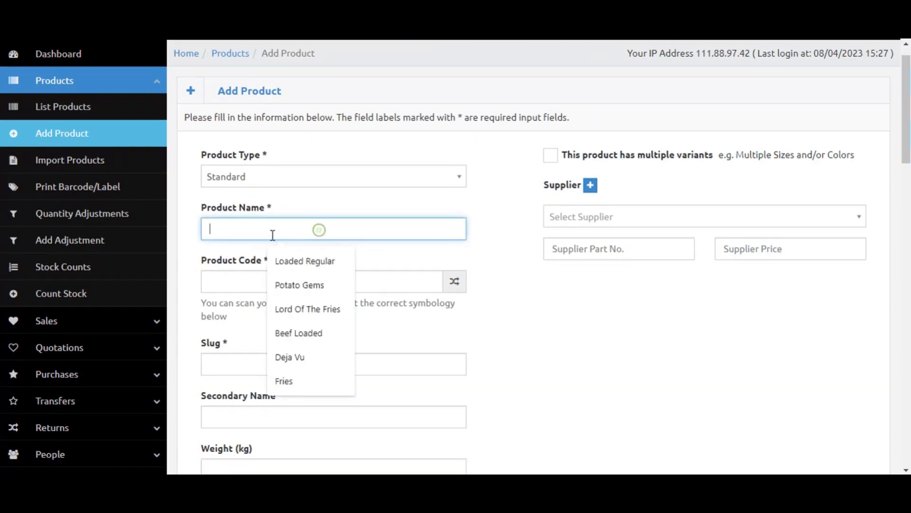
pyautogui.write('Po')
pyautogui.press('BackSpace')
pyautogui.write('roduct 1')
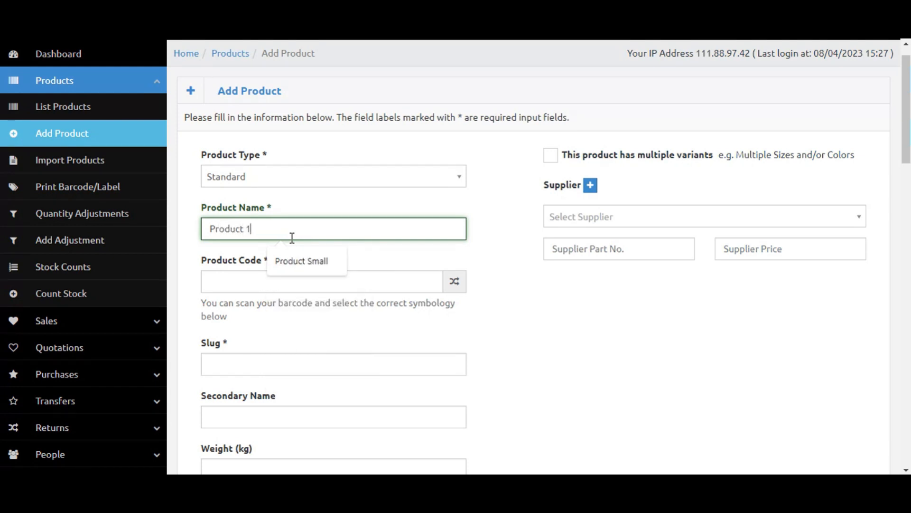
pyautogui.press('Tab')
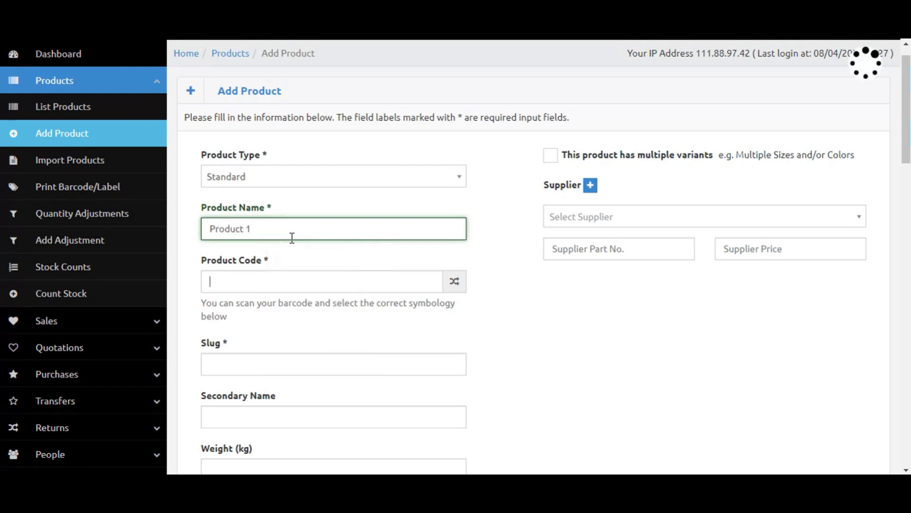
# Generate a random product code for the product.
pyautogui.click(455, 281)
pyautogui.scroll(-5, 454, 296)
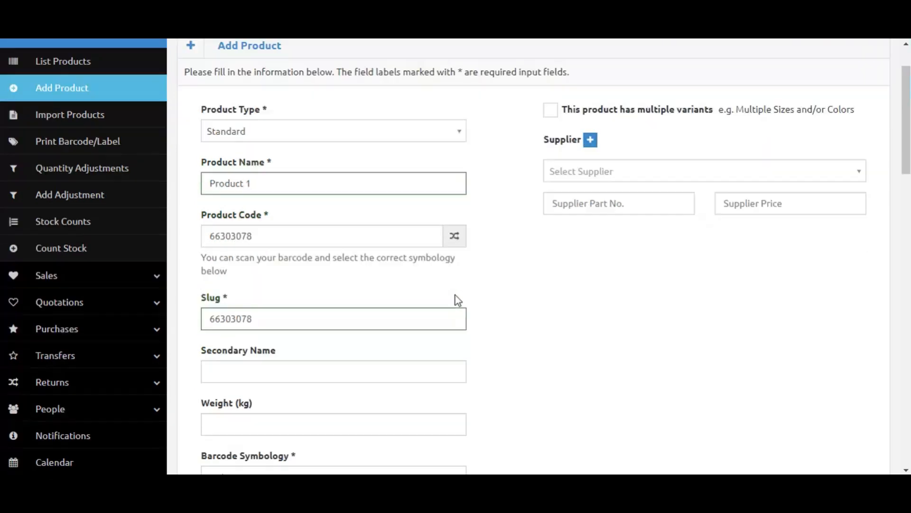
pyautogui.scroll(-2, 367, 327)
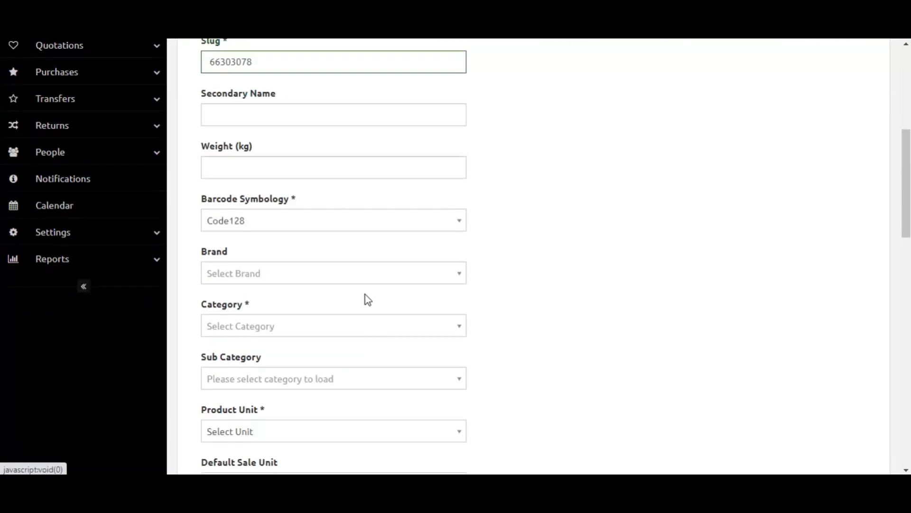
# Check the Brand dropdown, then open the Brands settings page in a new browser tab.
pyautogui.click(354, 281)
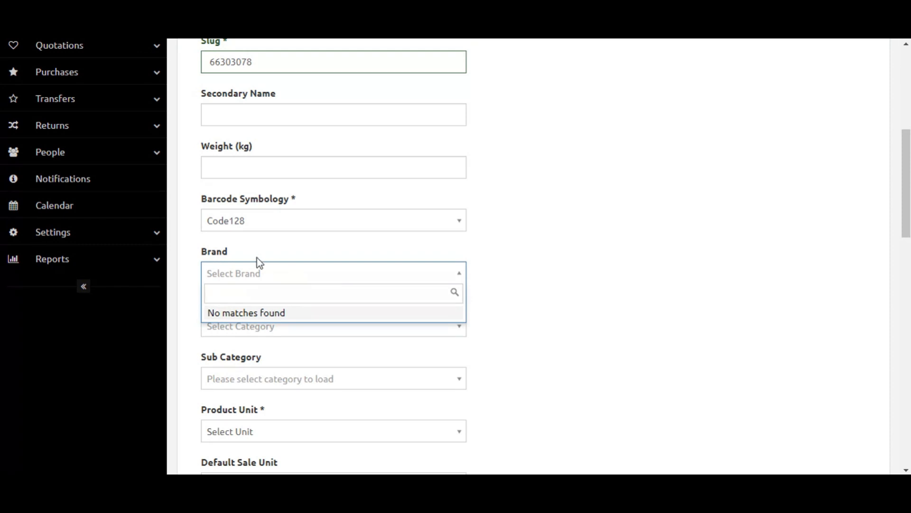
pyautogui.click(149, 240)
pyautogui.click(142, 237)
pyautogui.scroll(-1, 116, 373)
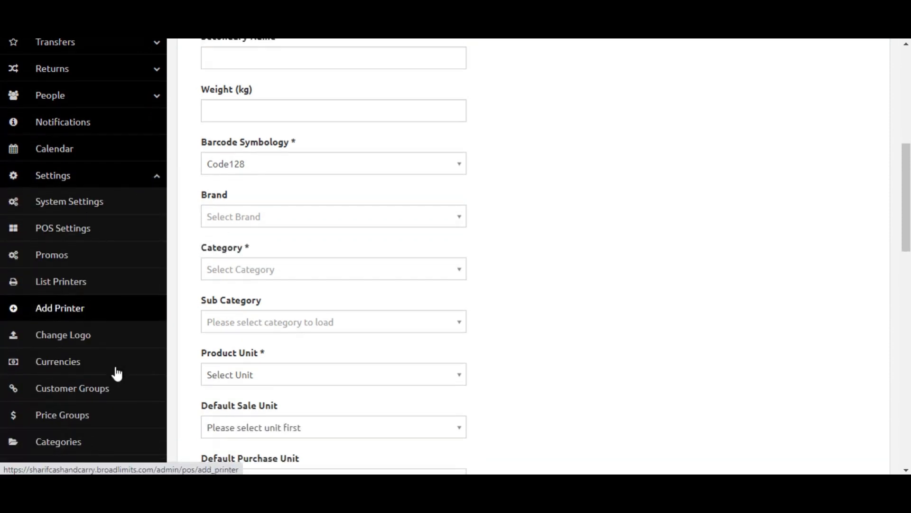
pyautogui.scroll(-3, 116, 374)
pyautogui.click(78, 360)
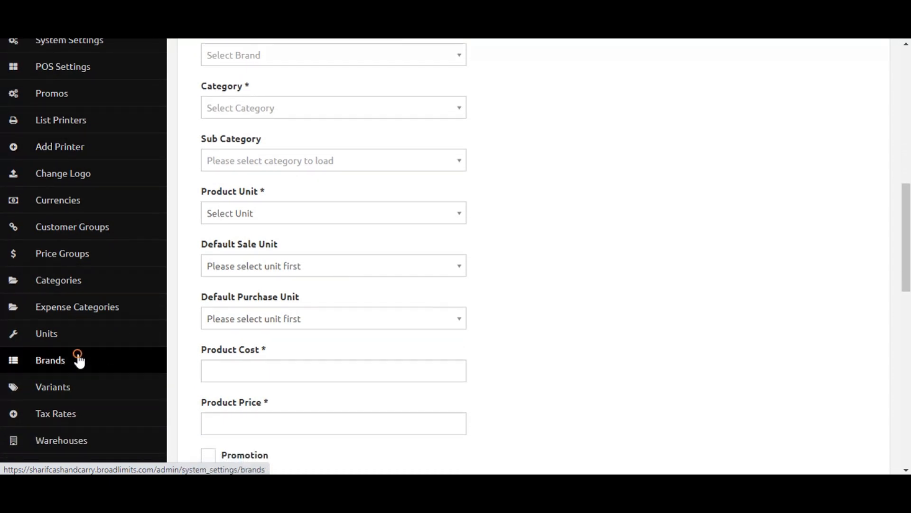
pyautogui.rightClick(90, 354)
pyautogui.click(91, 359)
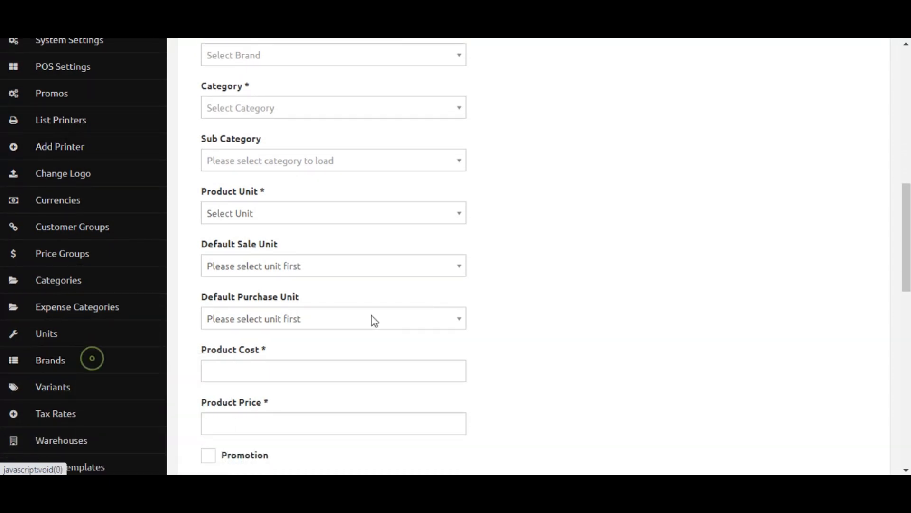
# Review the remaining product form fields such as Category, Sub Category, Product Unit and Weight.
pyautogui.scroll(3, 234, 281)
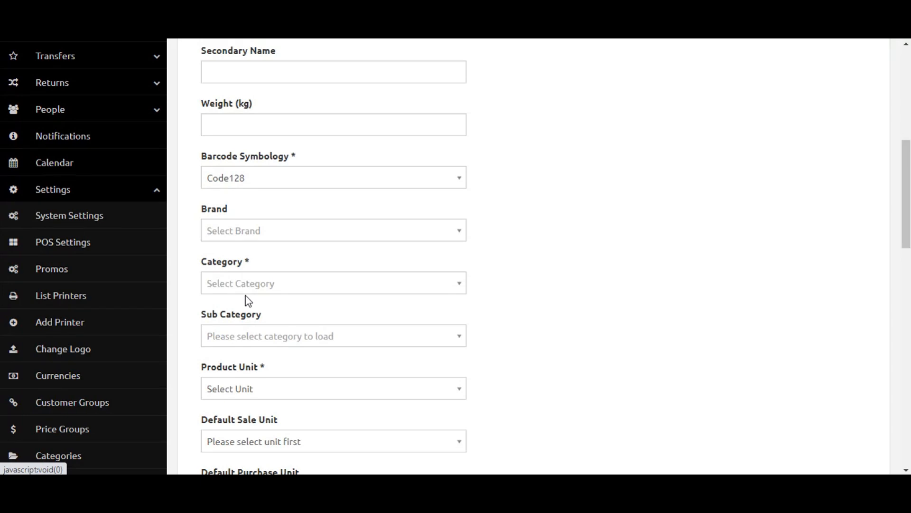
pyautogui.click(277, 346)
pyautogui.click(275, 352)
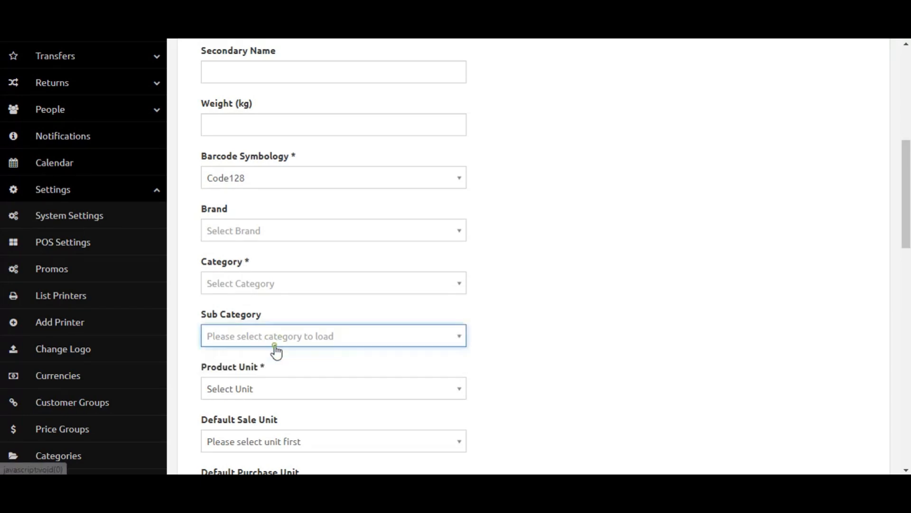
pyautogui.scroll(-2, 491, 297)
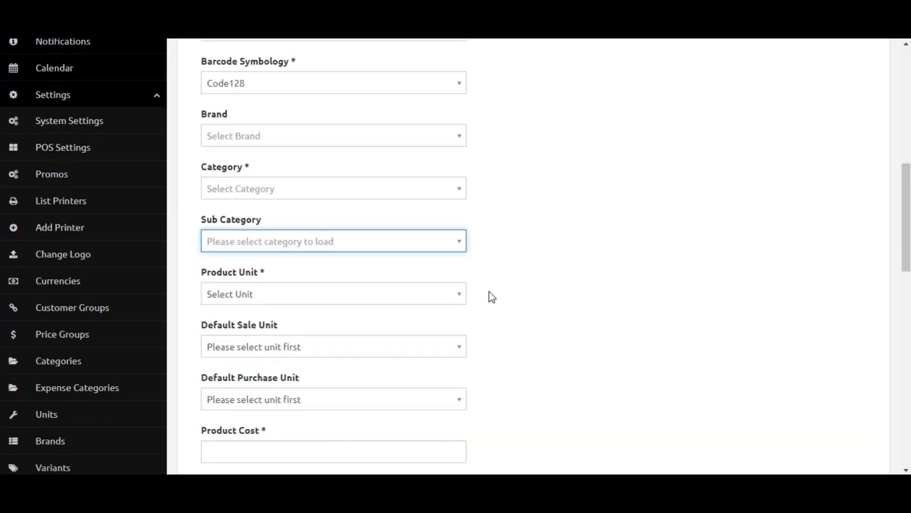
pyautogui.click(309, 294)
pyautogui.scroll(3, 495, 185)
pyautogui.click(514, 193)
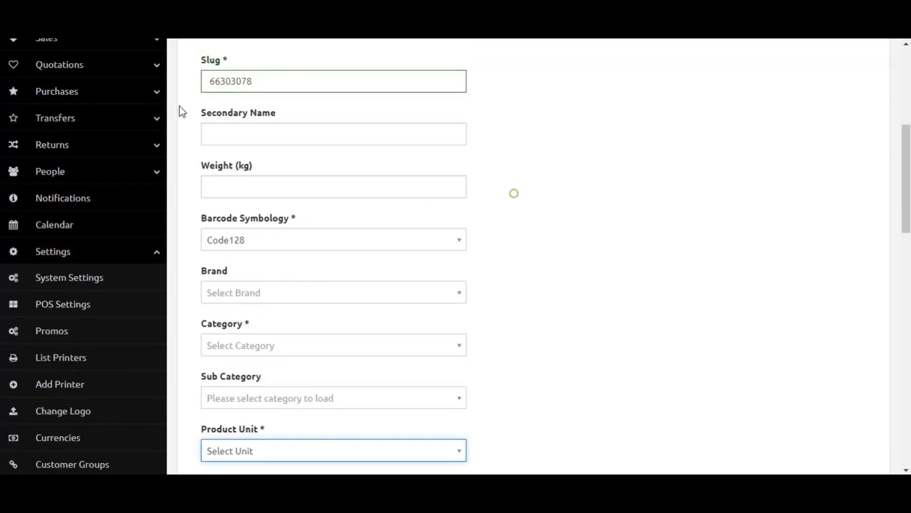
pyautogui.scroll(2, 215, 155)
pyautogui.click(263, 261)
pyautogui.scroll(2, 290, 201)
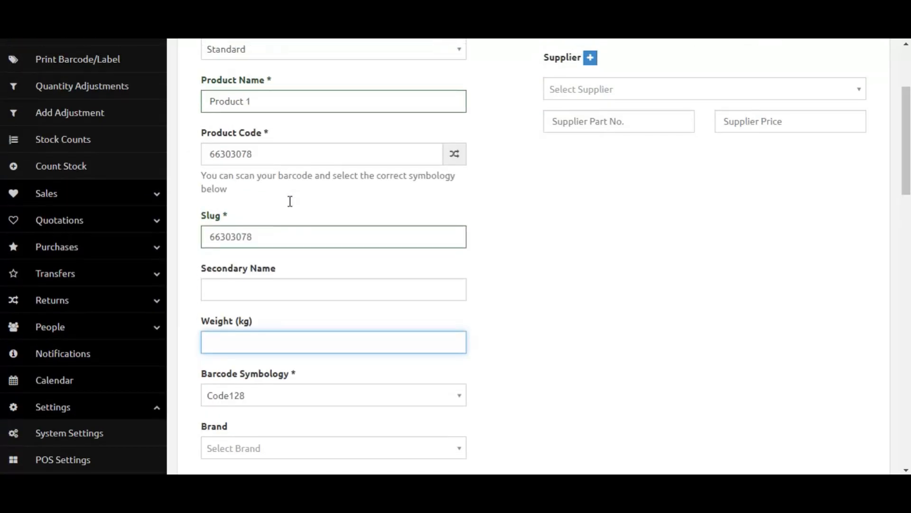
pyautogui.scroll(1, 291, 201)
pyautogui.scroll(-1, 269, 259)
pyautogui.click(258, 246)
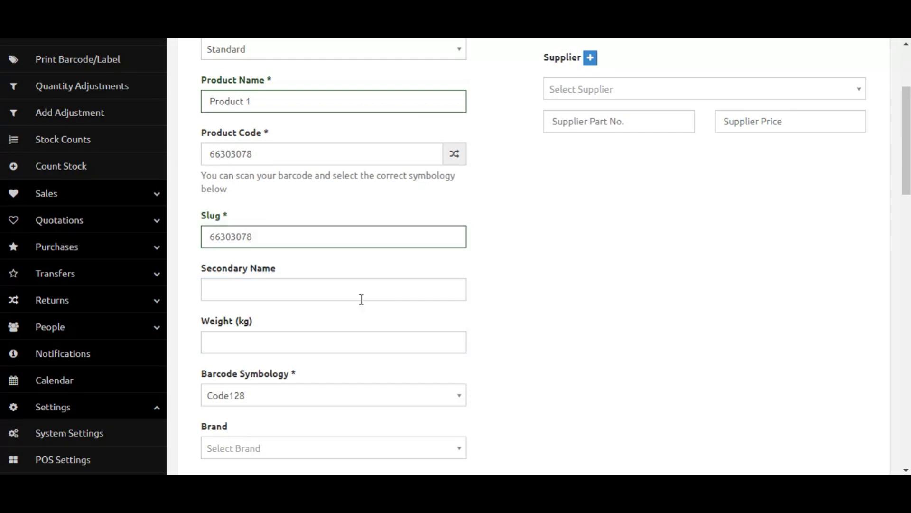
pyautogui.click(355, 338)
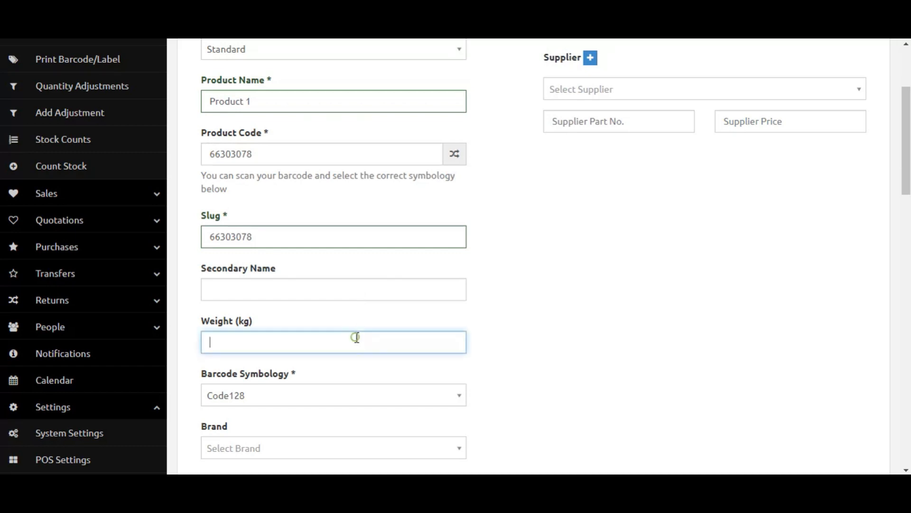
pyautogui.scroll(-5, 621, 371)
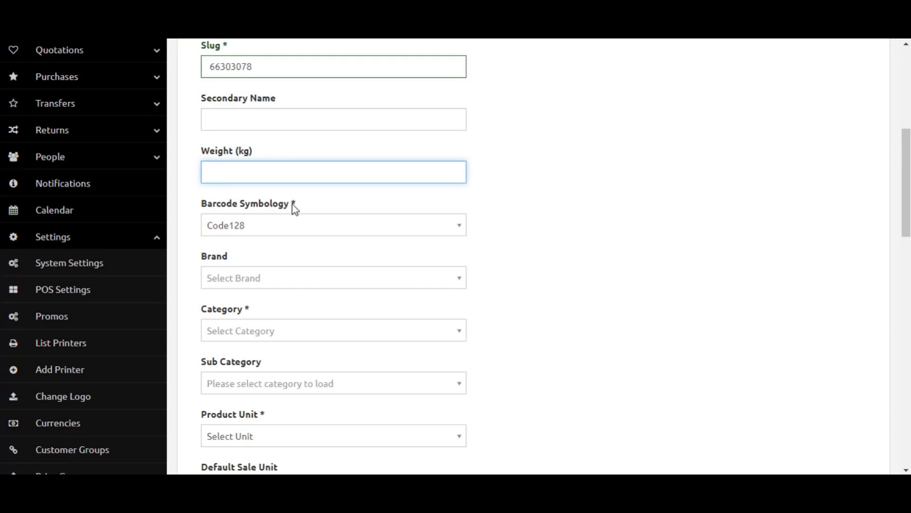
pyautogui.scroll(-2, 291, 309)
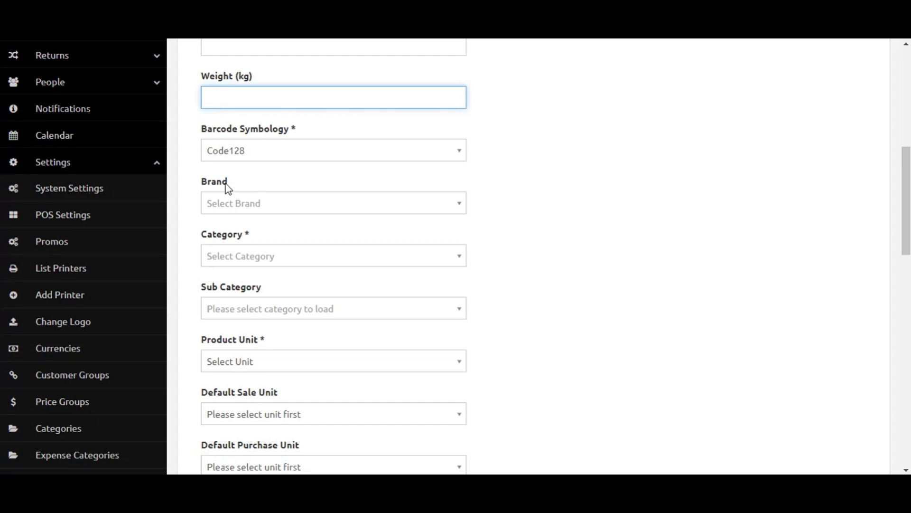
pyautogui.scroll(-1, 245, 285)
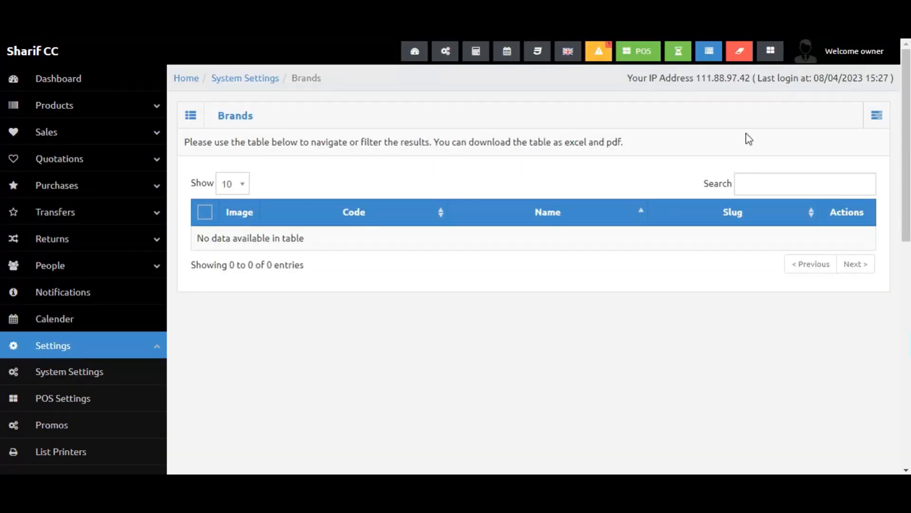
# Add a brand with code 001, name Brand1 and description Test Brand.
pyautogui.click(877, 115)
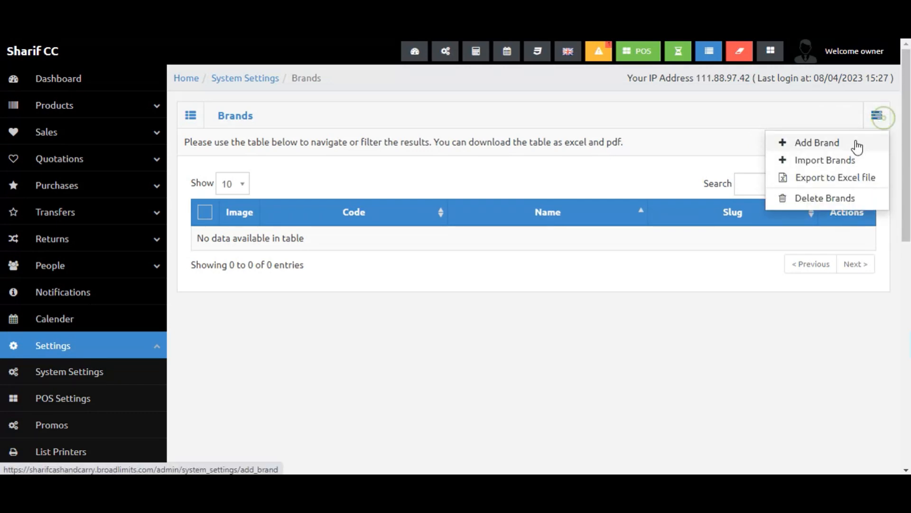
pyautogui.click(854, 142)
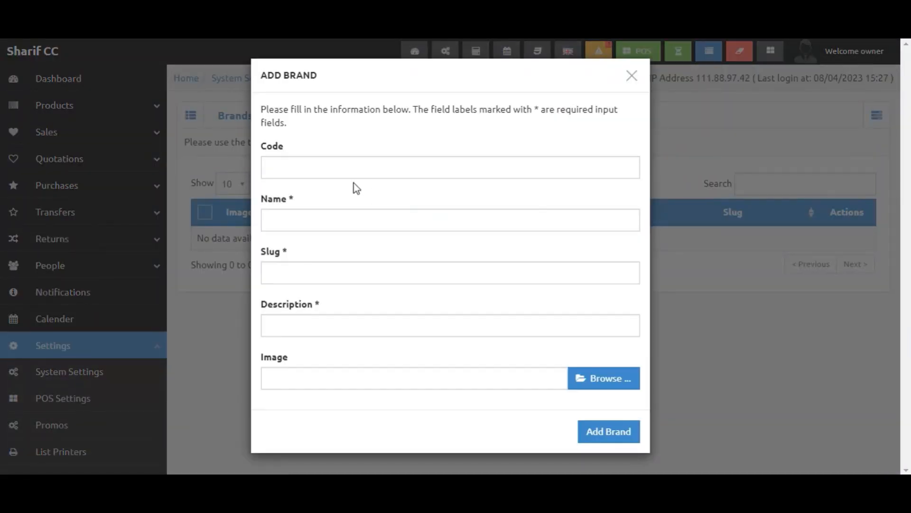
pyautogui.click(344, 166)
pyautogui.write('001')
pyautogui.press('Tab')
pyautogui.write('b')
pyautogui.press('BackSpace')
pyautogui.write('Brand1')
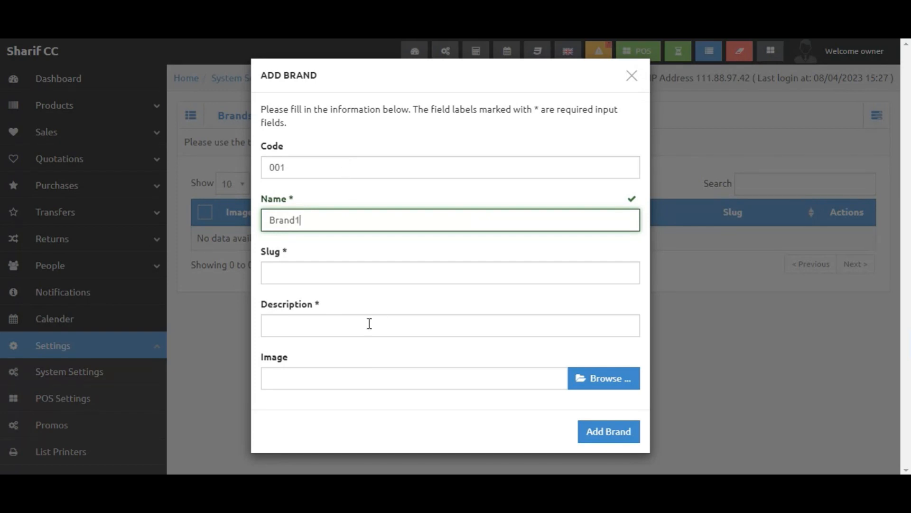
pyautogui.click(369, 325)
pyautogui.write('Test Brand')
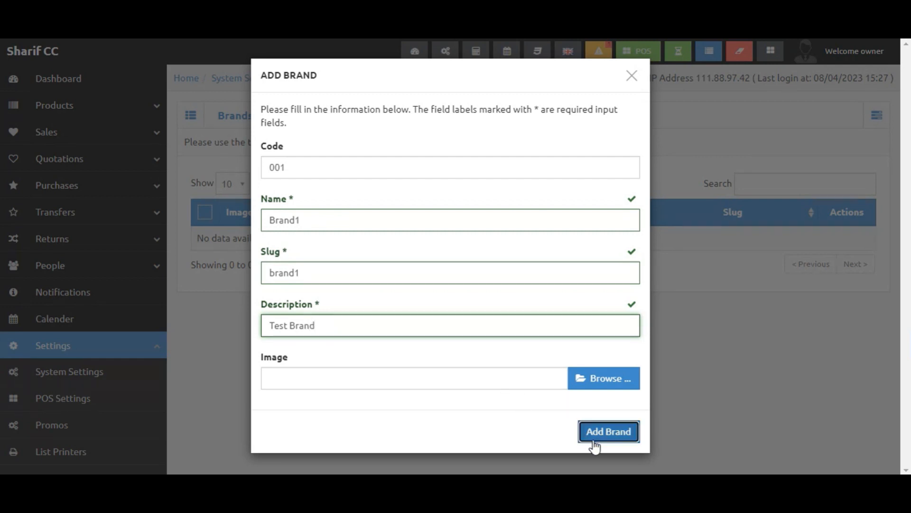
pyautogui.click(594, 438)
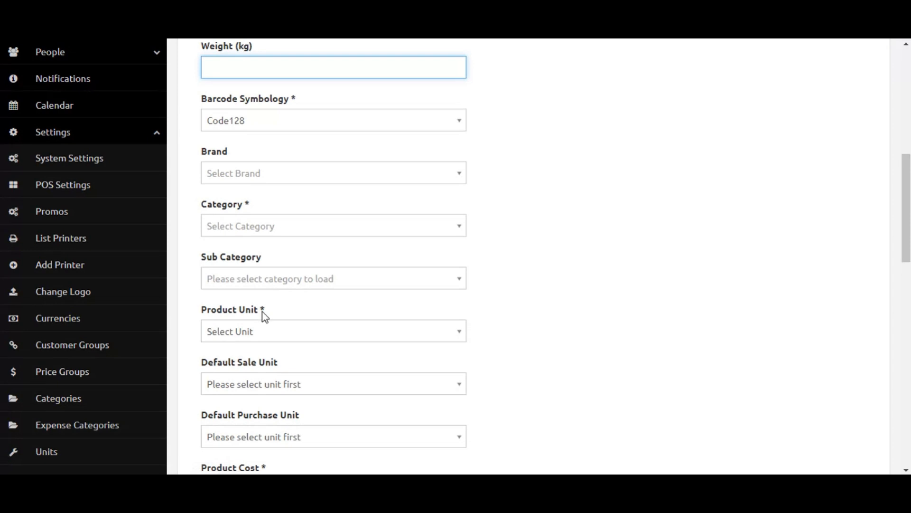
# Review the Categories settings page and the Product Unit options available on the product form.
pyautogui.scroll(2, 263, 311)
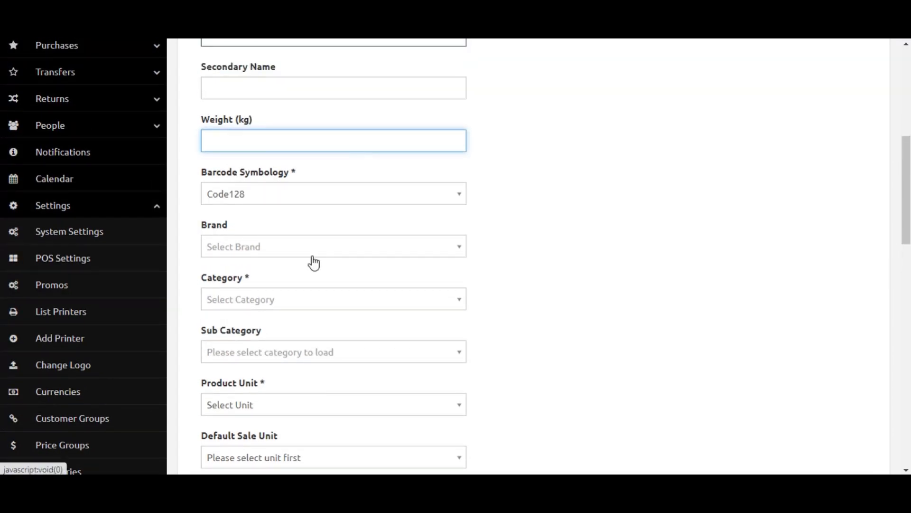
pyautogui.scroll(-1, 280, 282)
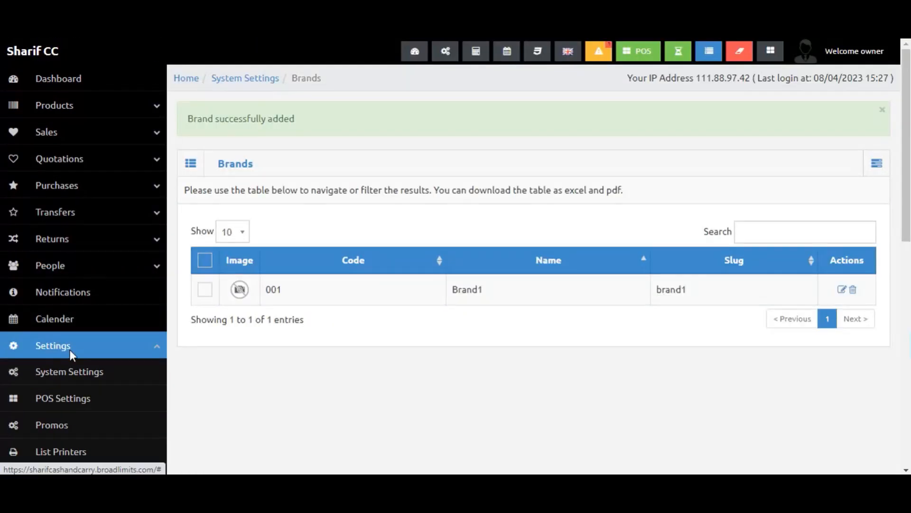
pyautogui.scroll(-5, 69, 349)
pyautogui.click(71, 315)
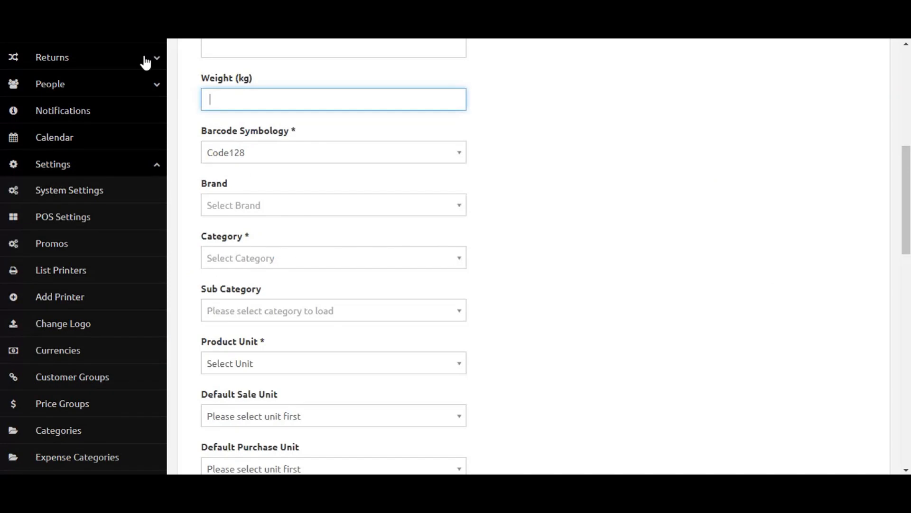
pyautogui.scroll(-2, 242, 234)
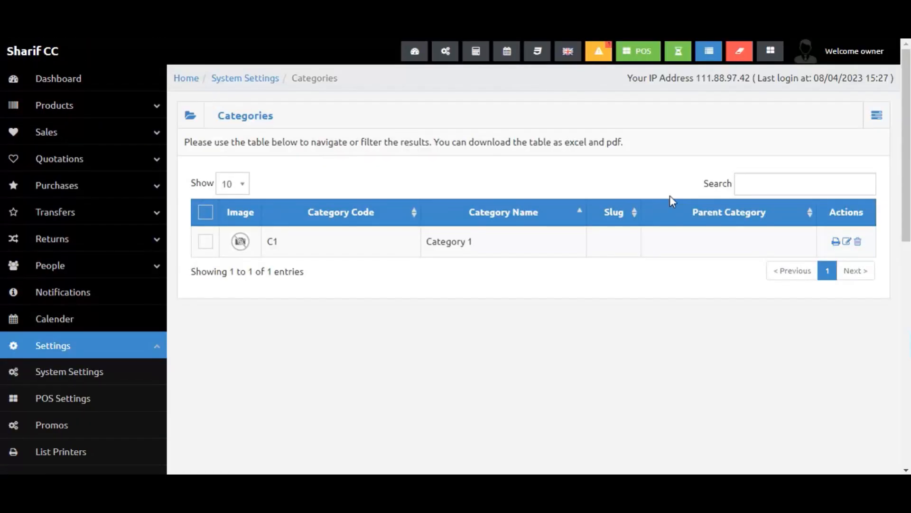
pyautogui.click(877, 115)
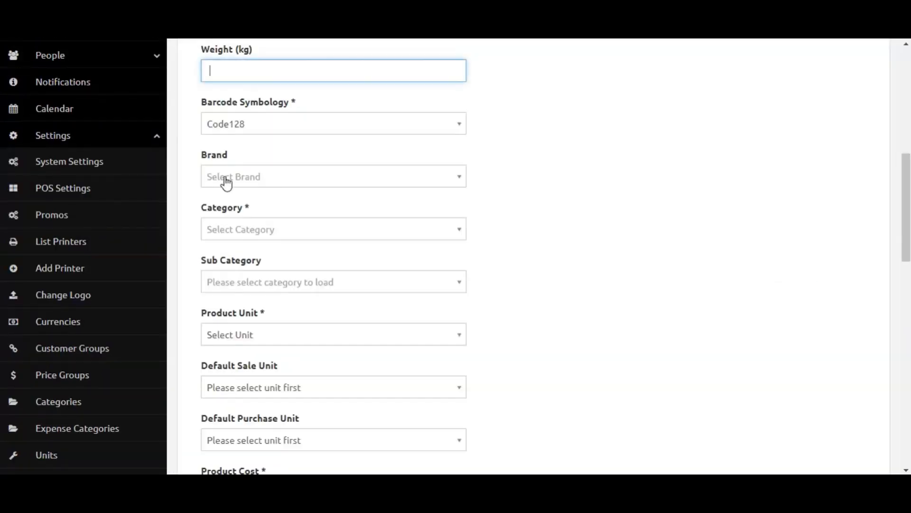
pyautogui.scroll(-1, 344, 268)
pyautogui.click(332, 279)
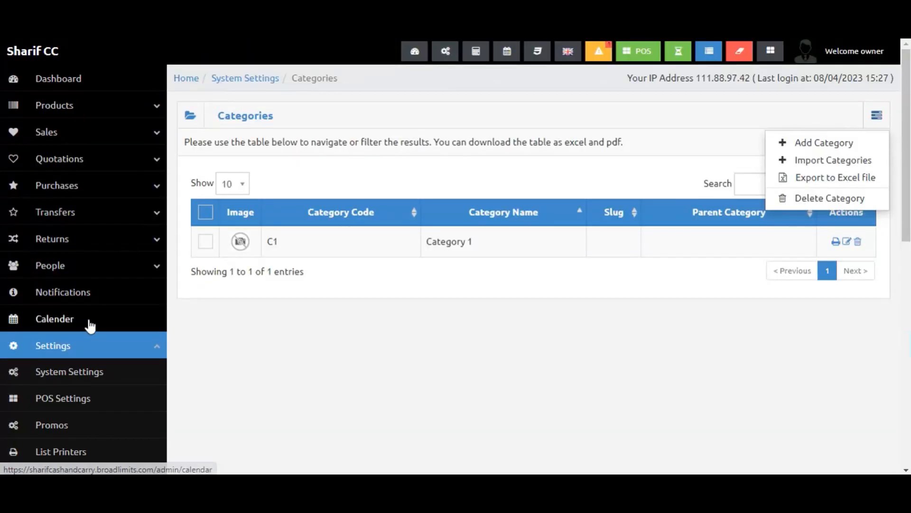
pyautogui.scroll(-2, 119, 316)
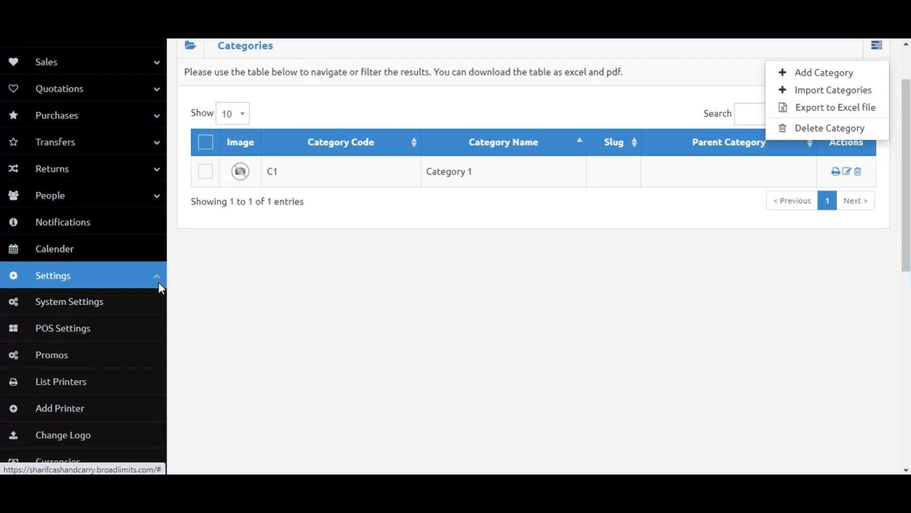
pyautogui.scroll(-6, 144, 310)
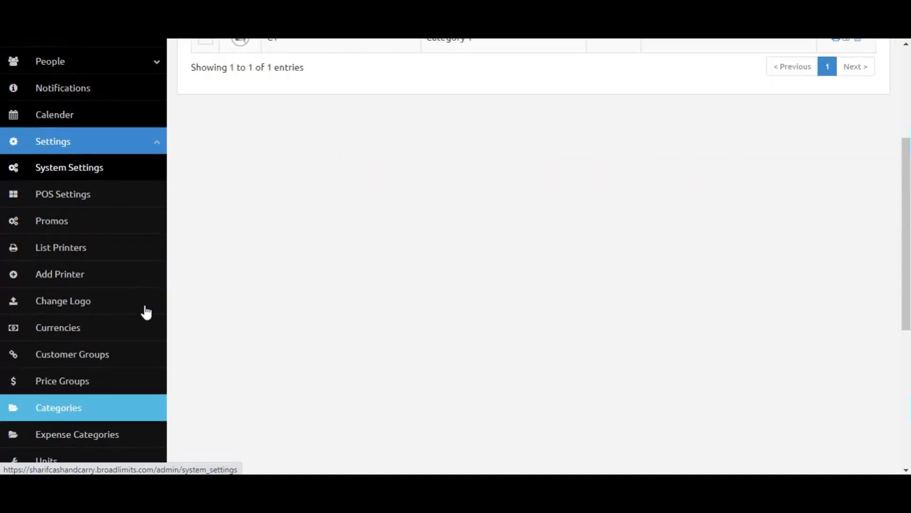
pyautogui.scroll(-2, 72, 332)
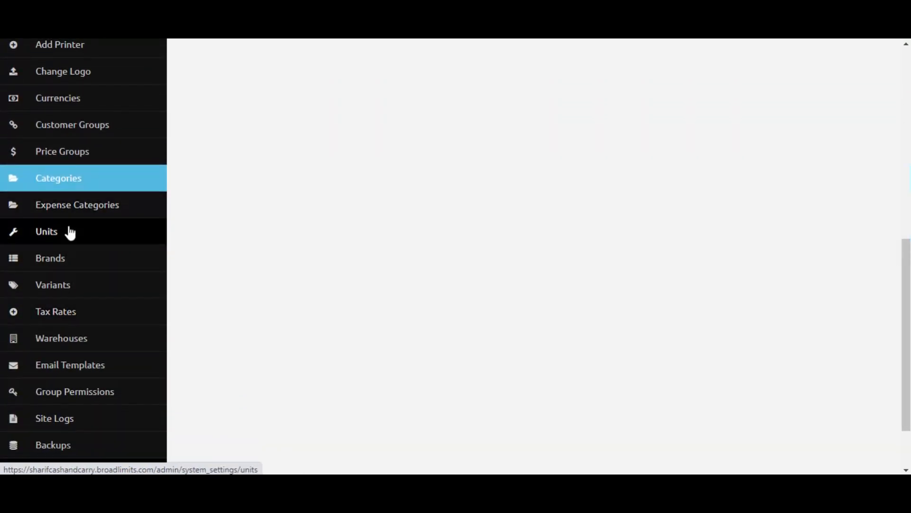
# Add a unit with code 002 and name Kg, leaving the base unit unselected.
pyautogui.click(65, 244)
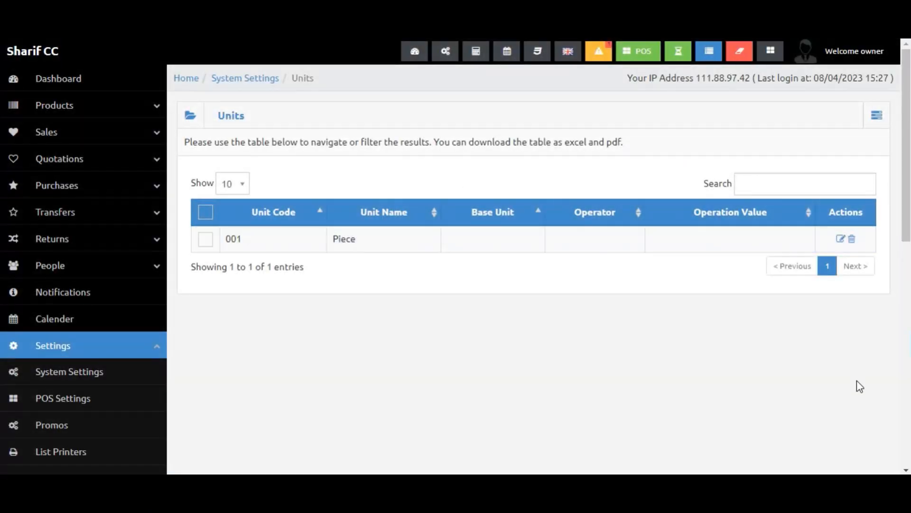
pyautogui.click(877, 115)
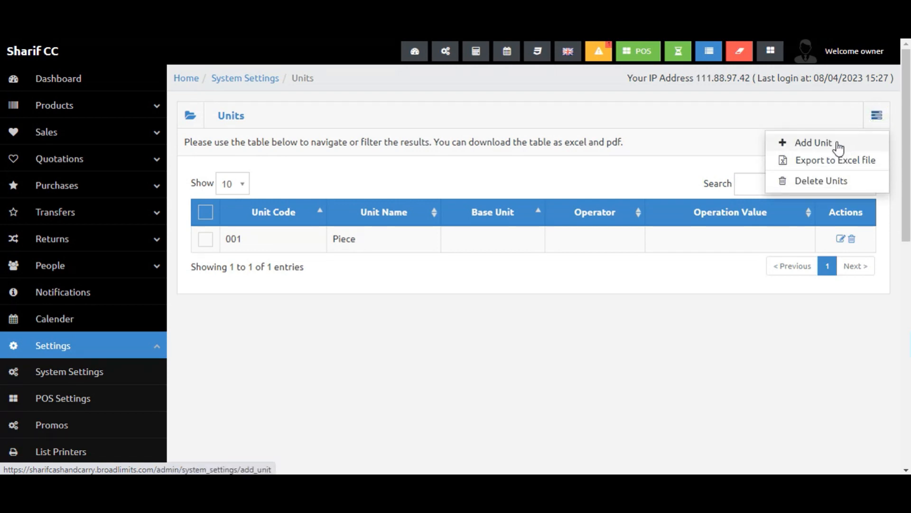
pyautogui.click(813, 143)
pyautogui.click(314, 168)
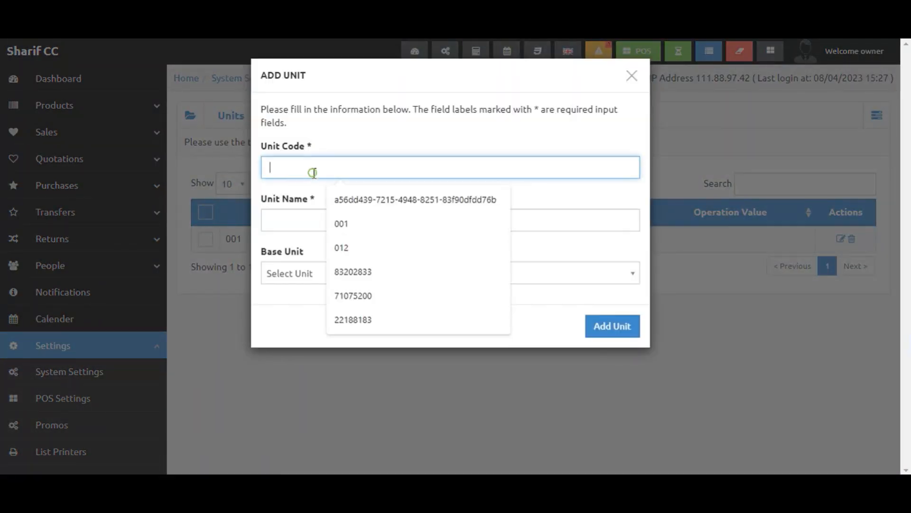
pyautogui.write('002')
pyautogui.press('Tab')
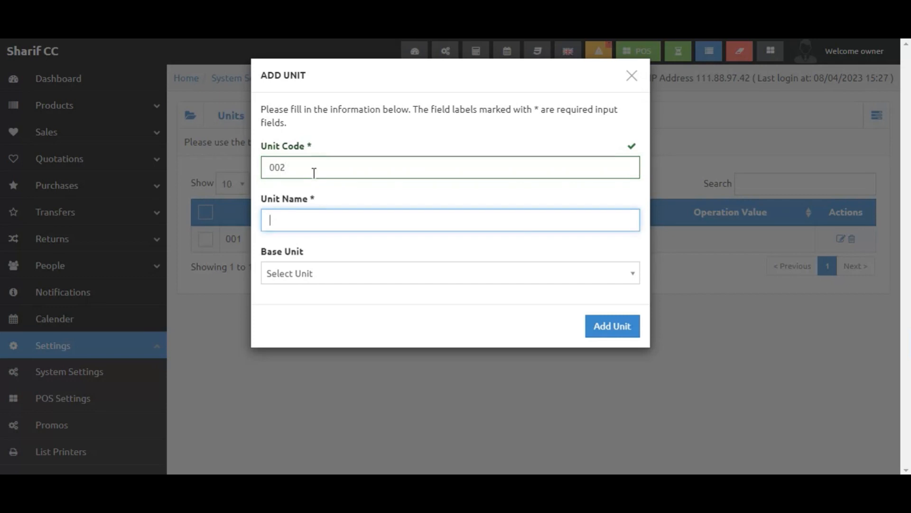
pyautogui.write('Kg')
pyautogui.press('Tab')
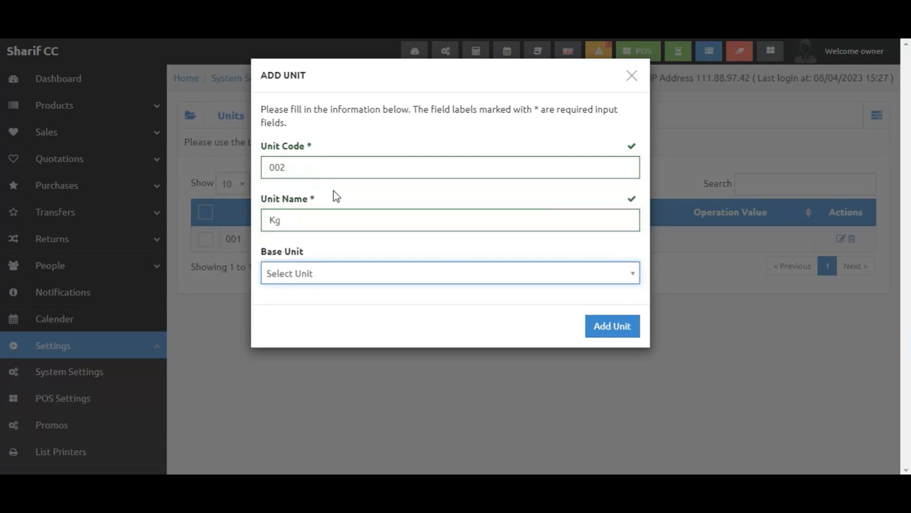
pyautogui.click(385, 272)
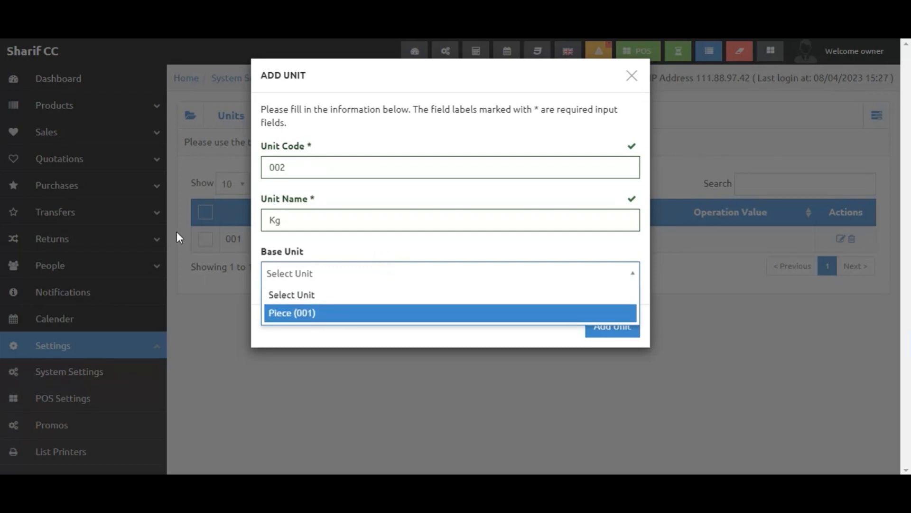
pyautogui.click(320, 350)
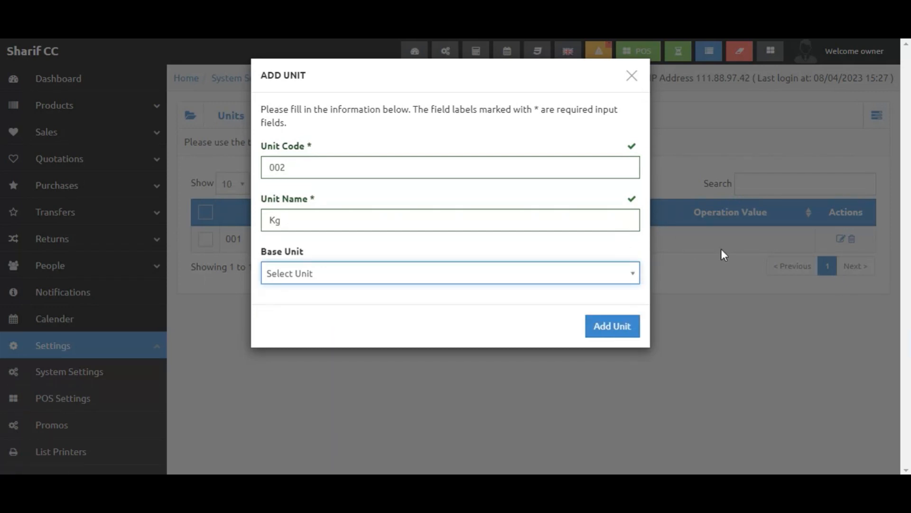
pyautogui.click(630, 327)
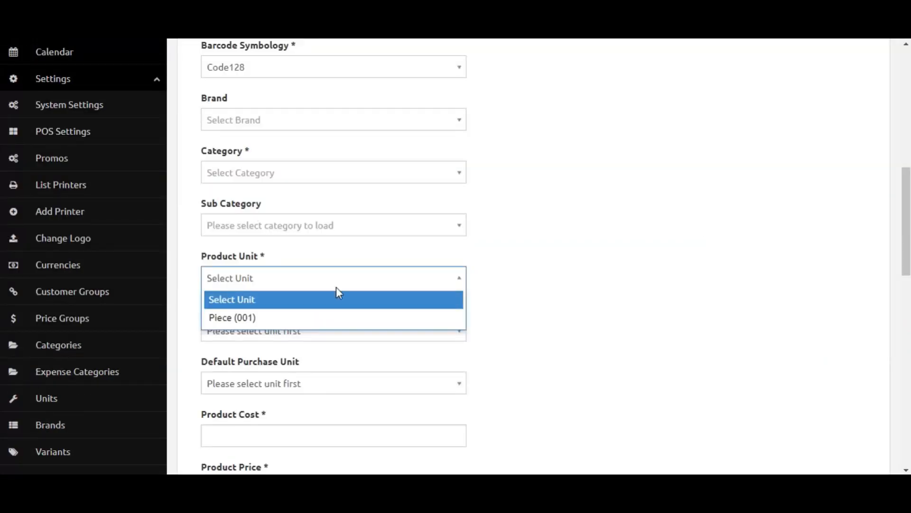
# Reload the Add Product form and re-enter the product name Product 1.
pyautogui.click(336, 287)
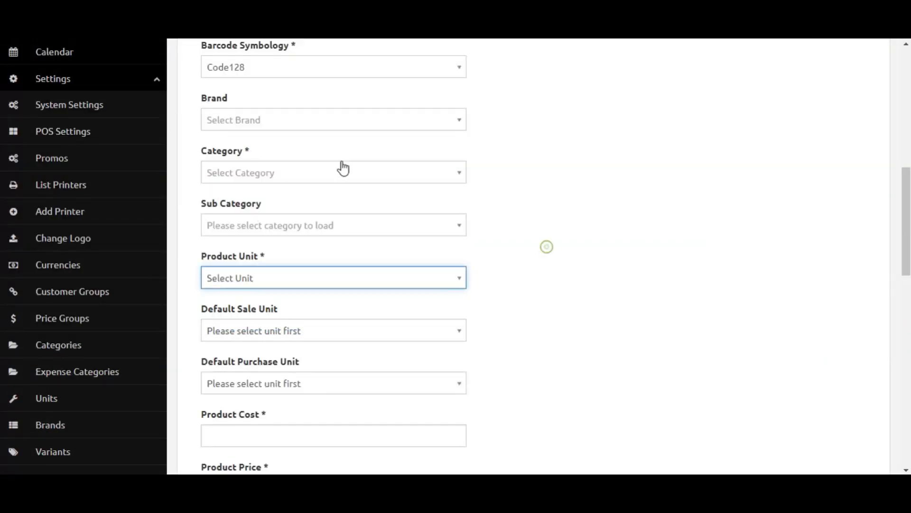
pyautogui.scroll(10, 437, 201)
pyautogui.tripleClick(252, 261)
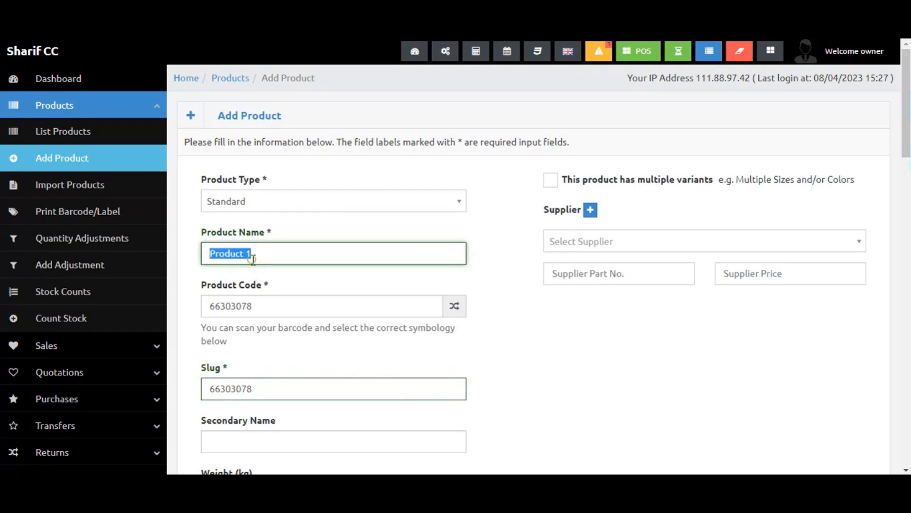
pyautogui.click(56, 27)
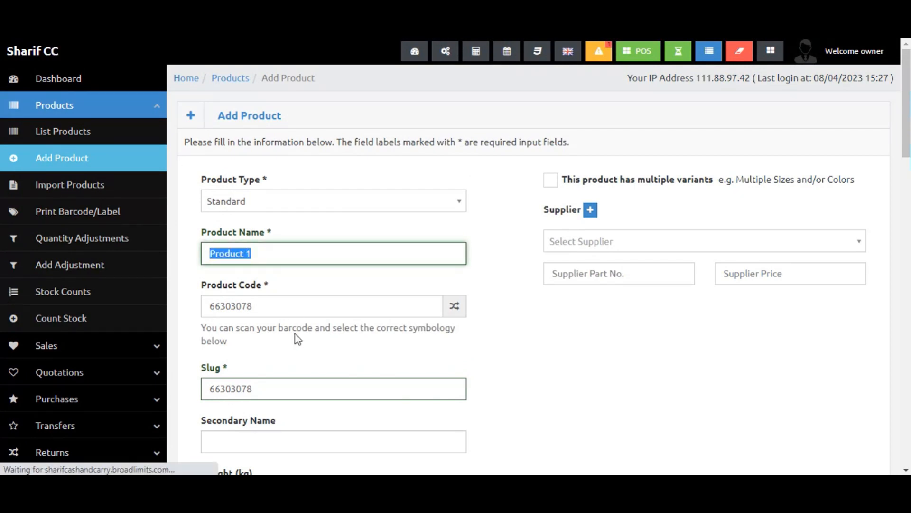
pyautogui.click(275, 223)
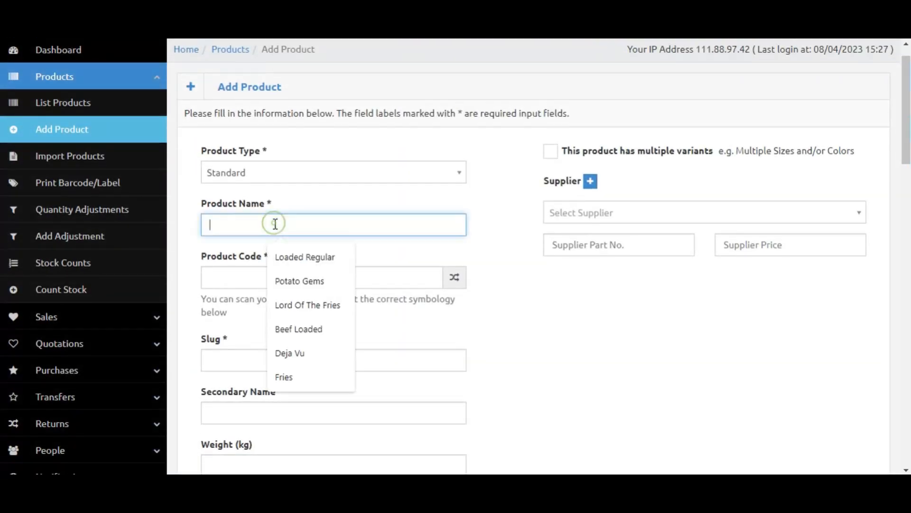
pyautogui.write('Product')
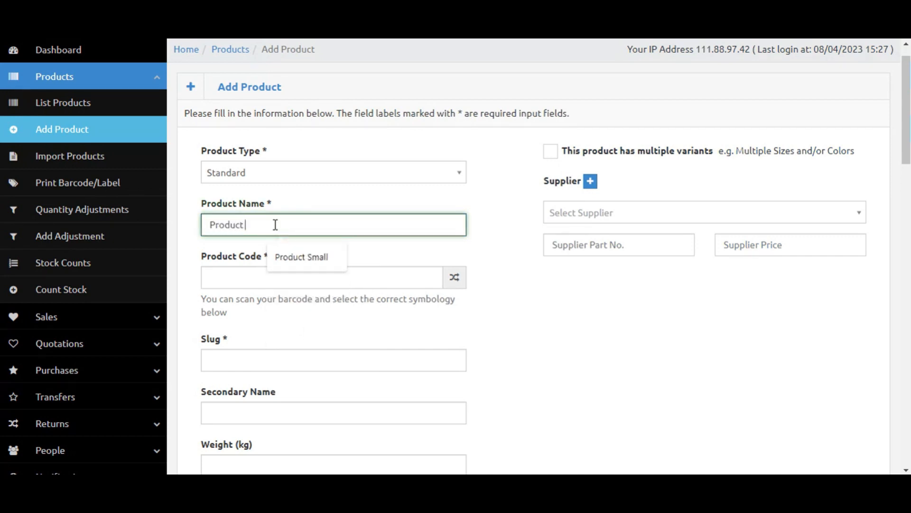
pyautogui.write(' 1')
pyautogui.press('Tab')
# Regenerate a random product code for the product.
pyautogui.click(461, 276)
pyautogui.click(457, 283)
pyautogui.click(457, 283)
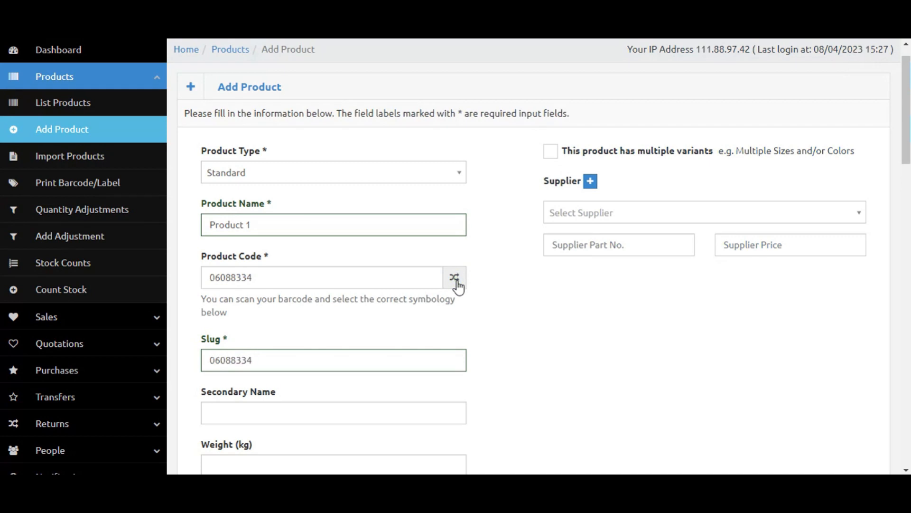
pyautogui.scroll(-1, 457, 284)
pyautogui.click(458, 250)
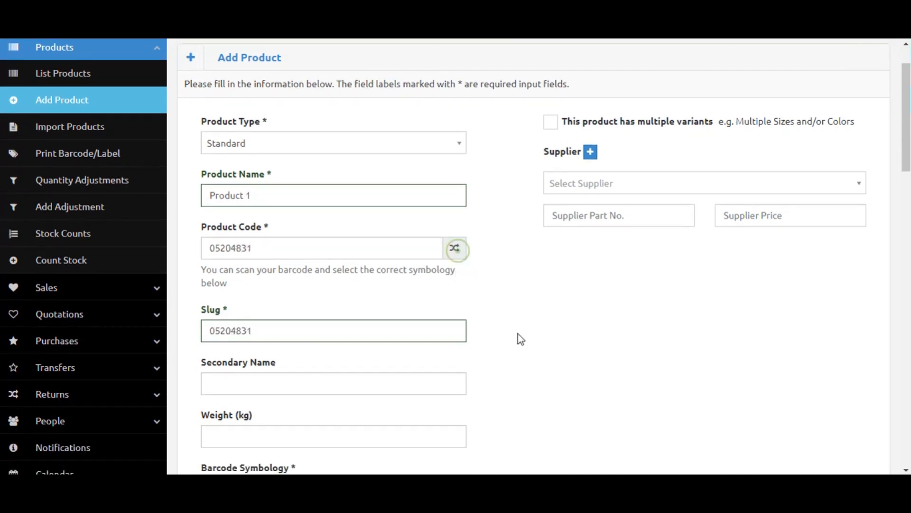
# Set the product's brand, category and unit to Brand1, Category 1 and Piece (001).
pyautogui.scroll(-4, 517, 334)
pyautogui.scroll(-7, 456, 338)
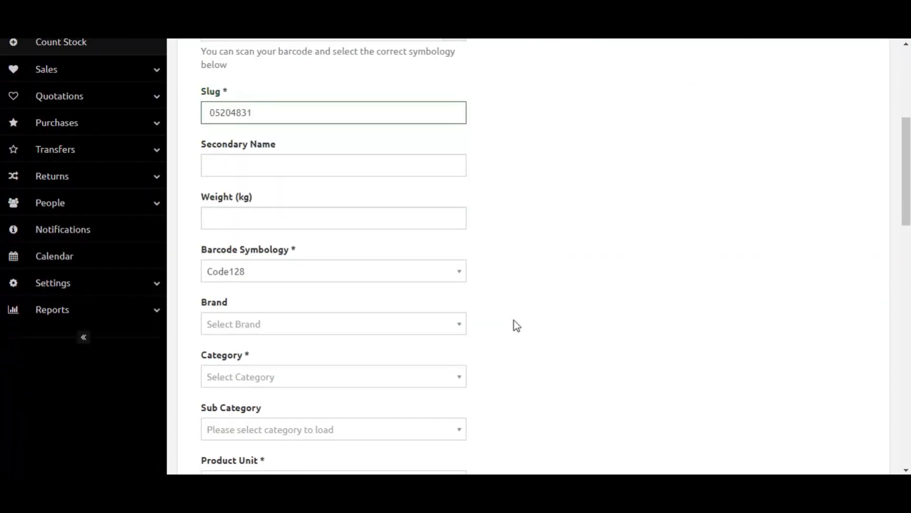
pyautogui.click(329, 210)
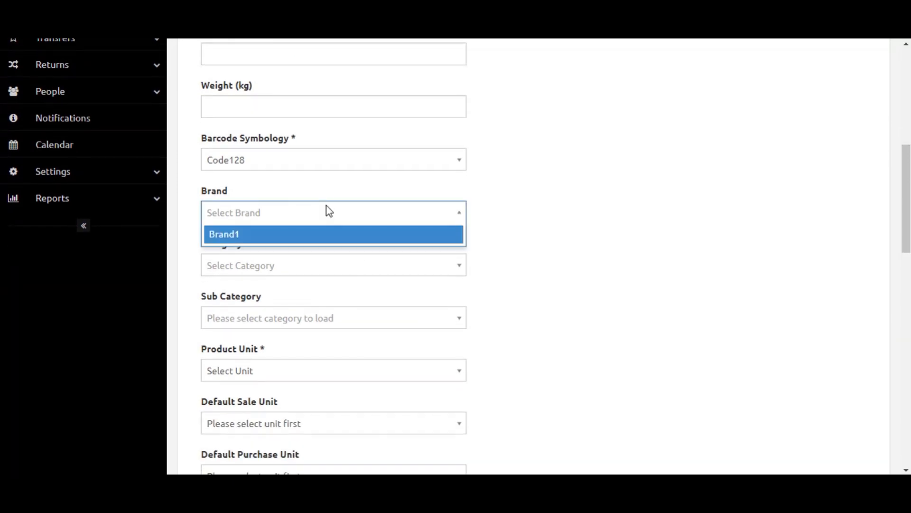
pyautogui.click(309, 236)
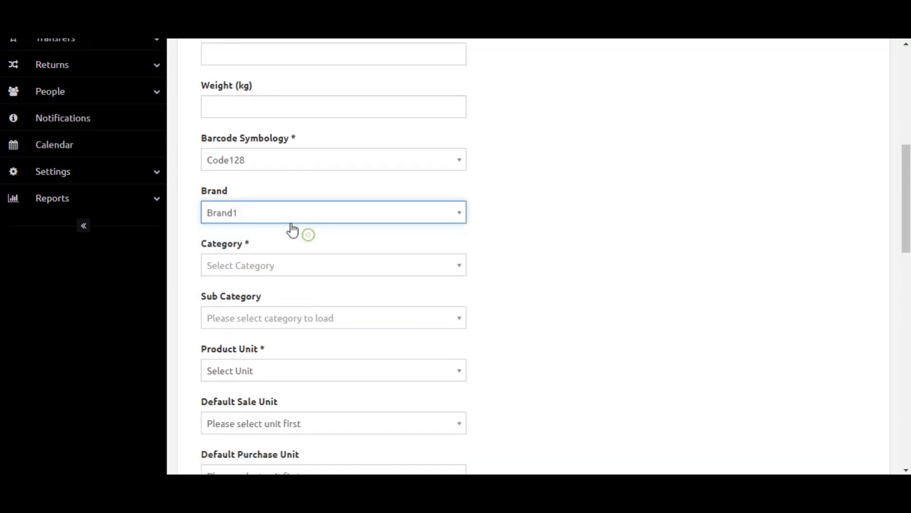
pyautogui.click(258, 264)
pyautogui.click(258, 288)
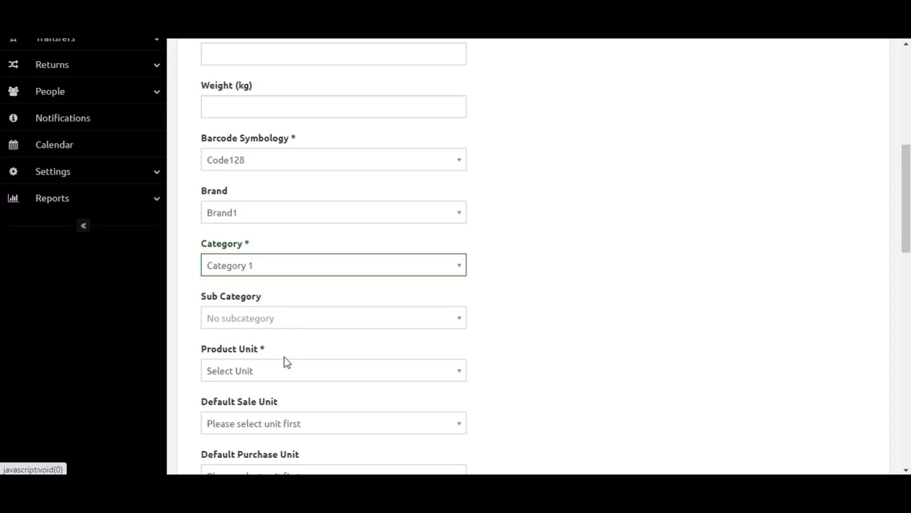
pyautogui.click(276, 372)
pyautogui.click(260, 417)
# Enter a product cost of 100 and a product price of 120.
pyautogui.scroll(-3, 451, 386)
pyautogui.scroll(-1, 262, 356)
pyautogui.click(312, 310)
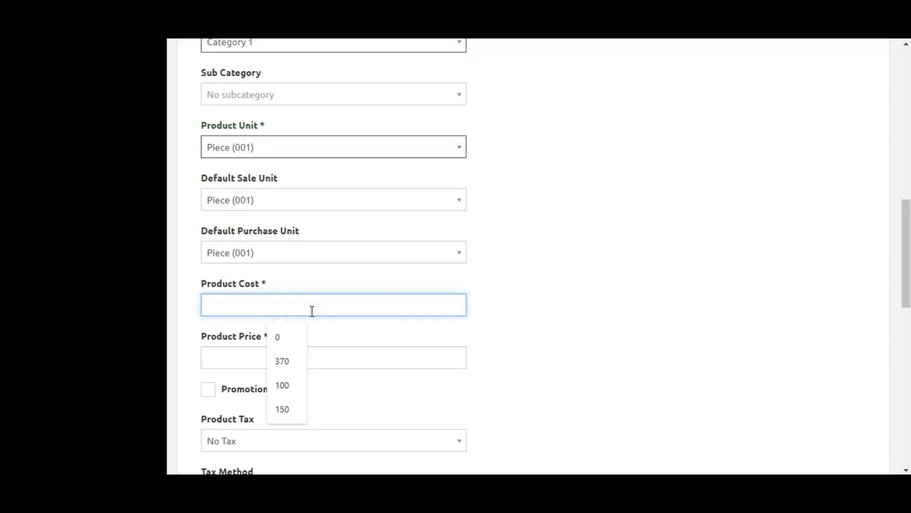
pyautogui.write('100')
pyautogui.press('Tab')
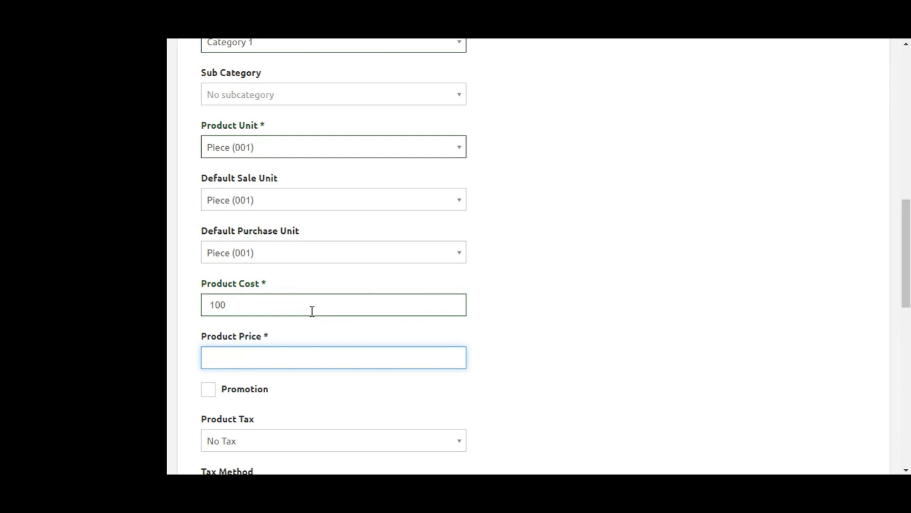
pyautogui.write('120')
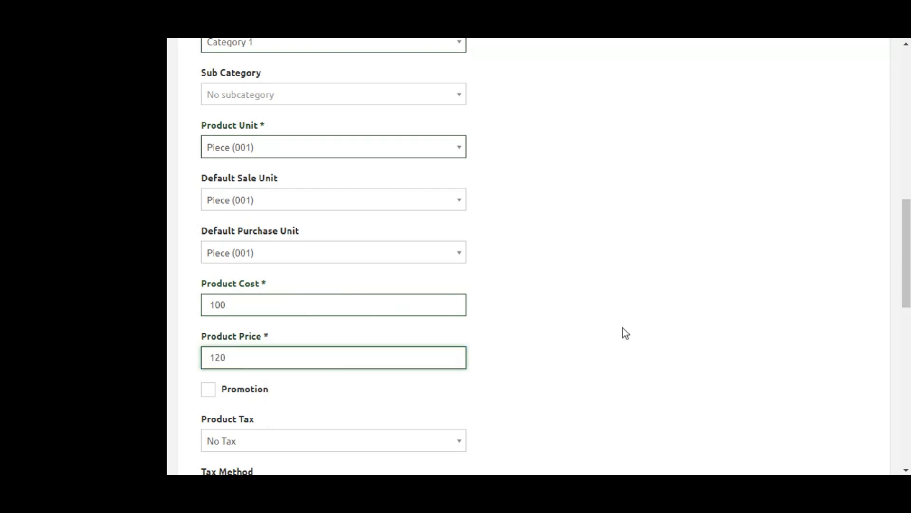
# Review the product tax options, keeping No Tax selected.
pyautogui.scroll(-5, 622, 331)
pyautogui.scroll(2, 294, 192)
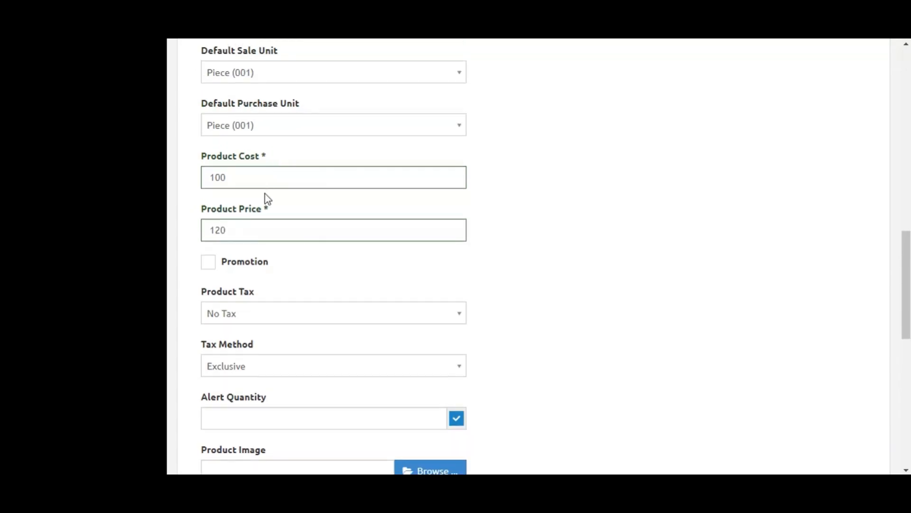
pyautogui.scroll(-1, 410, 329)
pyautogui.scroll(-1, 409, 329)
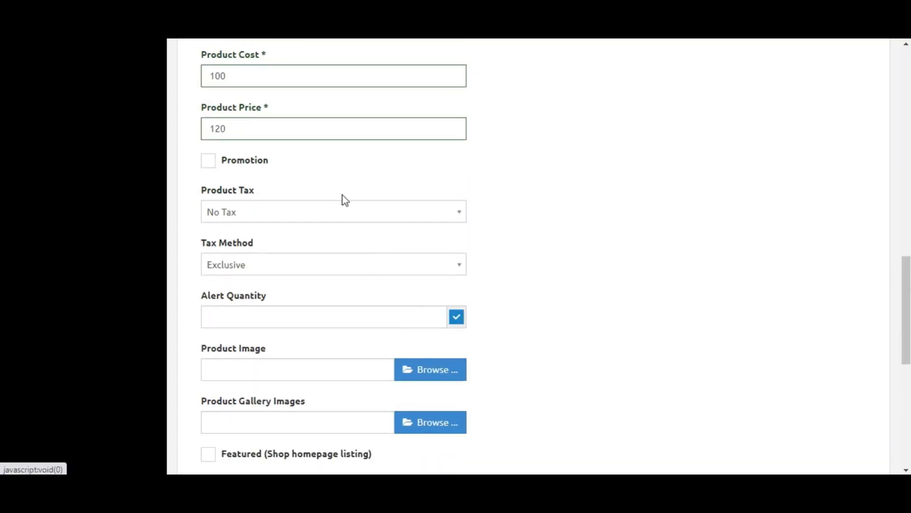
pyautogui.click(339, 216)
pyautogui.click(334, 249)
pyautogui.click(332, 216)
pyautogui.click(330, 235)
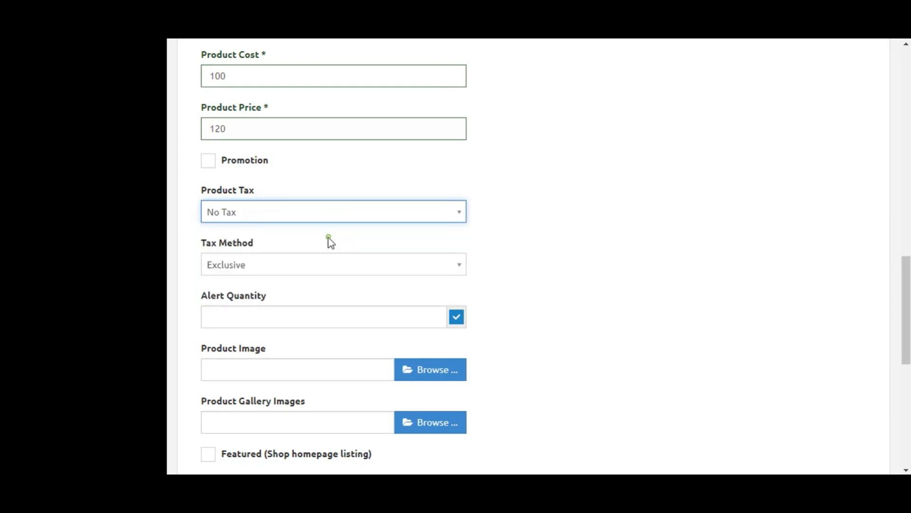
pyautogui.click(261, 212)
pyautogui.click(261, 220)
pyautogui.click(492, 209)
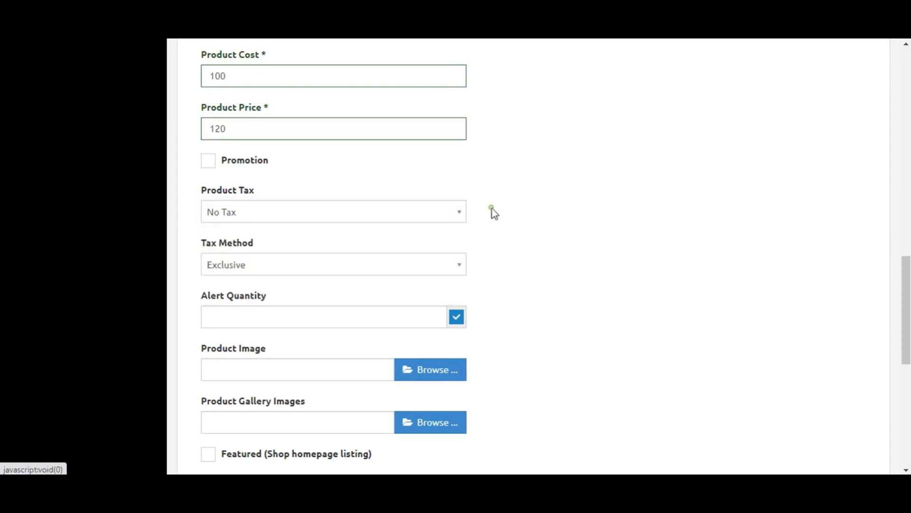
# Switch the tax method to Inclusive and back to Exclusive.
pyautogui.scroll(2, 288, 211)
pyautogui.scroll(-1, 287, 209)
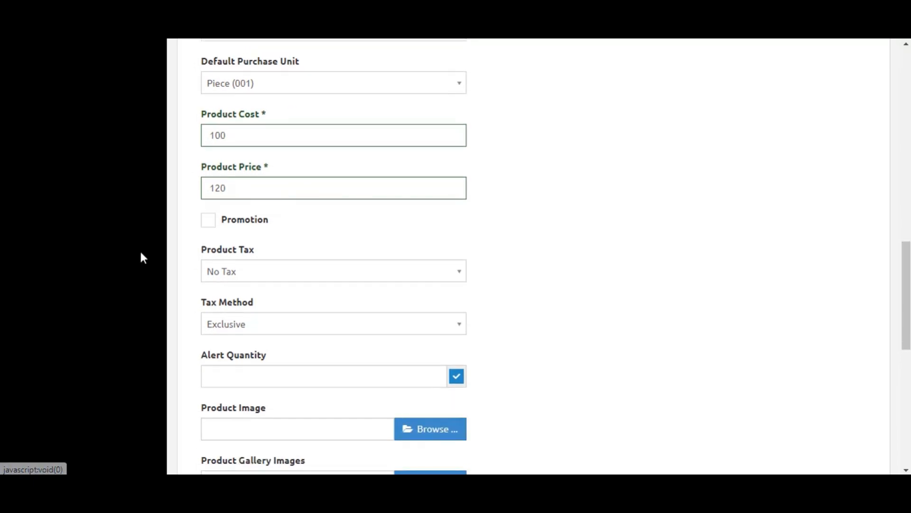
pyautogui.scroll(-1, 269, 304)
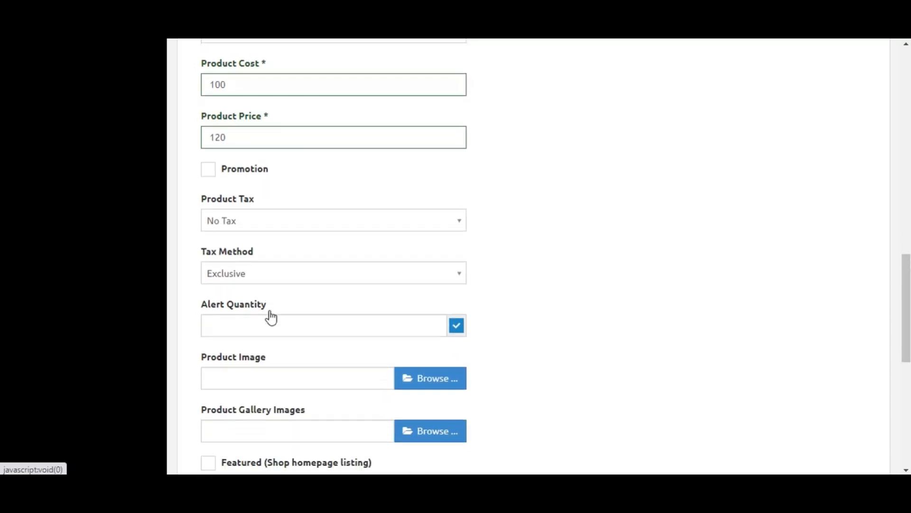
pyautogui.click(287, 265)
pyautogui.click(279, 299)
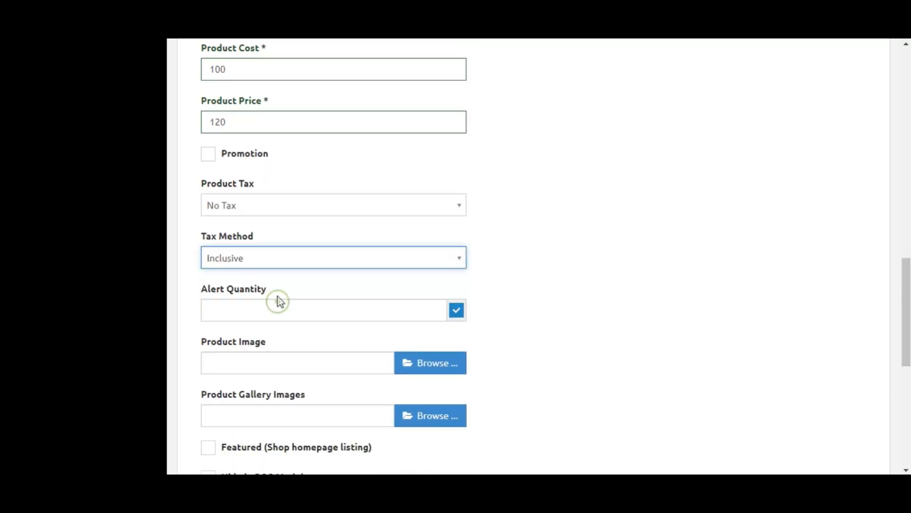
pyautogui.click(278, 262)
pyautogui.click(276, 276)
# Enter an alert quantity of 10 for the product.
pyautogui.scroll(-1, 344, 278)
pyautogui.click(409, 262)
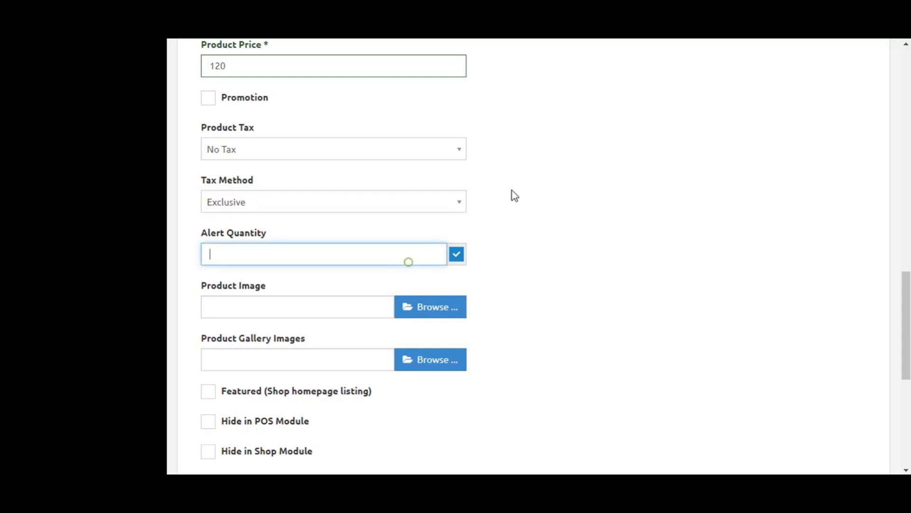
pyautogui.scroll(10, 512, 190)
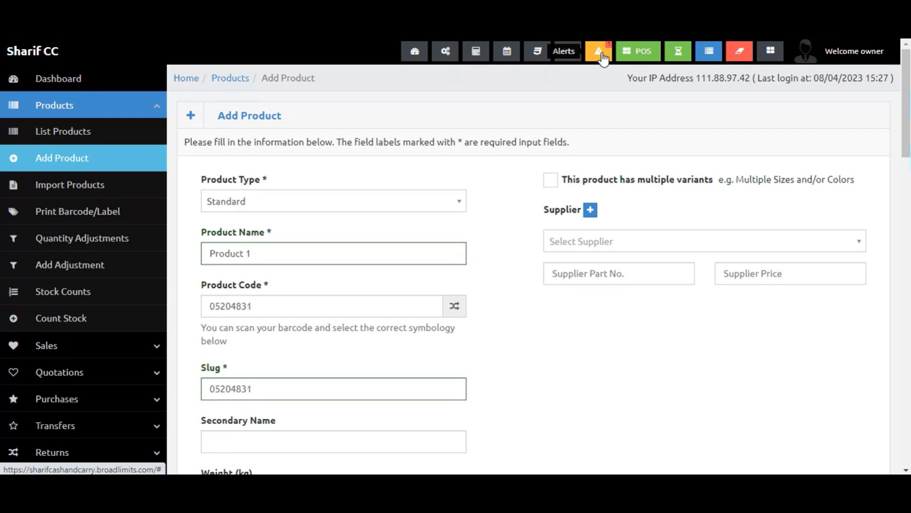
pyautogui.scroll(-12, 365, 242)
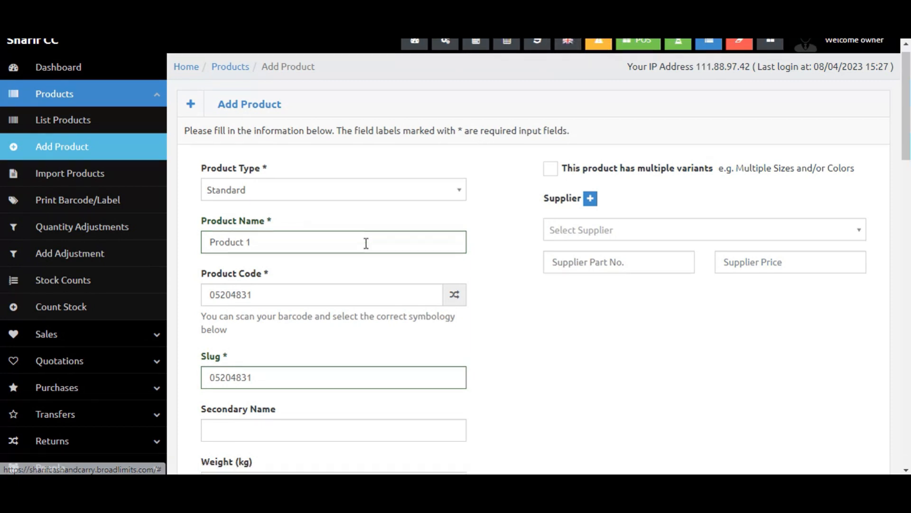
pyautogui.scroll(10, 789, 193)
pyautogui.scroll(3, 626, 303)
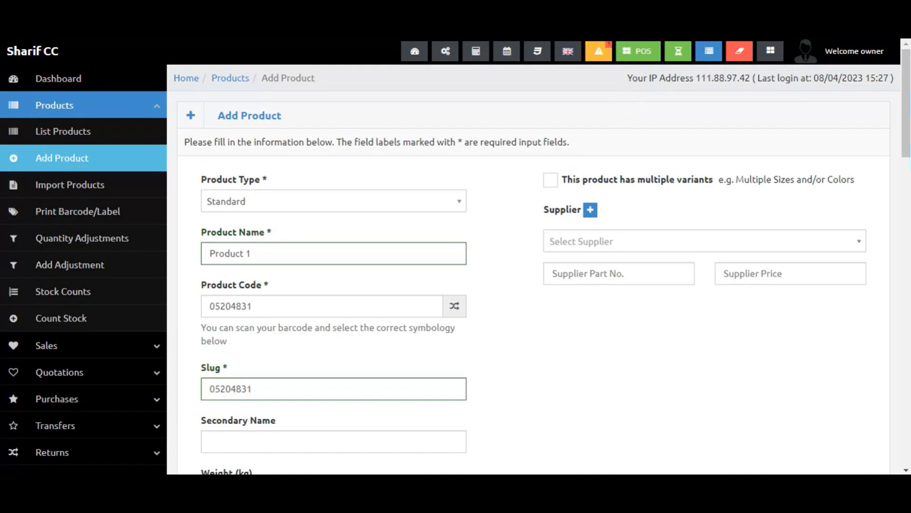
pyautogui.scroll(-20, 503, 240)
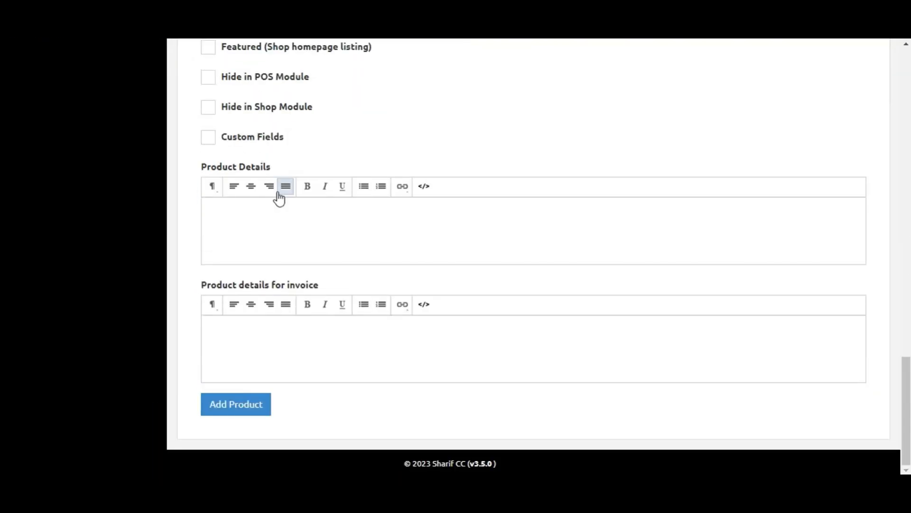
pyautogui.scroll(5, 278, 197)
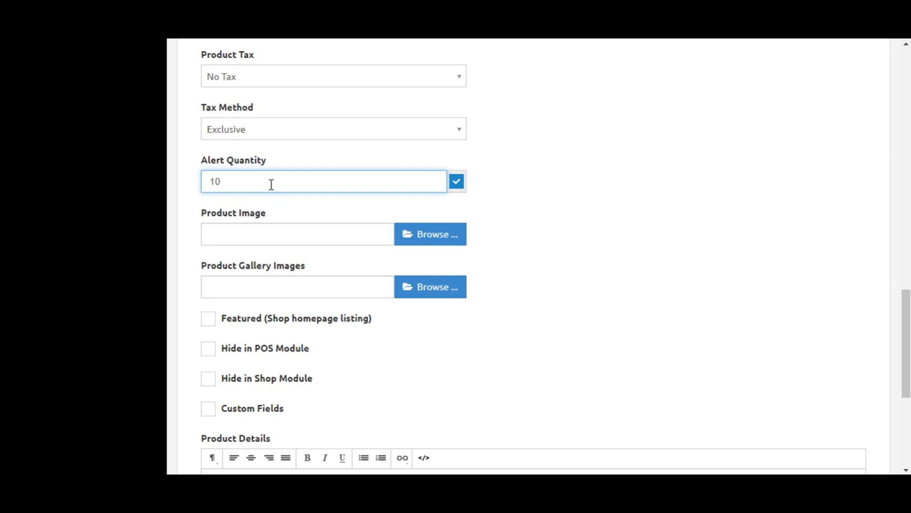
pyautogui.scroll(2, 530, 193)
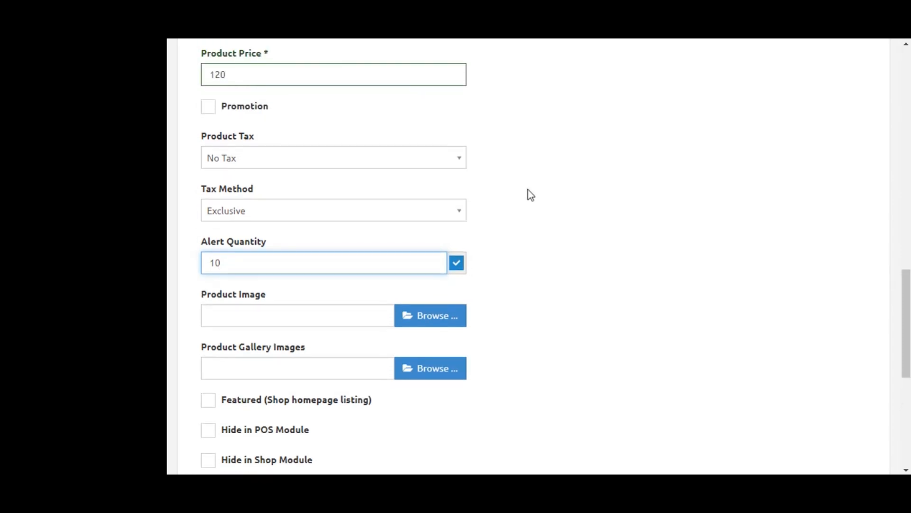
pyautogui.scroll(5, 528, 195)
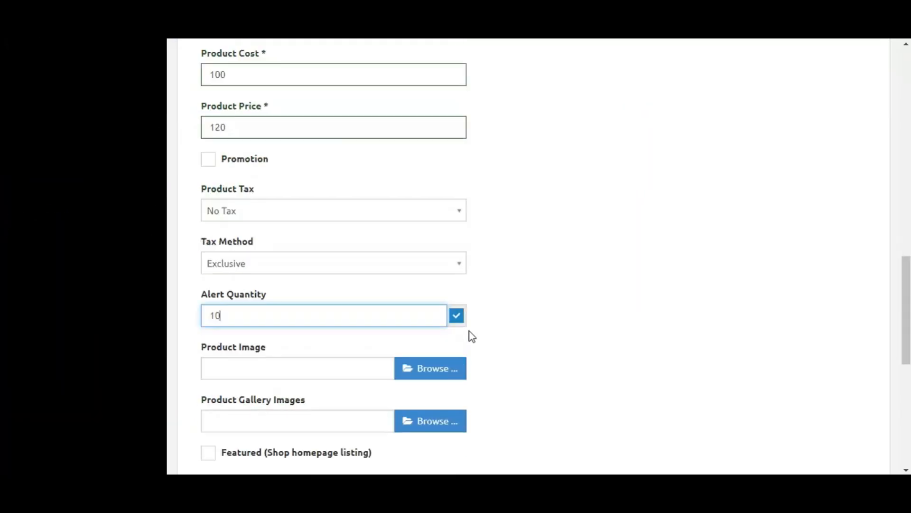
pyautogui.scroll(-1, 469, 331)
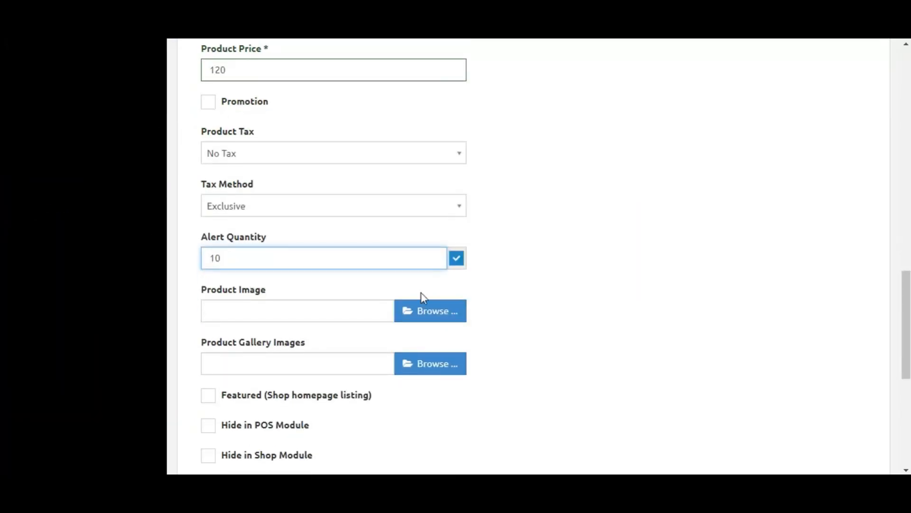
# Switch off the alert quantity option, leaving its field empty.
pyautogui.click(457, 259)
pyautogui.scroll(7, 598, 240)
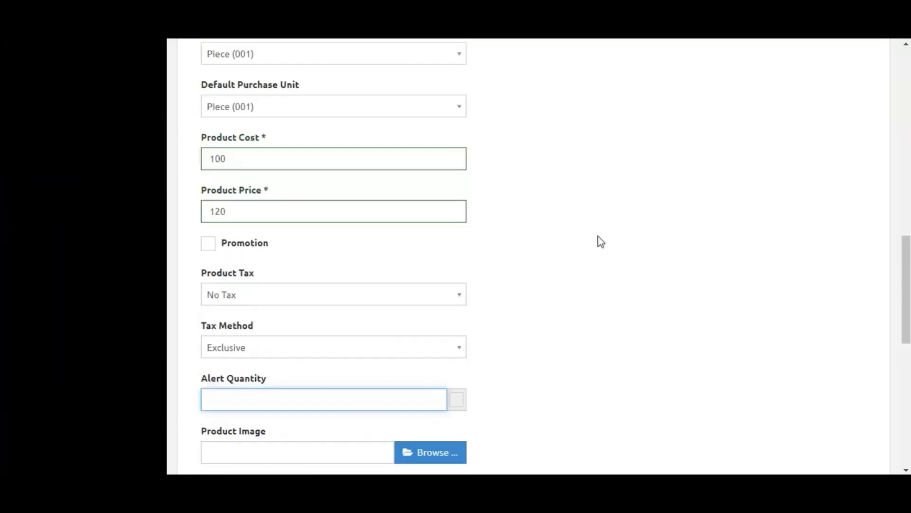
pyautogui.scroll(-3, 403, 285)
pyautogui.scroll(-3, 378, 336)
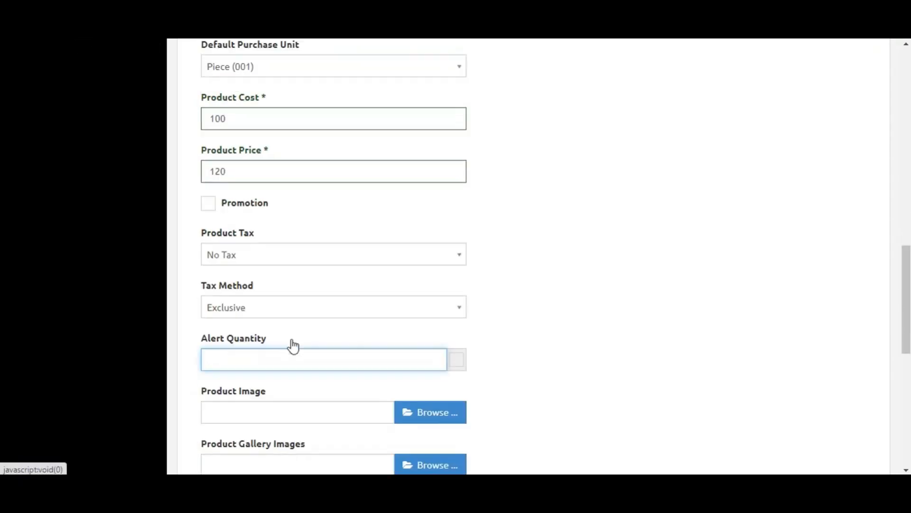
pyautogui.click(332, 176)
pyautogui.click(331, 181)
pyautogui.scroll(10, 63, 155)
pyautogui.scroll(-1, 68, 209)
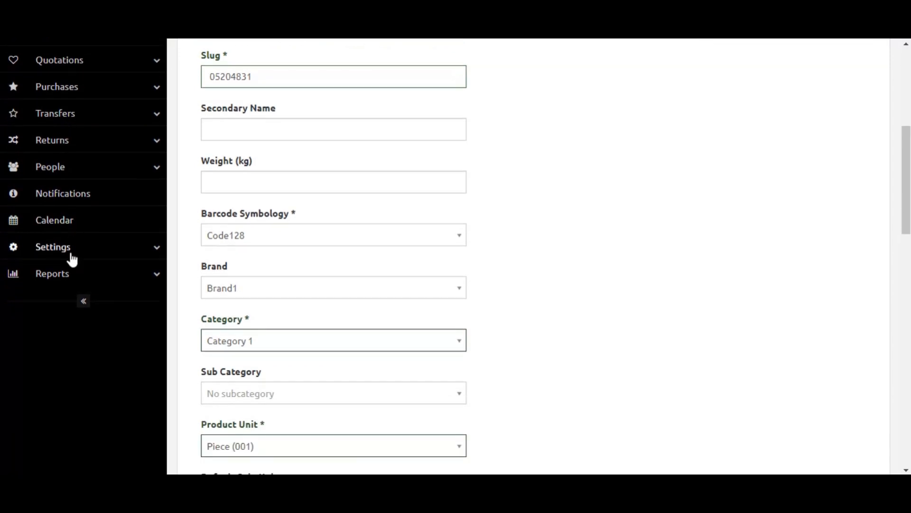
# Open the Tax Rates page under Settings.
pyautogui.click(69, 256)
pyautogui.scroll(-5, 69, 257)
pyautogui.scroll(-3, 69, 305)
pyautogui.scroll(-2, 73, 321)
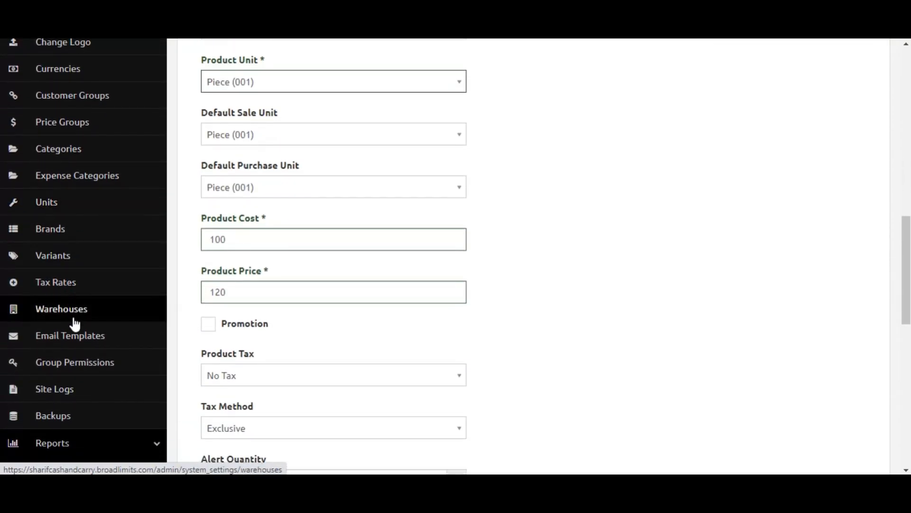
pyautogui.scroll(1, 118, 163)
pyautogui.scroll(5, 118, 163)
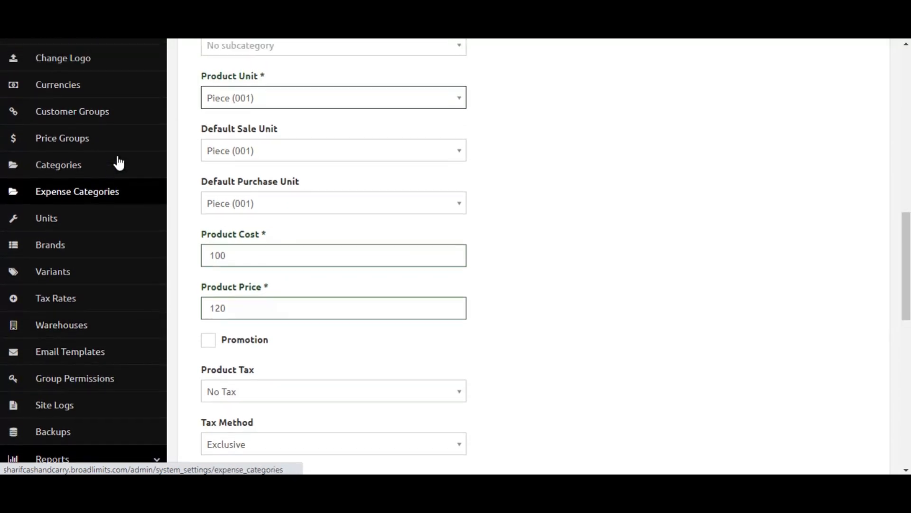
pyautogui.scroll(2, 107, 219)
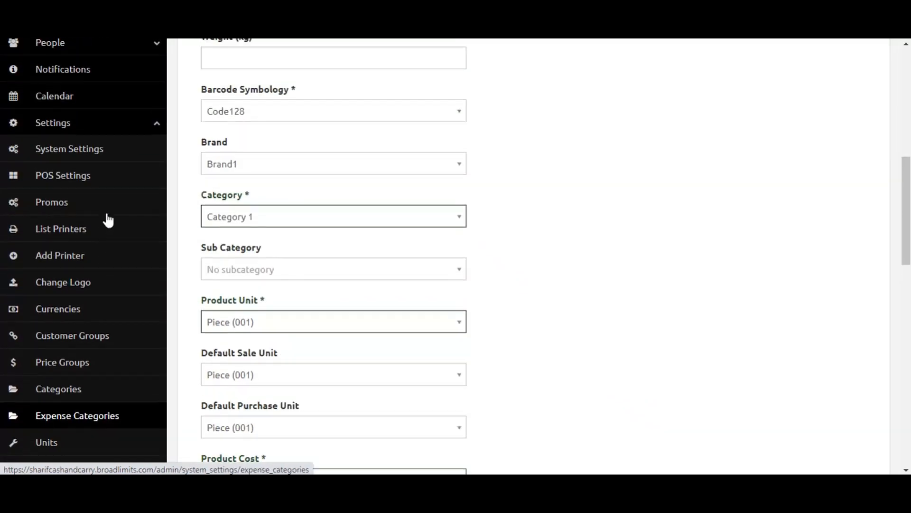
pyautogui.click(100, 186)
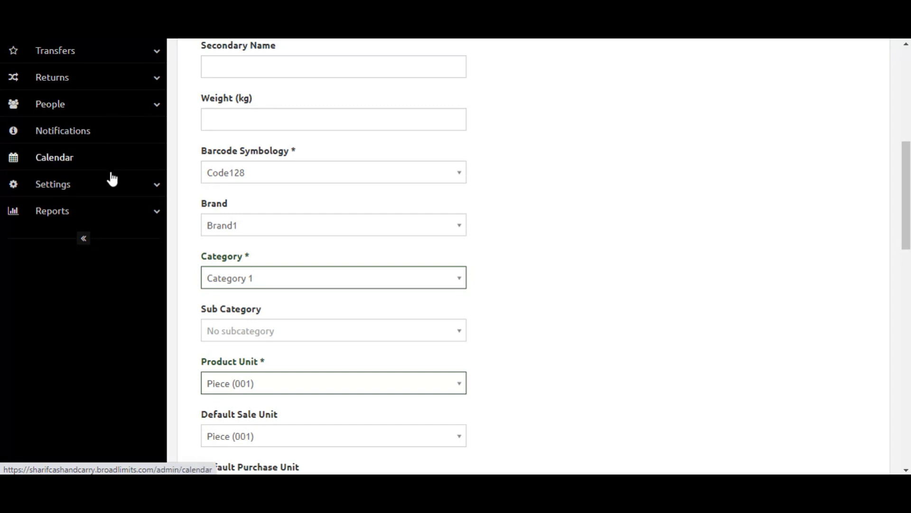
pyautogui.scroll(-1, 251, 299)
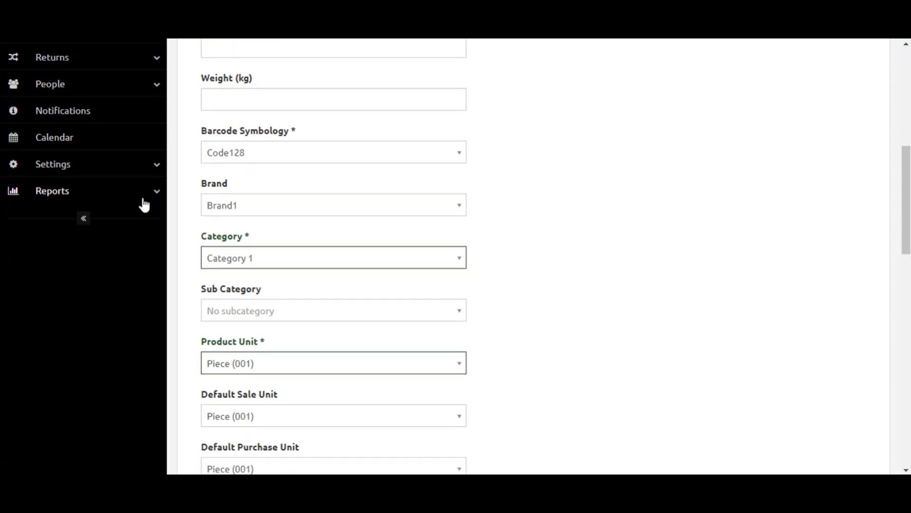
pyautogui.click(127, 171)
pyautogui.scroll(-1, 74, 243)
pyautogui.scroll(-3, 78, 279)
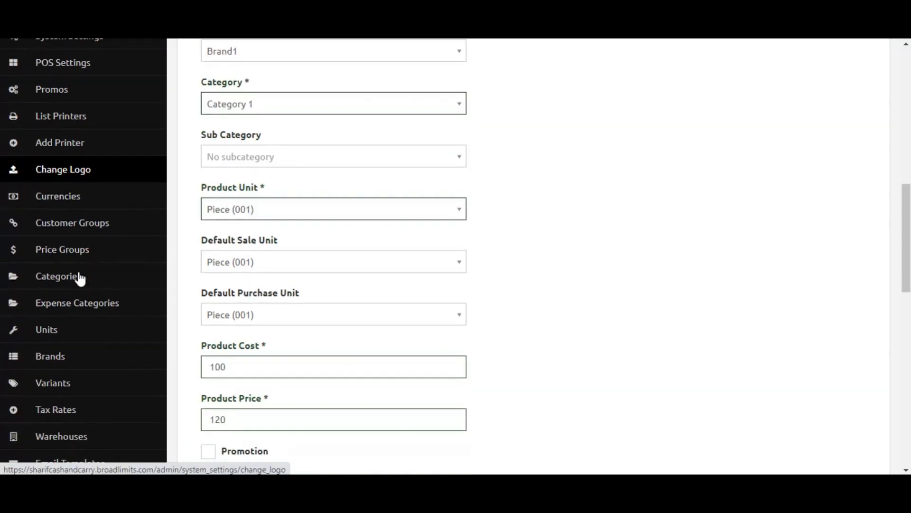
pyautogui.scroll(-1, 114, 295)
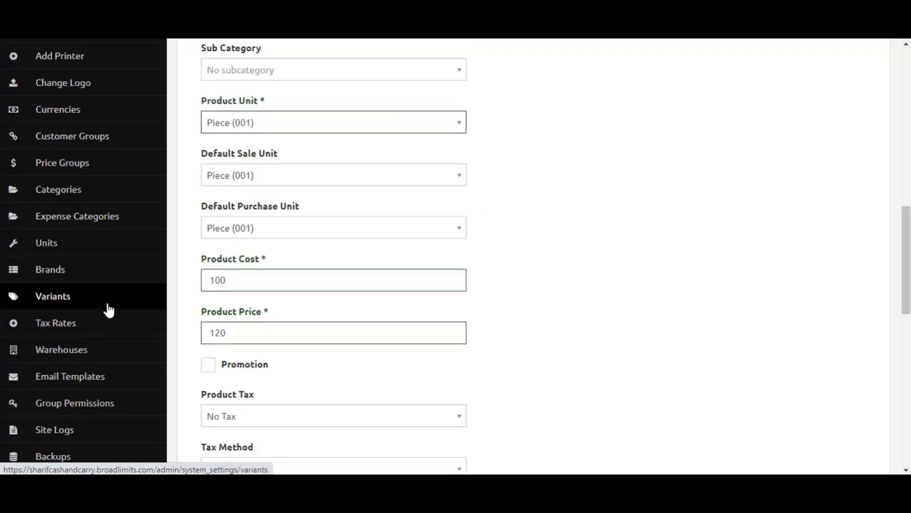
pyautogui.click(90, 320)
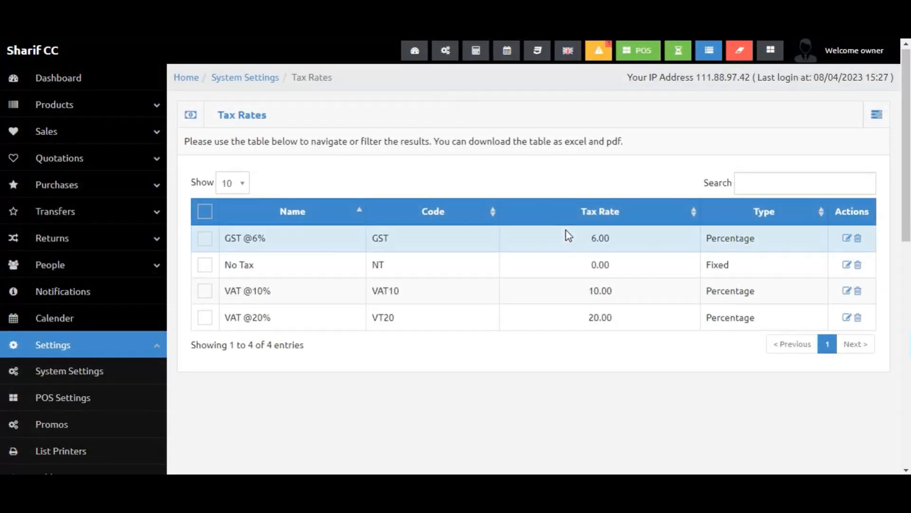
pyautogui.scroll(-1, 565, 230)
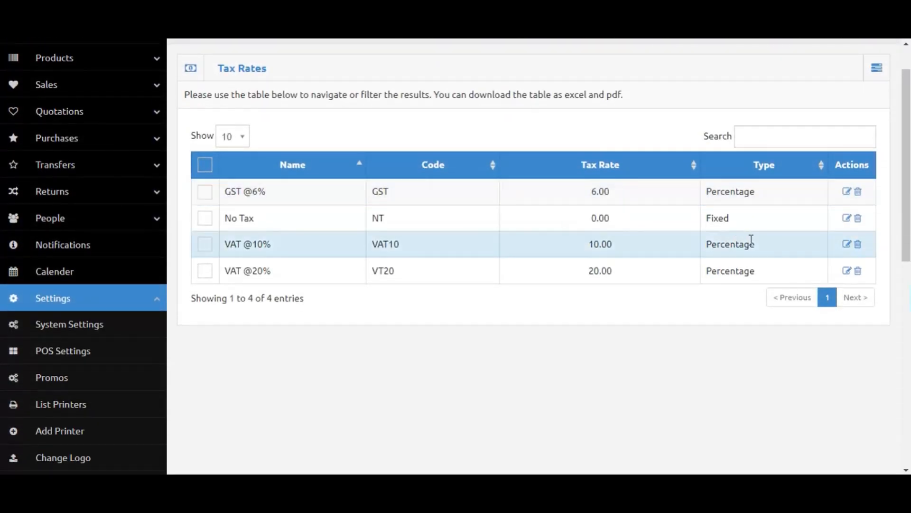
# Open and close the actions menu on the Tax Rates page.
pyautogui.click(877, 68)
pyautogui.click(649, 90)
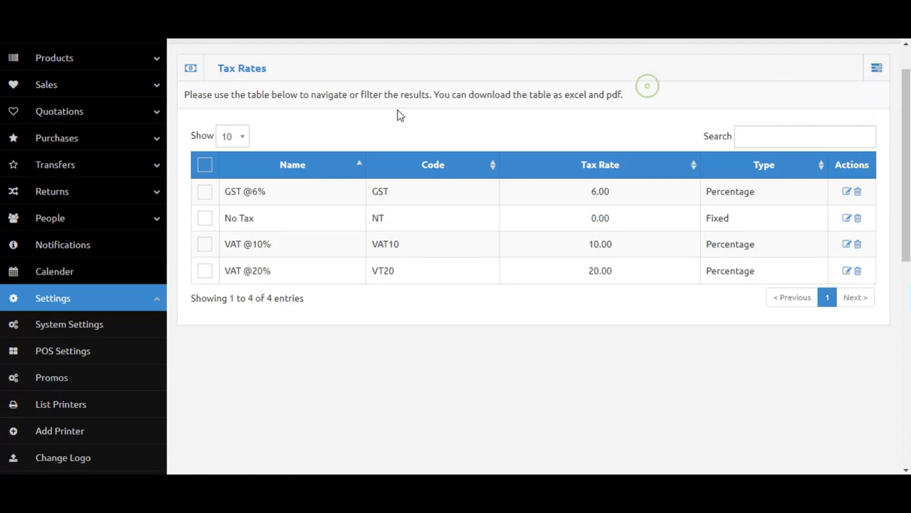
pyautogui.click(338, 329)
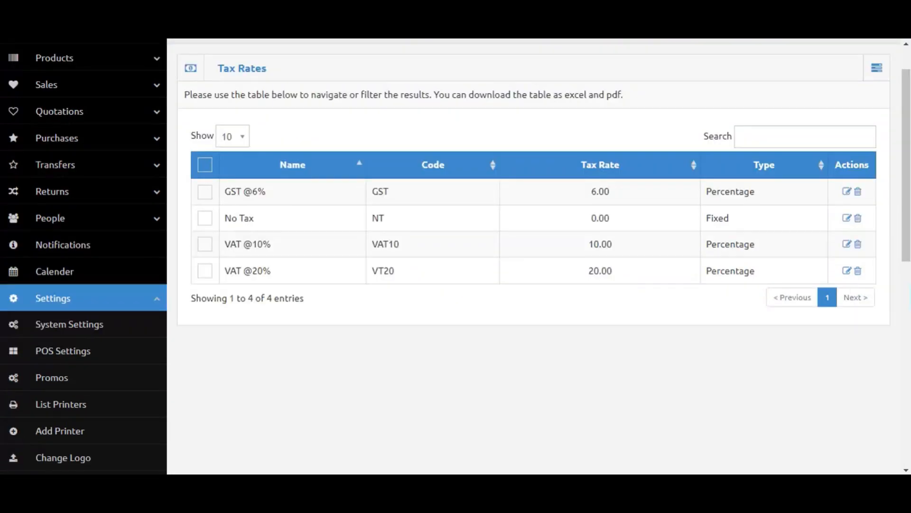
pyautogui.scroll(1, 179, 279)
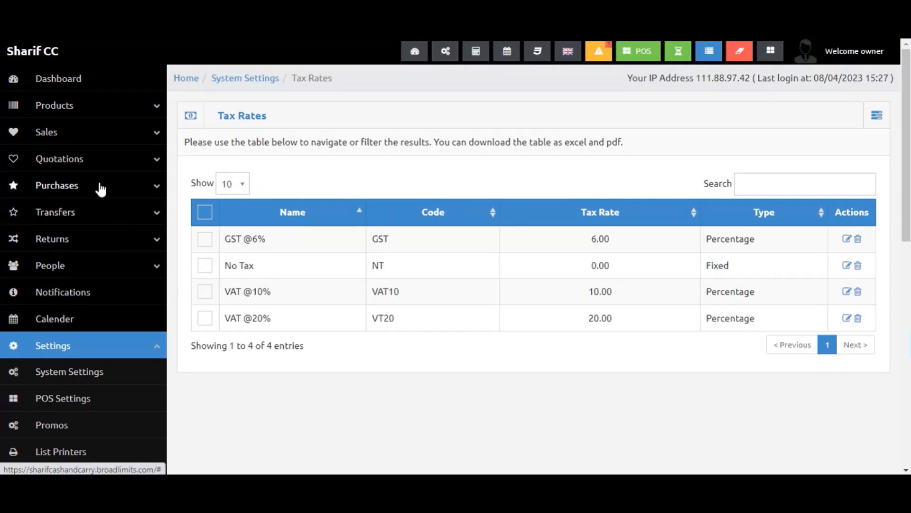
# Open a fresh Add Product form and set the product type to Digital.
pyautogui.click(71, 102)
pyautogui.click(71, 158)
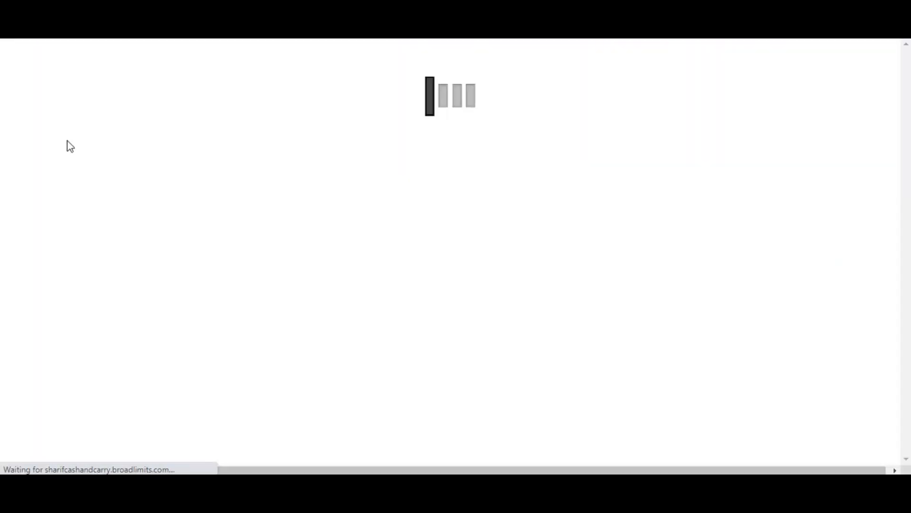
pyautogui.click(72, 132)
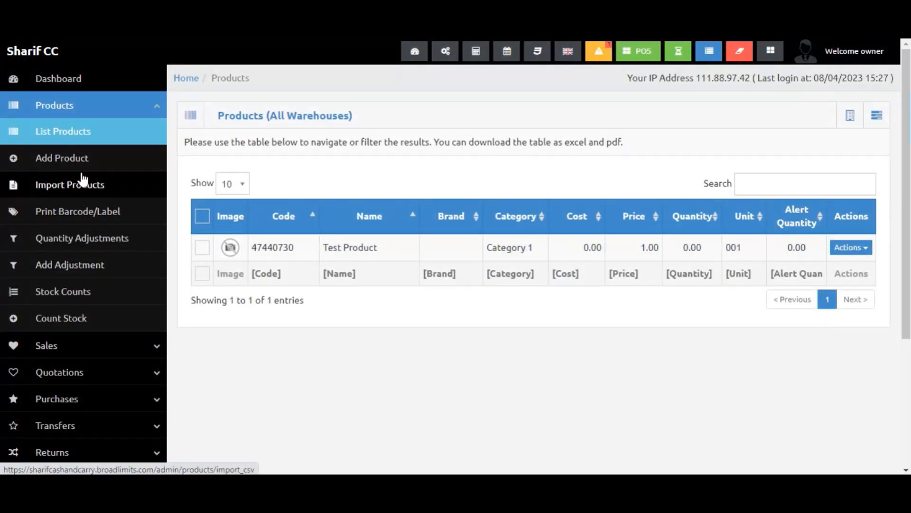
pyautogui.click(78, 162)
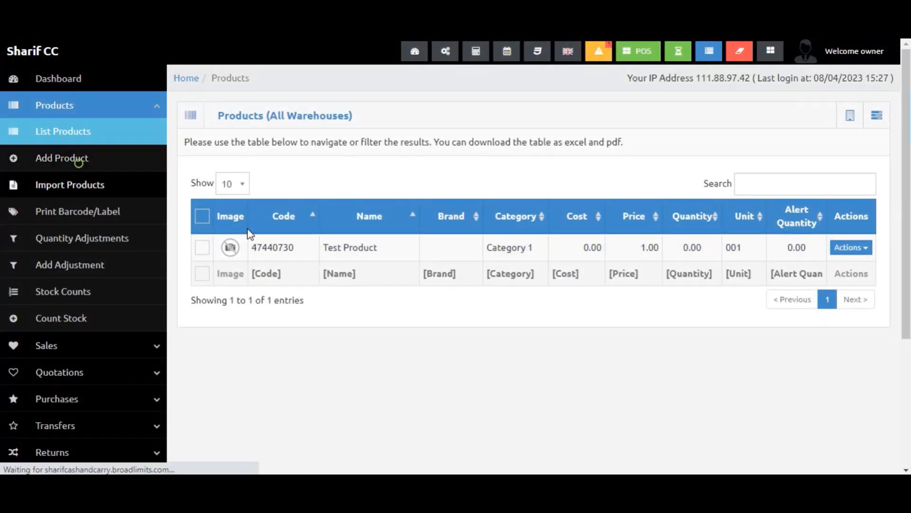
pyautogui.click(303, 205)
pyautogui.click(304, 251)
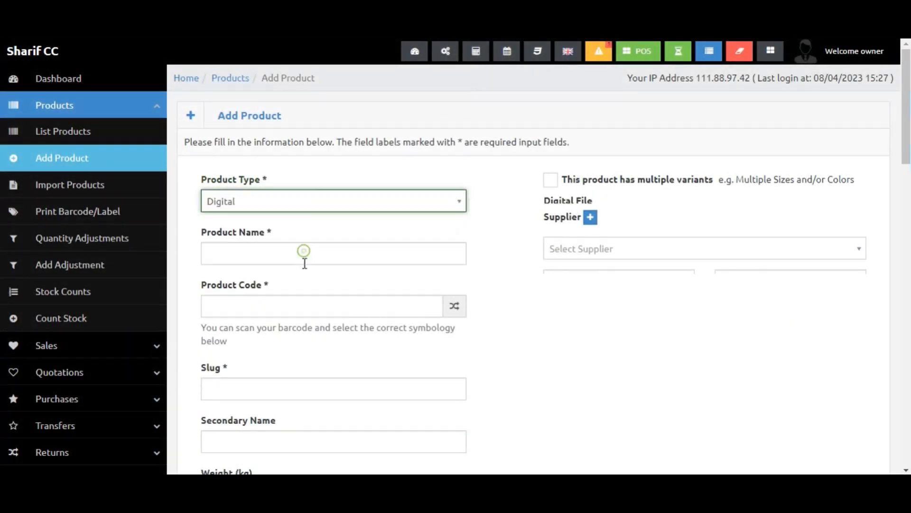
# Switch the product type back to Standard, name the product "Product Test", and generate a random product code.
pyautogui.click(356, 203)
pyautogui.click(334, 222)
pyautogui.click(311, 254)
pyautogui.write('Product')
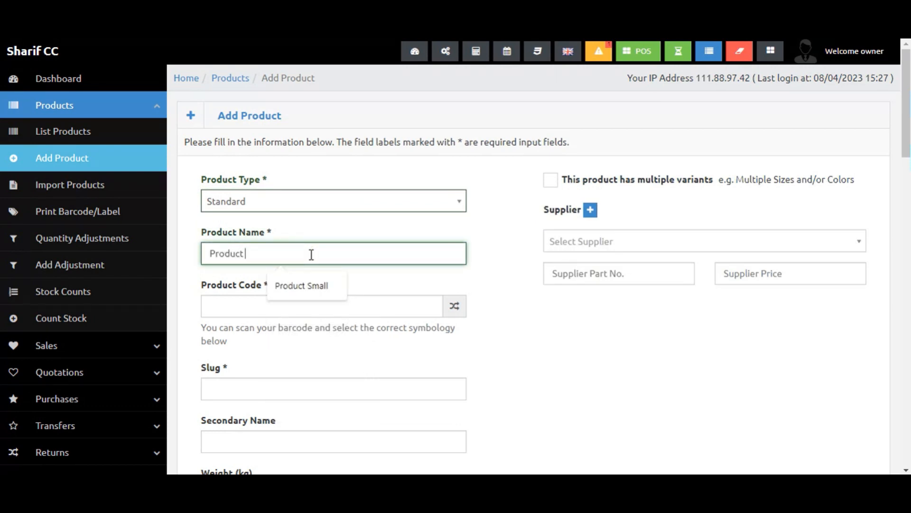
pyautogui.write(' Test')
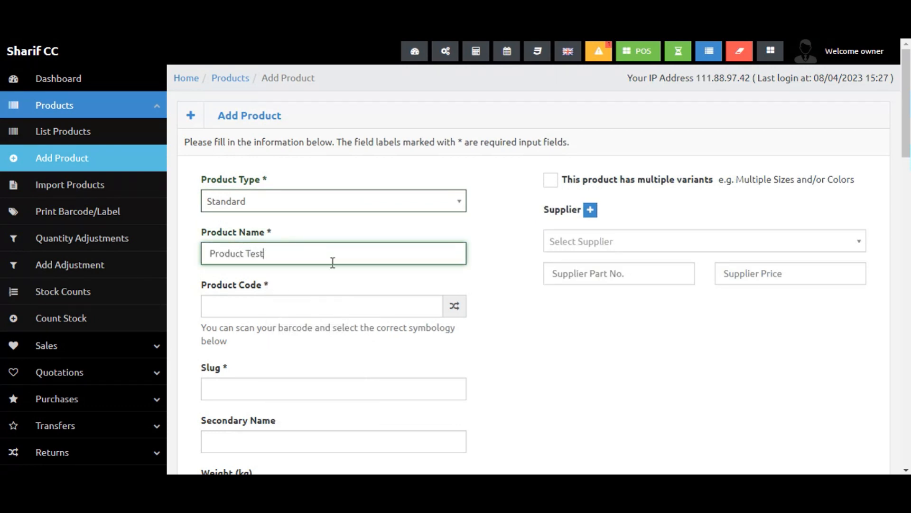
pyautogui.click(456, 310)
# Preview the Combo, Digital and Service product types, then reselect Standard.
pyautogui.click(432, 204)
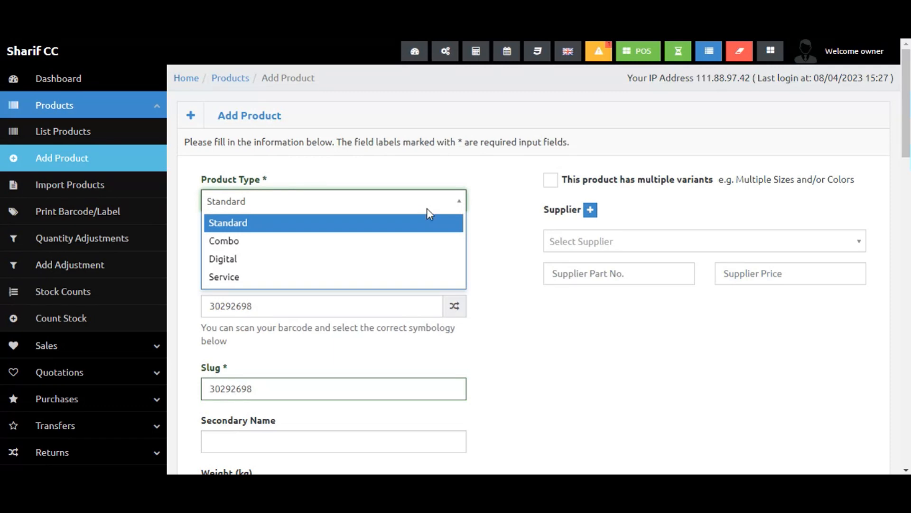
pyautogui.click(393, 241)
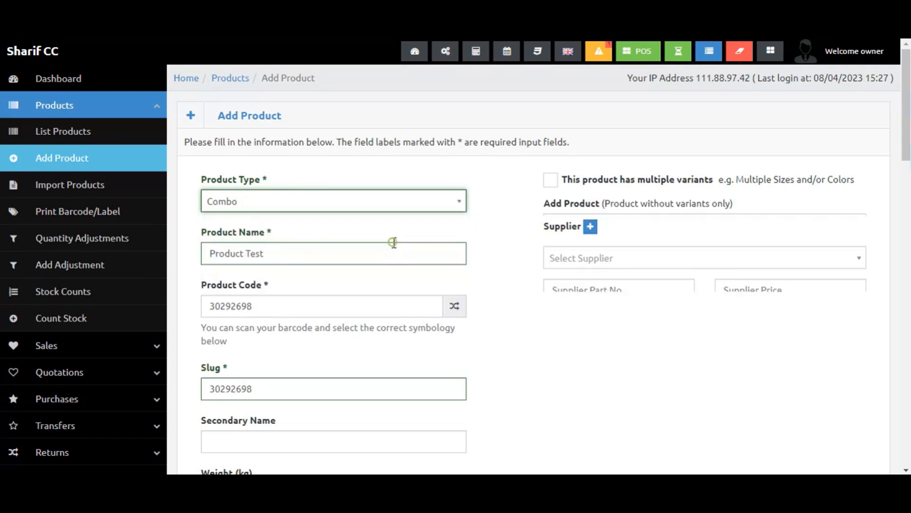
pyautogui.click(395, 212)
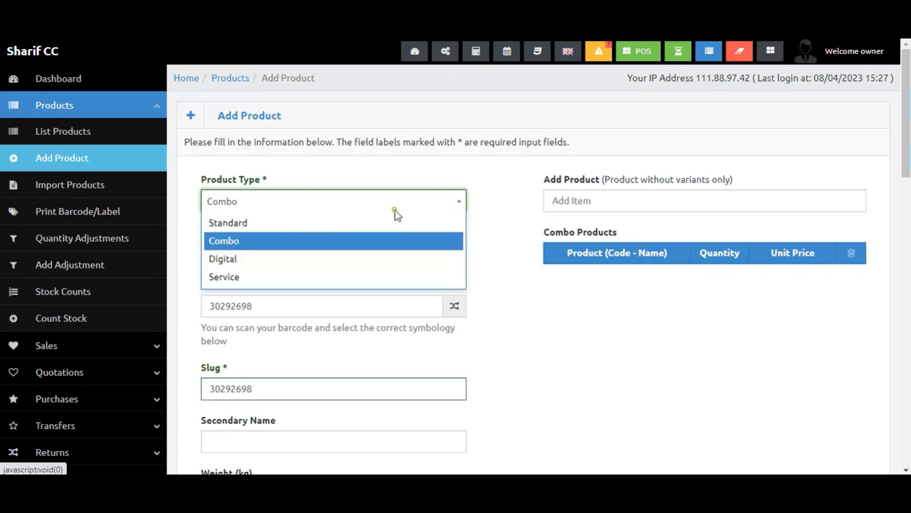
pyautogui.click(370, 267)
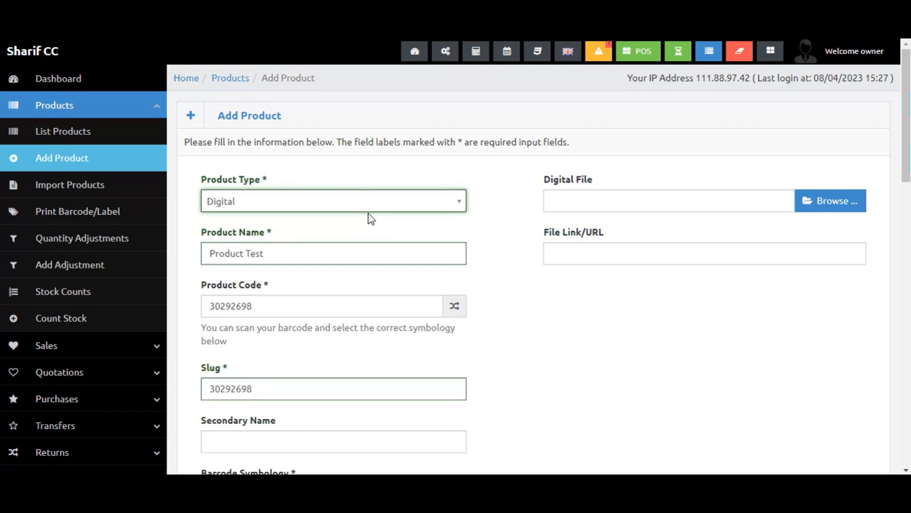
pyautogui.click(340, 206)
pyautogui.click(320, 277)
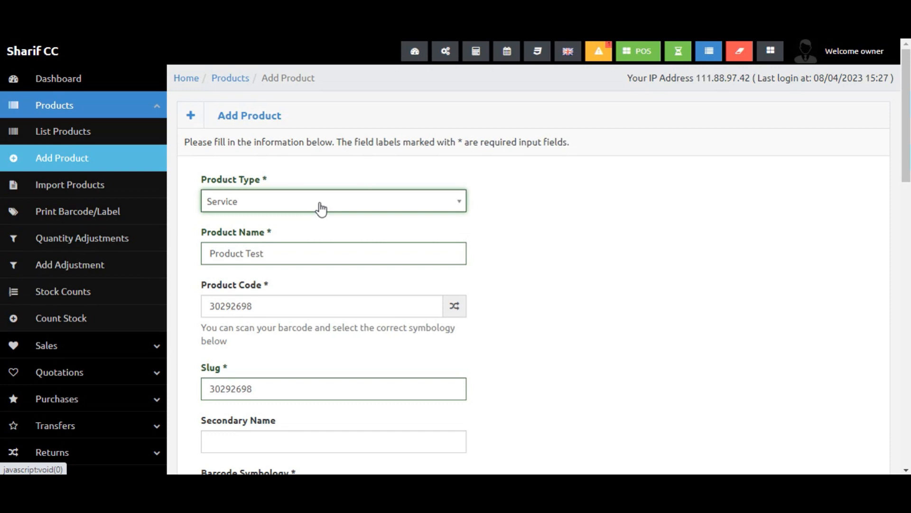
pyautogui.click(321, 208)
pyautogui.click(302, 234)
# Choose Brand1 as brand, Category 1 as category, and Piece (001) as the product unit.
pyautogui.scroll(-10, 365, 242)
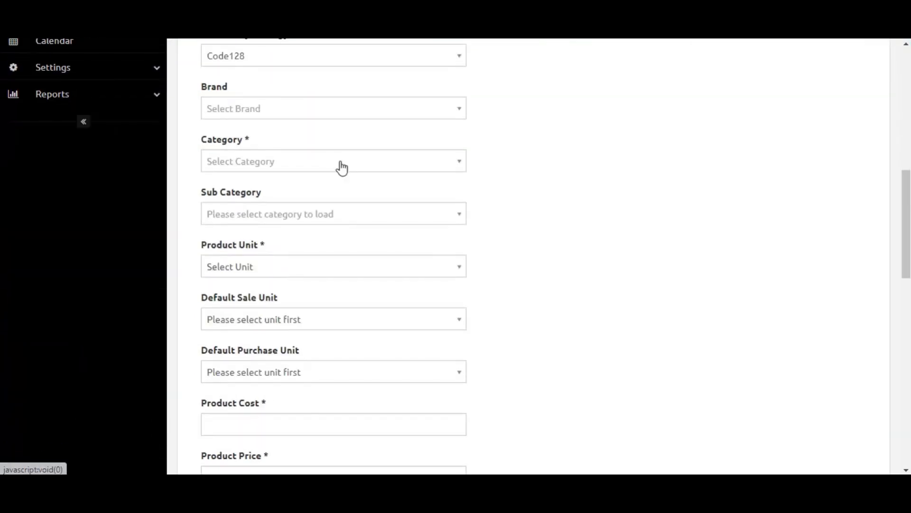
pyautogui.scroll(1, 342, 167)
pyautogui.click(337, 169)
pyautogui.click(318, 192)
pyautogui.click(315, 223)
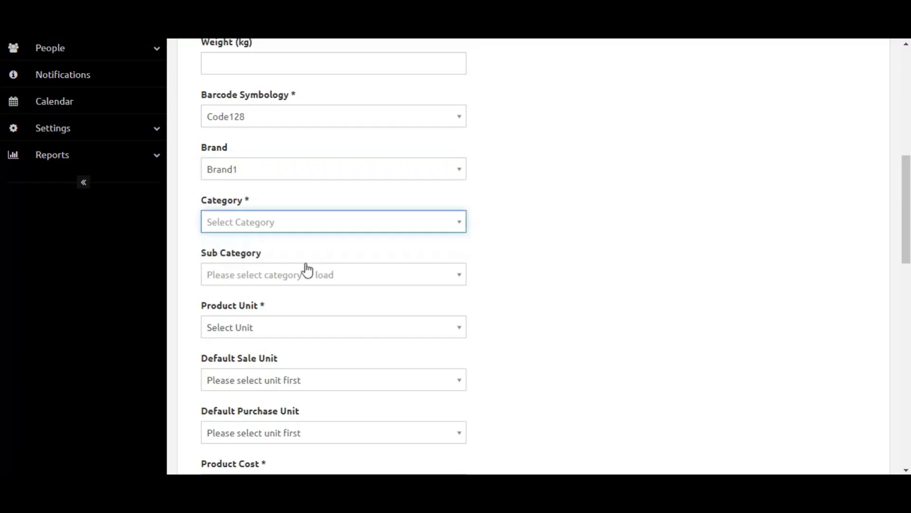
pyautogui.click(292, 226)
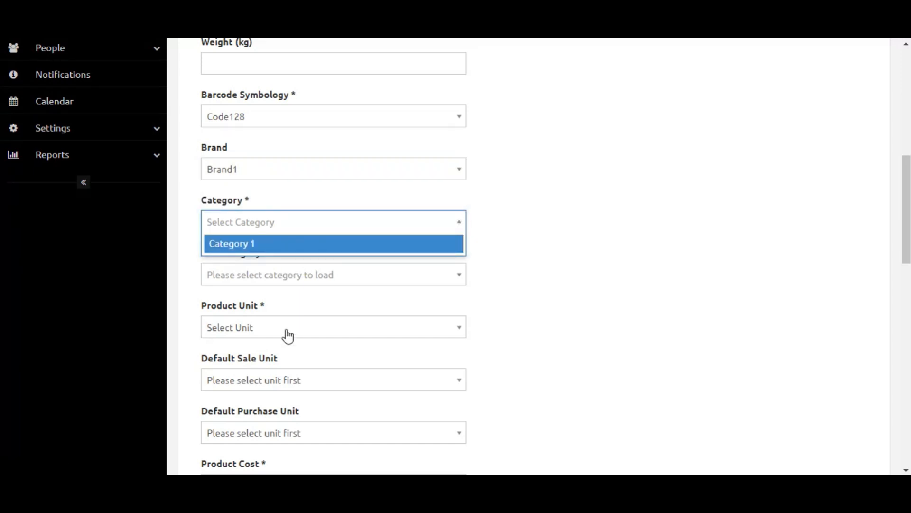
pyautogui.click(291, 243)
pyautogui.click(273, 319)
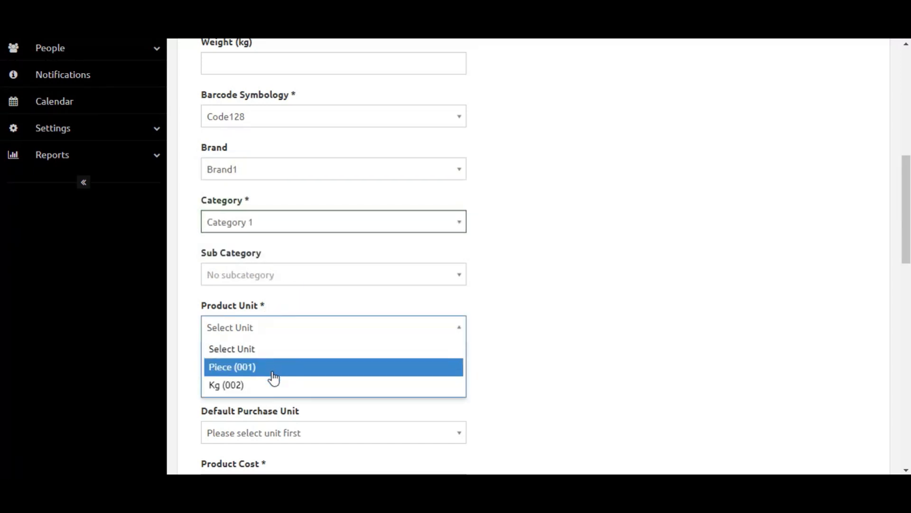
pyautogui.click(272, 369)
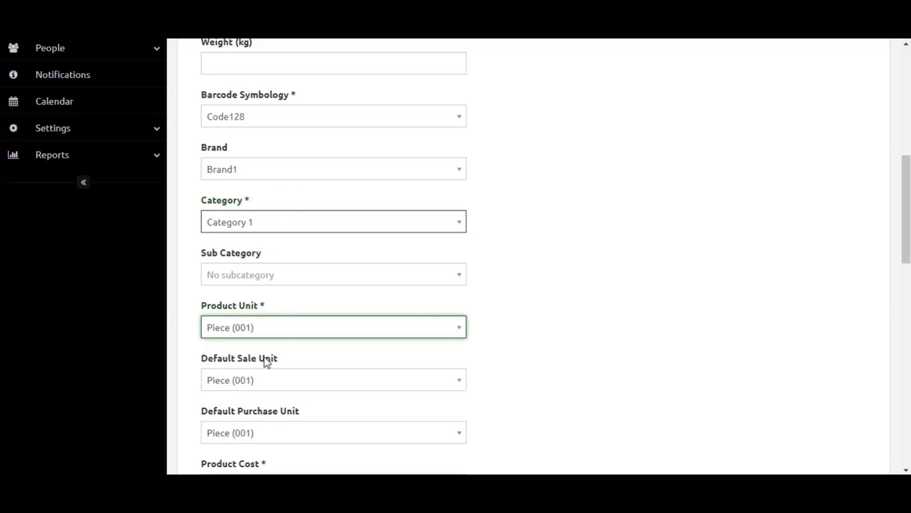
# Set the product cost to 100 and the product price to 120.
pyautogui.scroll(-1, 258, 332)
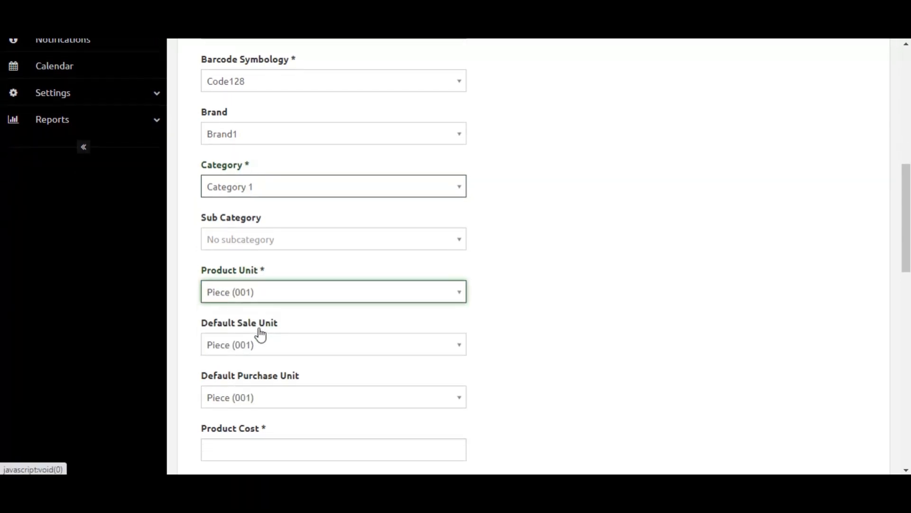
pyautogui.scroll(2, 281, 171)
pyautogui.scroll(-3, 294, 290)
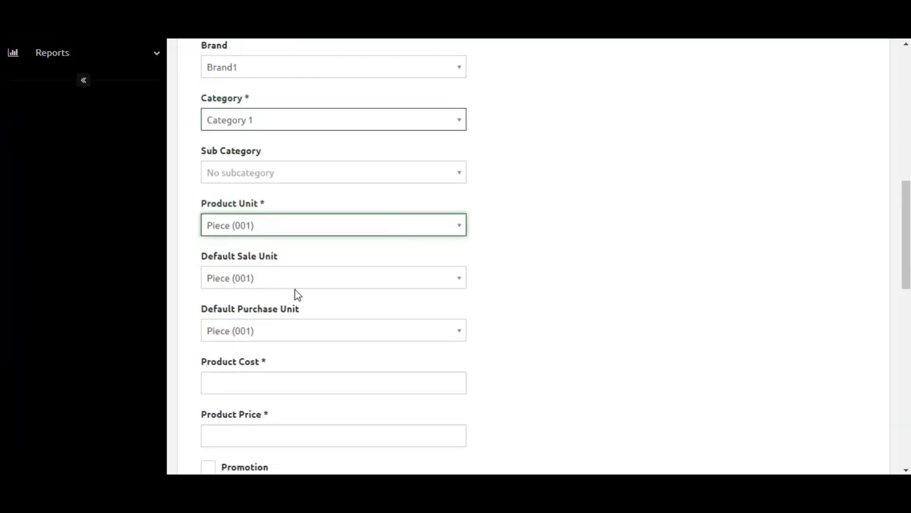
pyautogui.scroll(-3, 288, 327)
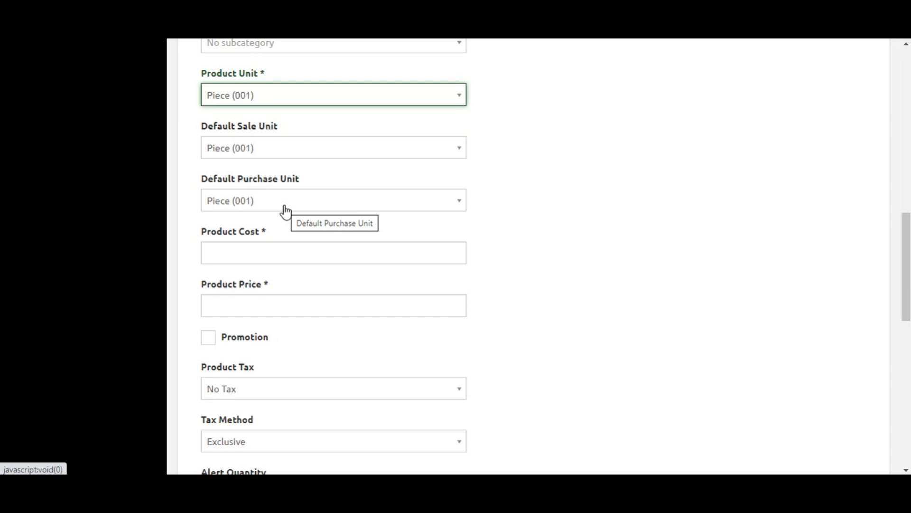
pyautogui.scroll(2, 291, 144)
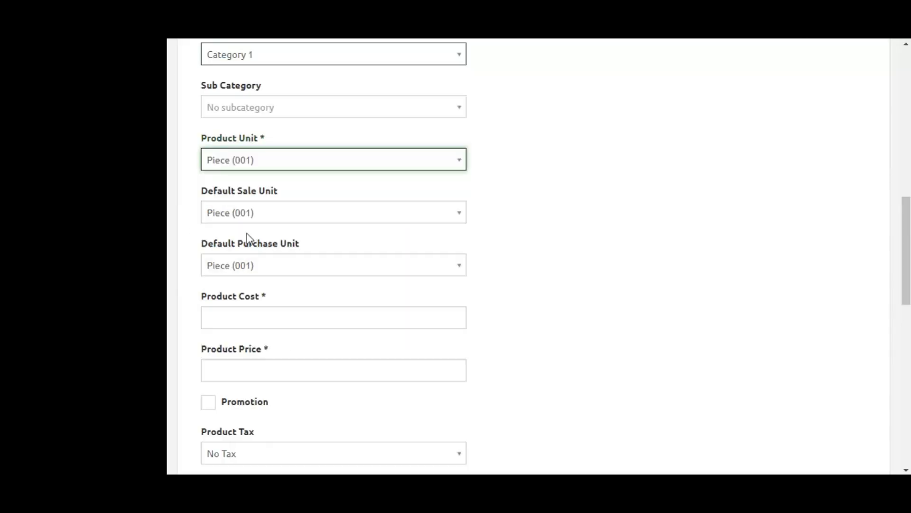
pyautogui.scroll(4, 247, 234)
pyautogui.scroll(-3, 312, 326)
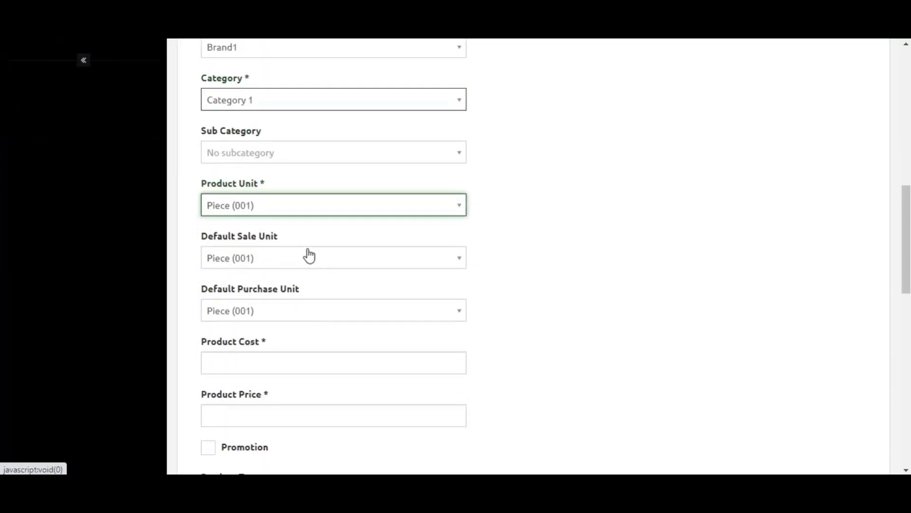
pyautogui.scroll(-1, 326, 279)
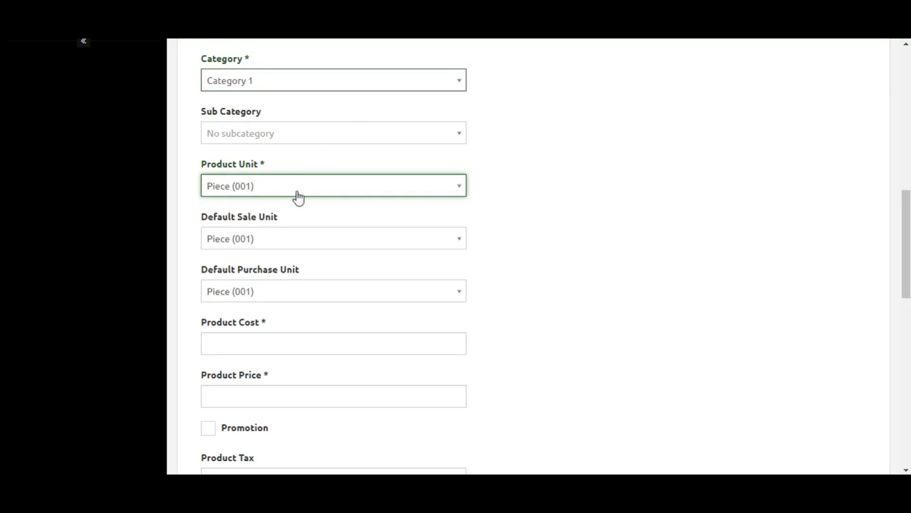
pyautogui.scroll(-1, 270, 204)
pyautogui.scroll(3, 271, 204)
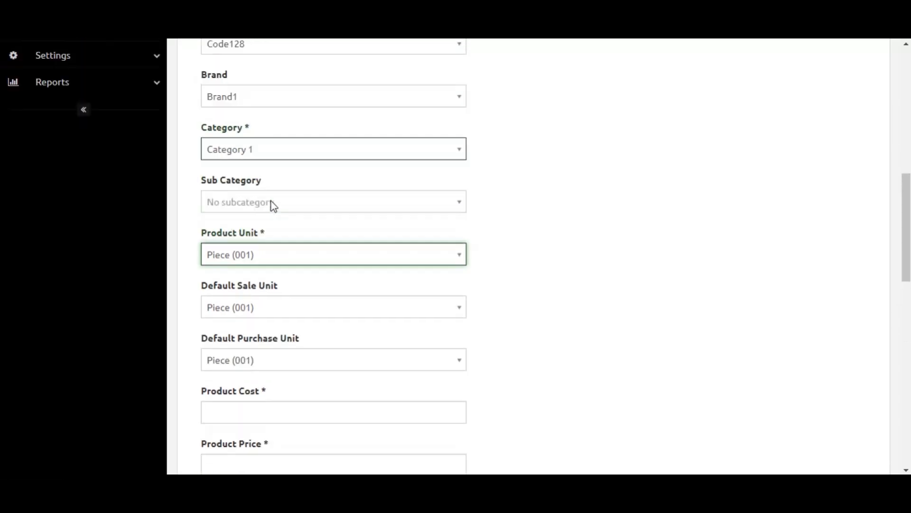
pyautogui.scroll(-5, 306, 350)
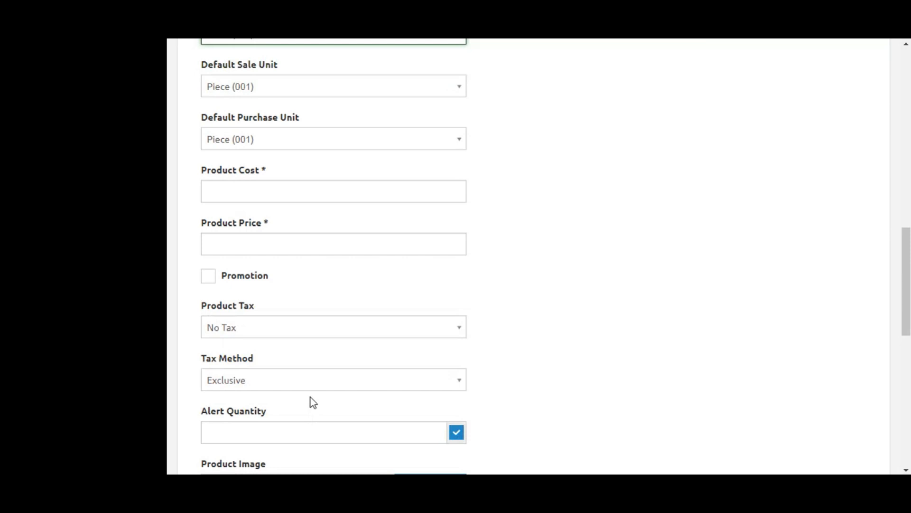
pyautogui.scroll(-2, 311, 397)
pyautogui.click(282, 86)
pyautogui.write('100')
pyautogui.press('Tab')
pyautogui.write('120')
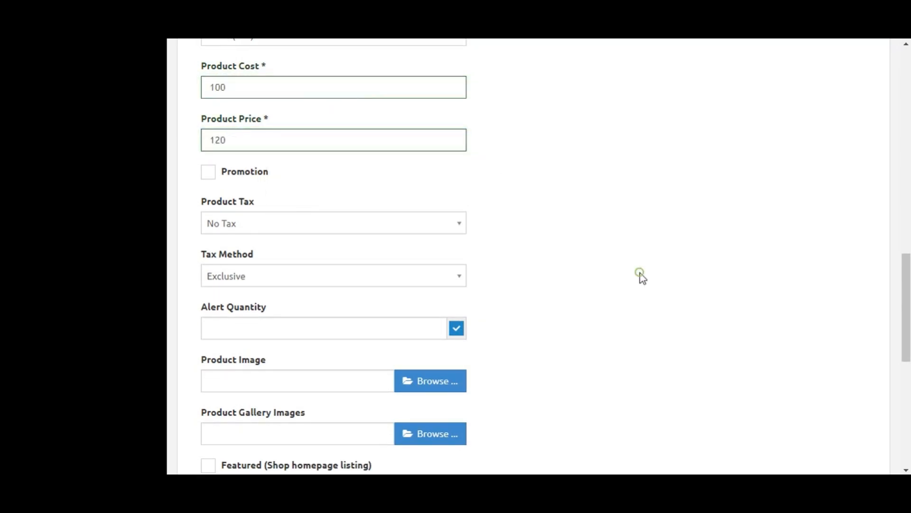
# Review the remaining form options and submit the new product.
pyautogui.scroll(-9, 640, 273)
pyautogui.scroll(2, 315, 327)
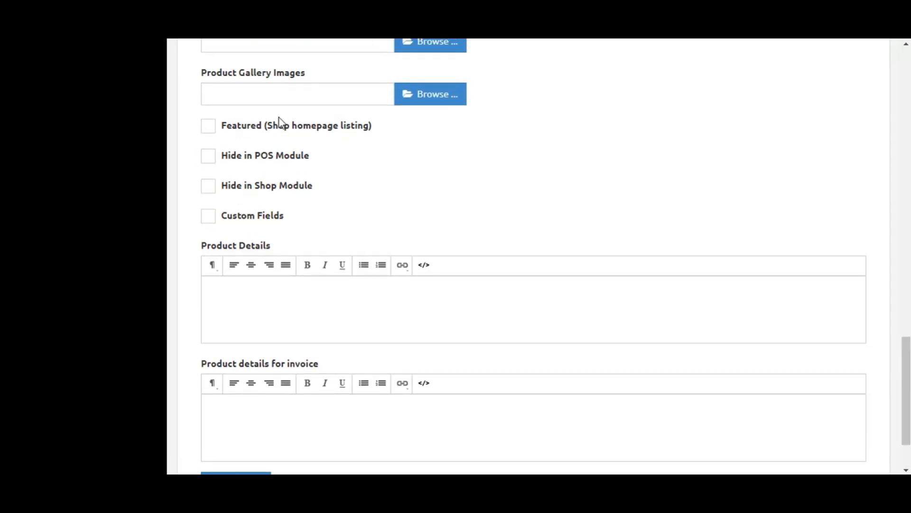
pyautogui.scroll(-1, 245, 352)
pyautogui.scroll(4, 245, 351)
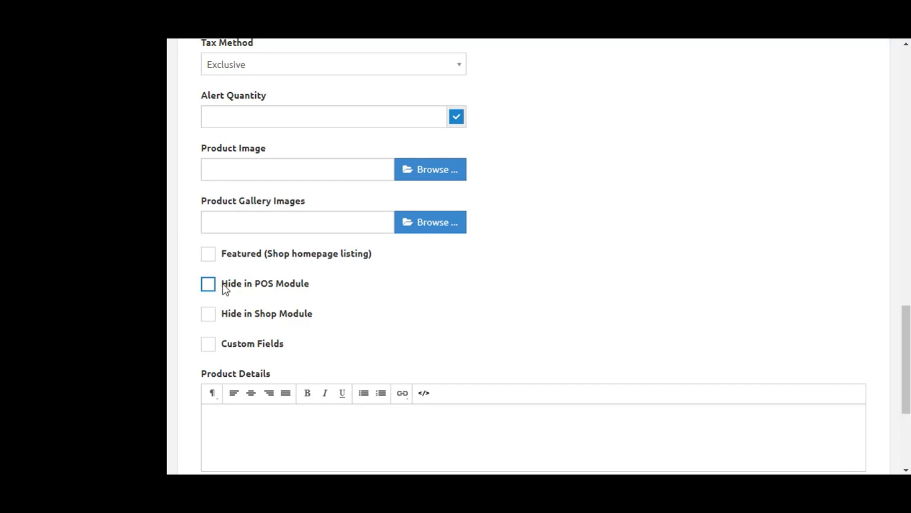
pyautogui.scroll(10, 280, 273)
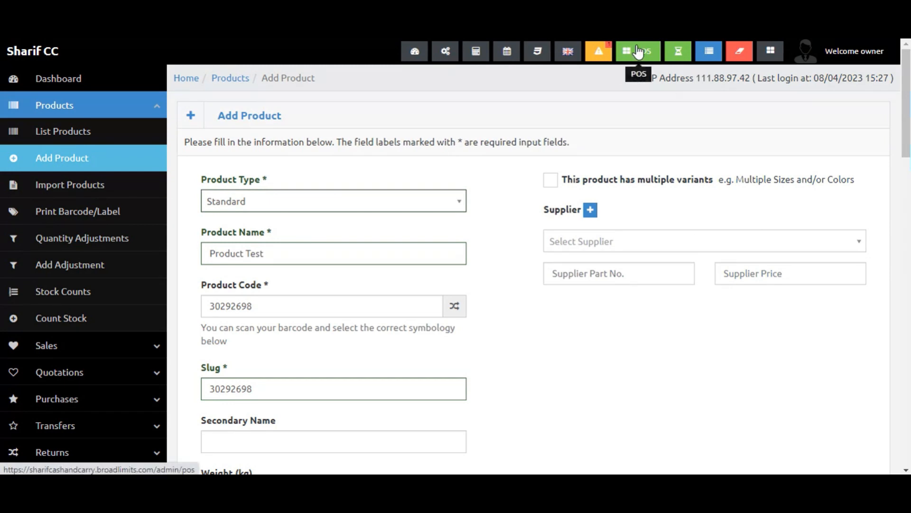
pyautogui.scroll(-15, 522, 262)
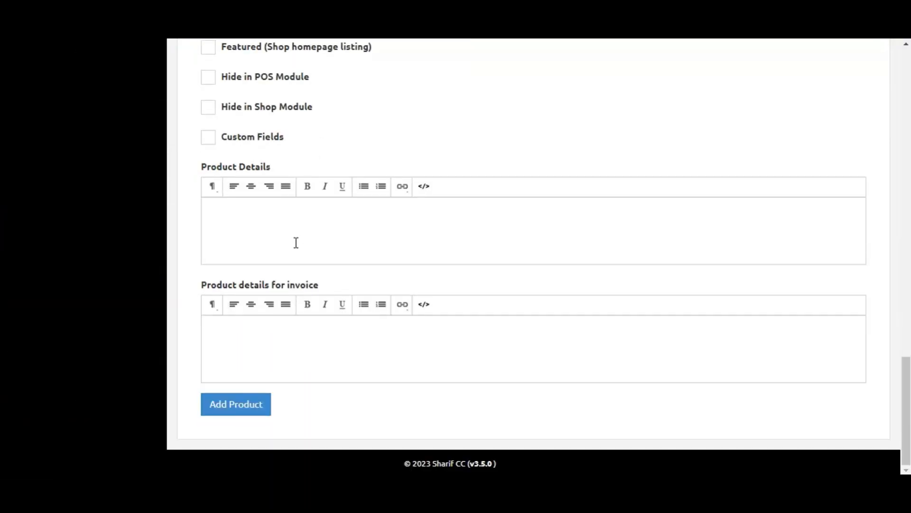
pyautogui.click(245, 409)
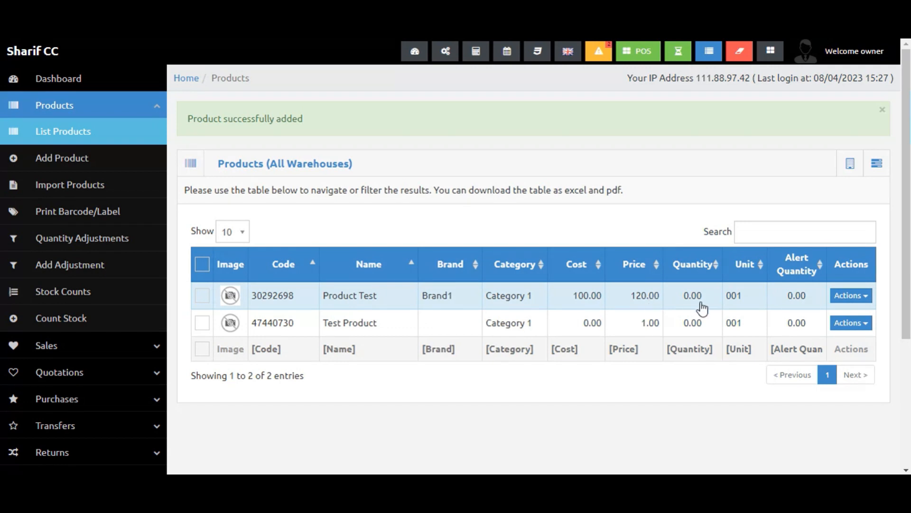
# Filter the product list by the code 3029, then clear the filter.
pyautogui.click(299, 353)
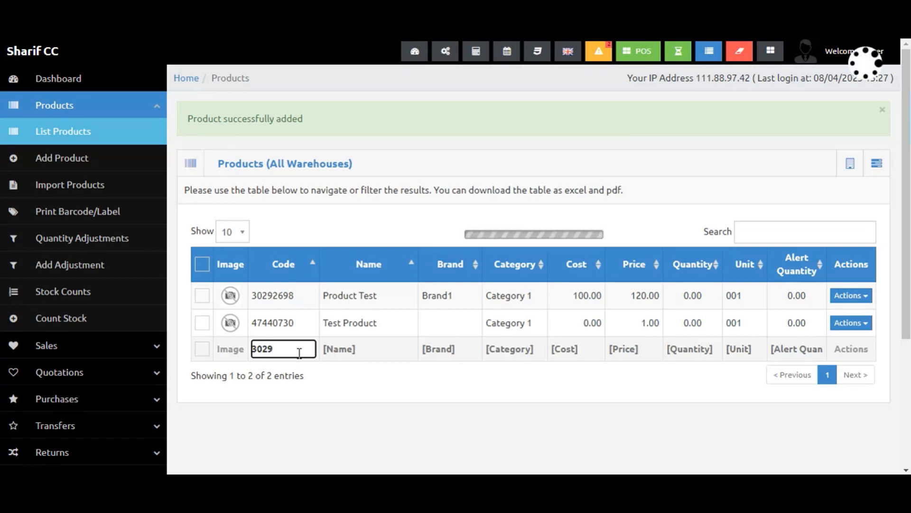
pyautogui.press('BackSpace')
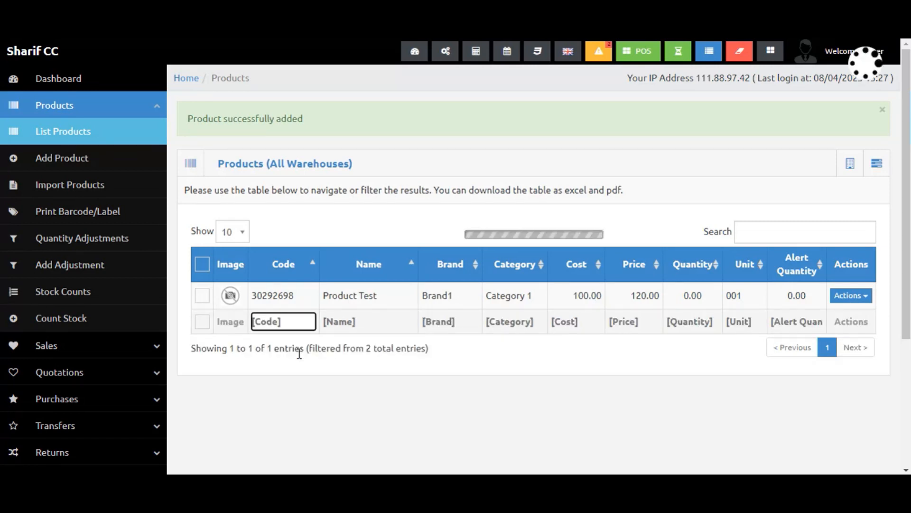
pyautogui.click(340, 353)
pyautogui.click(437, 352)
pyautogui.click(769, 233)
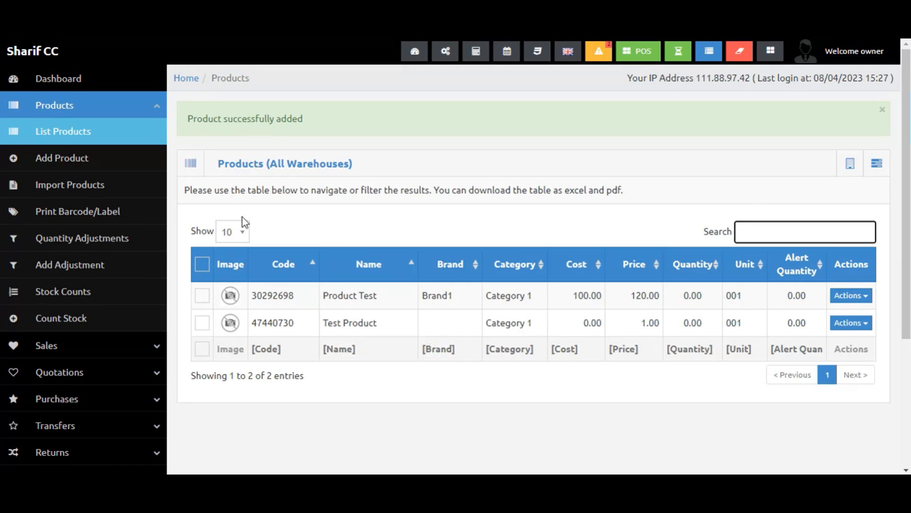
# Inspect the rows-per-page options and the warehouse selector on the product list.
pyautogui.click(240, 234)
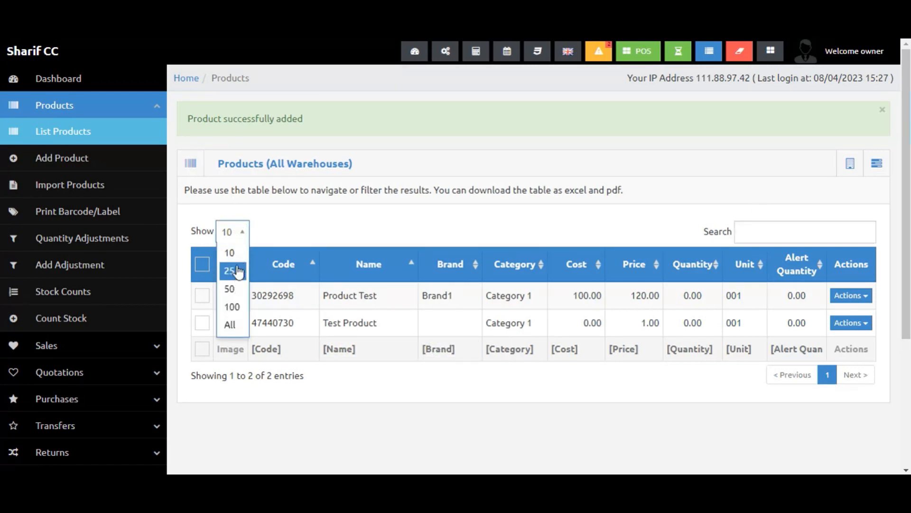
pyautogui.click(333, 222)
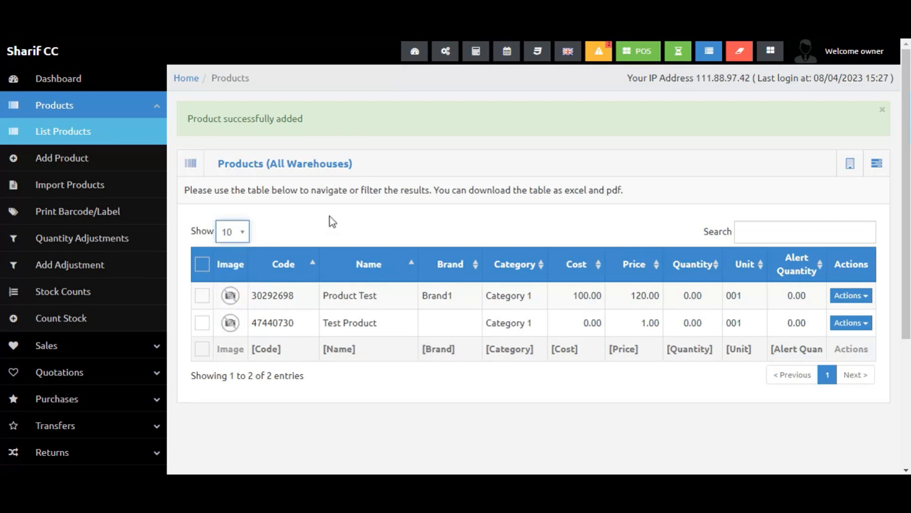
pyautogui.click(851, 166)
pyautogui.click(832, 158)
pyautogui.click(853, 168)
# Open the product list actions menu and sort the products by brand.
pyautogui.click(872, 166)
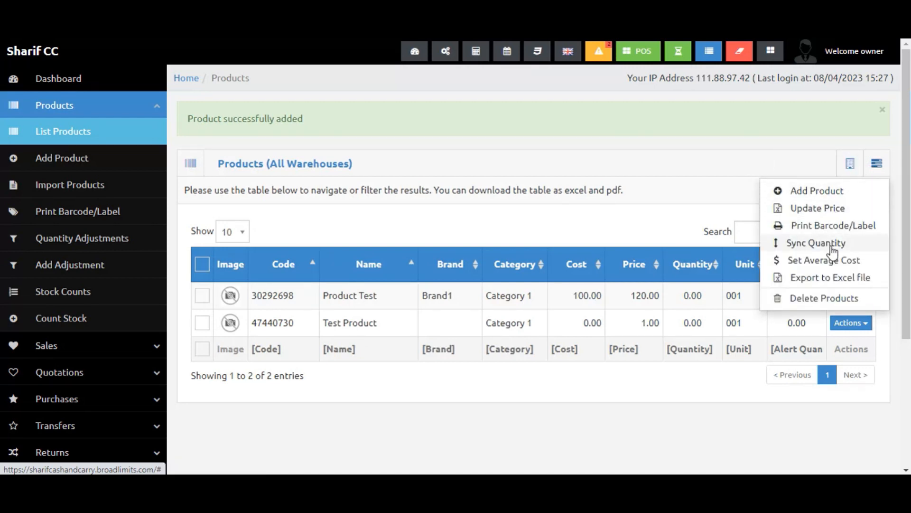
pyautogui.click(474, 265)
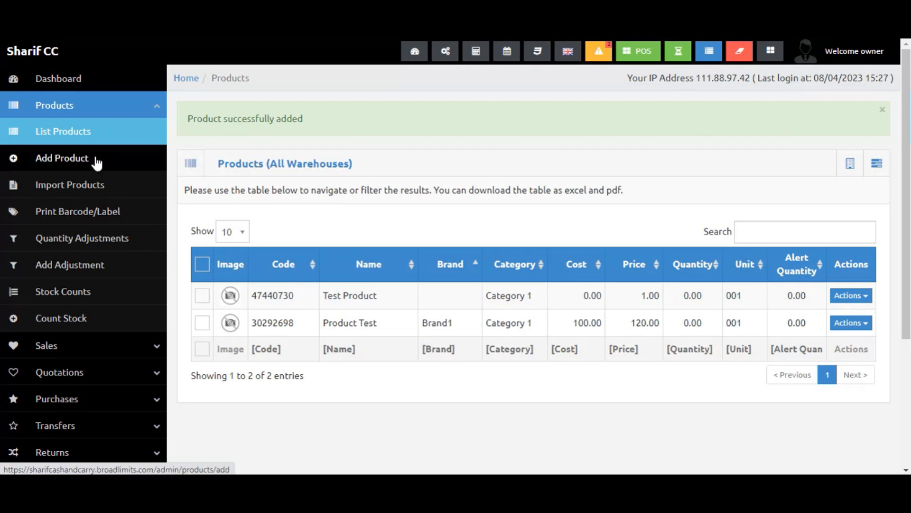
# Open the Import Products page and download the sample CSV file.
pyautogui.click(90, 190)
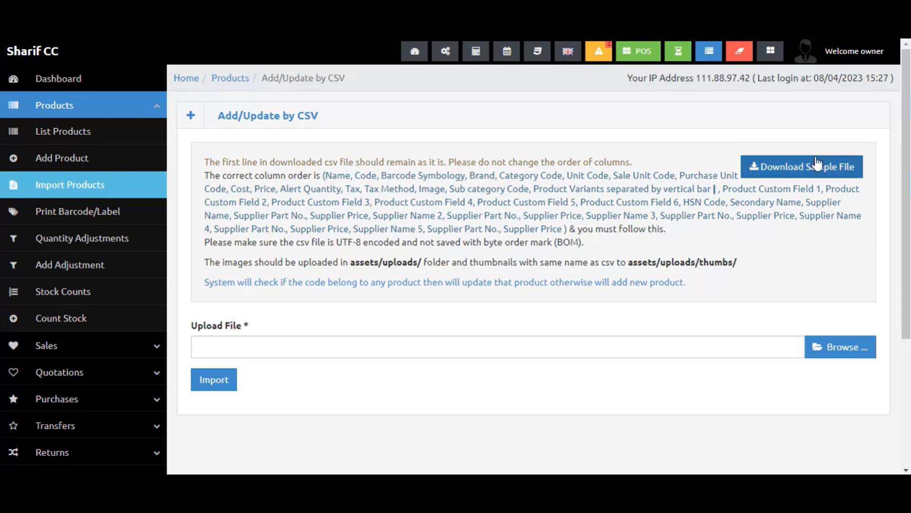
pyautogui.click(790, 180)
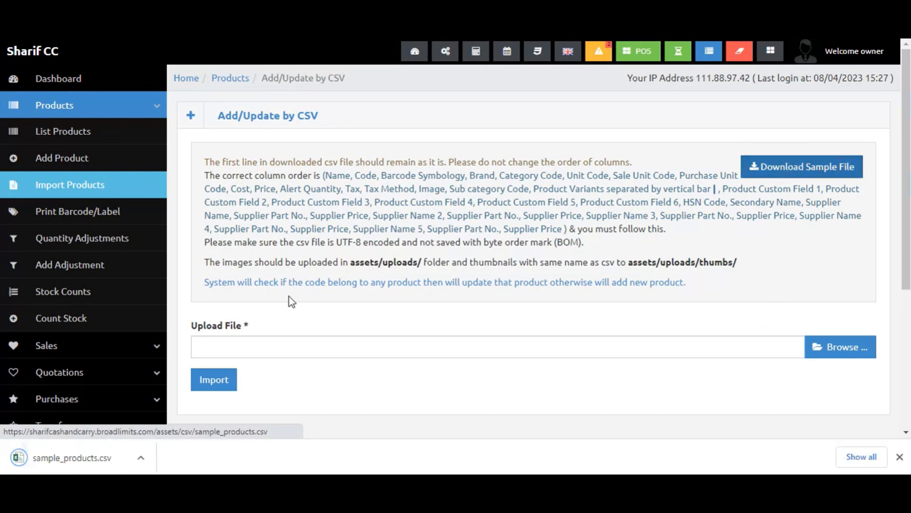
# Open the downloaded sample_products.csv in Excel and examine its column headers and sample product row.
pyautogui.click(111, 464)
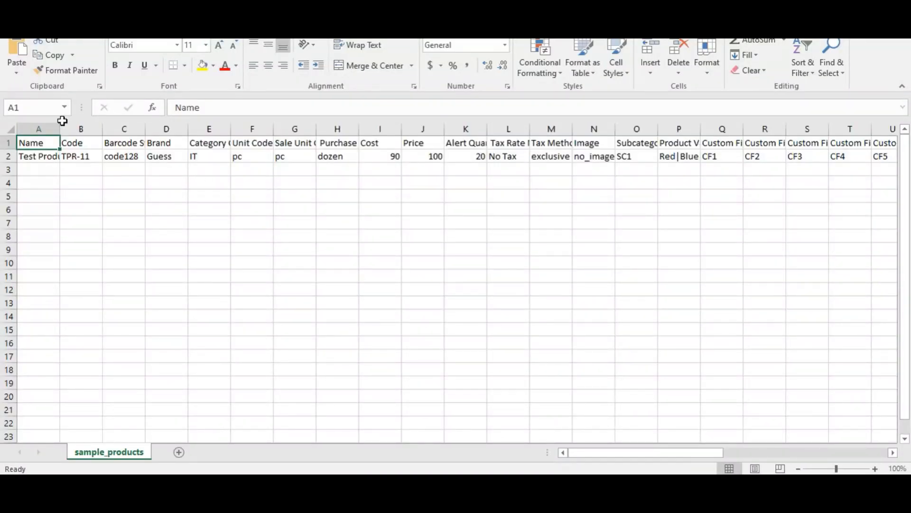
pyautogui.click(37, 171)
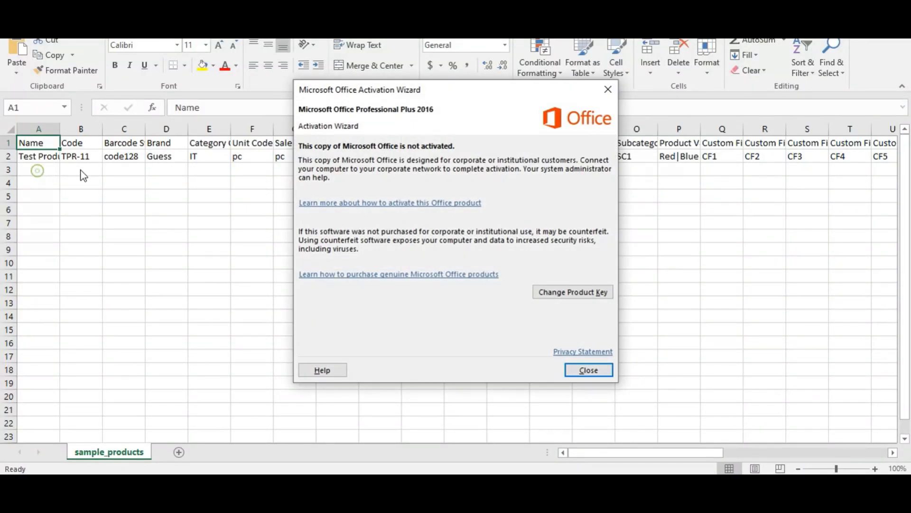
pyautogui.click(592, 375)
pyautogui.click(77, 147)
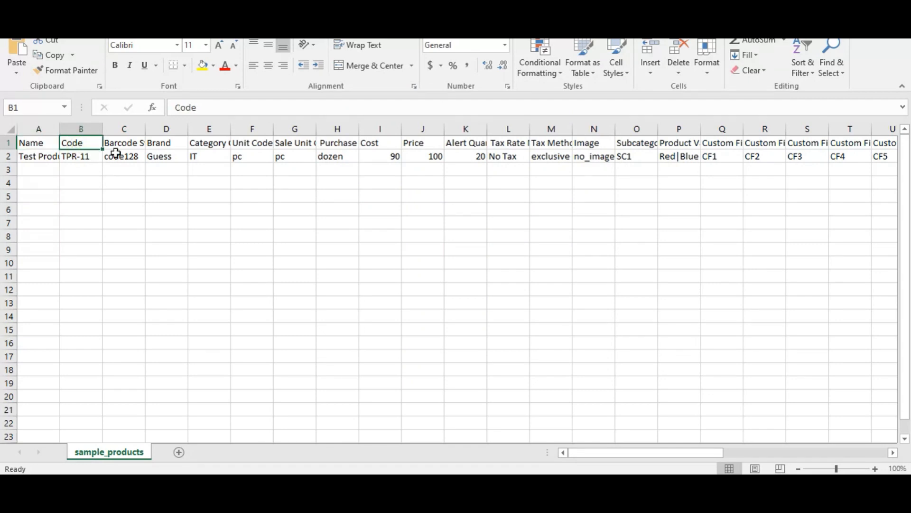
pyautogui.click(164, 157)
pyautogui.moveTo(166, 170); pyautogui.dragTo(702, 181)
pyautogui.click(717, 183)
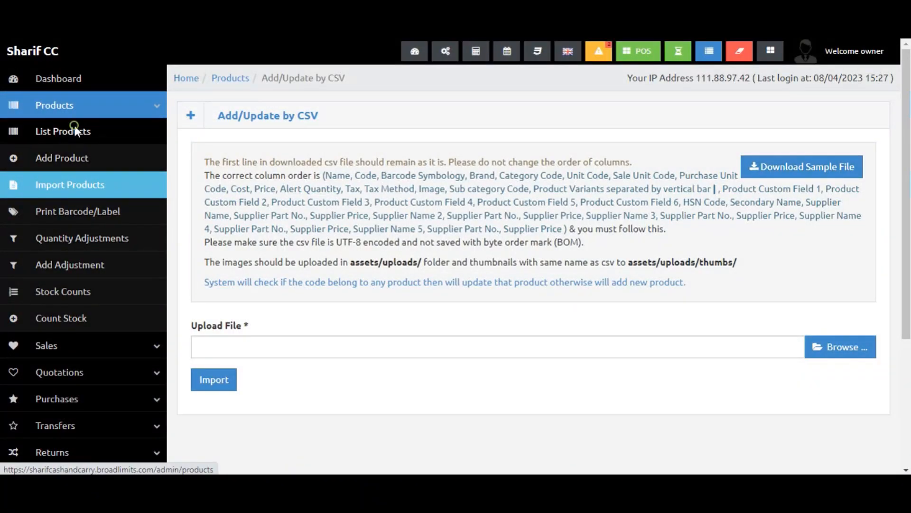
# Open the Quantity Adjustments and Print Barcode/Label pages and look over the barcode printing options.
pyautogui.click(75, 127)
pyautogui.click(113, 240)
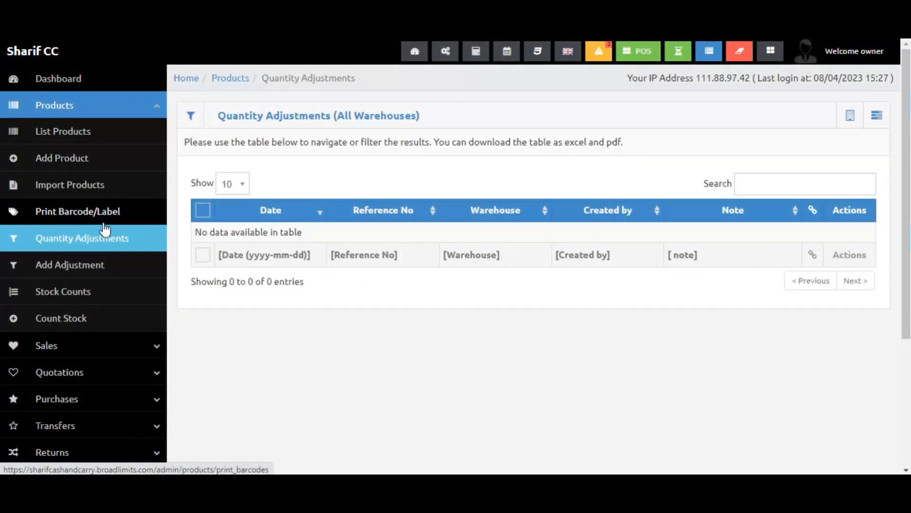
pyautogui.click(104, 222)
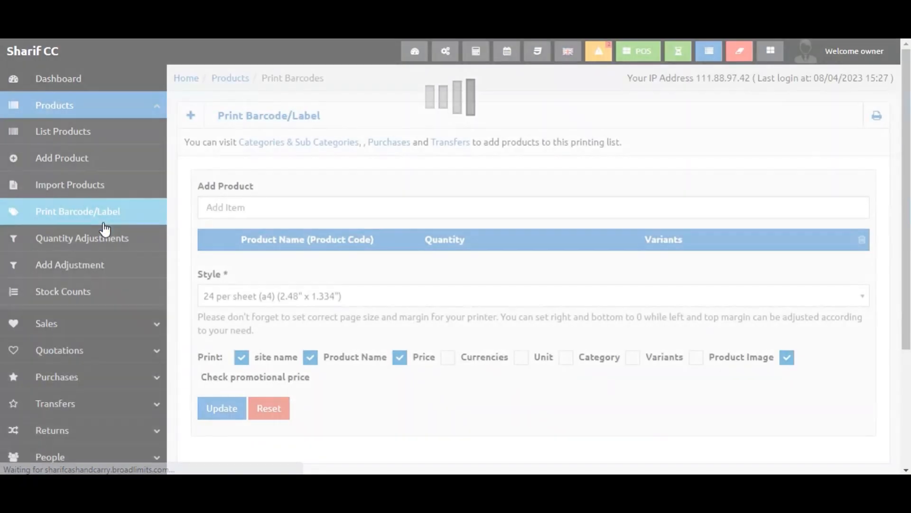
pyautogui.scroll(-1, 416, 333)
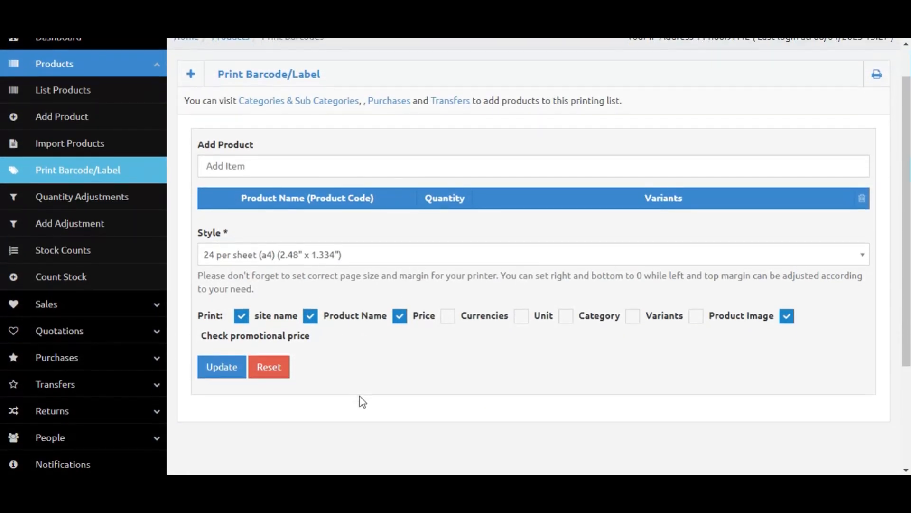
pyautogui.scroll(1, 362, 394)
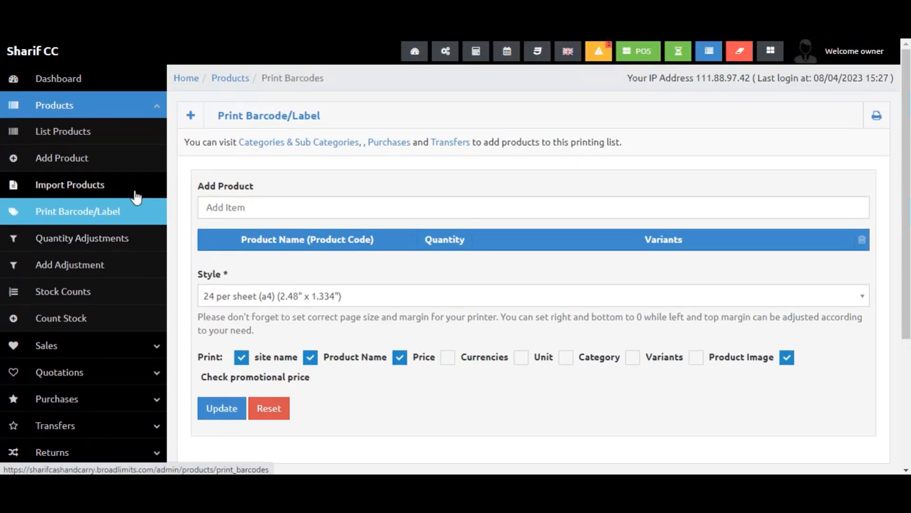
# Browse the Quantity Adjustments, Add Adjustment, Stock Counts and Count Stock pages of the products section.
pyautogui.click(123, 238)
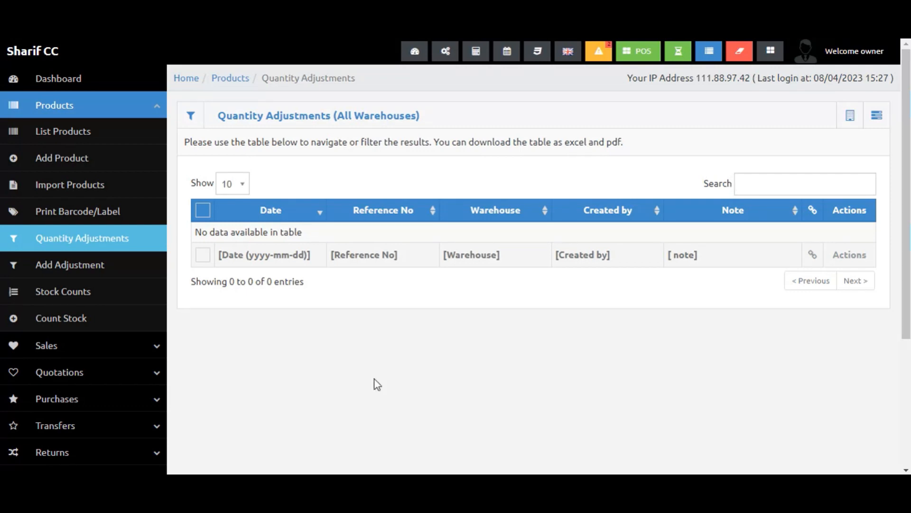
pyautogui.click(84, 265)
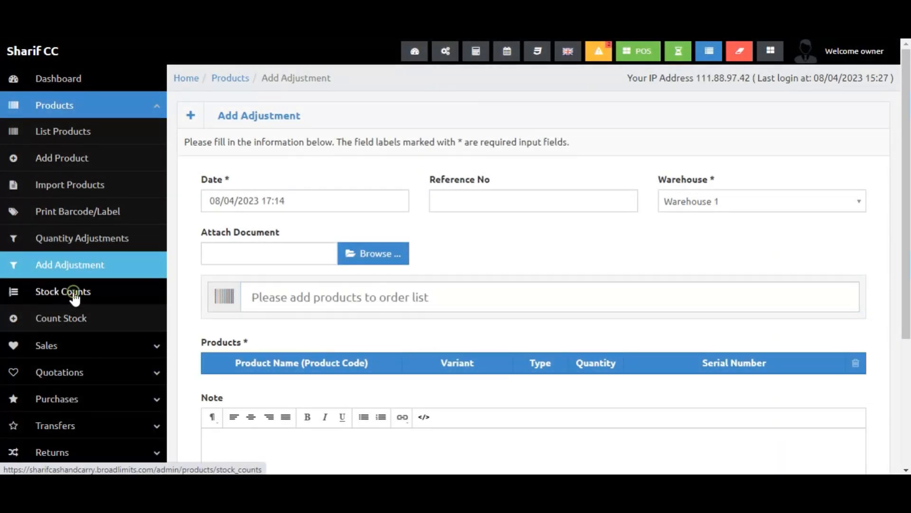
pyautogui.click(72, 292)
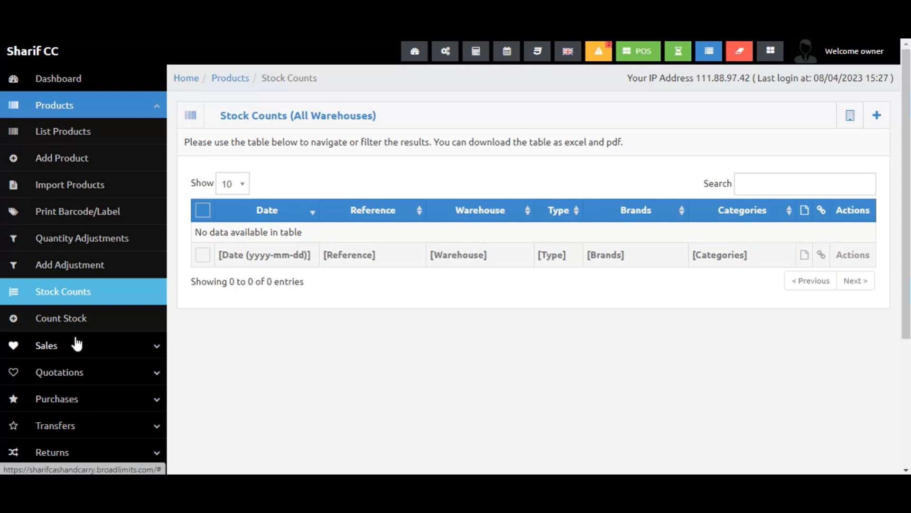
pyautogui.click(73, 319)
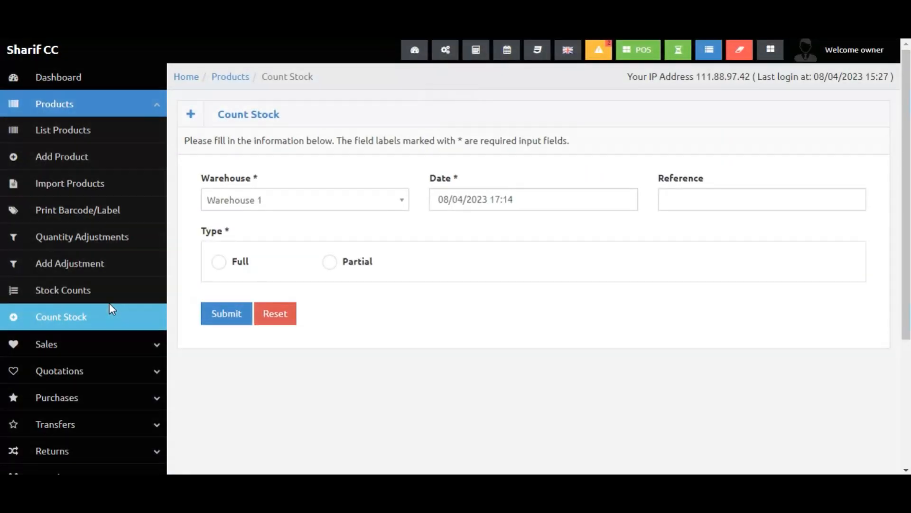
pyautogui.scroll(-2, 110, 307)
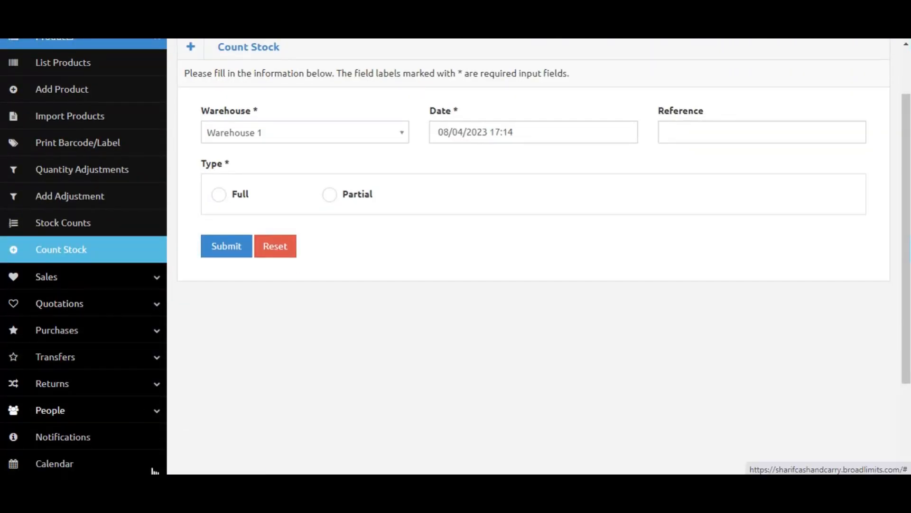
# Expand the Sales section, collapse Products, and open the sales list.
pyautogui.click(112, 280)
pyautogui.scroll(2, 131, 237)
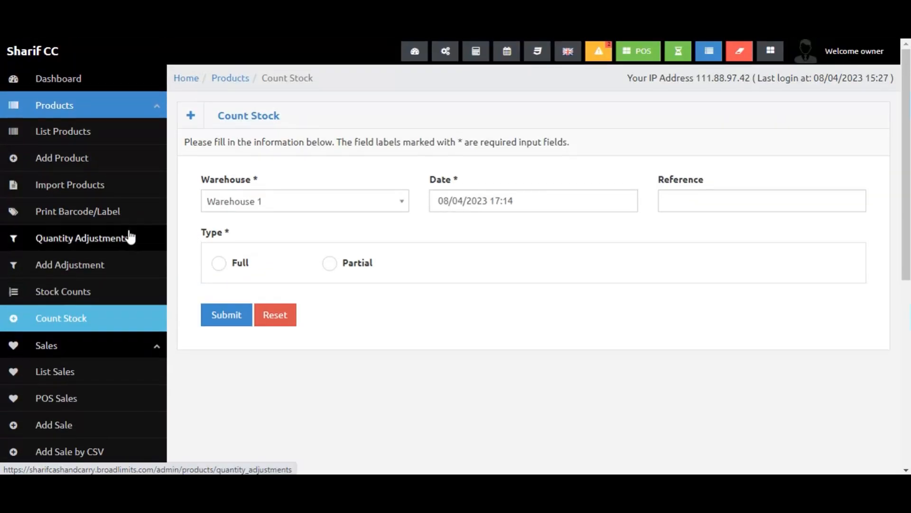
pyautogui.click(131, 110)
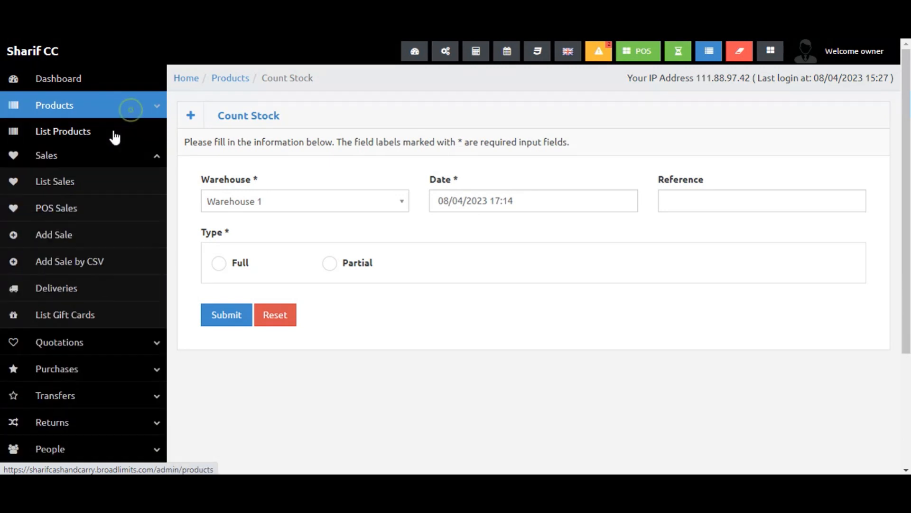
pyautogui.click(73, 174)
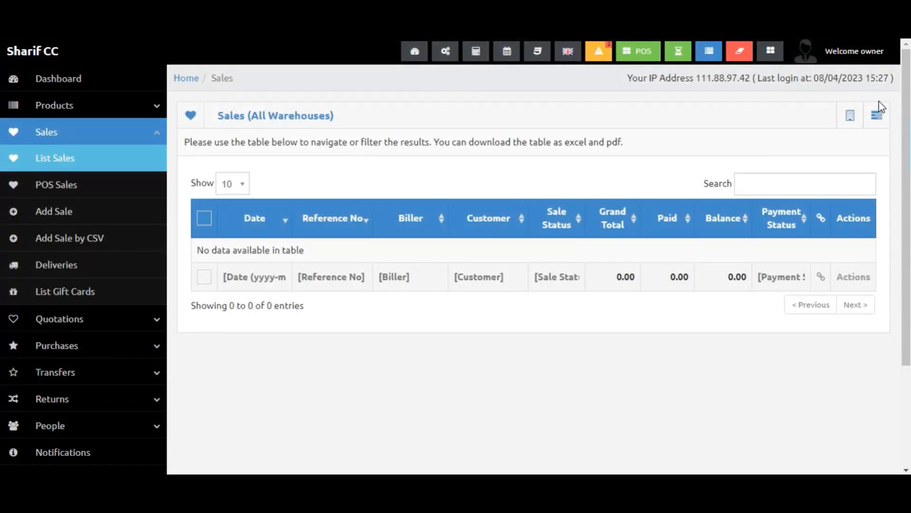
# Start a new sale from the sales actions menu and try adding a product before choosing a customer.
pyautogui.click(879, 123)
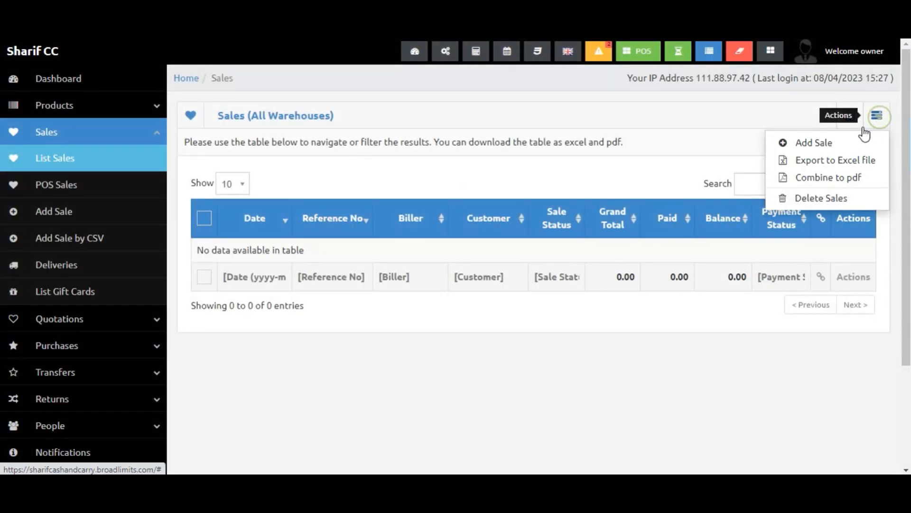
pyautogui.click(845, 144)
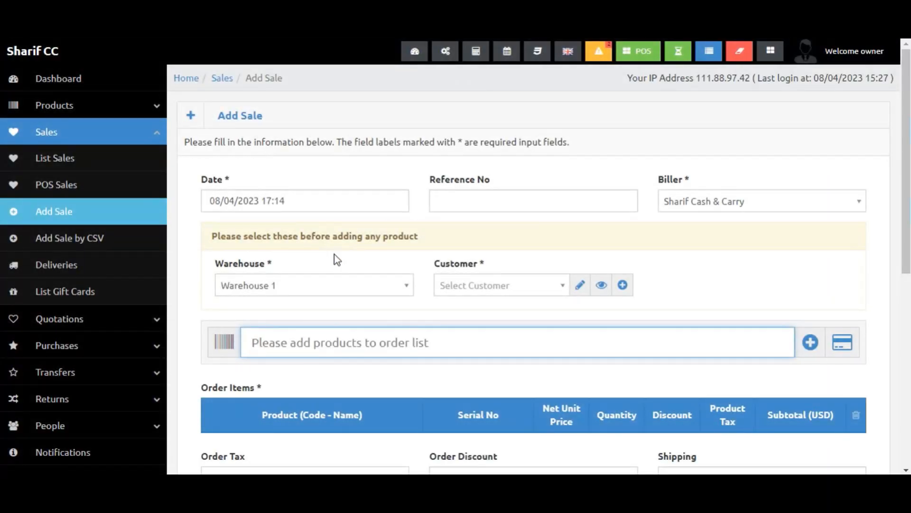
pyautogui.scroll(-2, 334, 256)
pyautogui.write('p')
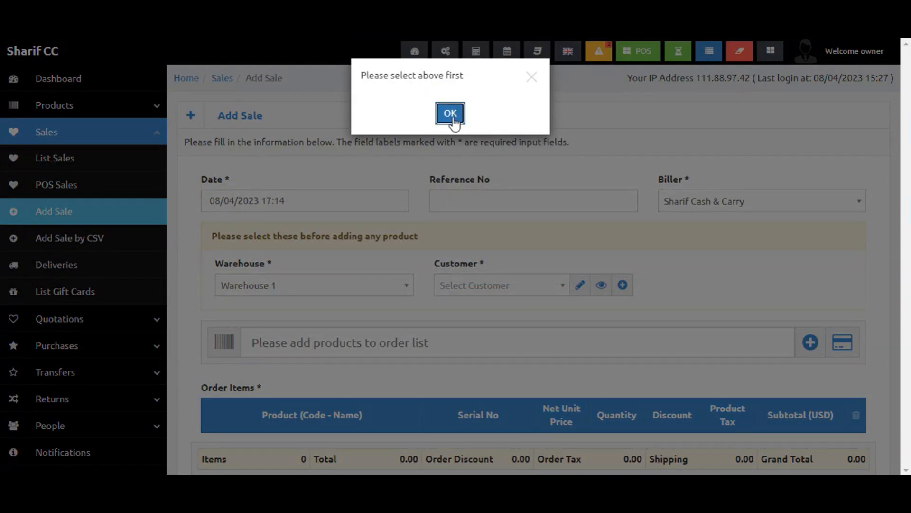
pyautogui.click(450, 113)
# Select Walk-in Customer as the sale's customer.
pyautogui.click(497, 288)
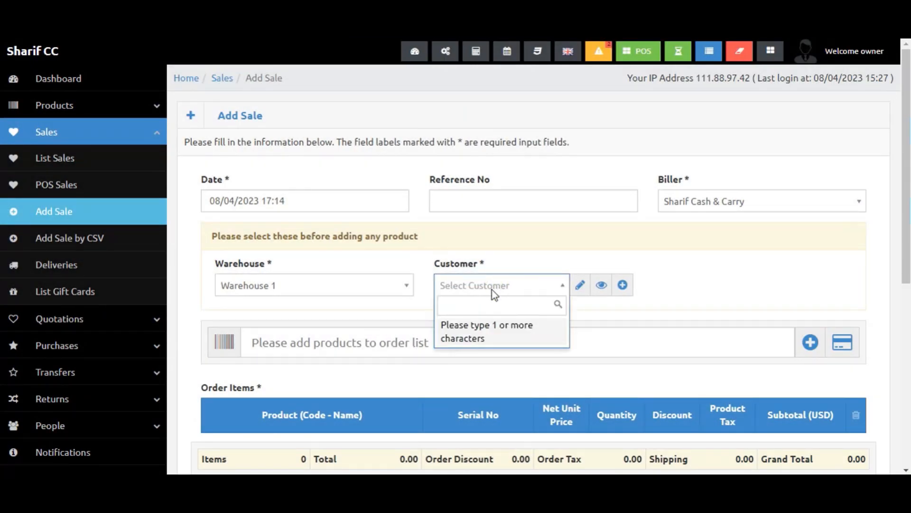
pyautogui.write('w')
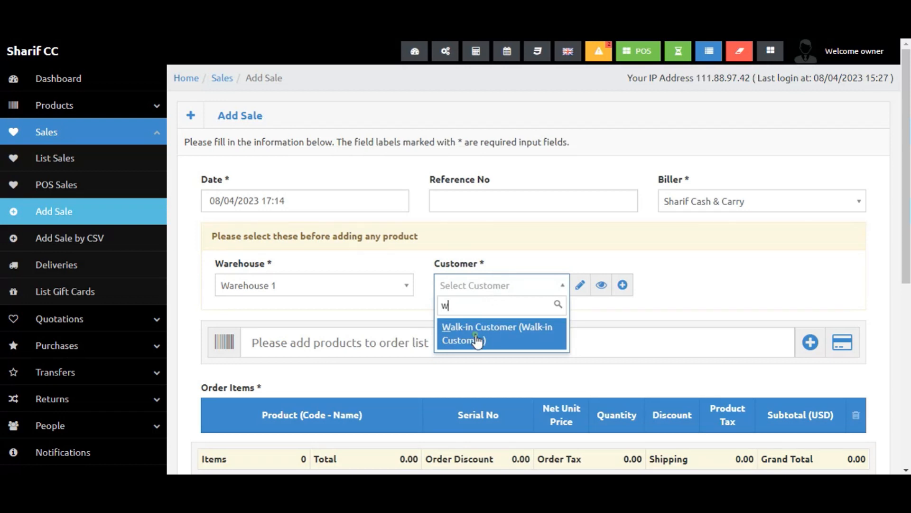
pyautogui.click(477, 340)
# Try adding products to the sale's order list by searching for "wi" and "t".
pyautogui.scroll(-2, 508, 301)
pyautogui.click(442, 262)
pyautogui.write('wi')
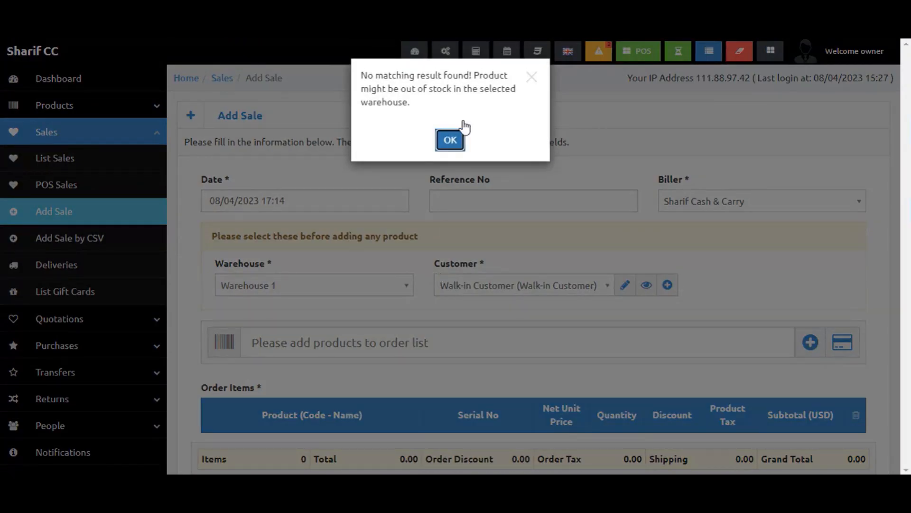
pyautogui.click(451, 140)
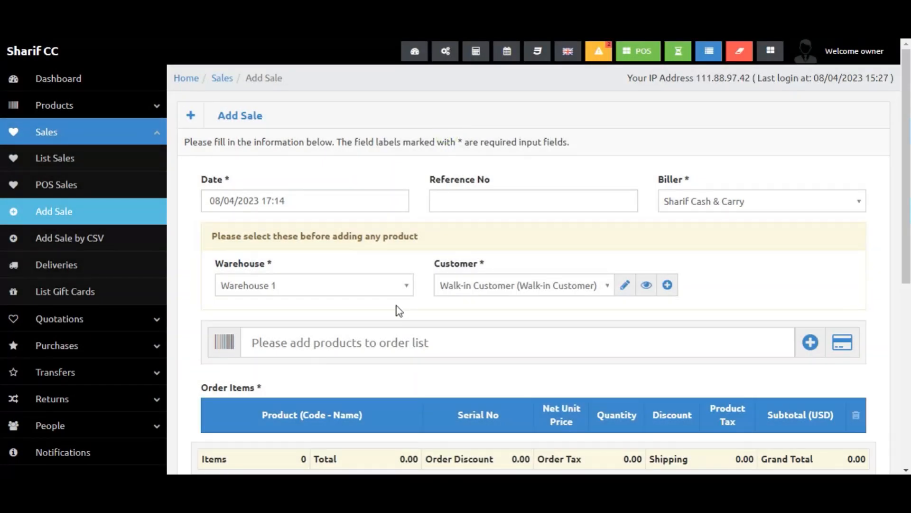
pyautogui.click(381, 340)
pyautogui.write('t')
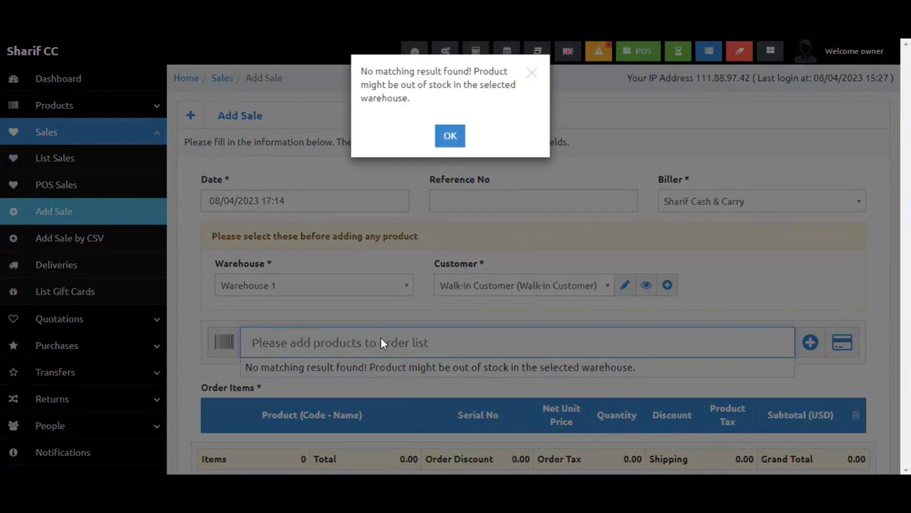
pyautogui.click(450, 140)
# Leave the new sale, return to the sales list and collapse the Sales section.
pyautogui.scroll(-1, 378, 287)
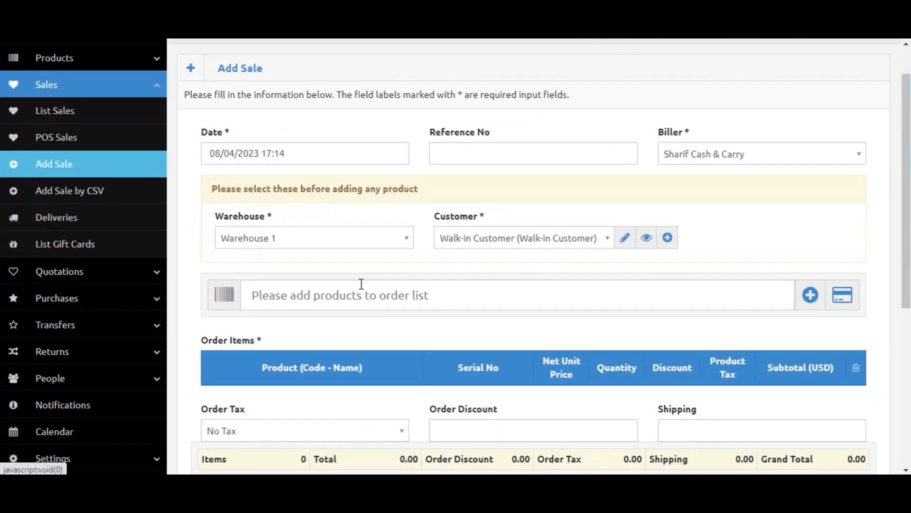
pyautogui.scroll(1, 169, 220)
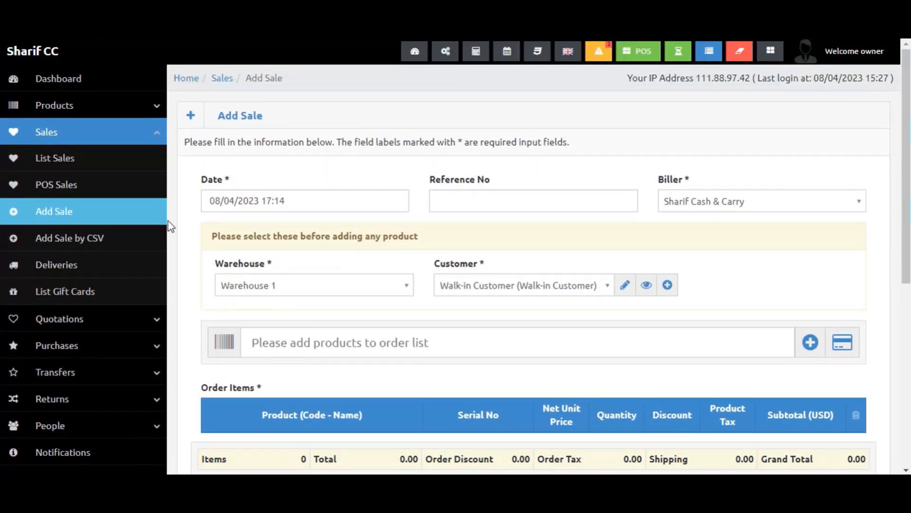
pyautogui.click(158, 137)
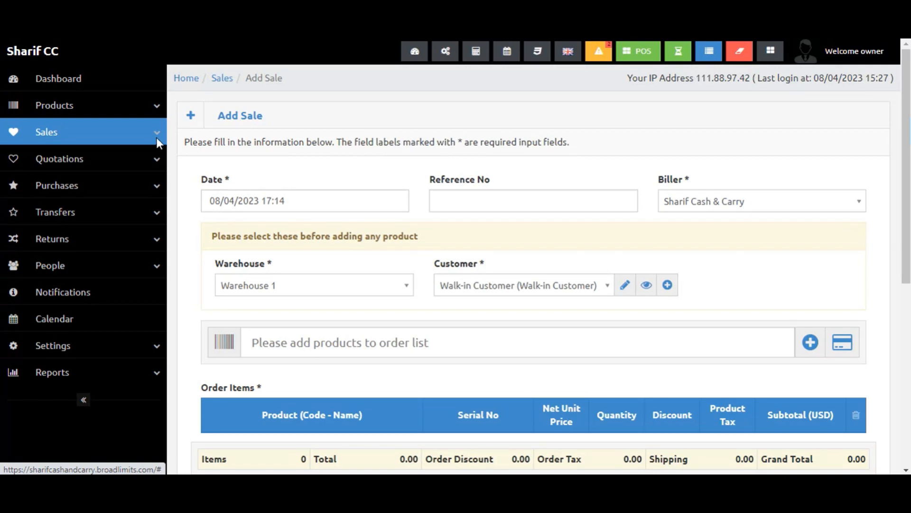
pyautogui.click(156, 138)
pyautogui.click(88, 142)
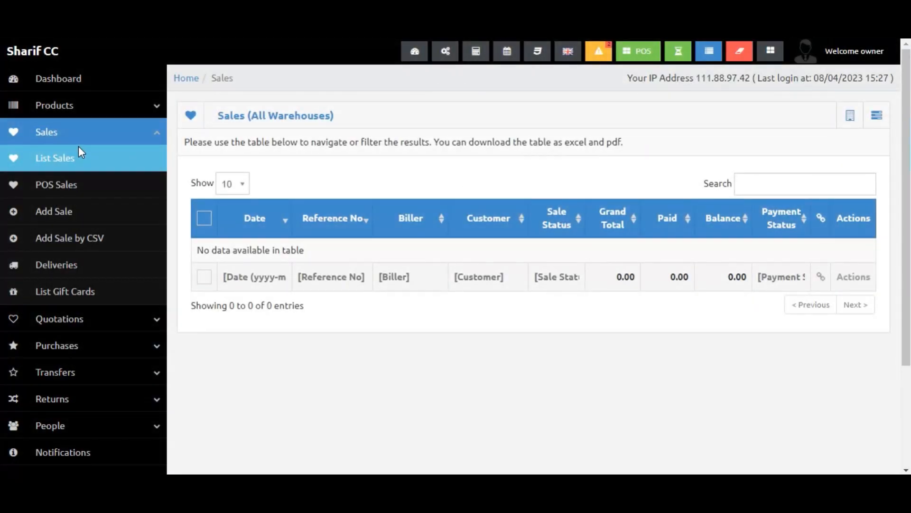
pyautogui.click(78, 146)
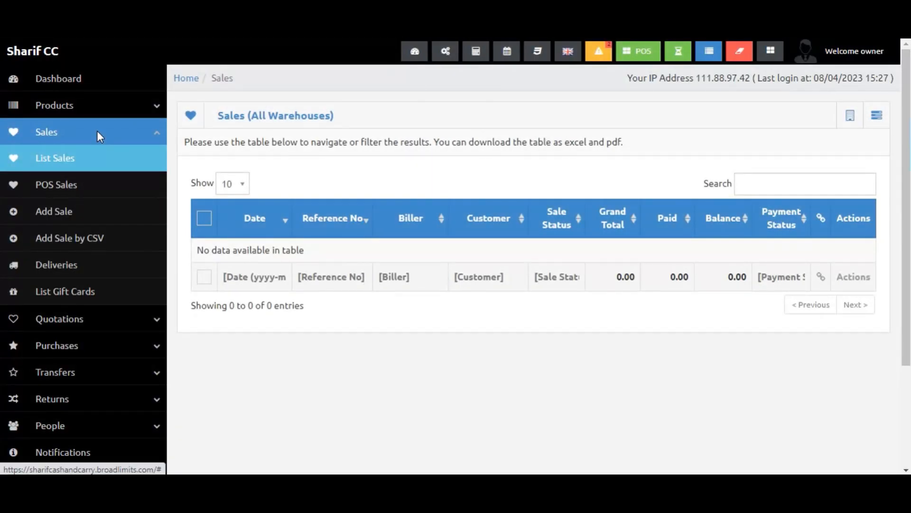
pyautogui.click(97, 131)
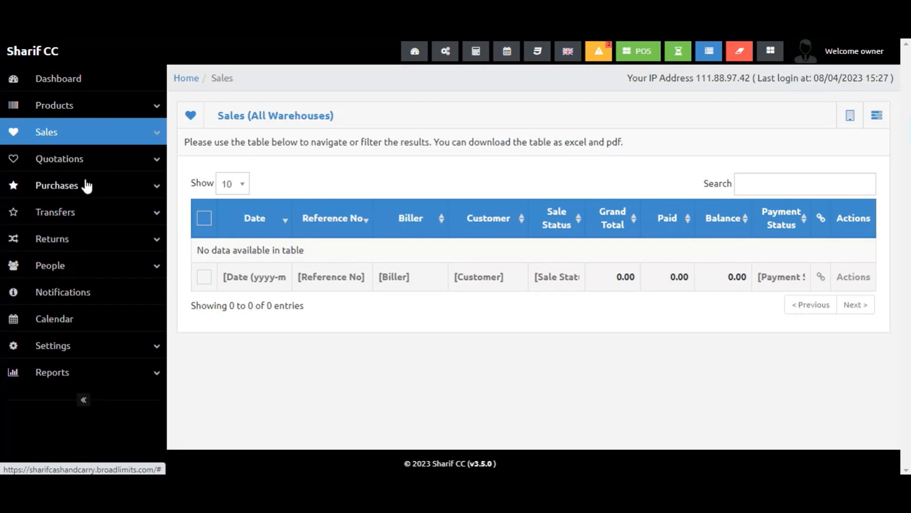
# Open the Add Purchase form from the Purchases section and choose Warehouse 1 as the warehouse.
pyautogui.click(86, 190)
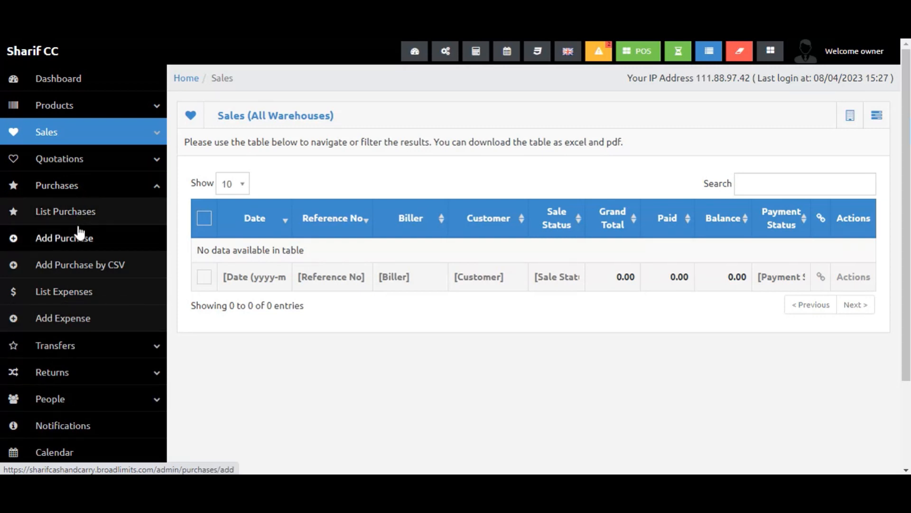
pyautogui.click(79, 235)
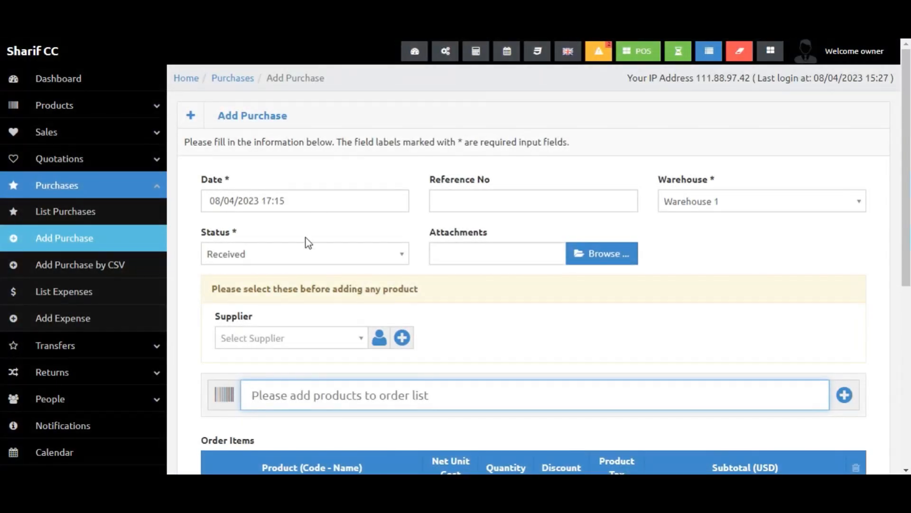
pyautogui.click(588, 211)
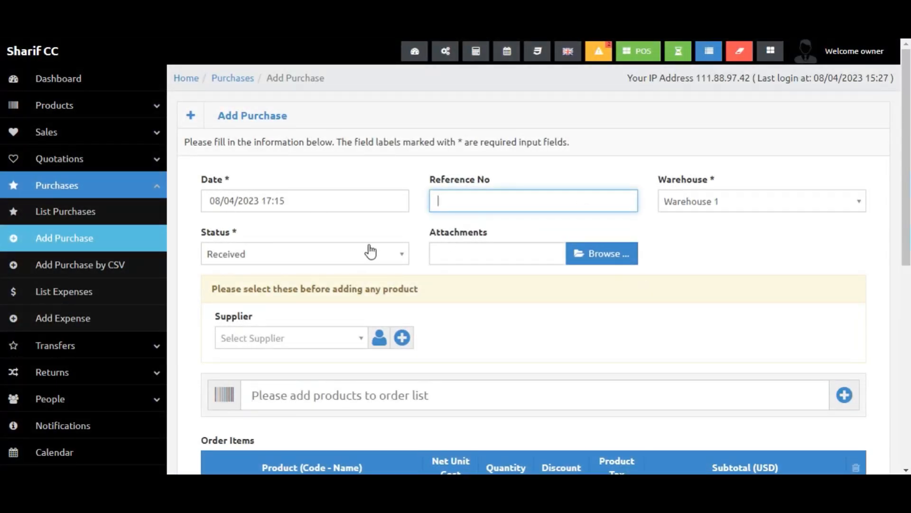
pyautogui.click(703, 210)
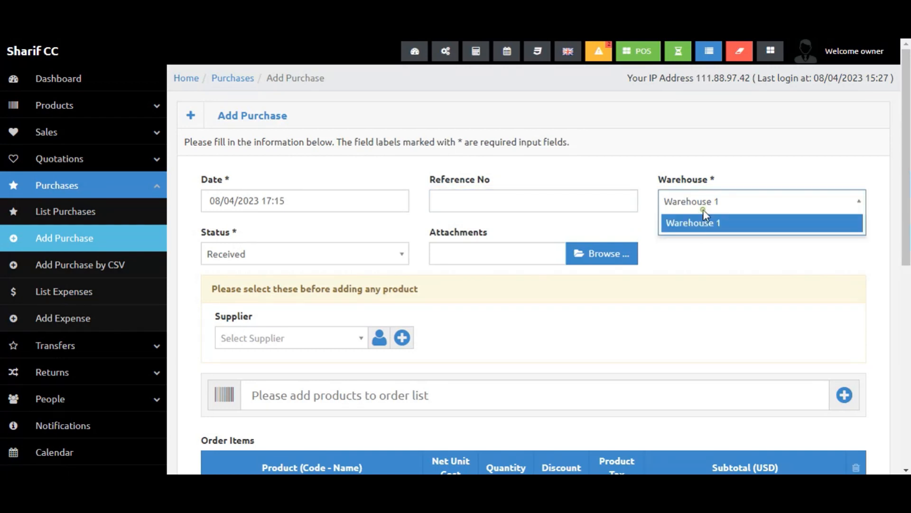
pyautogui.click(703, 209)
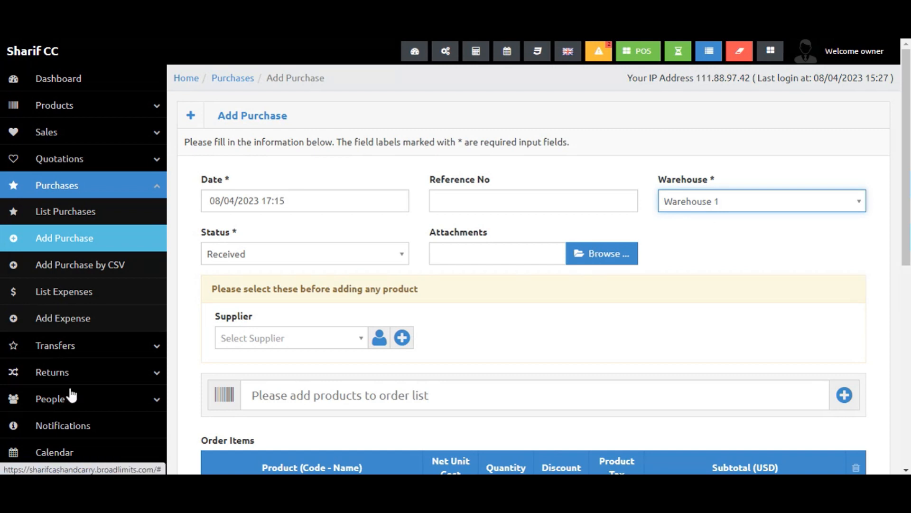
pyautogui.scroll(-5, 69, 390)
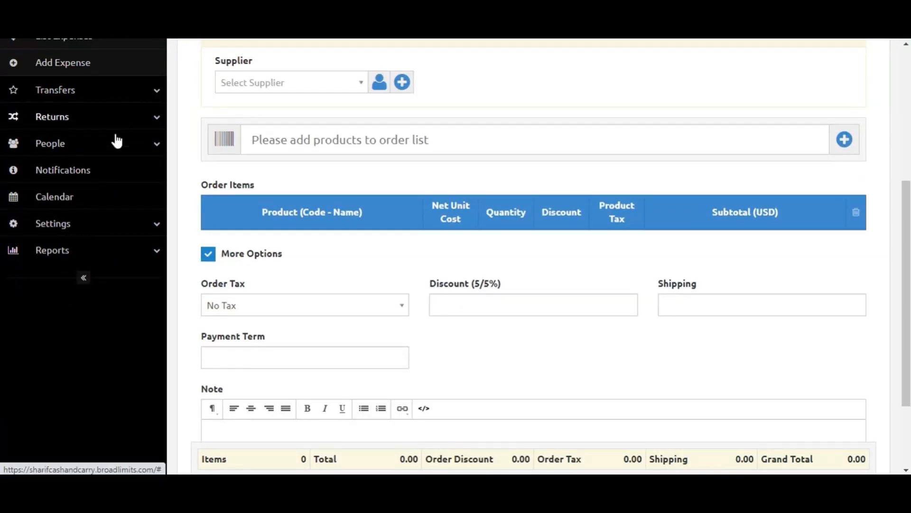
pyautogui.click(87, 226)
pyautogui.scroll(-5, 88, 329)
pyautogui.scroll(-1, 71, 379)
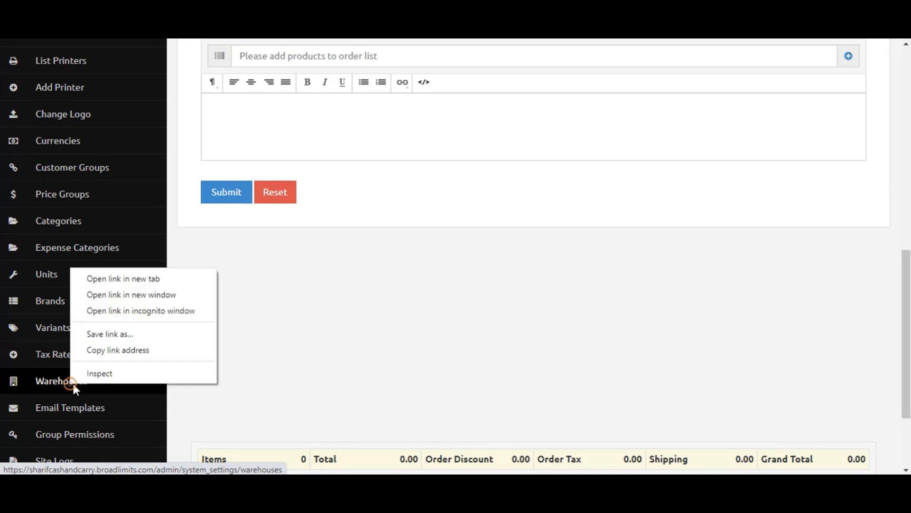
pyautogui.click(115, 279)
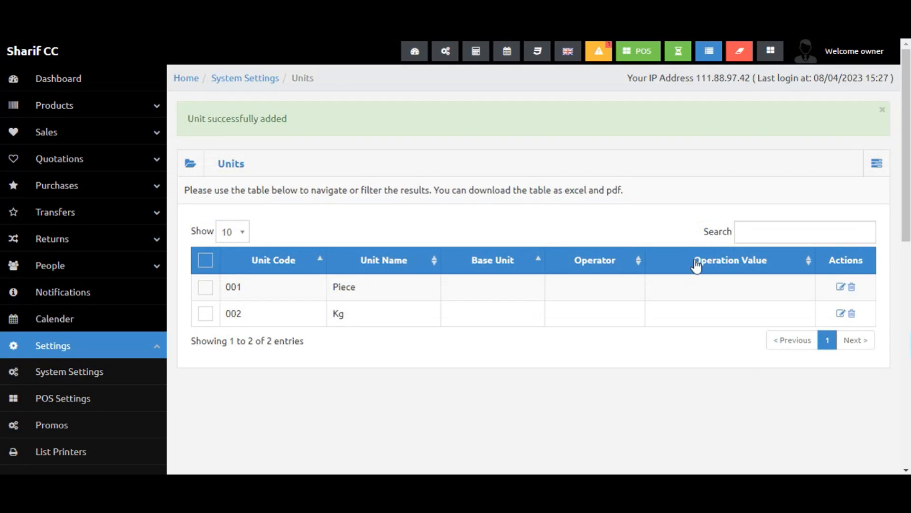
pyautogui.click(88, 354)
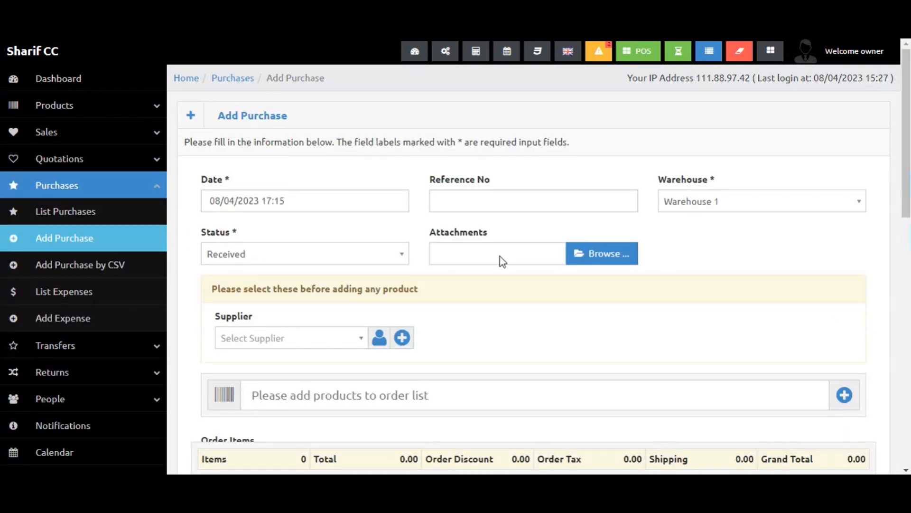
pyautogui.scroll(-3, 499, 256)
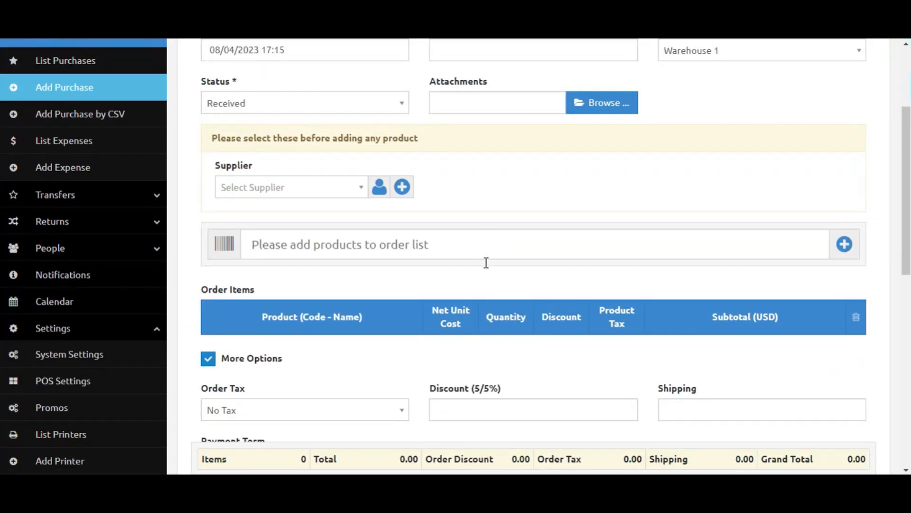
pyautogui.scroll(3, 486, 262)
pyautogui.scroll(-2, 514, 331)
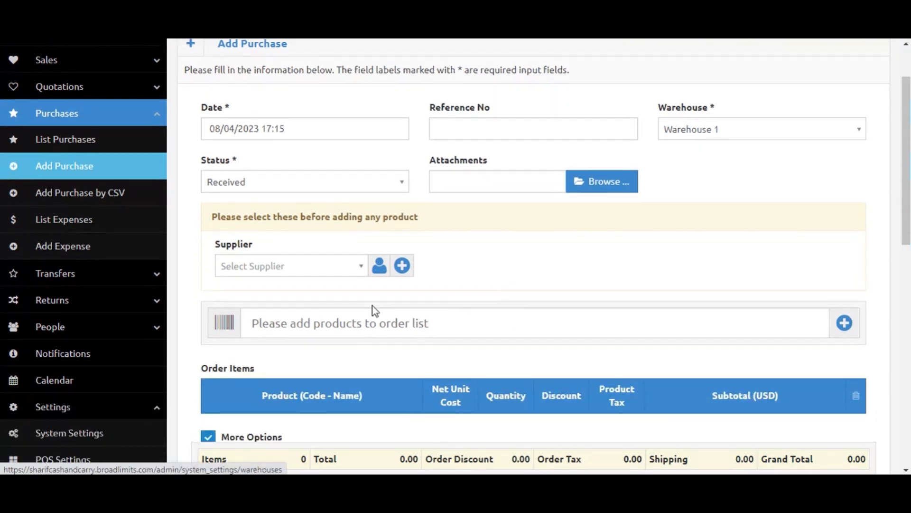
# Open the Add Supplier form from the purchase and close it without entering anything.
pyautogui.click(303, 272)
pyautogui.click(462, 268)
pyautogui.click(402, 265)
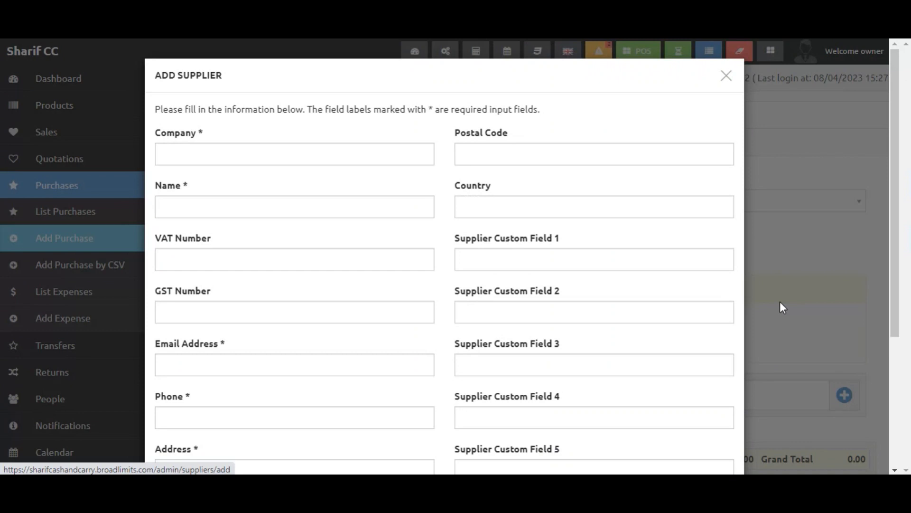
pyautogui.click(780, 301)
# Select Sharif CC Supplier (Sharif CC) as the purchase's supplier.
pyautogui.scroll(-10, 175, 378)
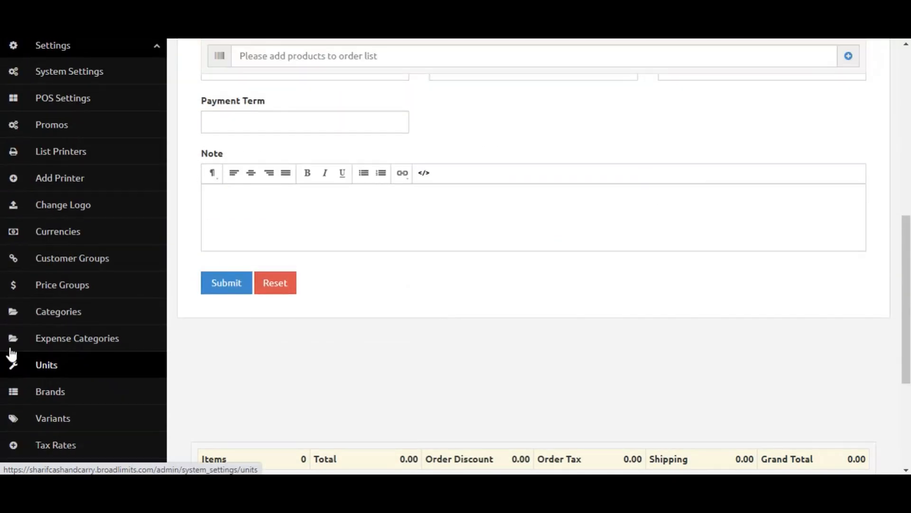
pyautogui.scroll(-4, 58, 430)
pyautogui.scroll(3, 57, 424)
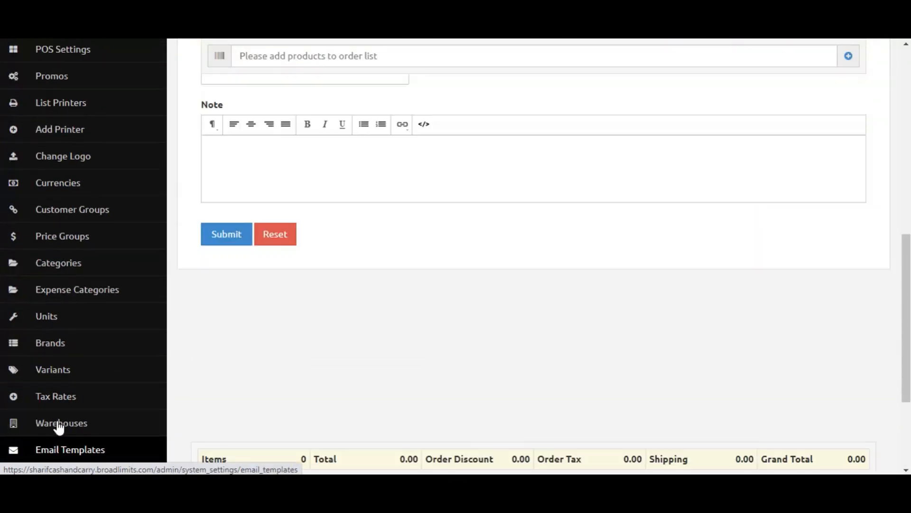
pyautogui.scroll(5, 67, 214)
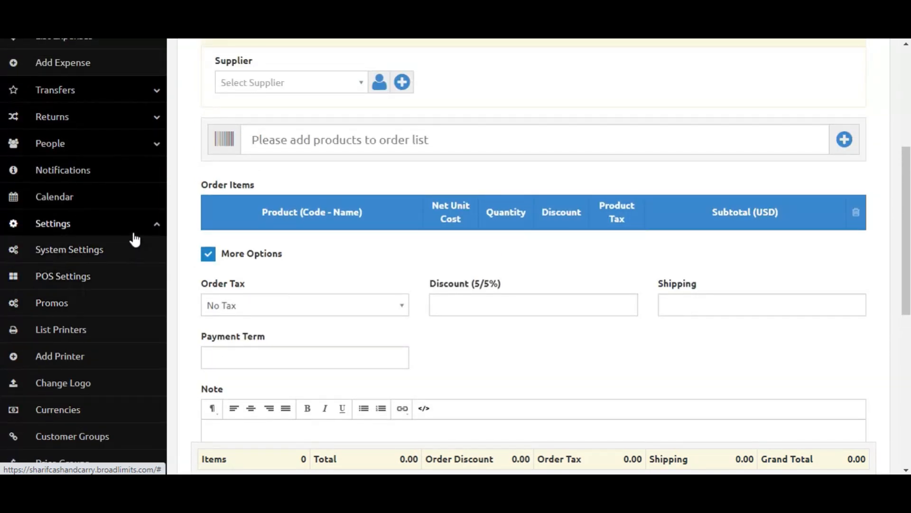
pyautogui.click(132, 229)
pyautogui.scroll(3, 285, 271)
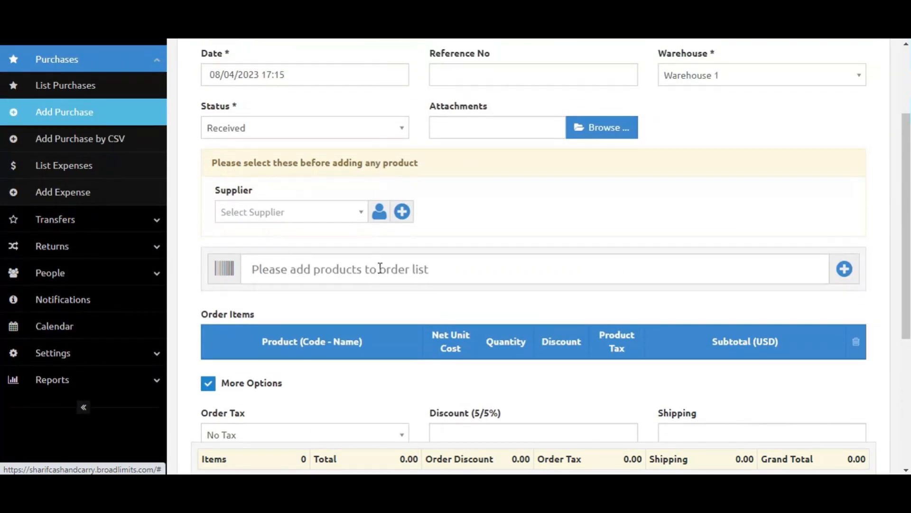
pyautogui.click(338, 210)
pyautogui.write('w')
pyautogui.press('BackSpace')
pyautogui.write('s')
pyautogui.press('Return')
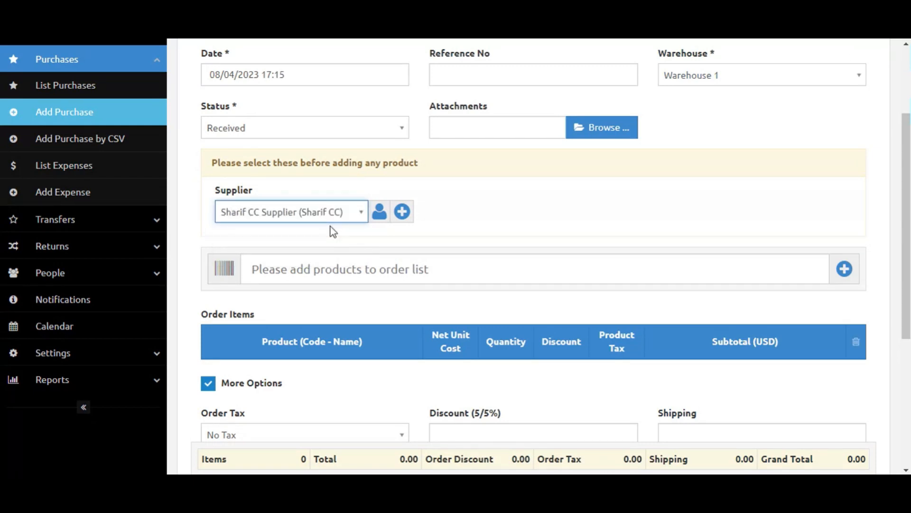
pyautogui.click(373, 262)
pyautogui.write('te')
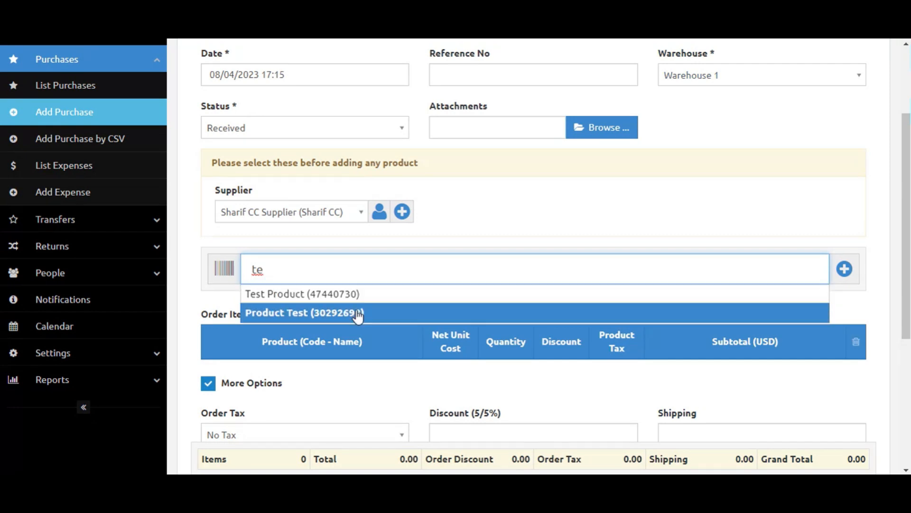
pyautogui.click(358, 294)
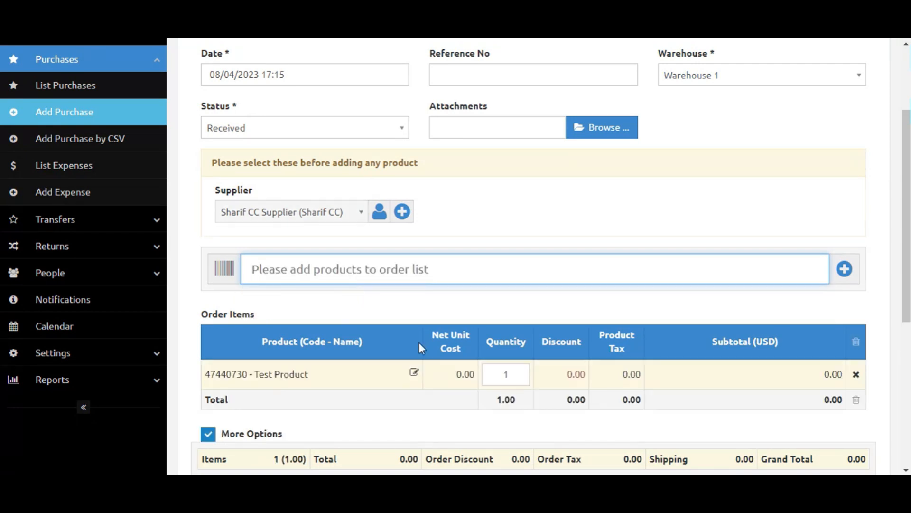
pyautogui.scroll(-2, 522, 309)
pyautogui.click(523, 277)
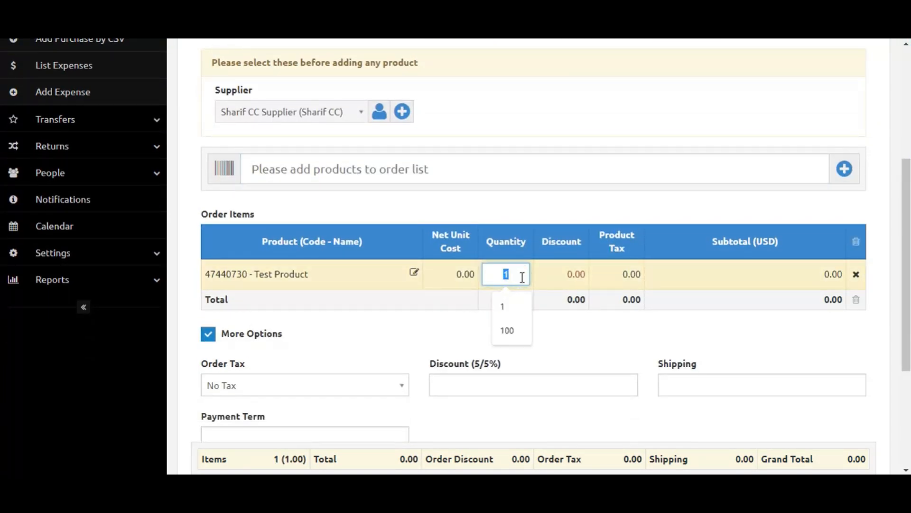
pyautogui.write('100')
pyautogui.click(529, 338)
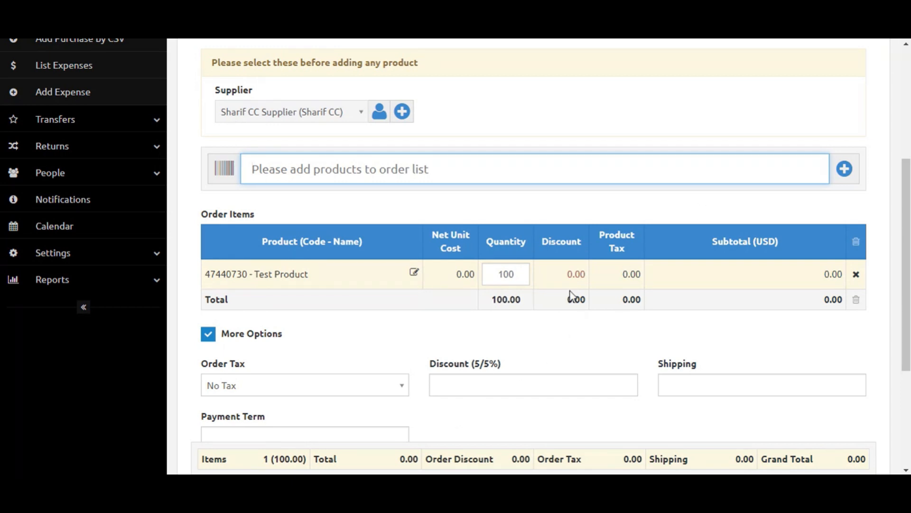
pyautogui.doubleClick(509, 279)
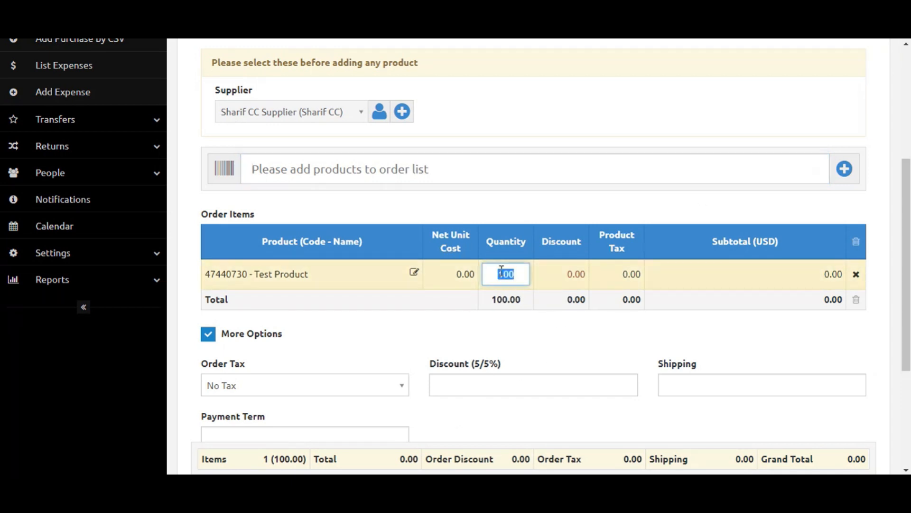
pyautogui.click(857, 275)
# Add Product Test to the purchase's order items and set its quantity to 120.
pyautogui.write('pr')
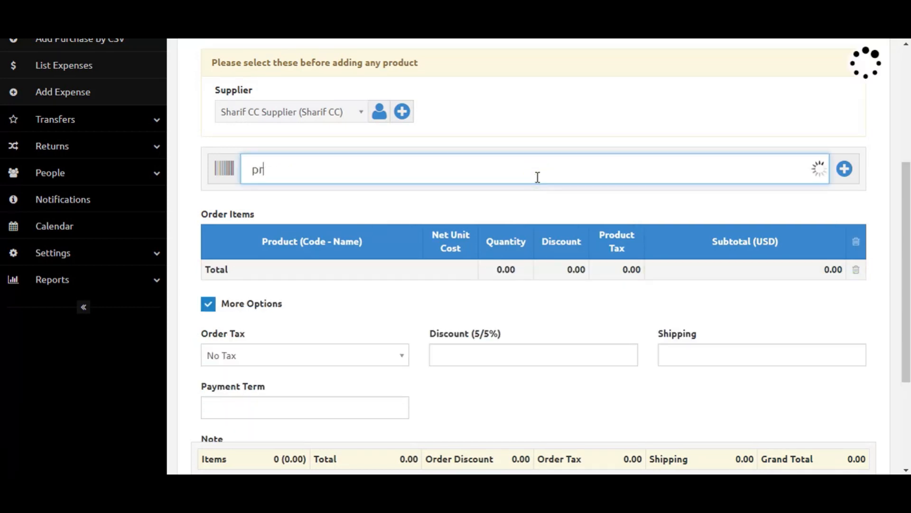
pyautogui.click(448, 214)
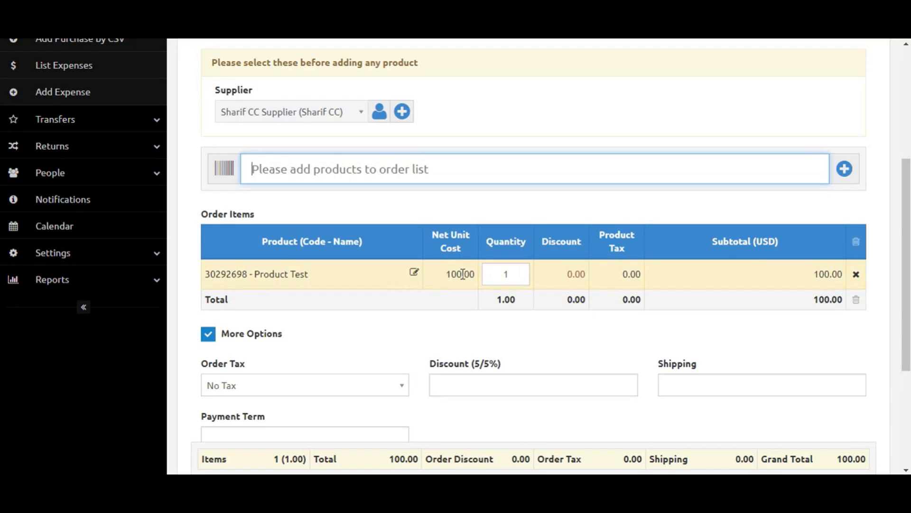
pyautogui.click(496, 273)
pyautogui.write('00')
pyautogui.click(539, 338)
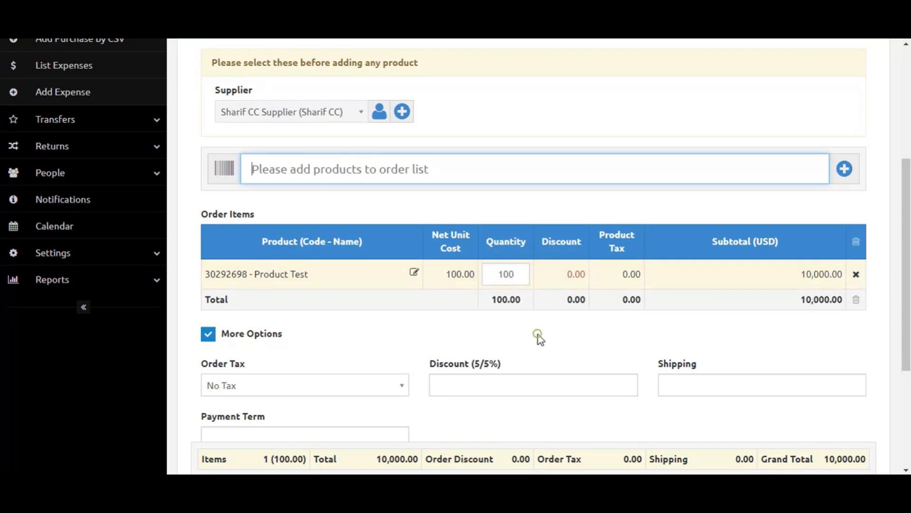
pyautogui.click(506, 266)
pyautogui.write('120')
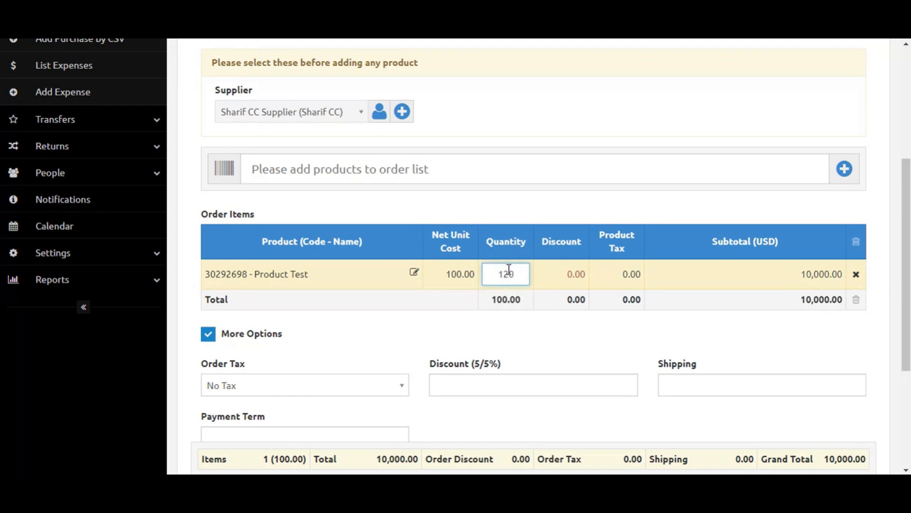
pyautogui.click(542, 329)
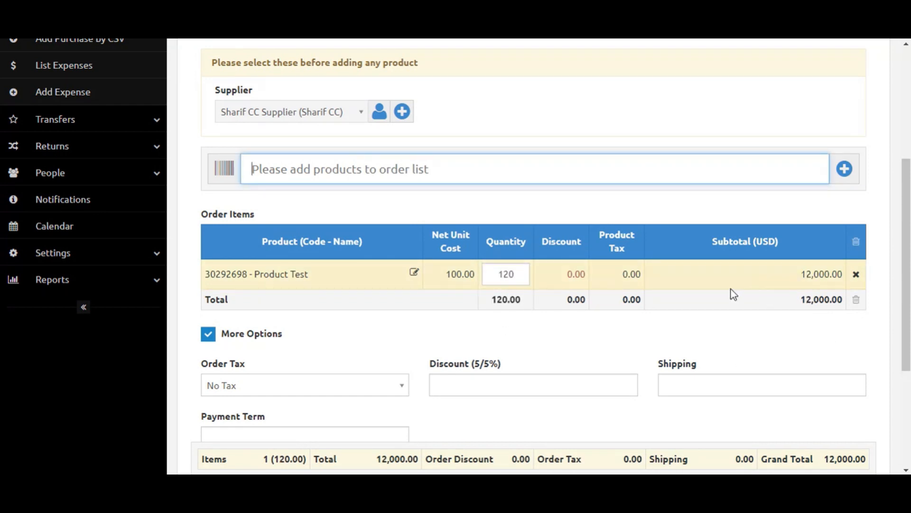
pyautogui.scroll(-2, 439, 338)
pyautogui.click(464, 295)
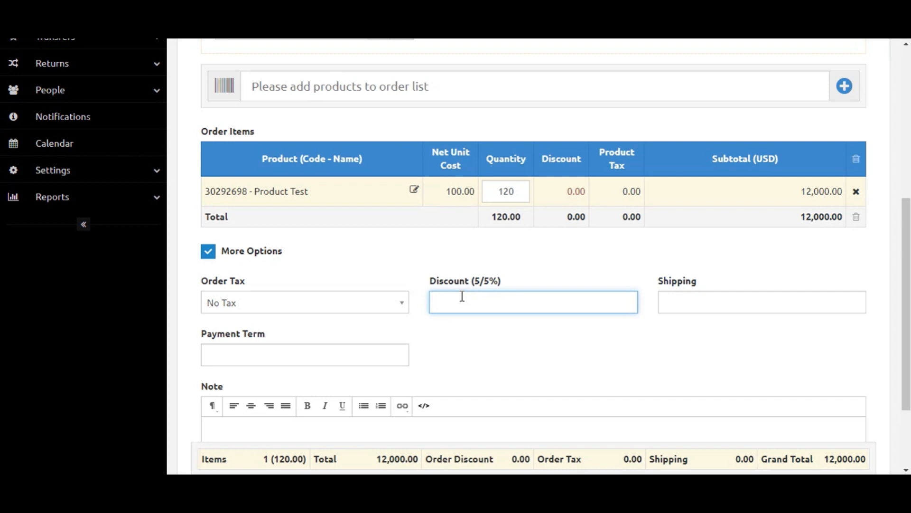
pyautogui.click(680, 288)
pyautogui.click(504, 296)
pyautogui.scroll(-1, 336, 346)
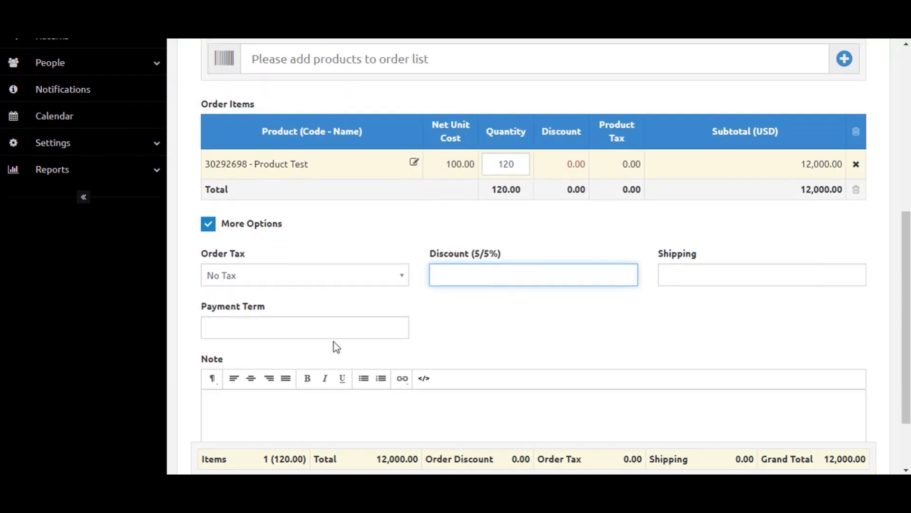
pyautogui.scroll(-3, 434, 350)
pyautogui.scroll(4, 361, 221)
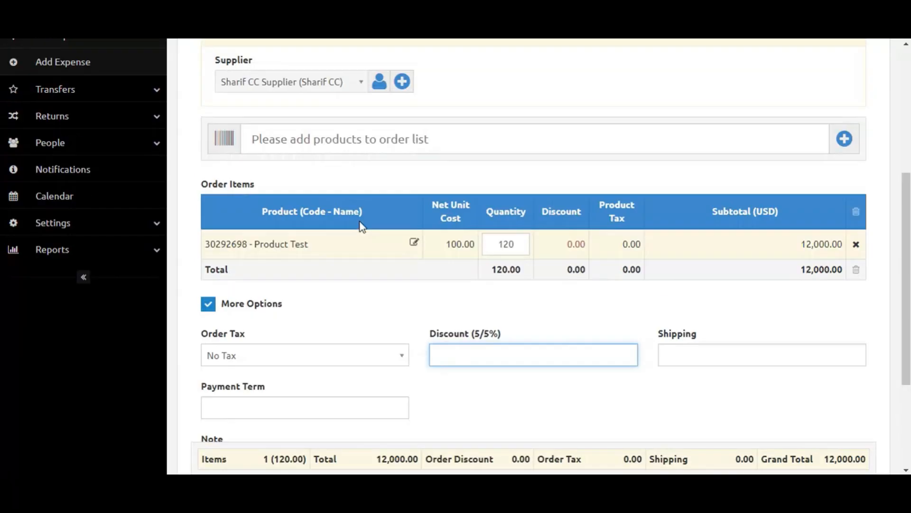
pyautogui.scroll(5, 432, 172)
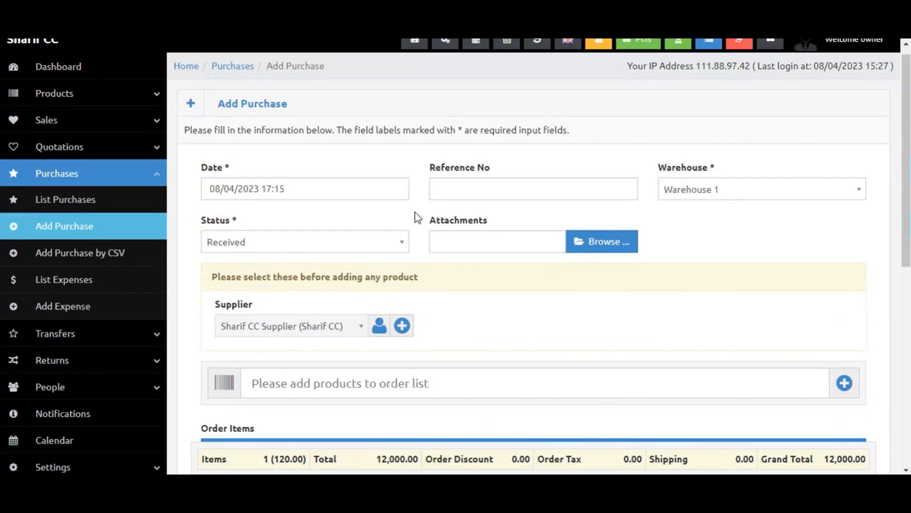
pyautogui.scroll(-3, 445, 310)
pyautogui.scroll(-3, 357, 328)
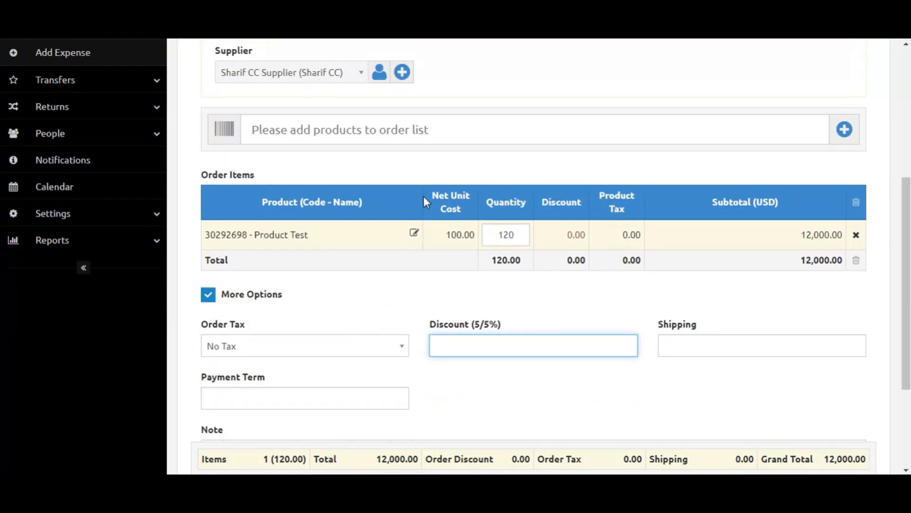
pyautogui.click(417, 136)
pyautogui.write('p')
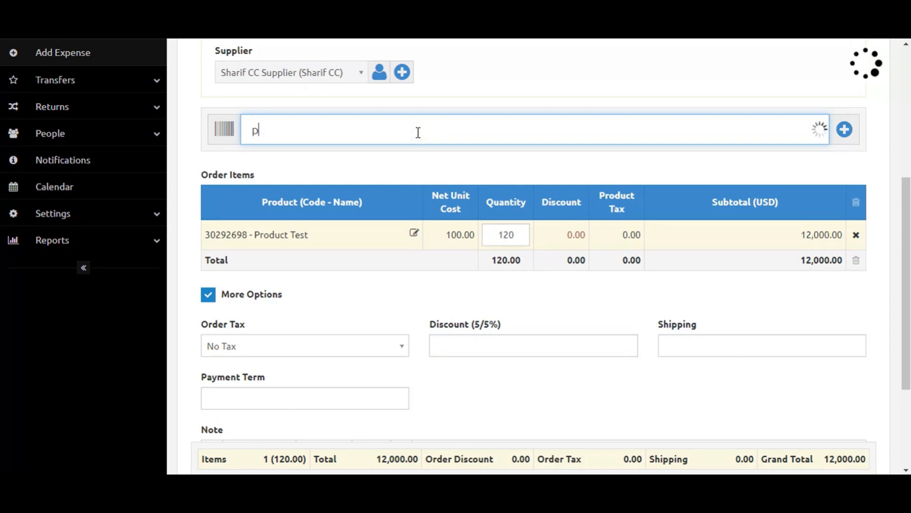
pyautogui.click(393, 158)
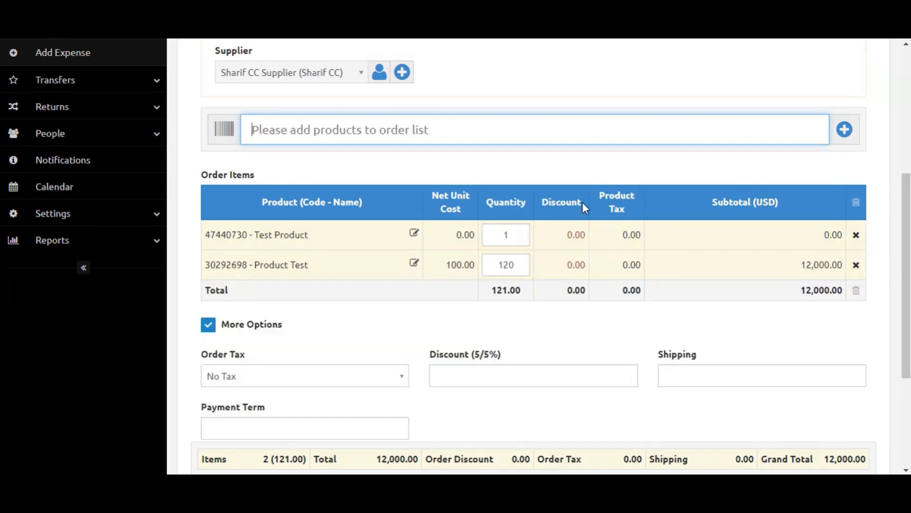
pyautogui.click(856, 236)
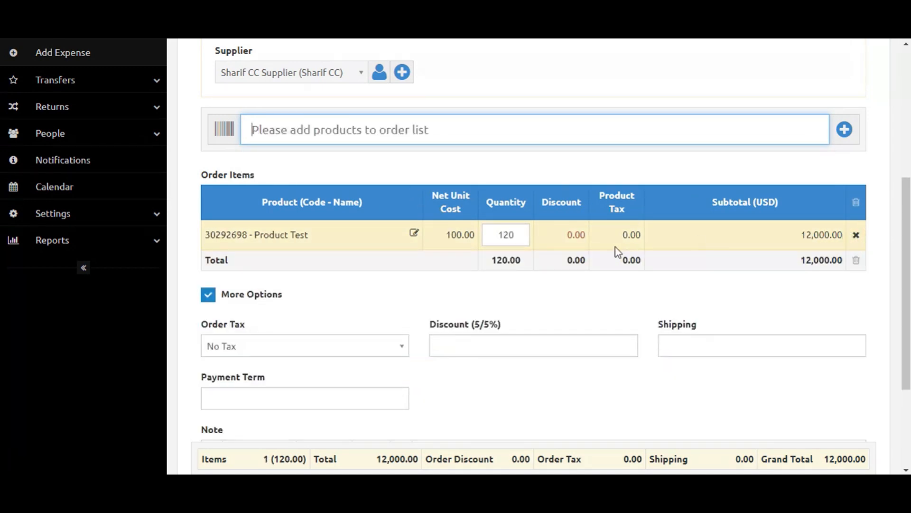
# Edit Product Test's order line to apply a product discount of 10 and submit it.
pyautogui.click(416, 235)
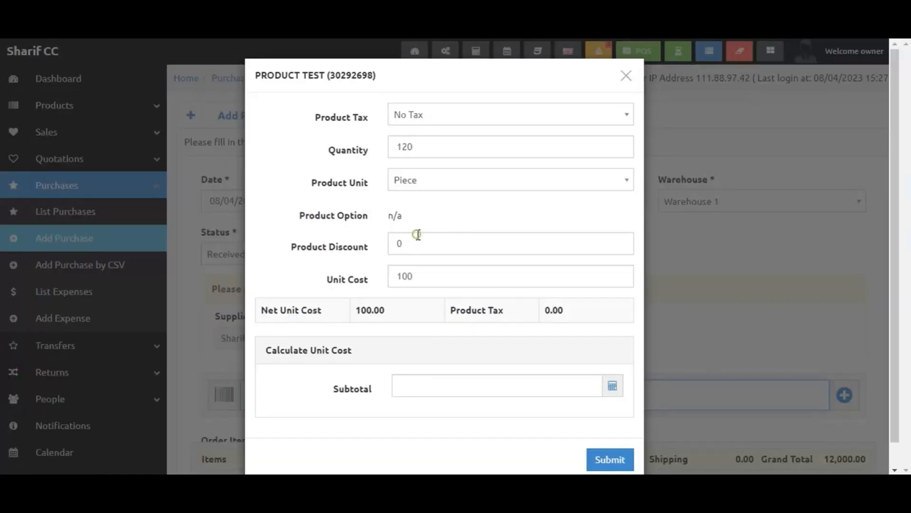
pyautogui.click(423, 252)
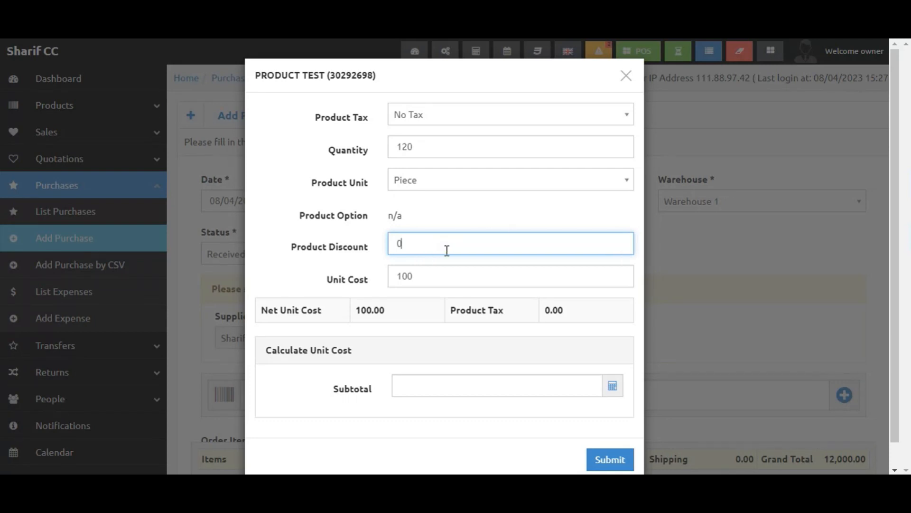
pyautogui.press('BackSpace')
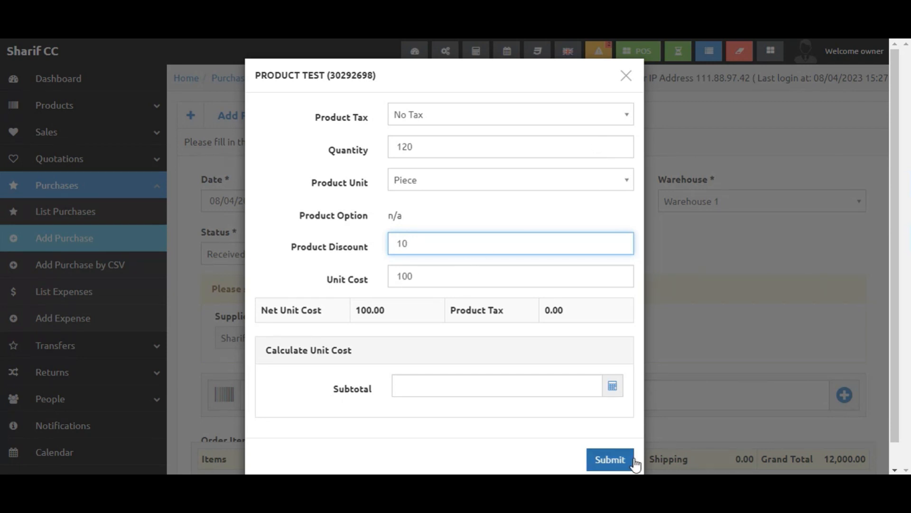
pyautogui.click(619, 459)
# Change Product Test's order line discount to 10% and submit the line.
pyautogui.scroll(-3, 469, 334)
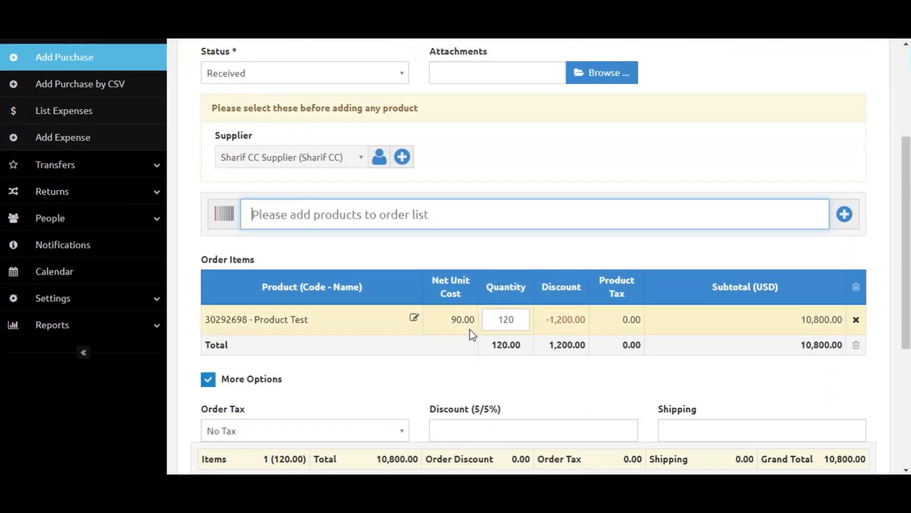
pyautogui.click(414, 318)
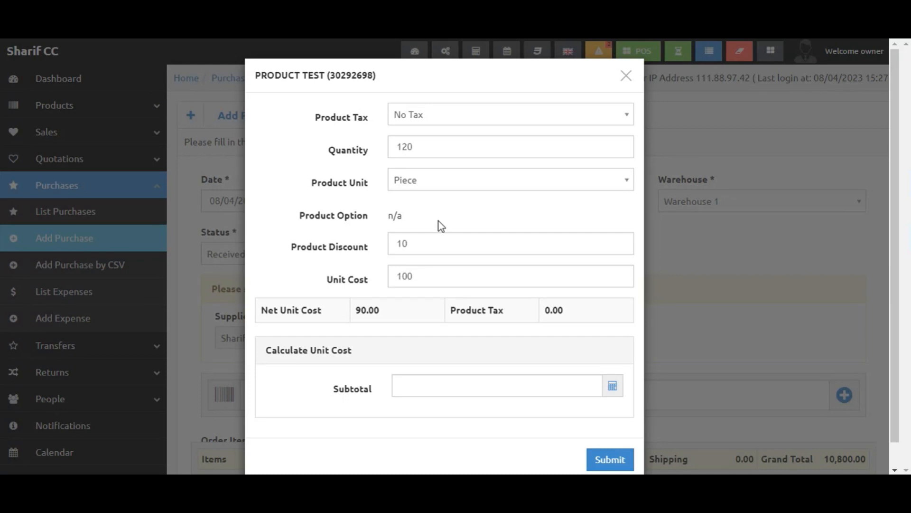
pyautogui.click(426, 244)
pyautogui.doubleClick(426, 245)
pyautogui.press('BackSpace')
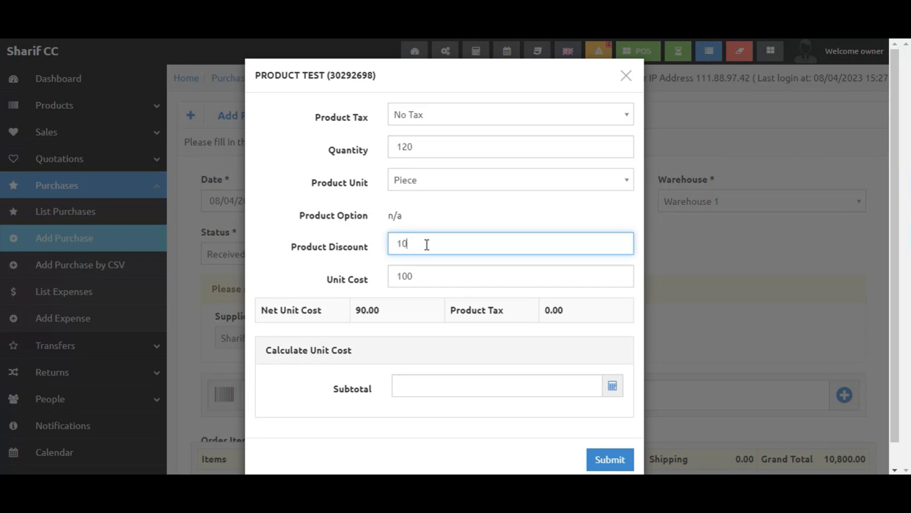
pyautogui.write('10%')
pyautogui.click(610, 459)
# Clear the product discount on Product Test's order line and submit the line.
pyautogui.scroll(-6, 512, 380)
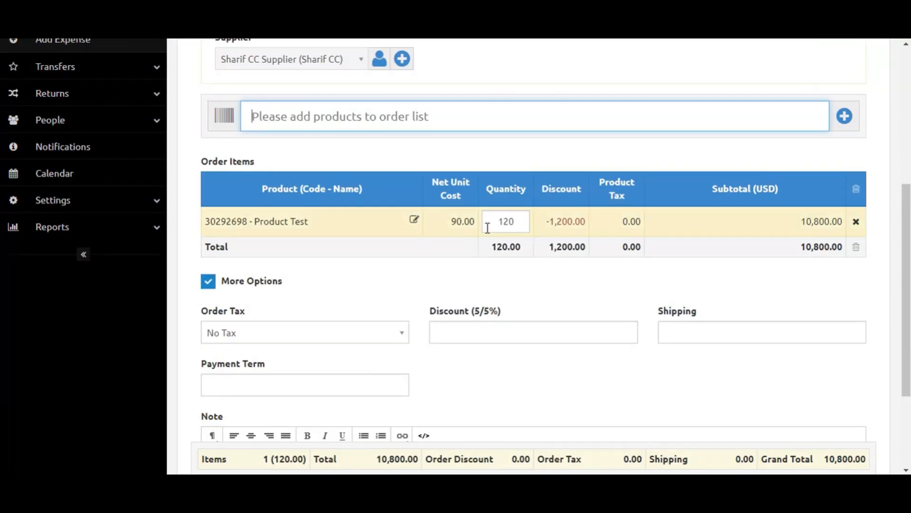
pyautogui.click(414, 221)
pyautogui.click(425, 242)
pyautogui.press('BackSpace')
pyautogui.press('BackSpace')
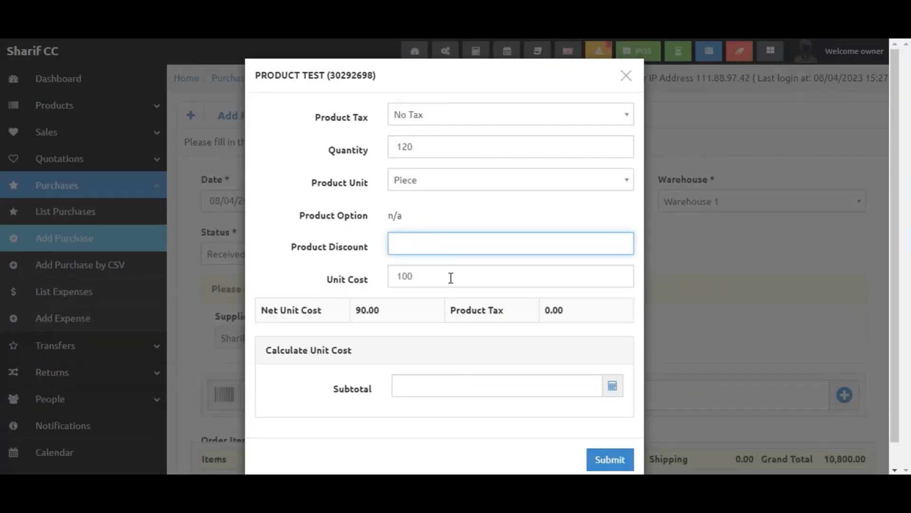
pyautogui.click(615, 459)
# Submit the purchase.
pyautogui.scroll(-7, 555, 264)
pyautogui.scroll(4, 522, 223)
pyautogui.scroll(-3, 408, 275)
pyautogui.scroll(-1, 360, 299)
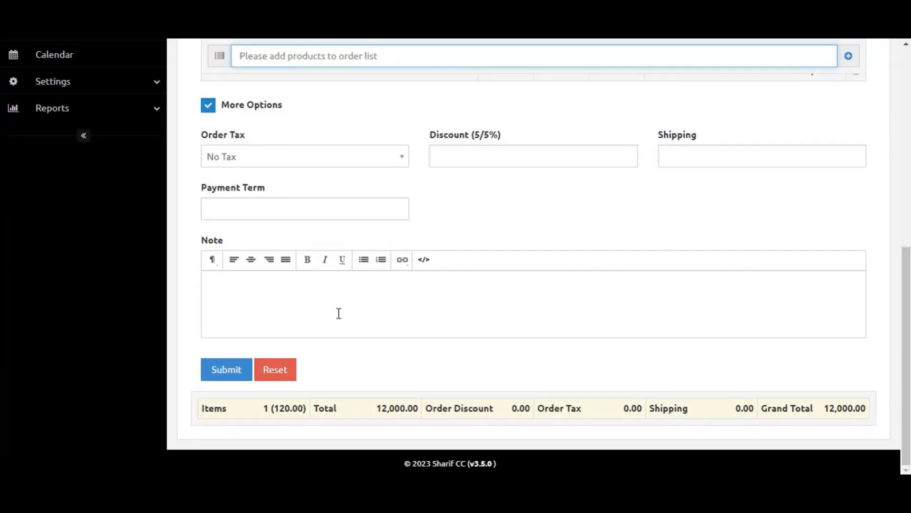
pyautogui.click(235, 371)
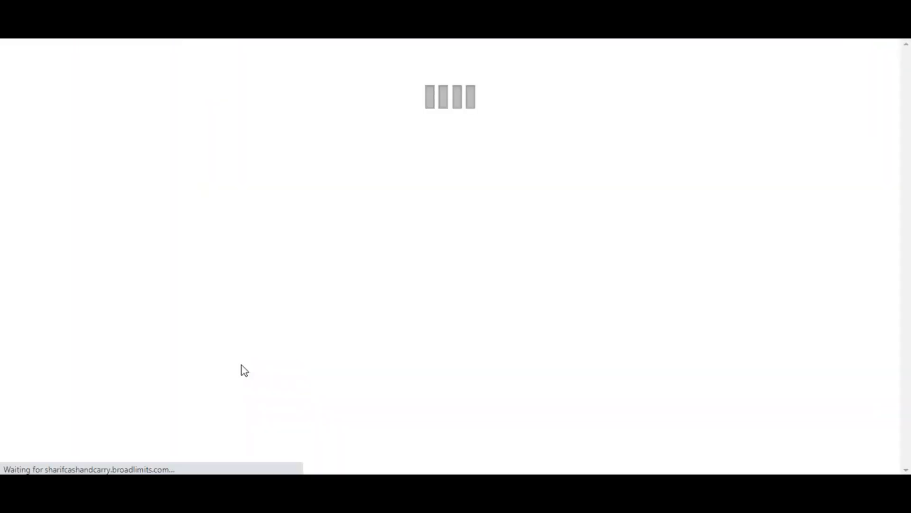
# Add a 6000 cash payment to the purchase with the note "I will pay other half later.".
pyautogui.scroll(-1, 508, 389)
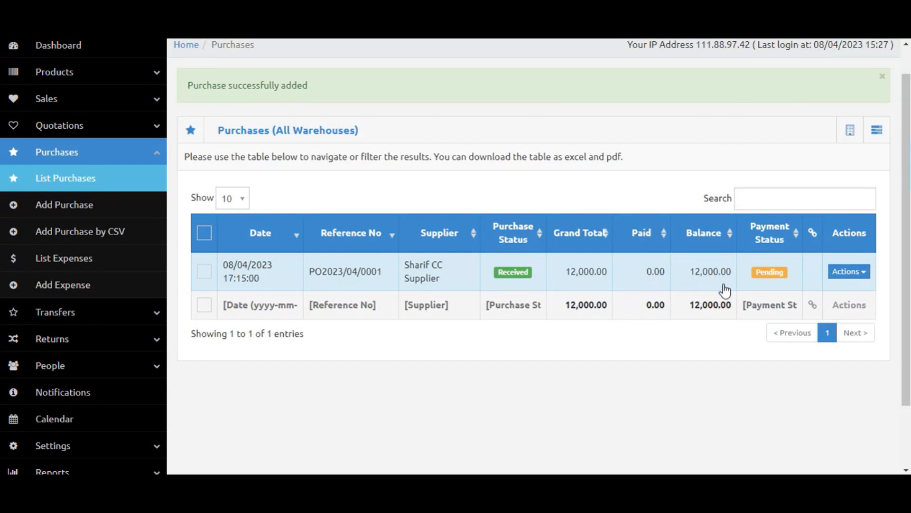
pyautogui.click(851, 272)
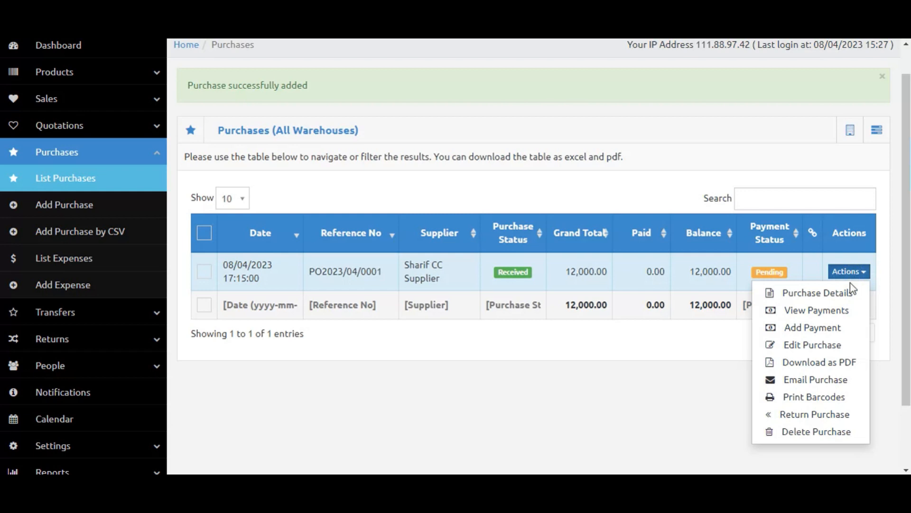
pyautogui.click(824, 329)
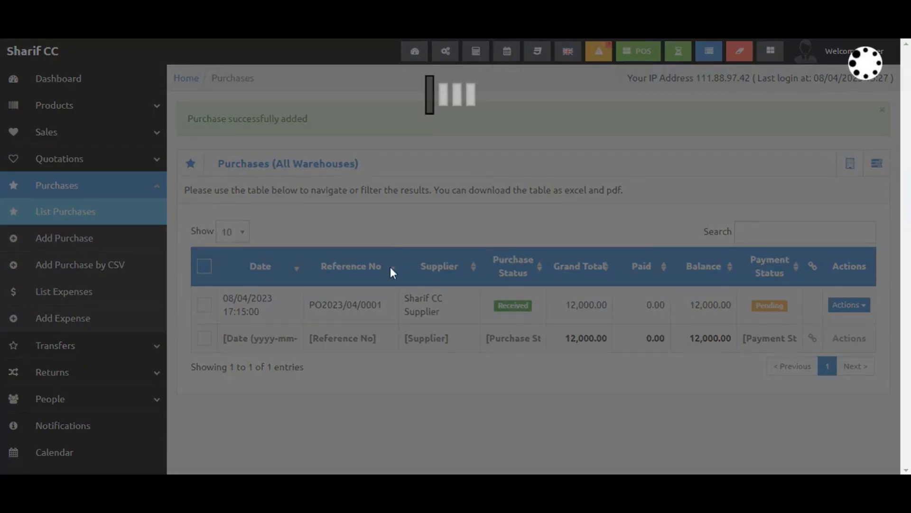
pyautogui.scroll(-1, 426, 271)
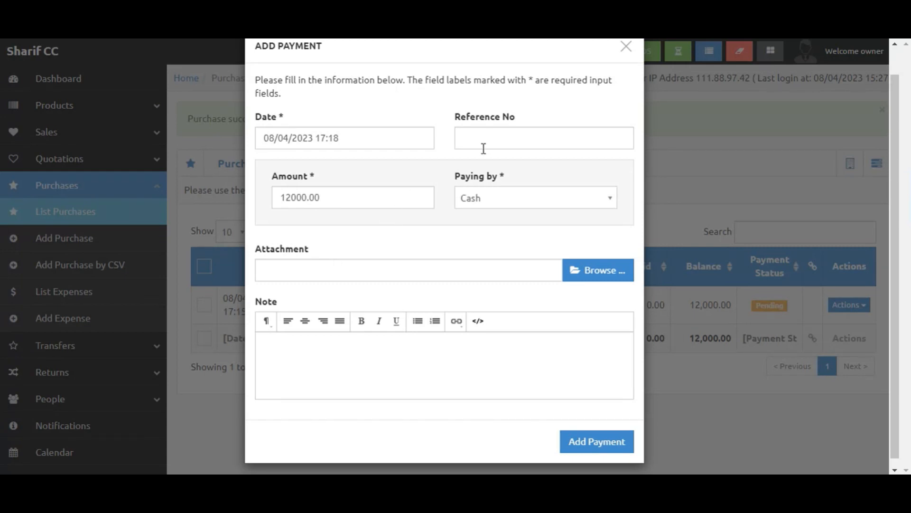
pyautogui.doubleClick(306, 199)
pyautogui.write('5000')
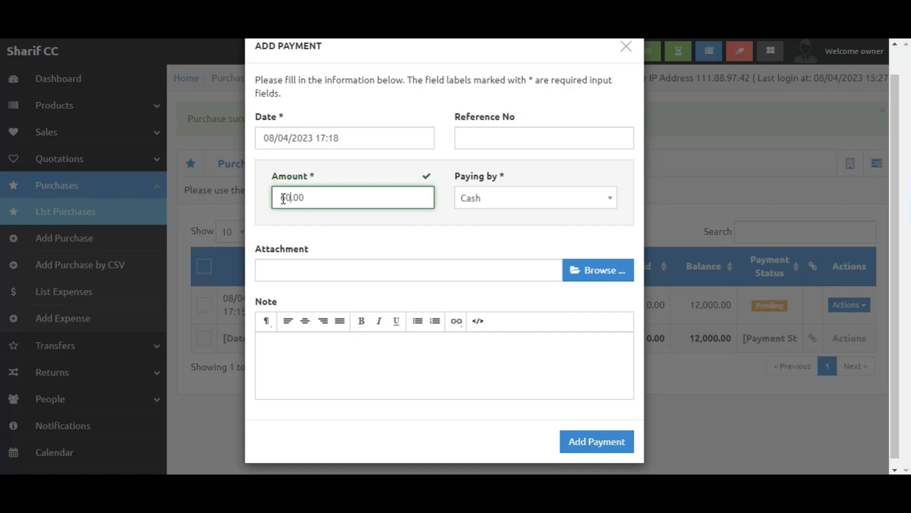
pyautogui.click(336, 138)
pyautogui.click(444, 256)
pyautogui.click(491, 393)
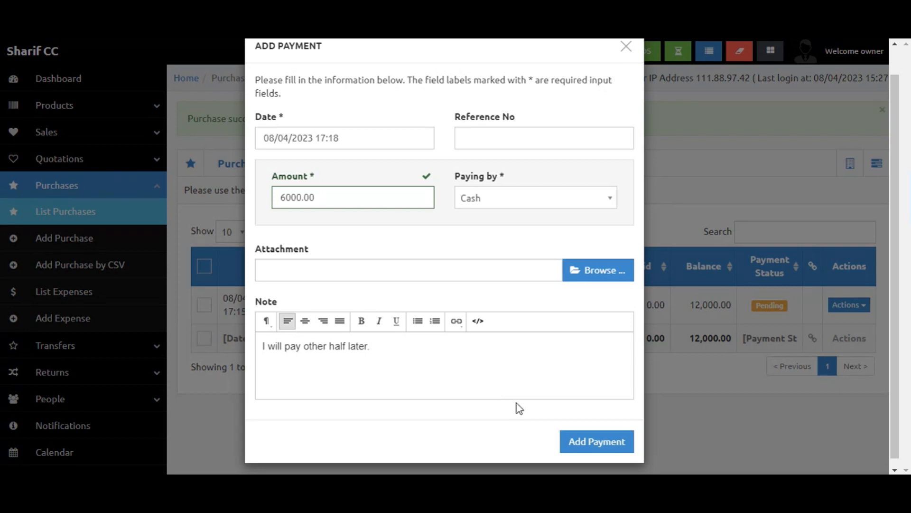
pyautogui.click(577, 449)
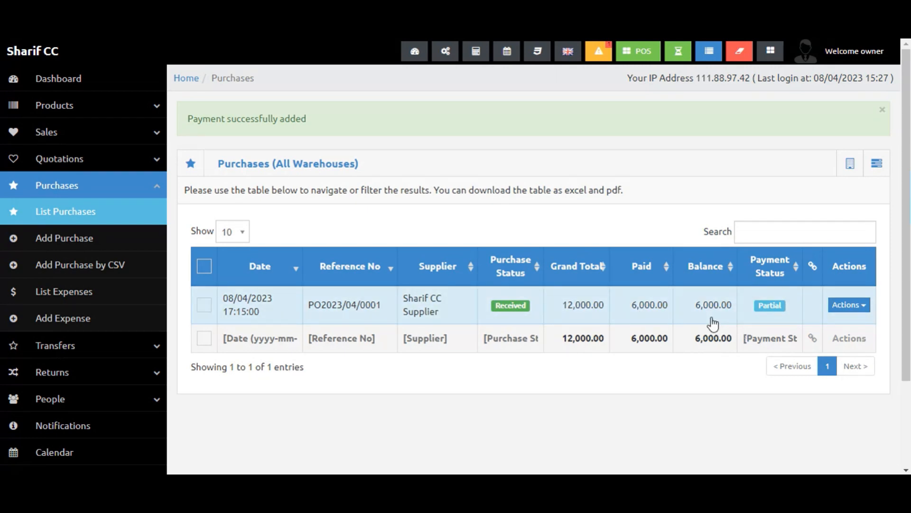
# Add a second payment of 6000.00 to the purchase to settle its balance.
pyautogui.click(851, 306)
pyautogui.click(812, 360)
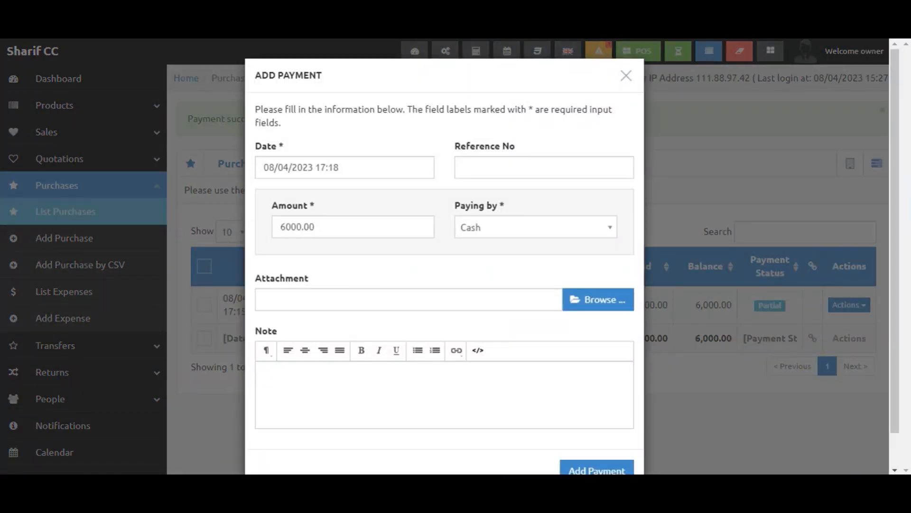
pyautogui.click(597, 468)
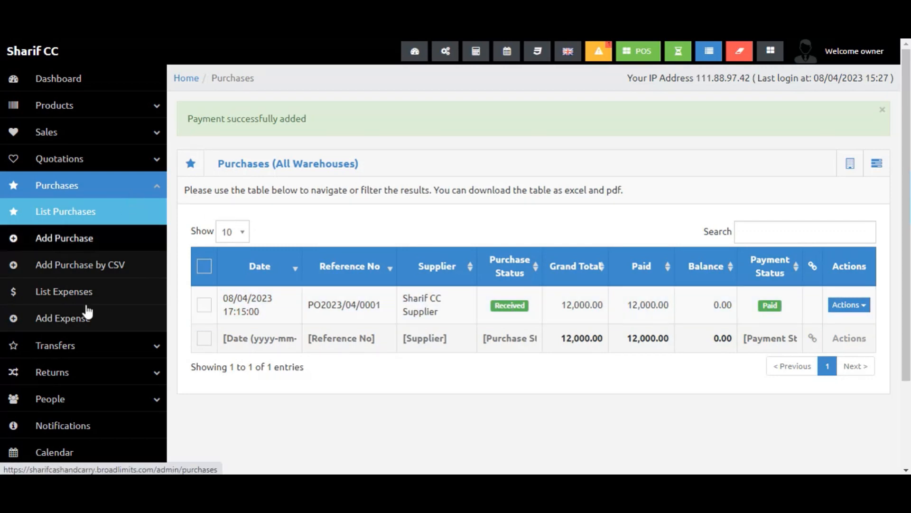
# Open the Add Purchase by CSV page and then the expenses list.
pyautogui.click(75, 272)
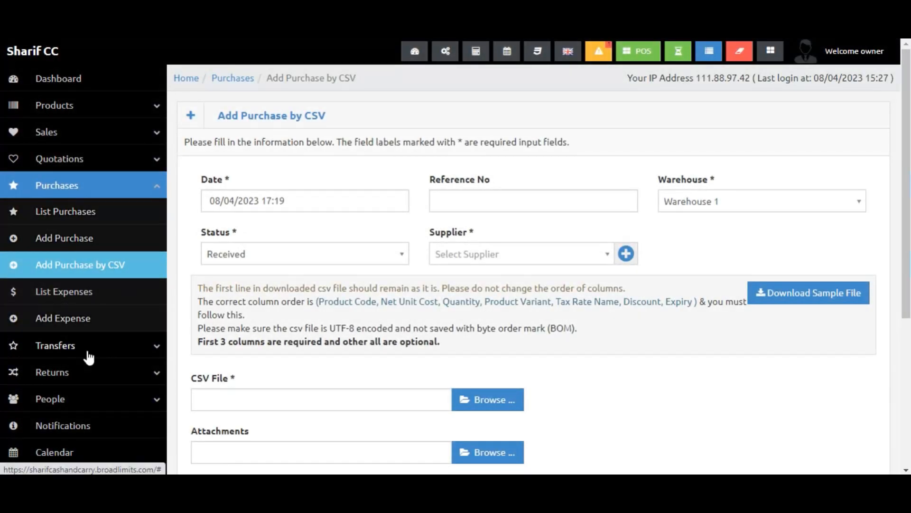
pyautogui.click(76, 290)
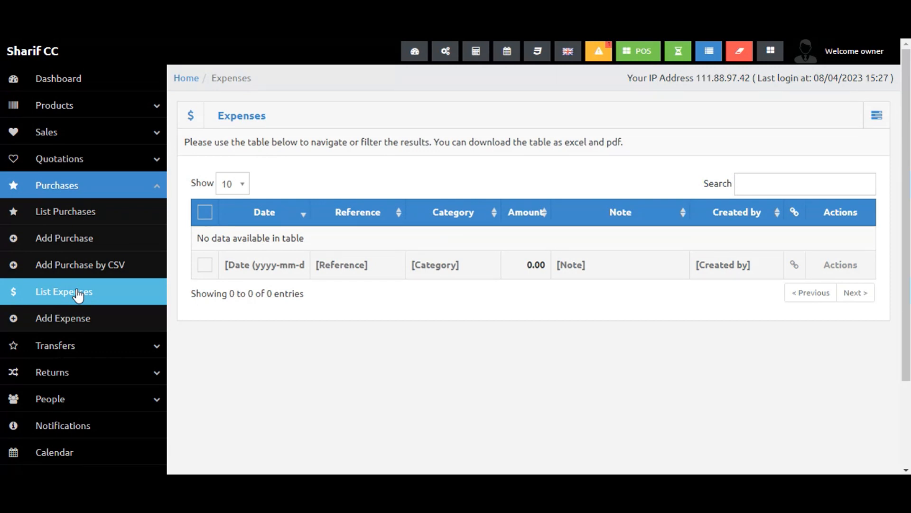
# Open the Add Expense form, inspect its category list and fields, and close it without saving.
pyautogui.click(72, 317)
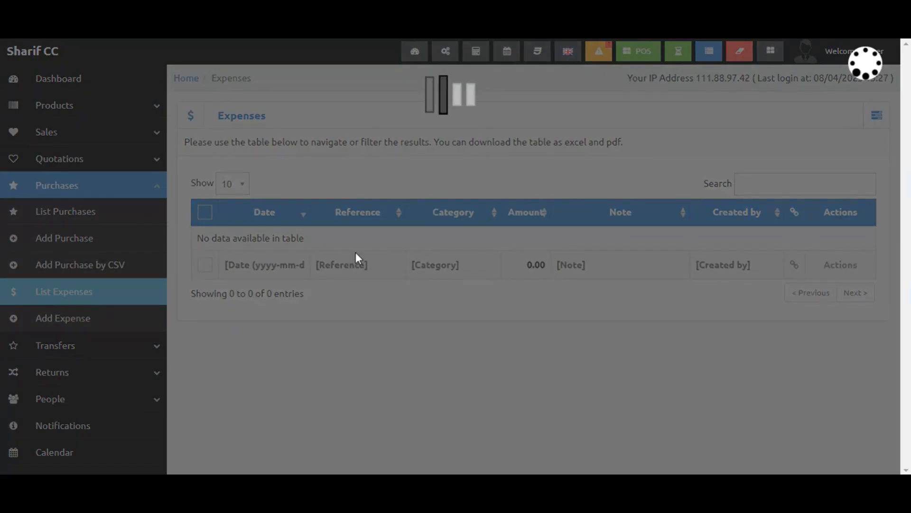
pyautogui.scroll(-1, 463, 243)
pyautogui.click(404, 239)
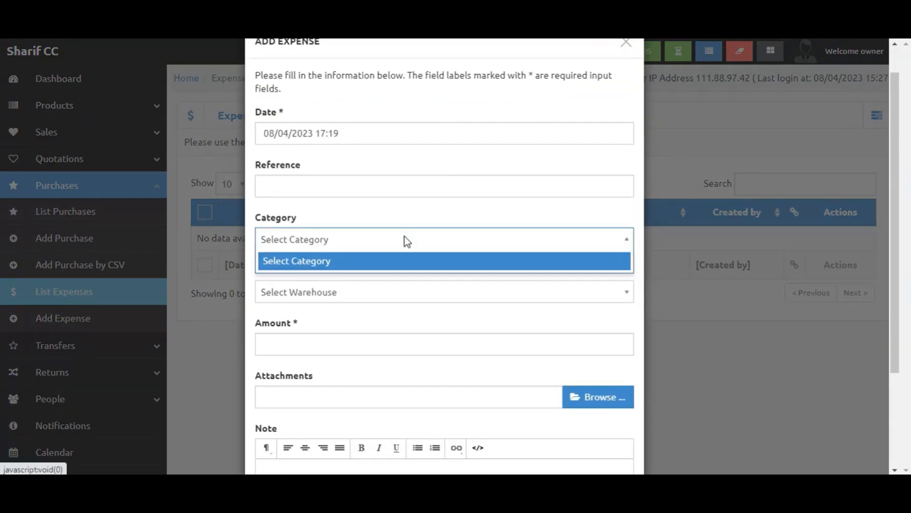
pyautogui.click(396, 242)
pyautogui.click(395, 241)
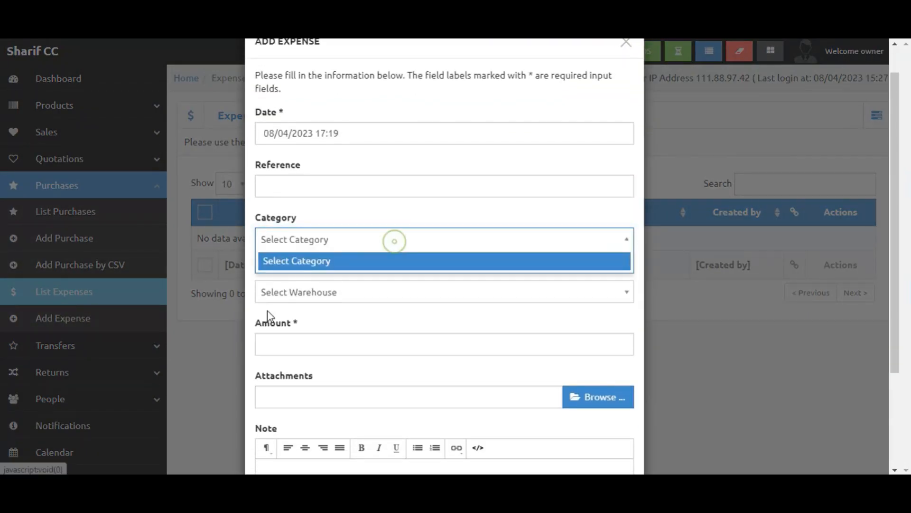
pyautogui.click(336, 179)
pyautogui.click(336, 185)
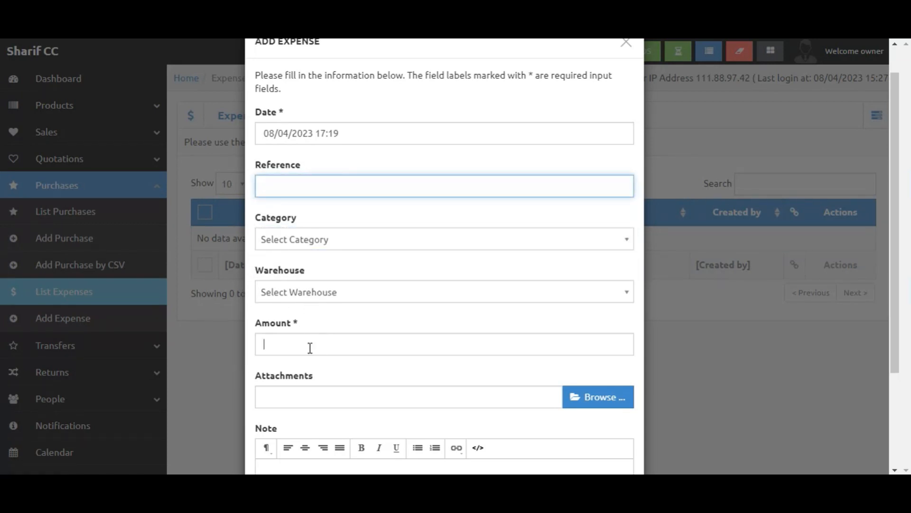
pyautogui.click(227, 365)
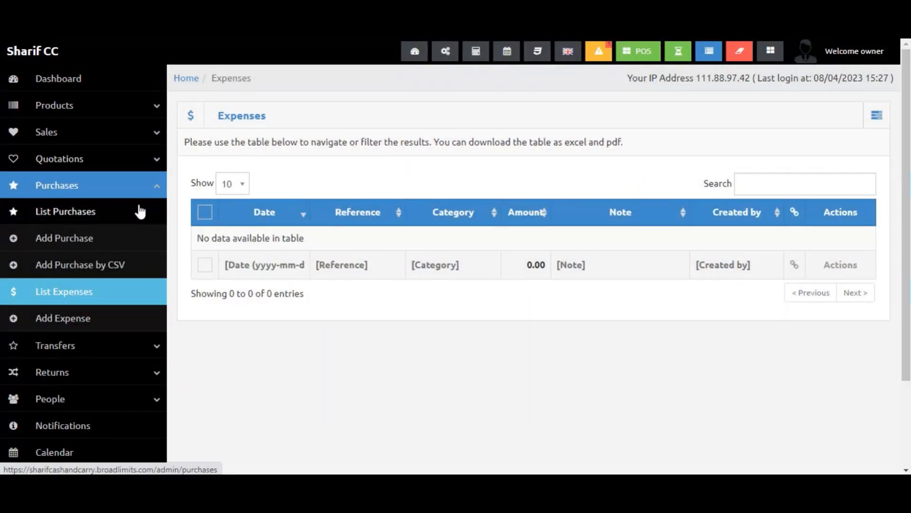
# Open the Add Quotation form and review its fields.
pyautogui.click(138, 185)
pyautogui.click(126, 152)
pyautogui.click(110, 161)
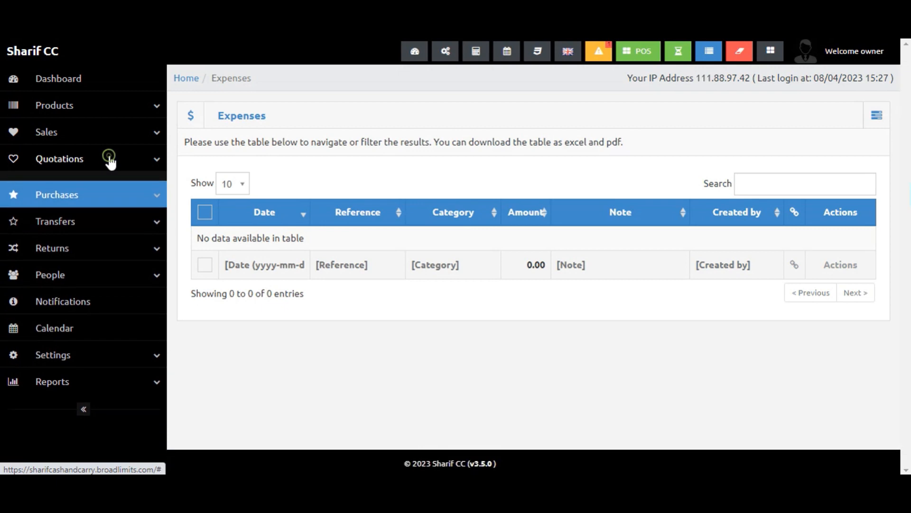
pyautogui.click(110, 161)
pyautogui.click(98, 185)
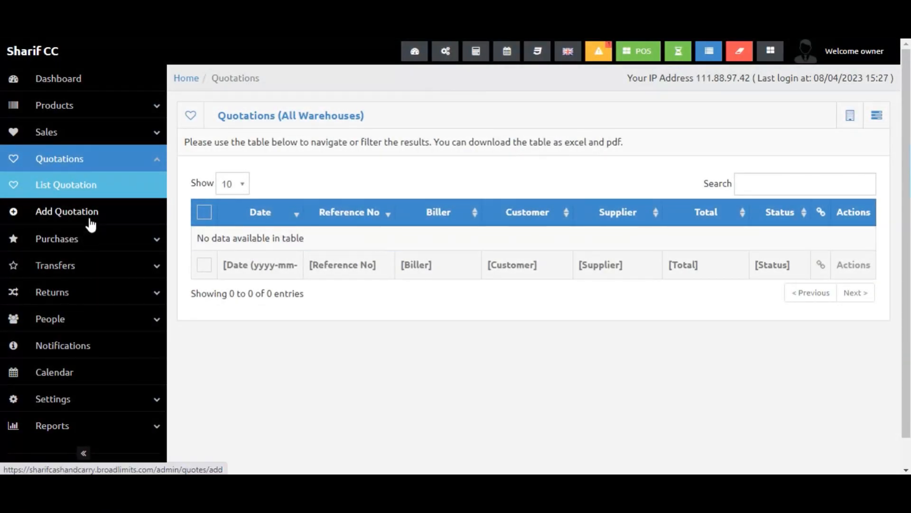
pyautogui.click(90, 213)
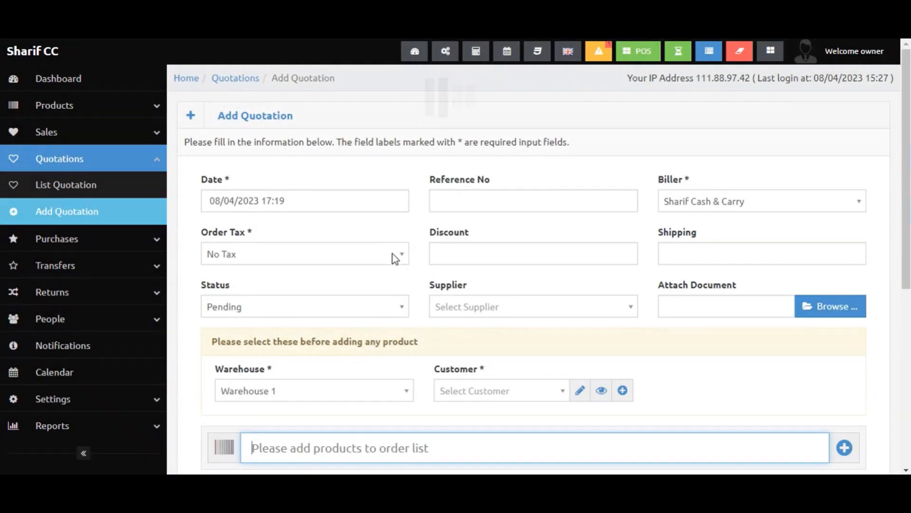
pyautogui.scroll(-2, 533, 338)
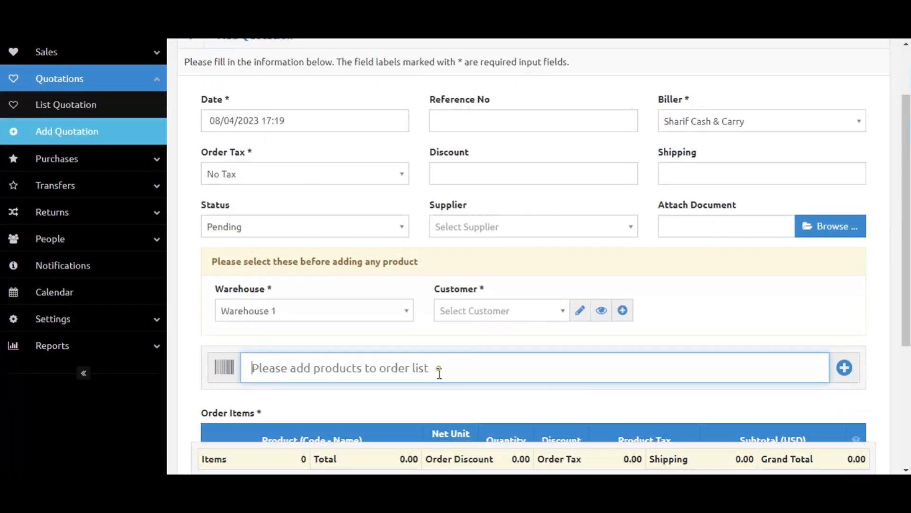
pyautogui.scroll(-3, 519, 382)
pyautogui.scroll(5, 509, 382)
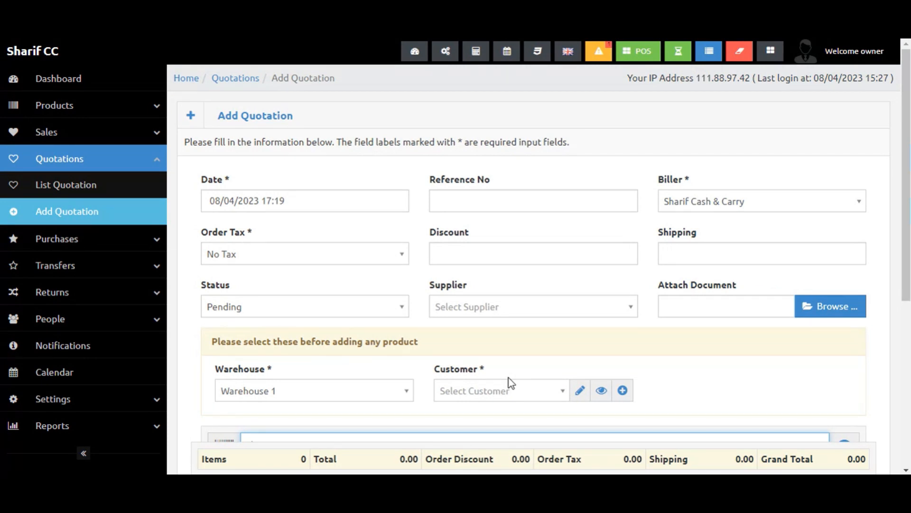
pyautogui.click(151, 161)
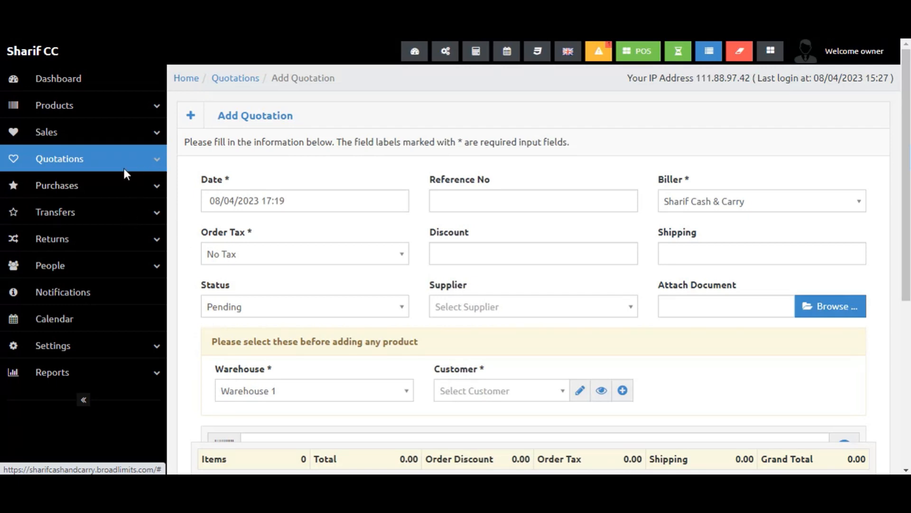
# Open the Add Transfer form and set Warehouse 1 as the From warehouse.
pyautogui.click(119, 220)
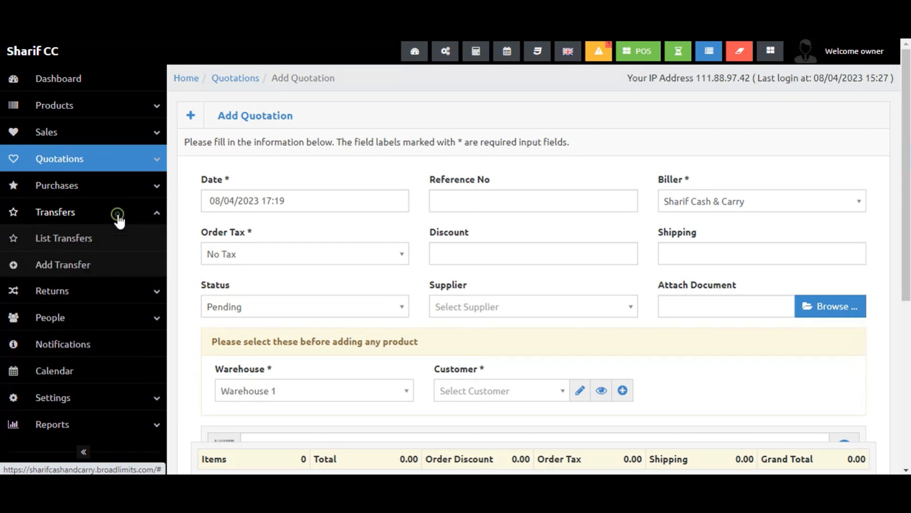
pyautogui.click(94, 239)
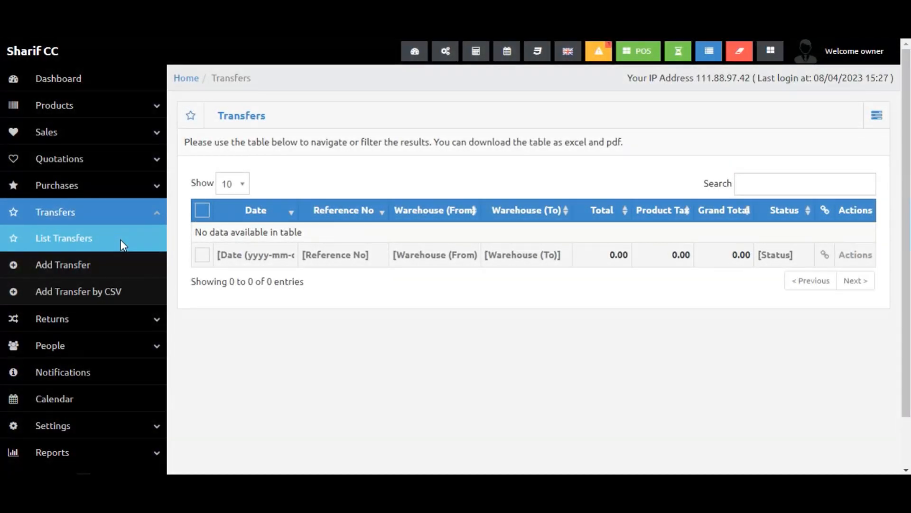
pyautogui.click(75, 266)
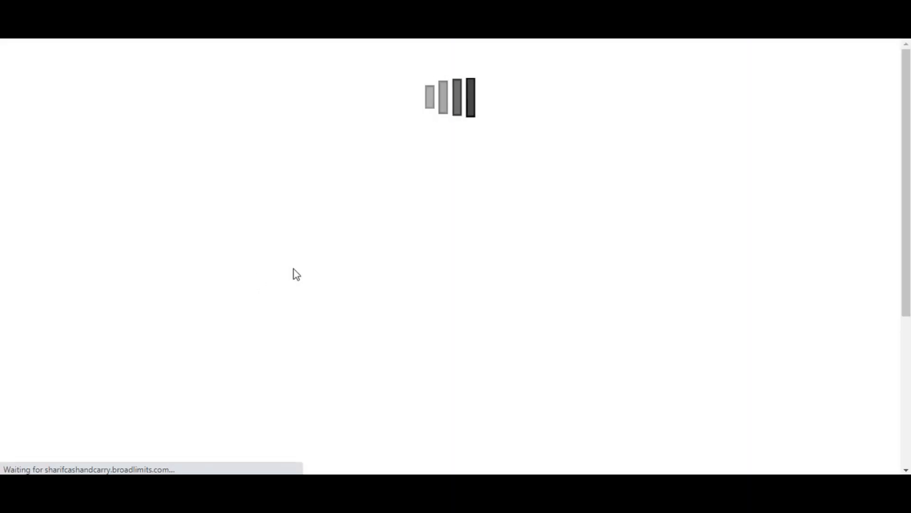
pyautogui.scroll(-2, 589, 286)
pyautogui.click(415, 292)
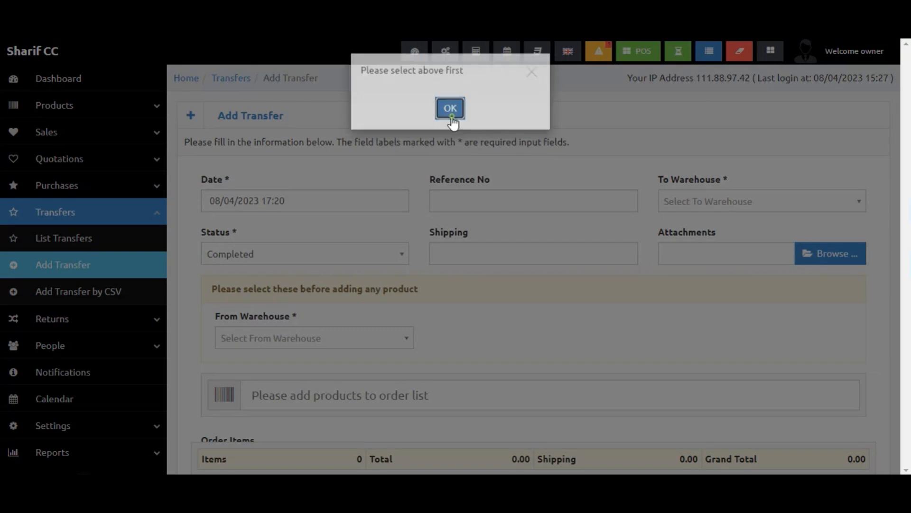
pyautogui.click(450, 108)
pyautogui.click(387, 337)
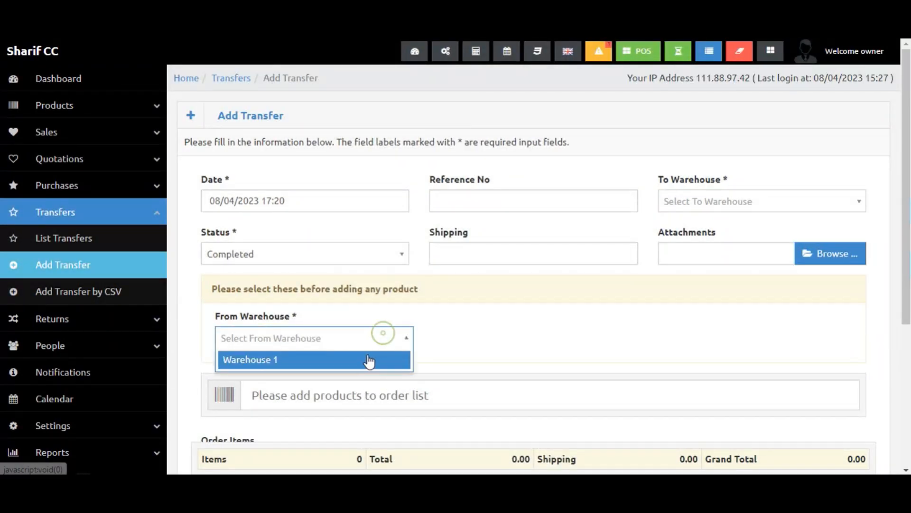
pyautogui.click(370, 359)
# Search for "te" to add Product Test to the transfer's order items.
pyautogui.click(355, 392)
pyautogui.write('te')
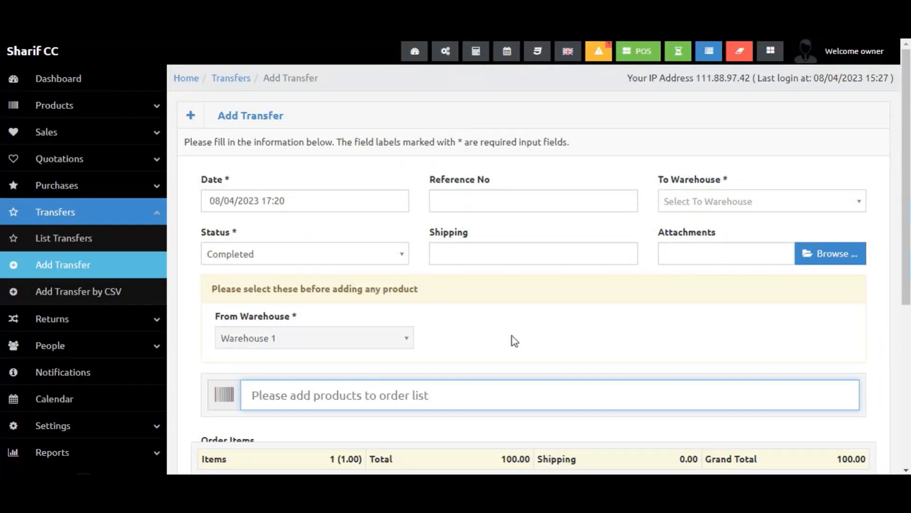
# Try to set Warehouse 1 as the transfer's To warehouse and dismiss the message.
pyautogui.scroll(-2, 474, 332)
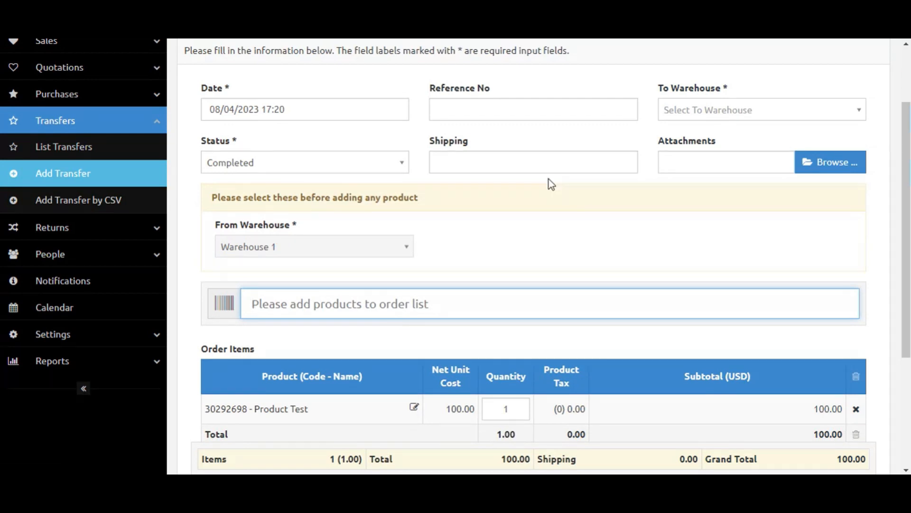
pyautogui.scroll(-1, 549, 184)
pyautogui.click(721, 82)
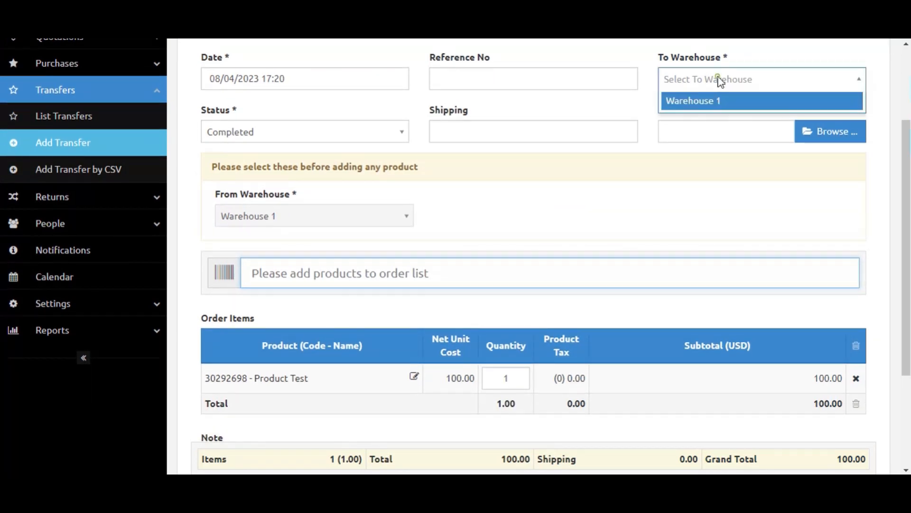
pyautogui.click(715, 108)
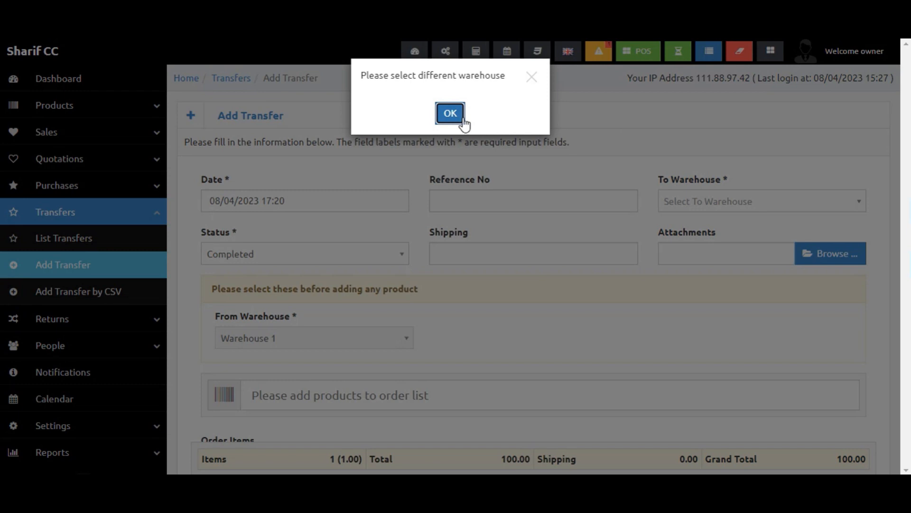
pyautogui.click(450, 113)
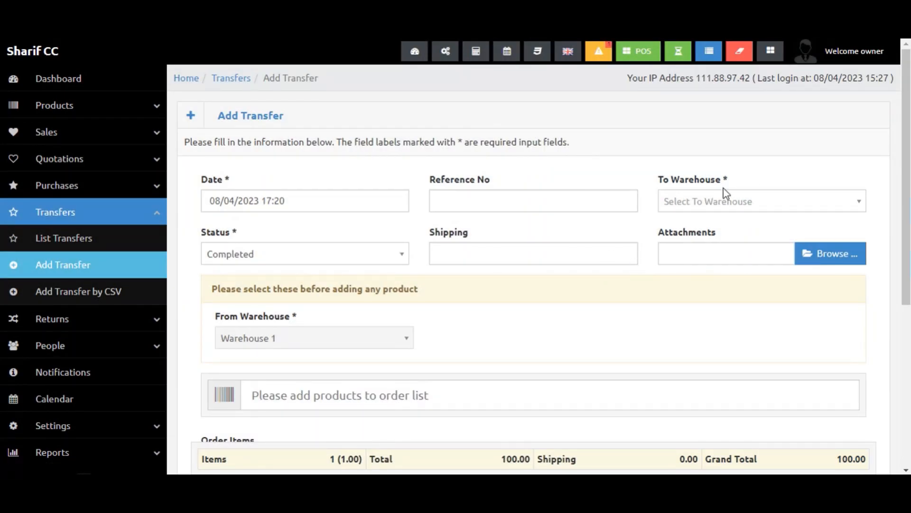
pyautogui.scroll(-4, 400, 403)
pyautogui.scroll(4, 396, 295)
pyautogui.scroll(-1, 321, 386)
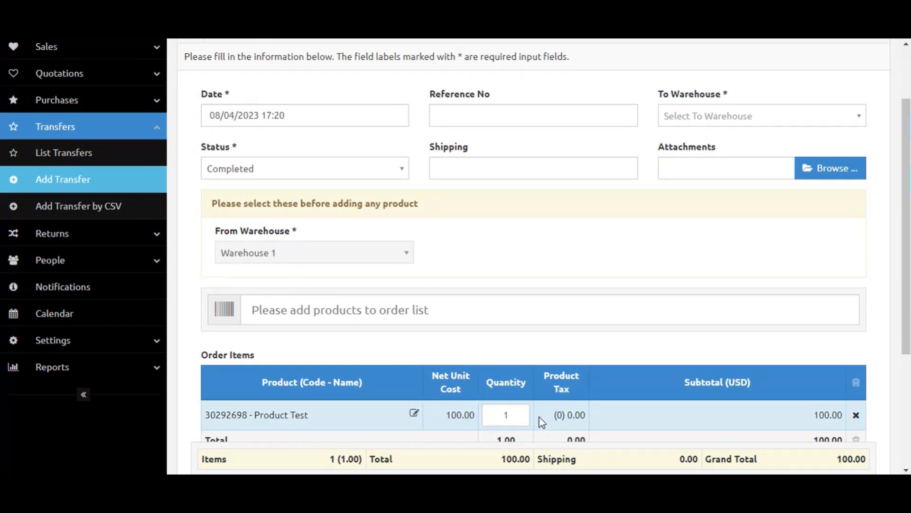
pyautogui.scroll(-1, 294, 210)
pyautogui.scroll(3, 296, 210)
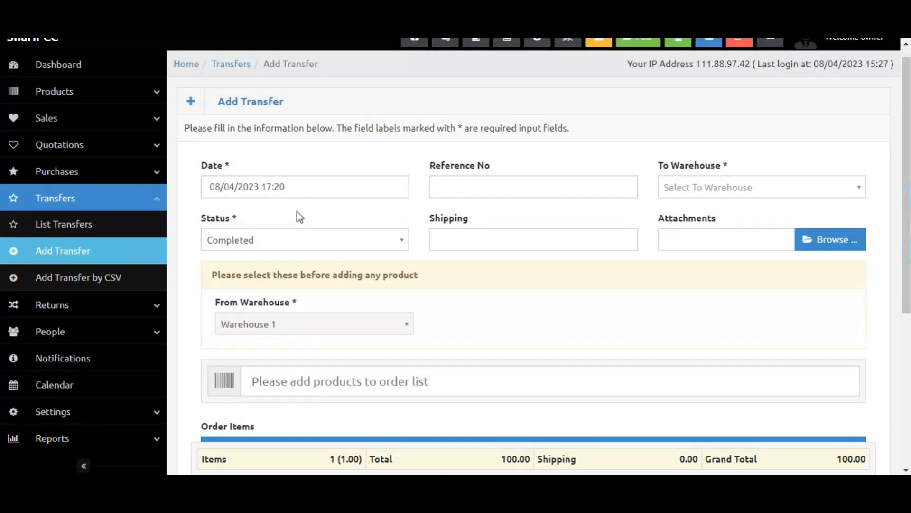
# Open the Returns list and then the Add Return form.
pyautogui.click(138, 199)
pyautogui.click(121, 236)
pyautogui.click(93, 249)
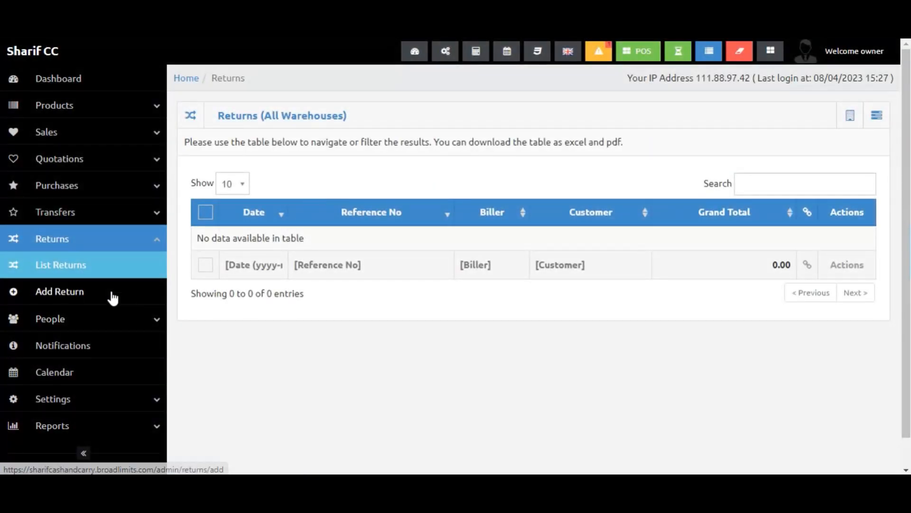
pyautogui.click(113, 299)
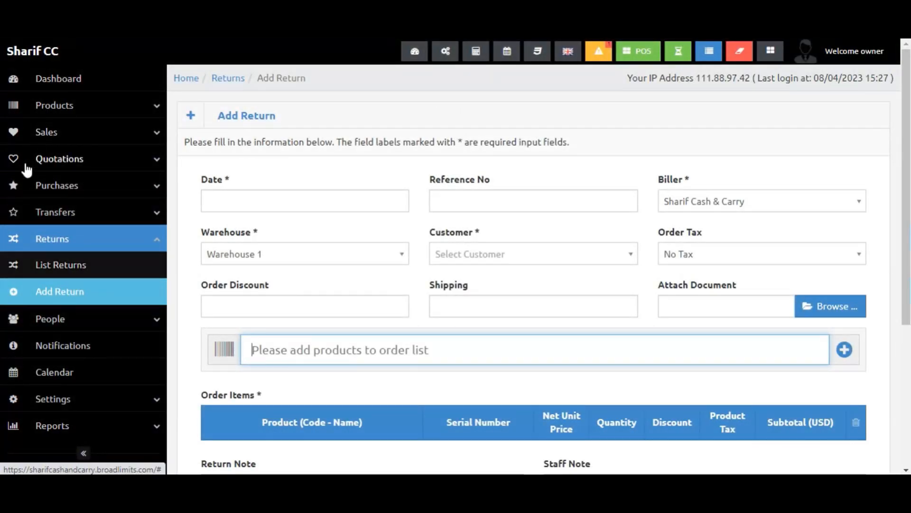
# Open the Users list under People.
pyautogui.click(56, 143)
pyautogui.click(55, 143)
pyautogui.click(141, 238)
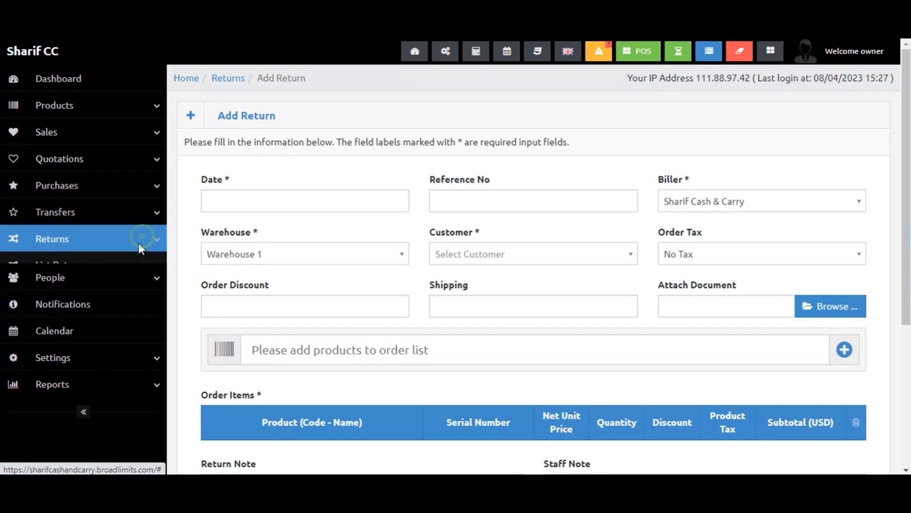
pyautogui.click(136, 265)
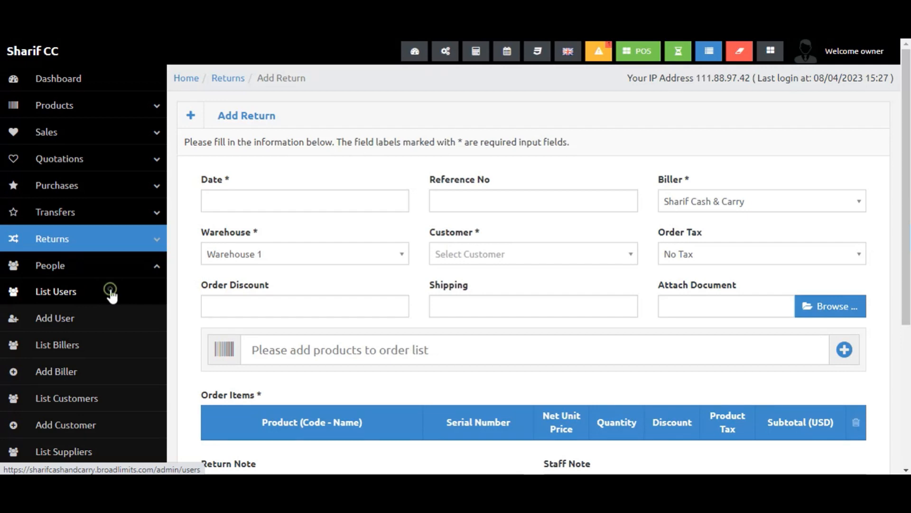
pyautogui.click(111, 291)
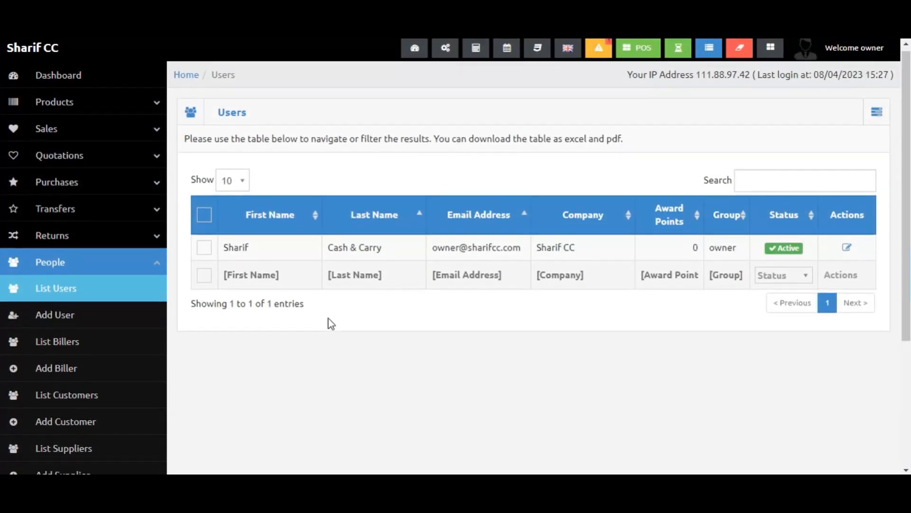
# Try to export the users list to Excel and dismiss the alert.
pyautogui.scroll(-1, 331, 323)
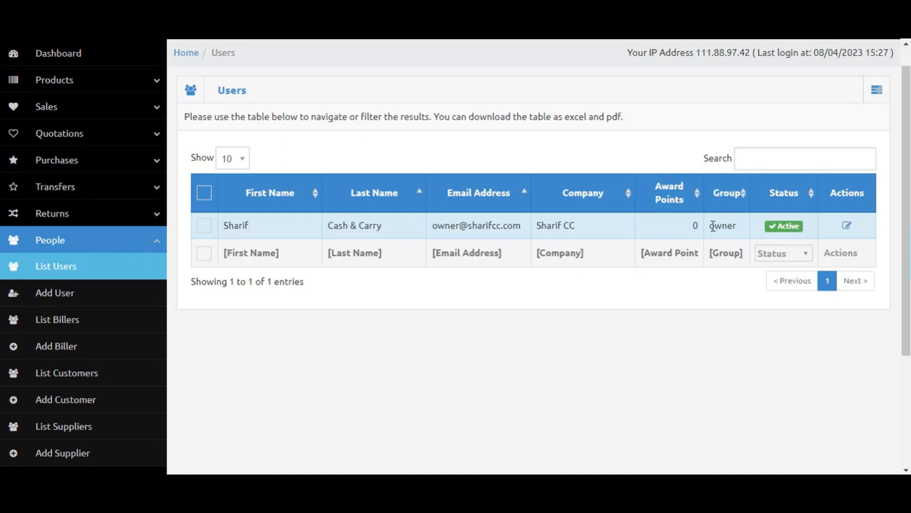
pyautogui.click(877, 92)
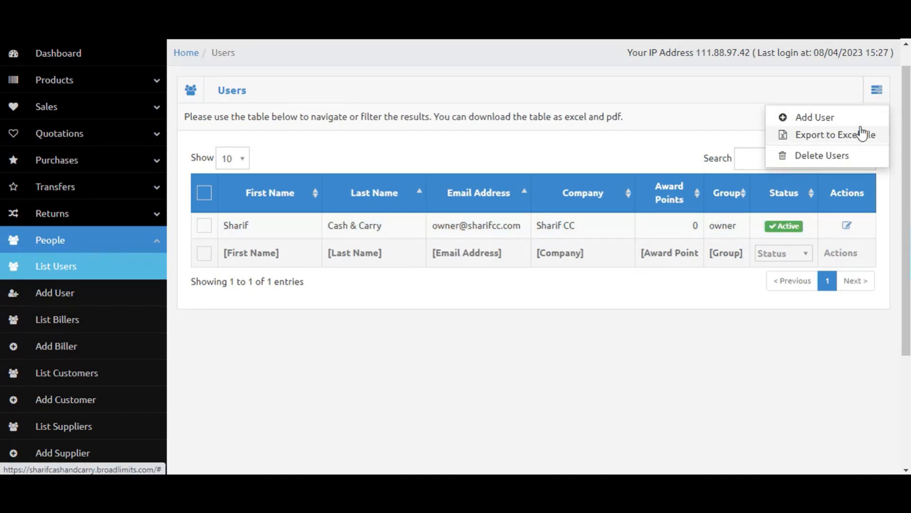
pyautogui.click(861, 130)
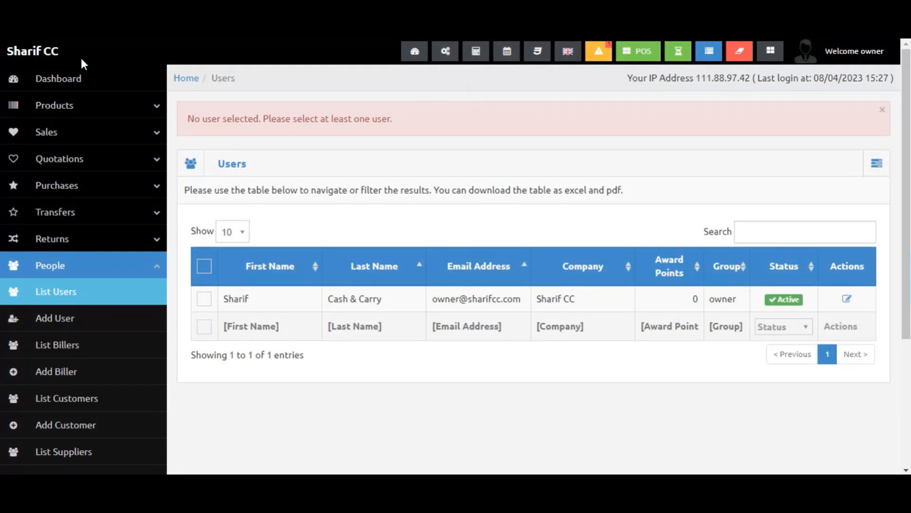
pyautogui.click(879, 164)
# Open the Add User form and set the Group to sales.
pyautogui.click(849, 189)
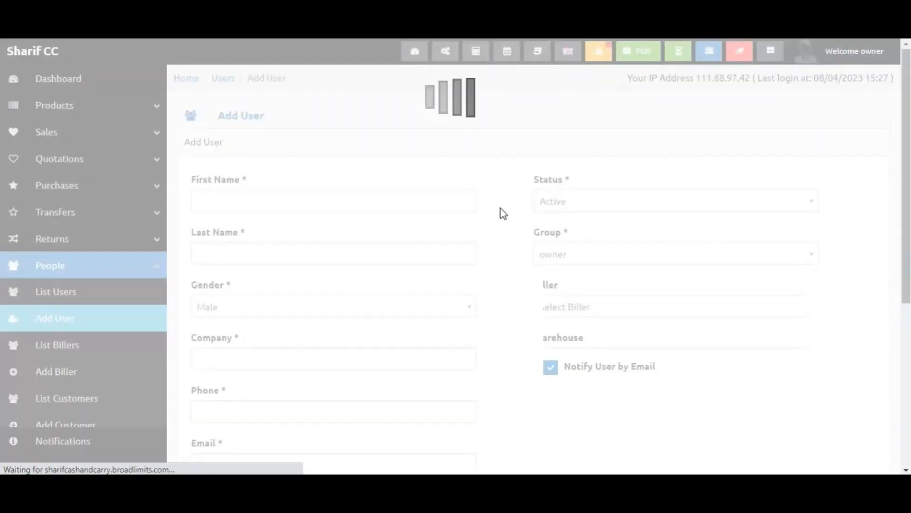
pyautogui.click(306, 203)
pyautogui.click(554, 257)
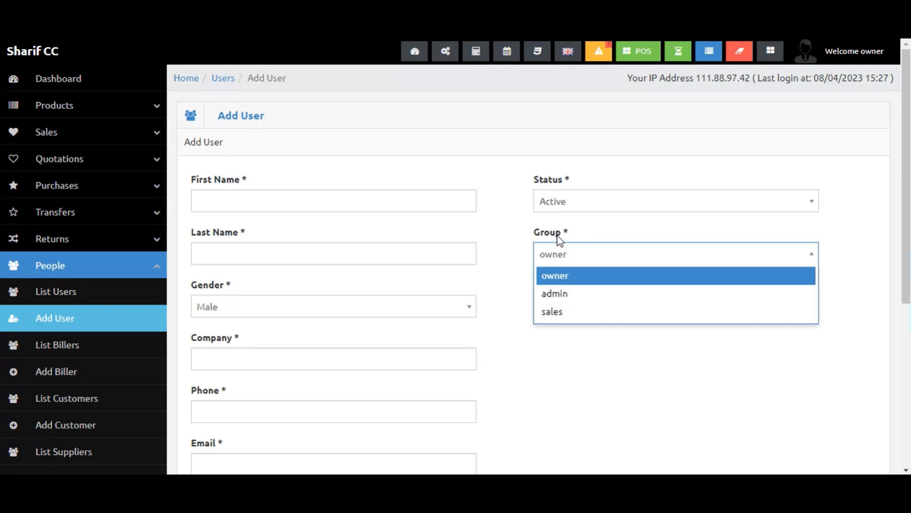
pyautogui.click(559, 312)
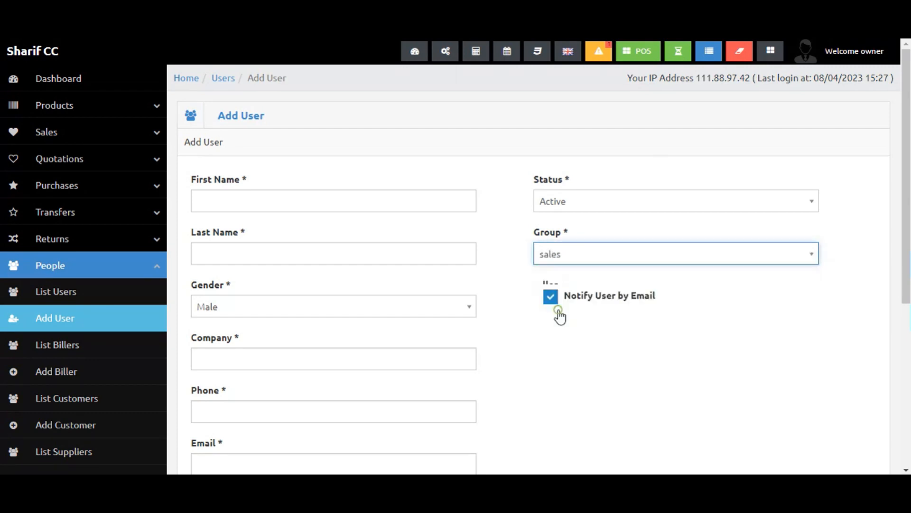
# Review the added user fields and set the Group back to owner.
pyautogui.scroll(-1, 560, 264)
pyautogui.scroll(-2, 560, 269)
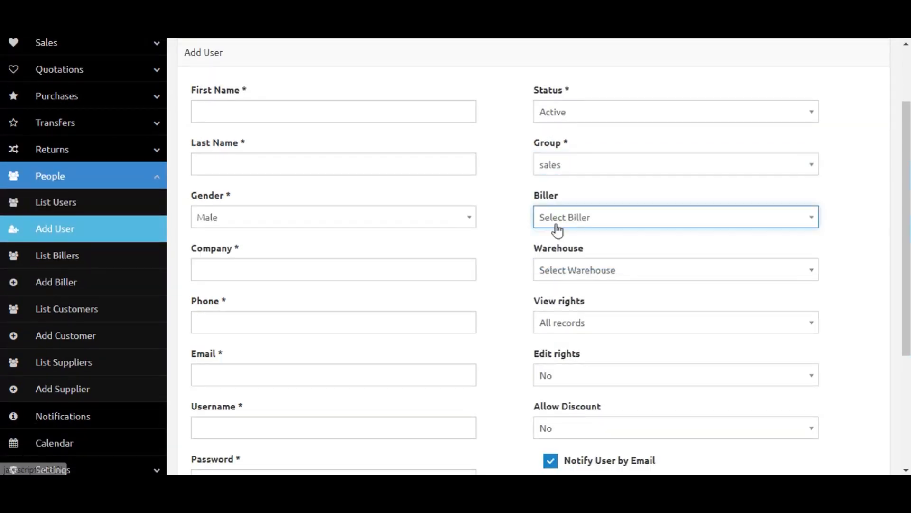
pyautogui.click(563, 177)
pyautogui.click(561, 183)
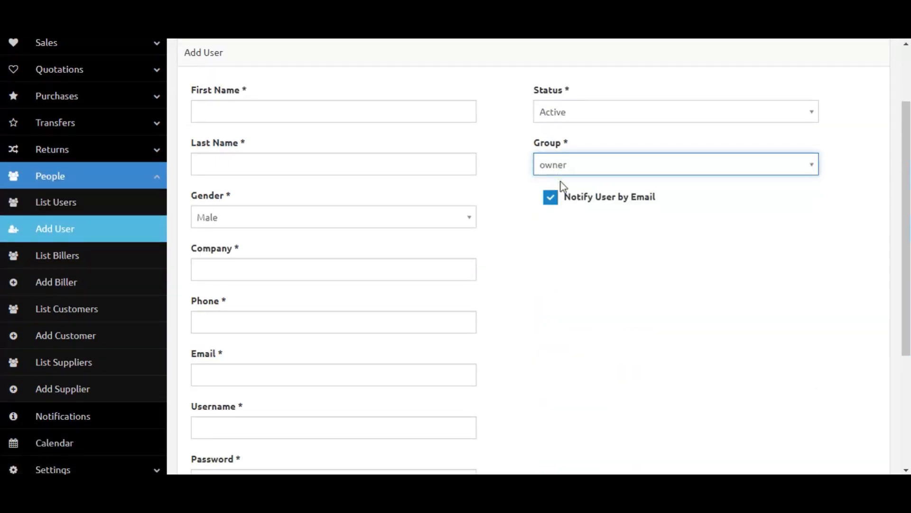
pyautogui.click(558, 178)
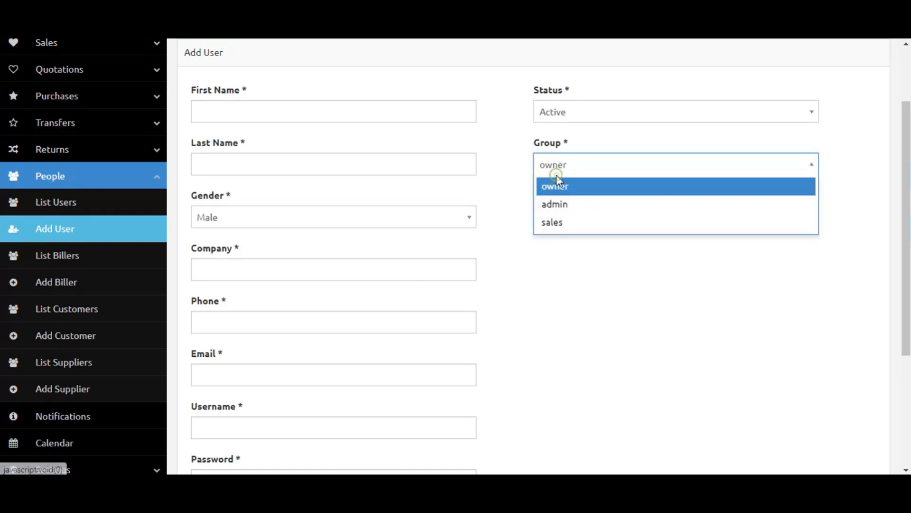
pyautogui.click(500, 276)
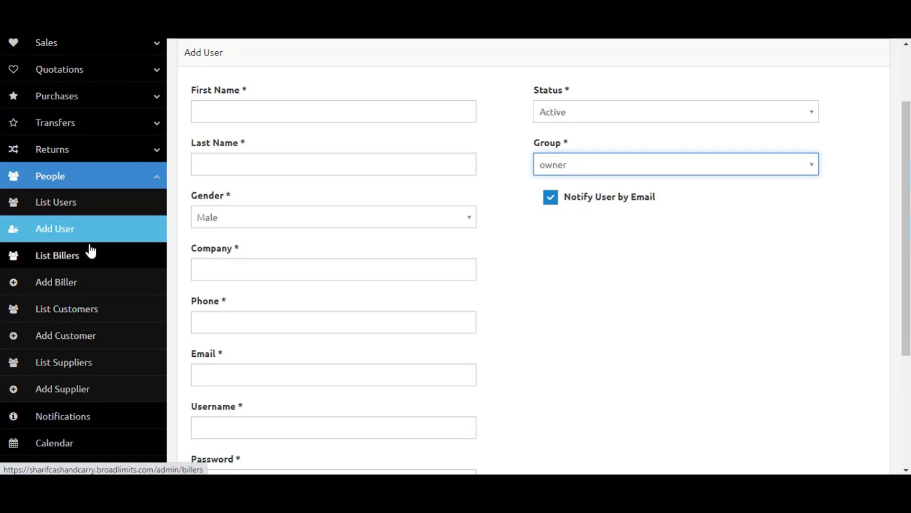
# View the Customers list and then the Suppliers list under People.
pyautogui.click(89, 305)
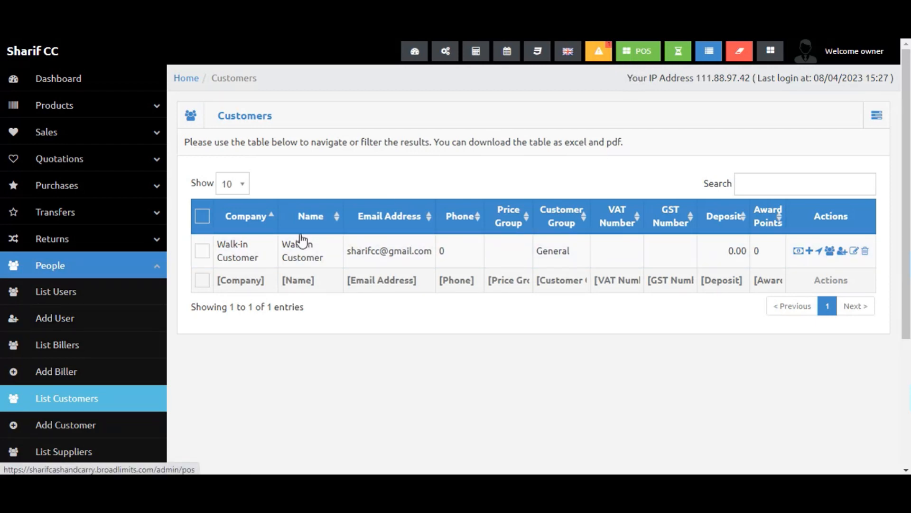
pyautogui.click(144, 244)
pyautogui.click(143, 243)
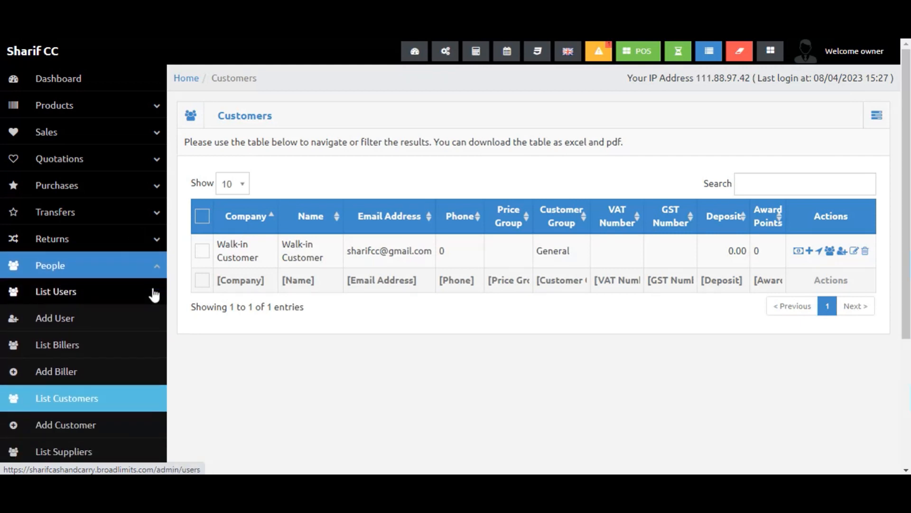
pyautogui.doubleClick(149, 265)
pyautogui.scroll(-2, 120, 354)
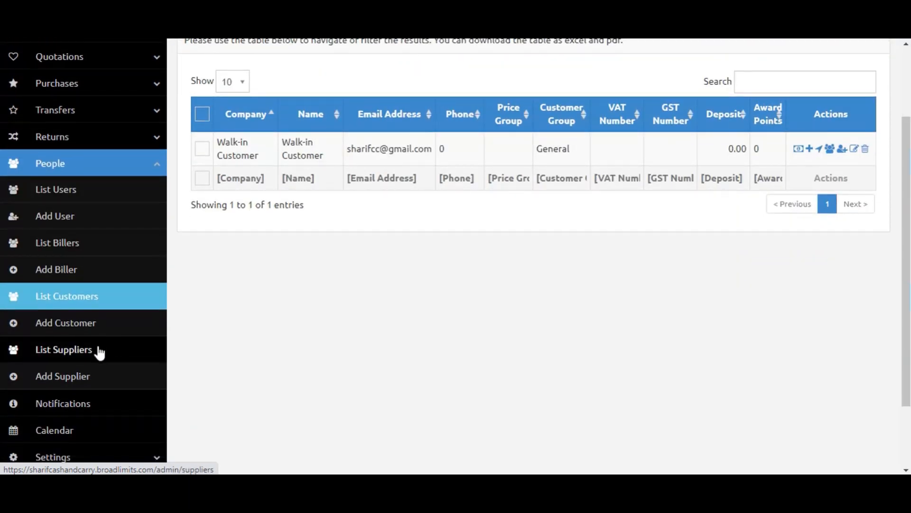
pyautogui.click(100, 351)
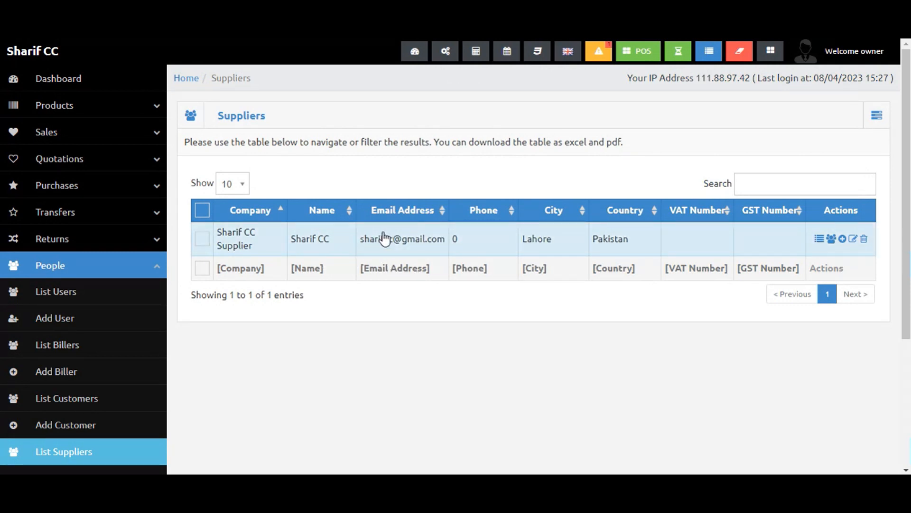
# Open the Notifications page and then the Calendar.
pyautogui.click(152, 272)
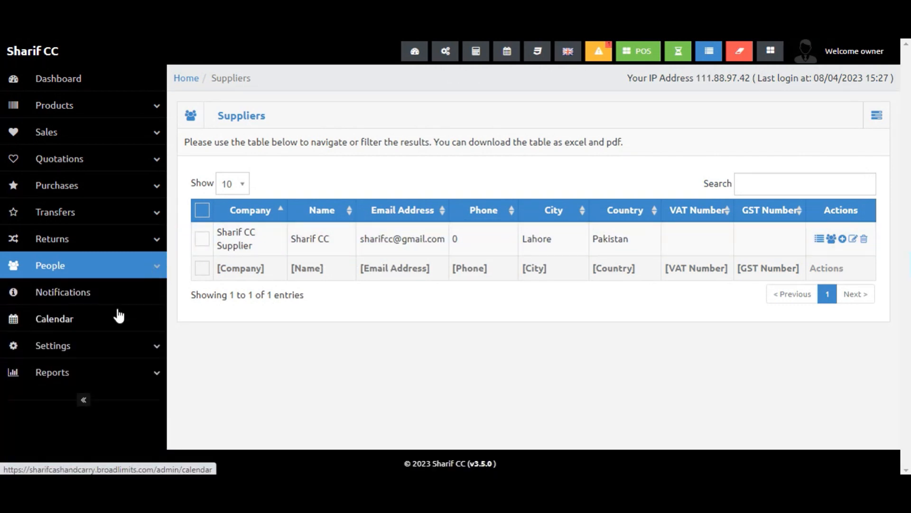
pyautogui.click(101, 299)
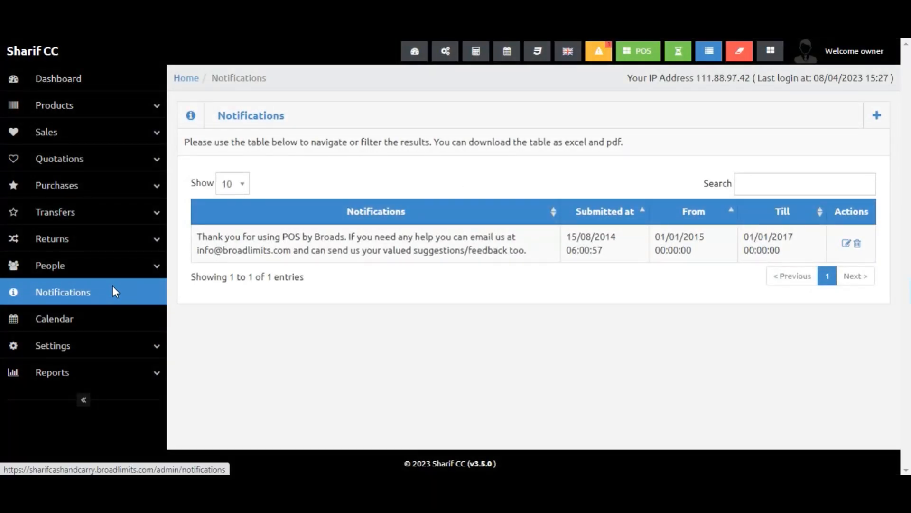
pyautogui.click(110, 325)
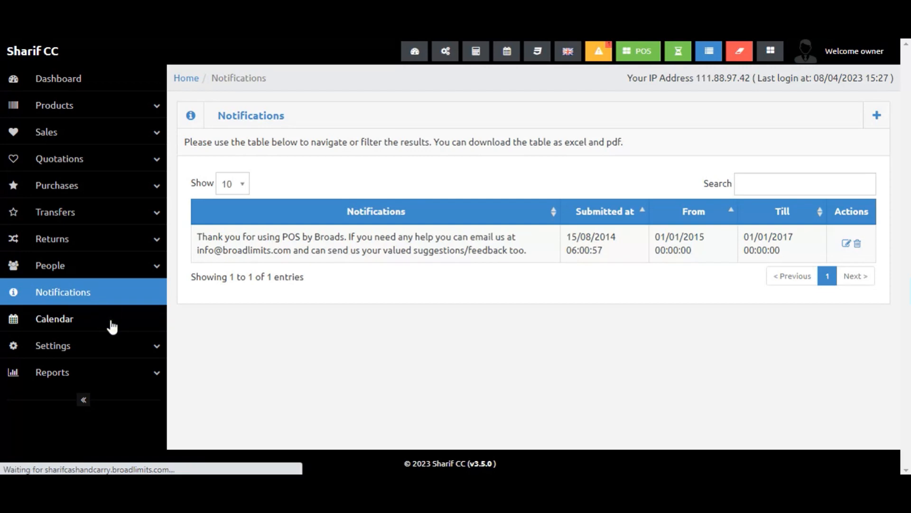
pyautogui.scroll(-1, 378, 311)
pyautogui.scroll(-3, 379, 311)
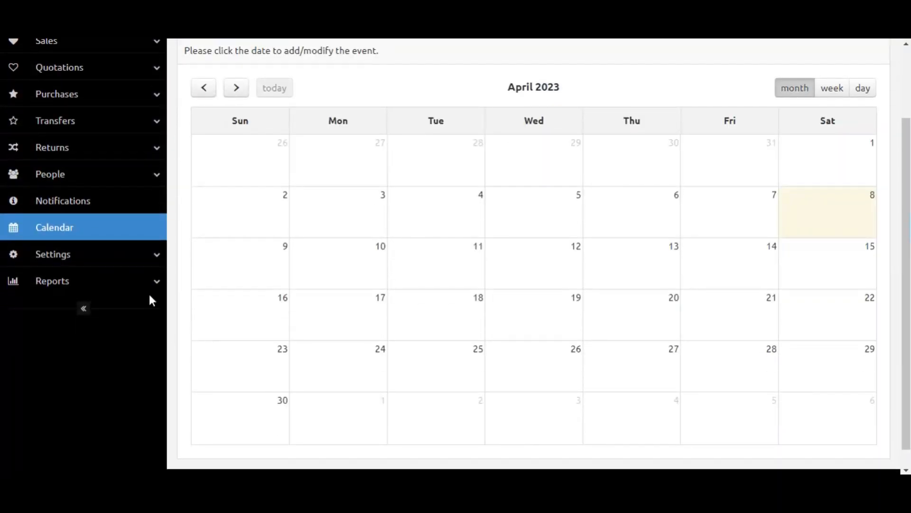
pyautogui.scroll(4, 92, 114)
# Open the Add Sale form from the Sales list.
pyautogui.click(89, 132)
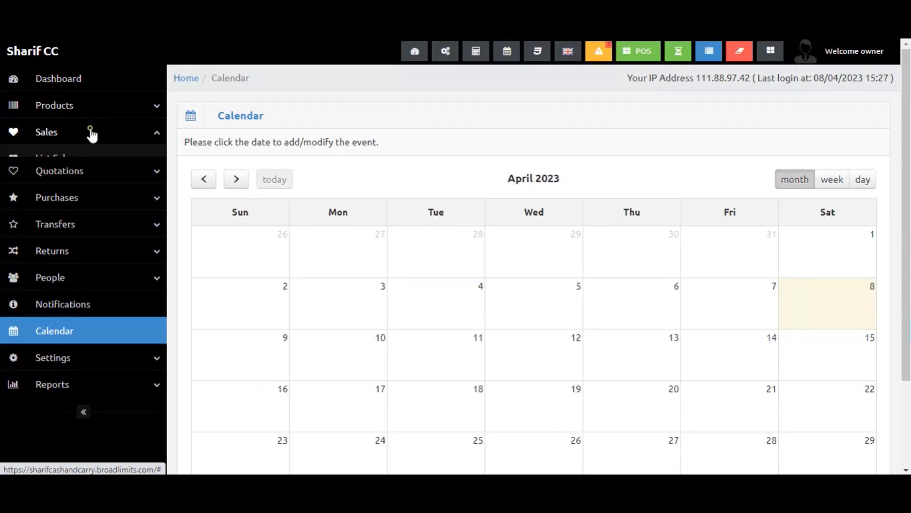
pyautogui.click(80, 156)
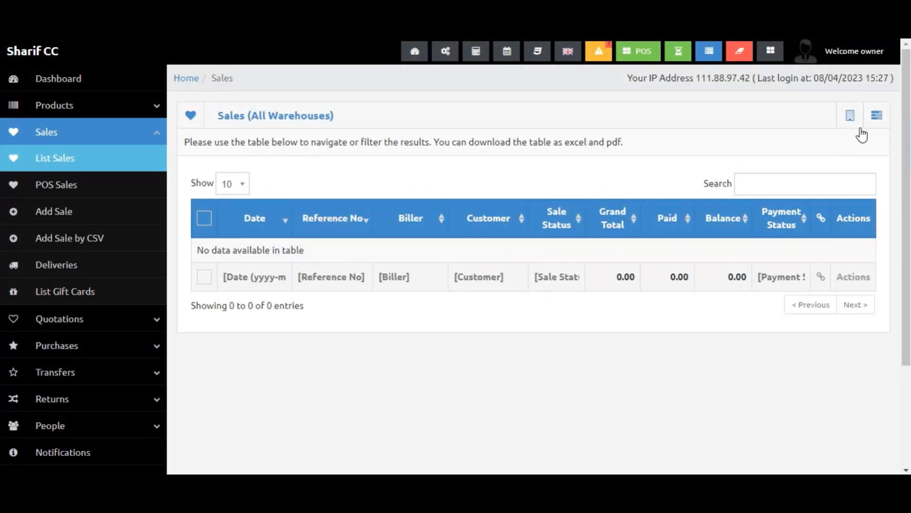
pyautogui.click(877, 118)
pyautogui.click(864, 141)
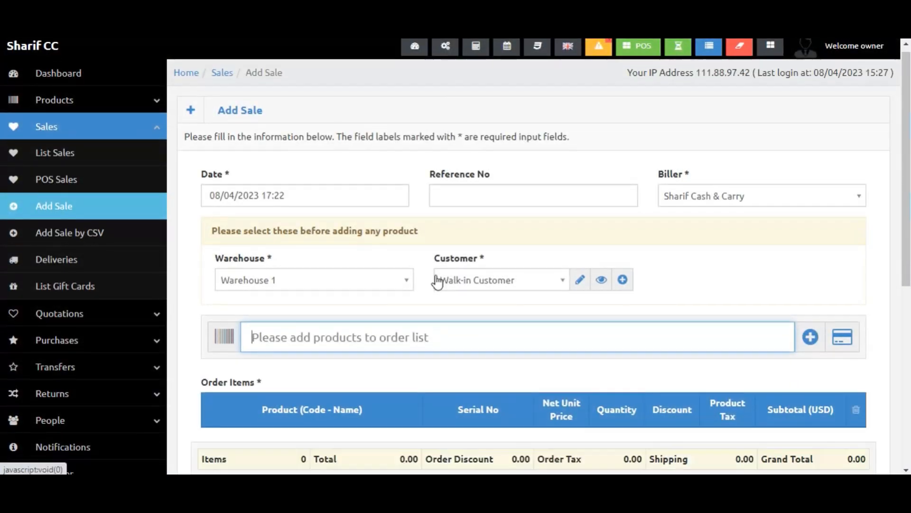
# Search for and add Product Test to the order items with a quantity of 2.
pyautogui.scroll(-5, 370, 257)
pyautogui.scroll(3, 368, 252)
pyautogui.write('t')
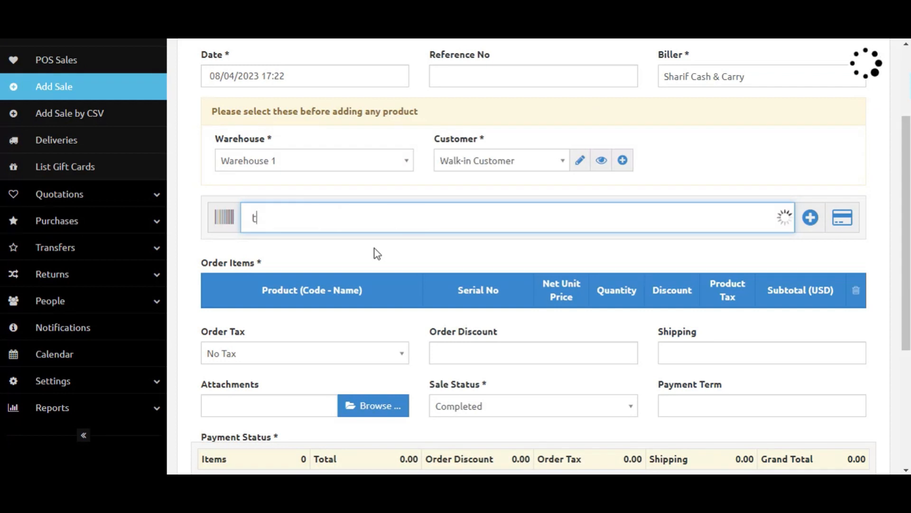
pyautogui.click(618, 317)
pyautogui.write('2')
pyautogui.click(653, 266)
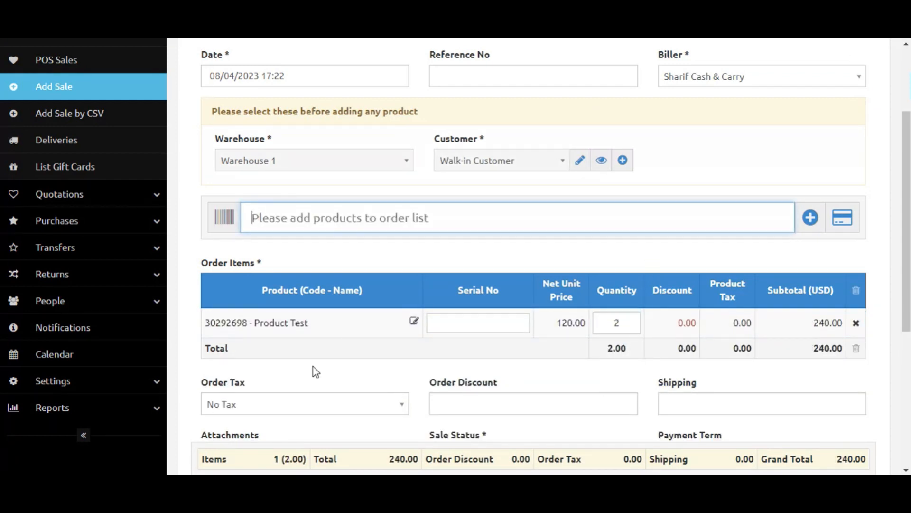
# Set the Product Test quantity to 1 and submit the sale.
pyautogui.scroll(-4, 531, 395)
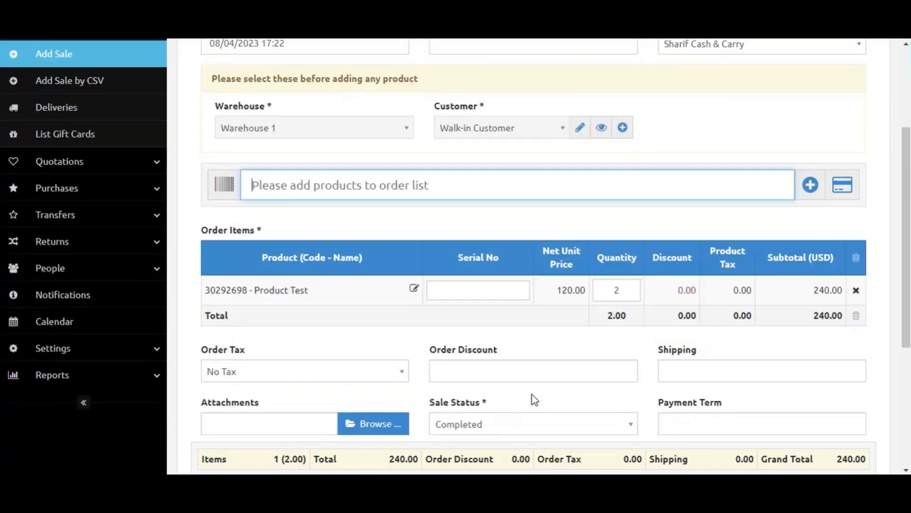
pyautogui.click(627, 264)
pyautogui.write('1')
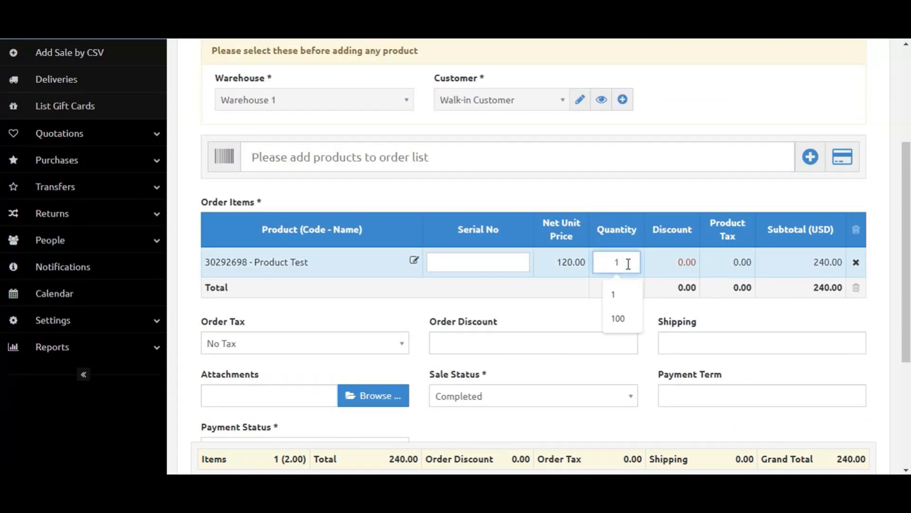
pyautogui.click(384, 296)
pyautogui.scroll(-4, 352, 299)
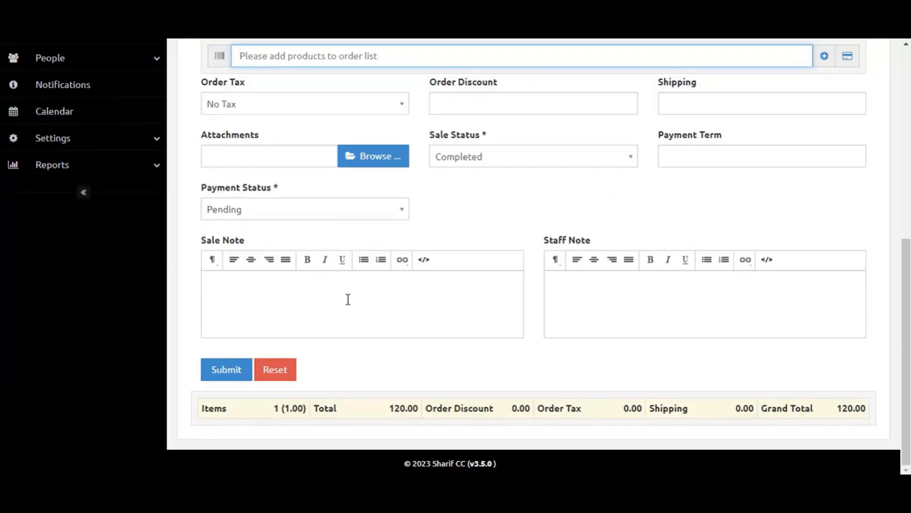
pyautogui.click(227, 369)
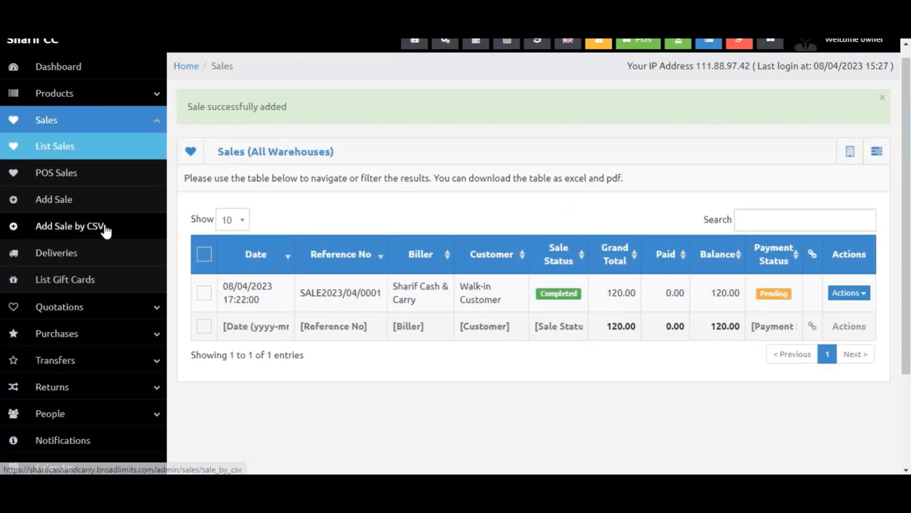
# Browse the POS Sales, Sales list, Add Sale by CSV, Deliveries and Gift Cards pages under Sales.
pyautogui.click(71, 175)
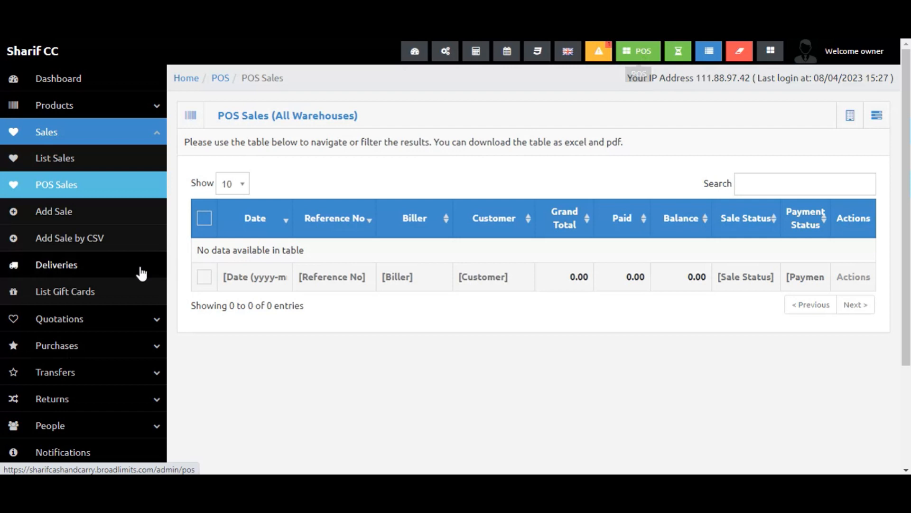
pyautogui.click(127, 235)
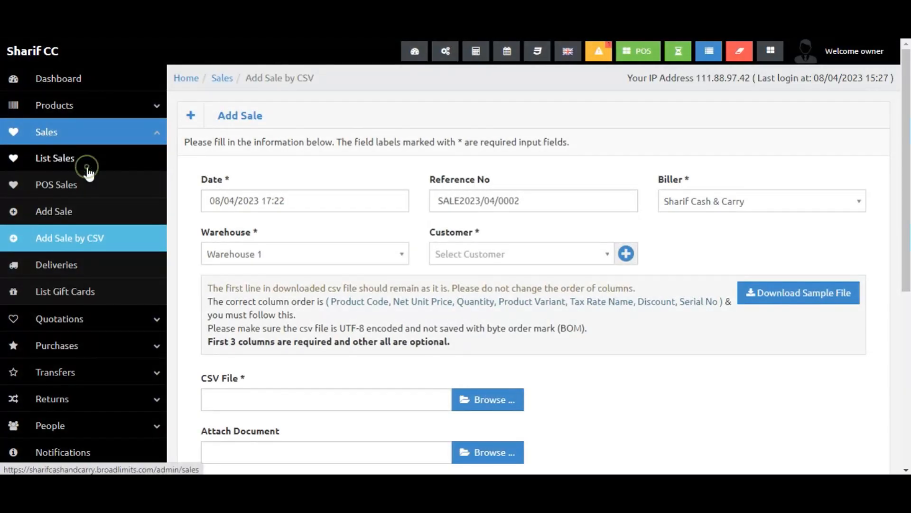
pyautogui.click(88, 168)
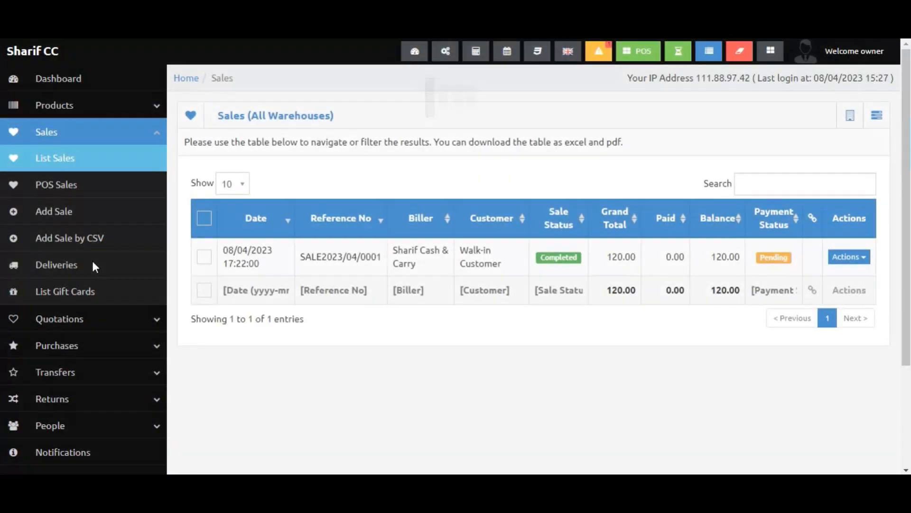
pyautogui.click(91, 237)
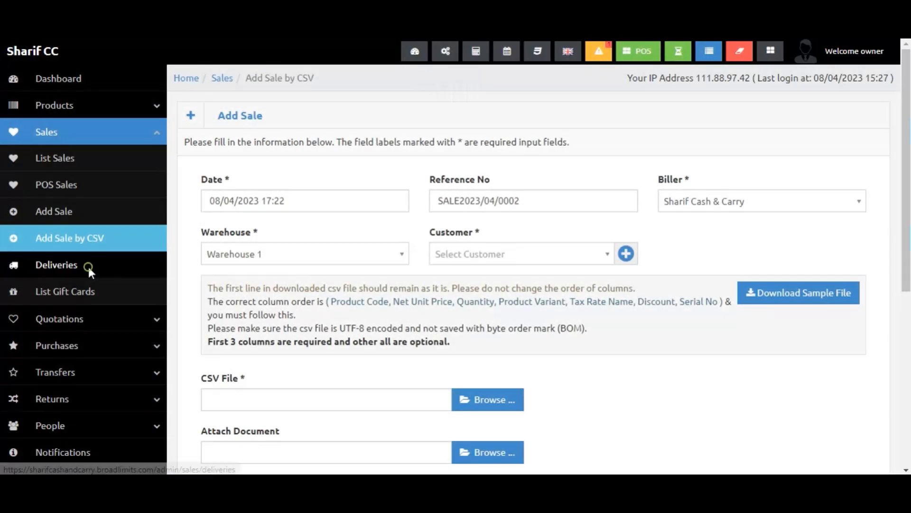
pyautogui.click(88, 264)
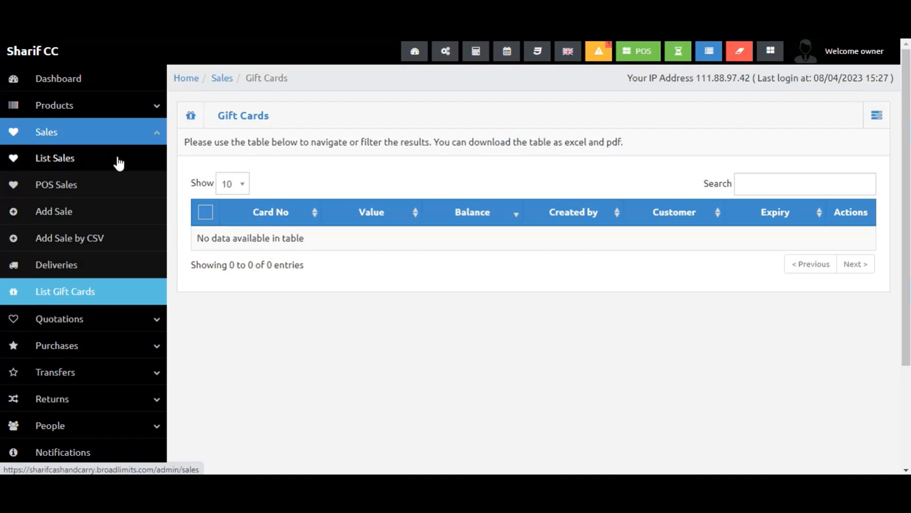
pyautogui.click(87, 187)
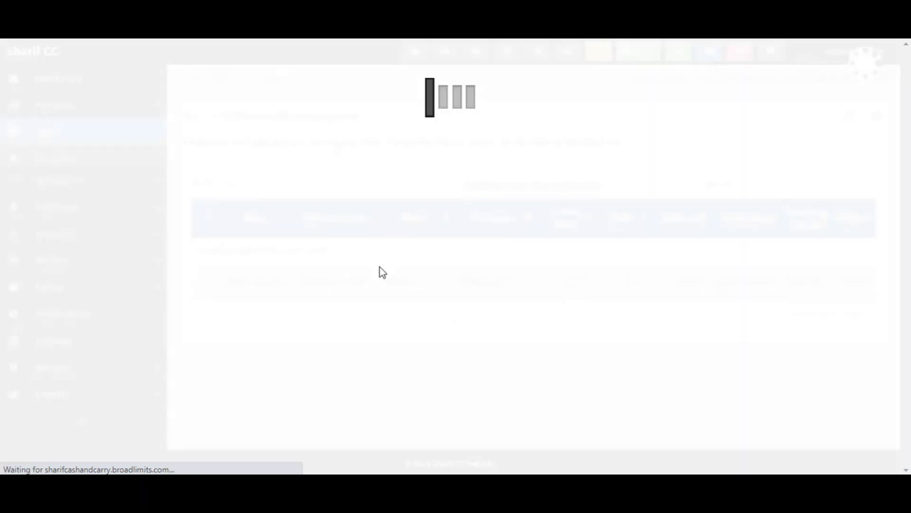
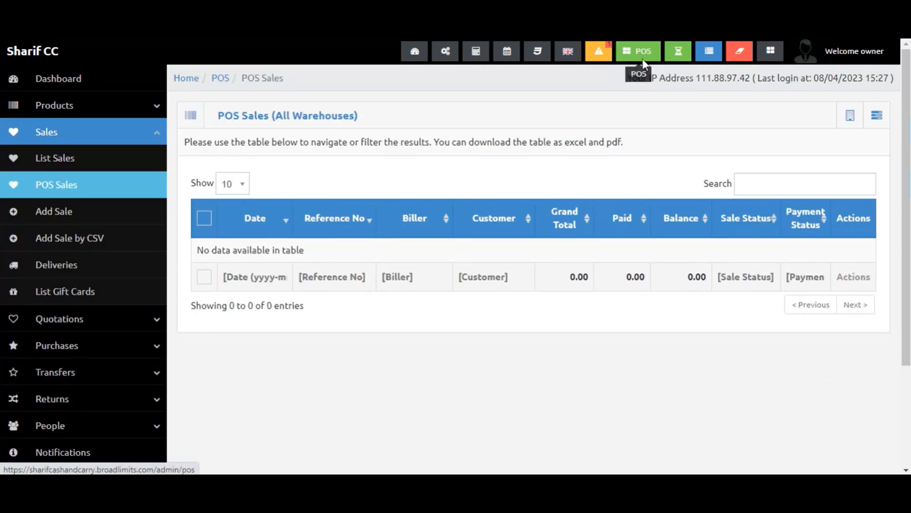
# Close the open cash register from the POS screen.
pyautogui.click(642, 58)
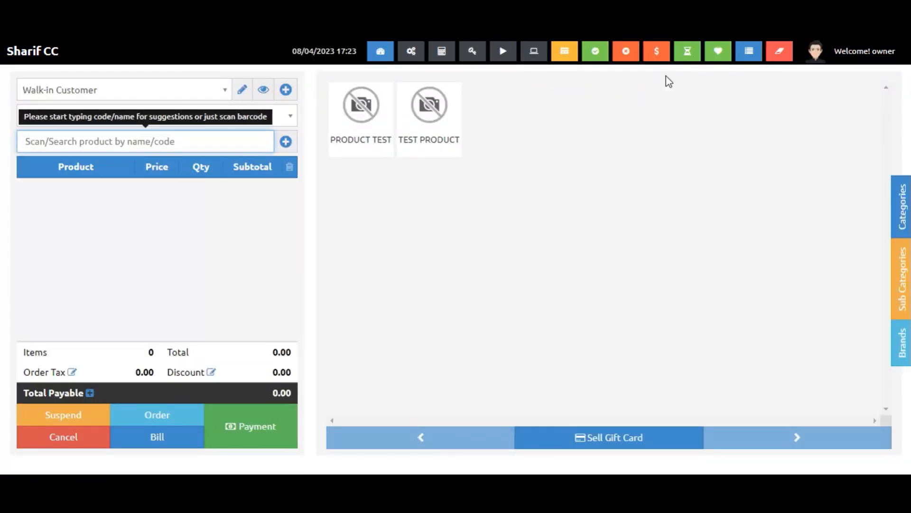
pyautogui.click(626, 52)
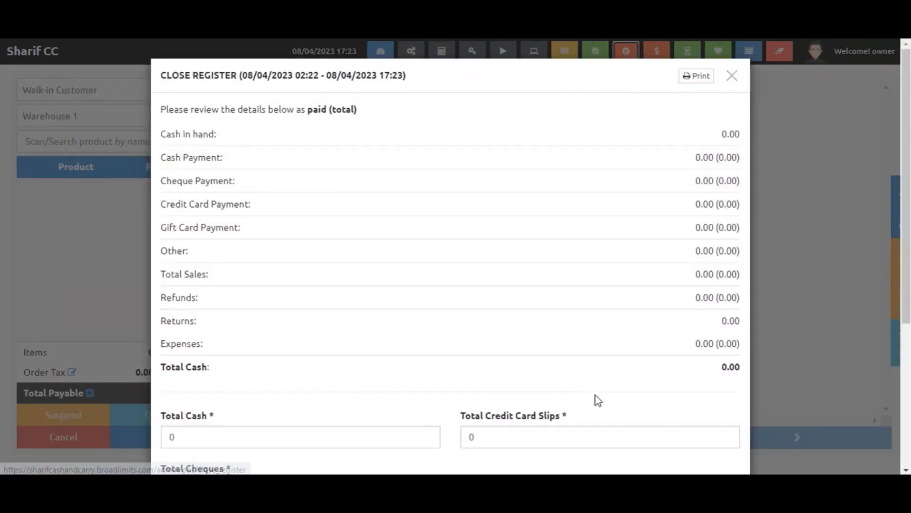
pyautogui.scroll(-5, 523, 413)
pyautogui.click(684, 436)
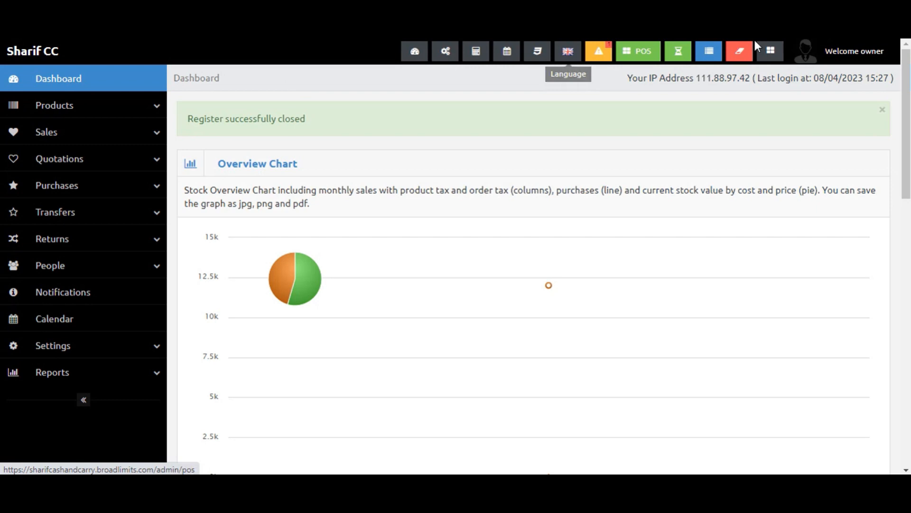
# Open a new register with 1000 as cash in hand to enter the POS.
pyautogui.click(644, 53)
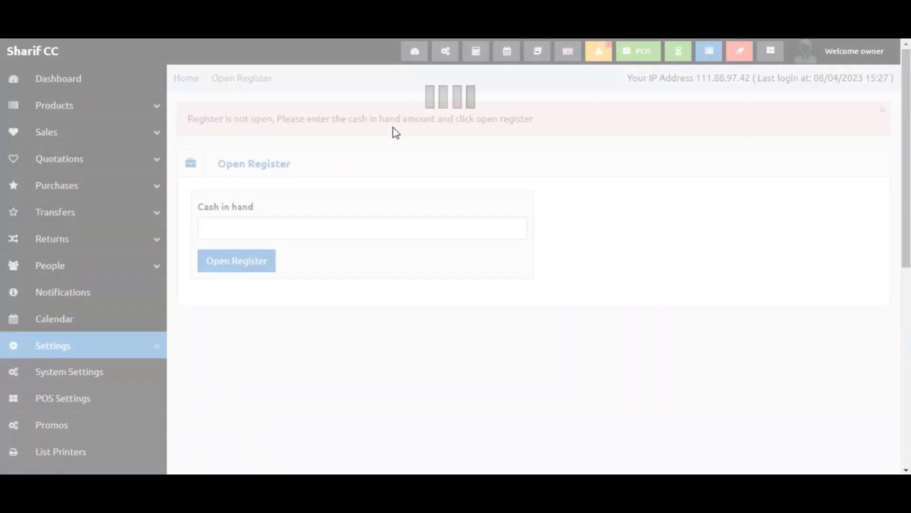
pyautogui.click(275, 229)
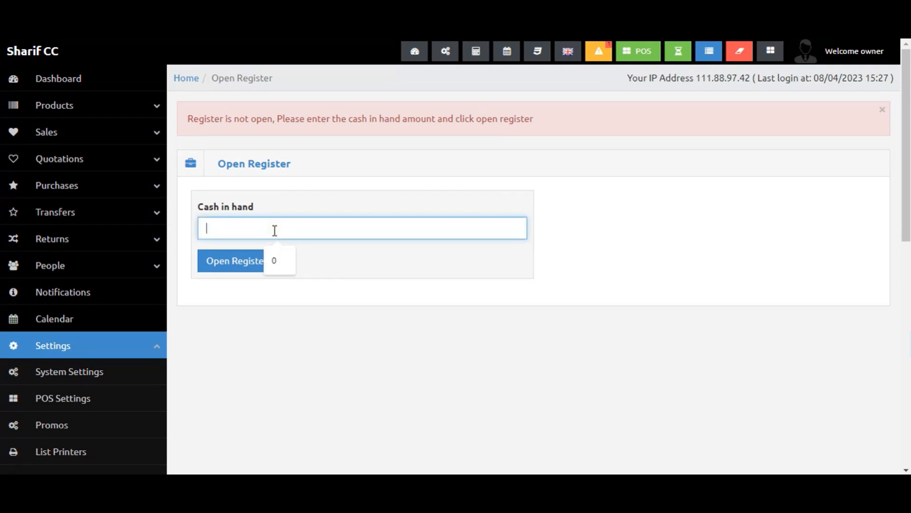
pyautogui.write('1000')
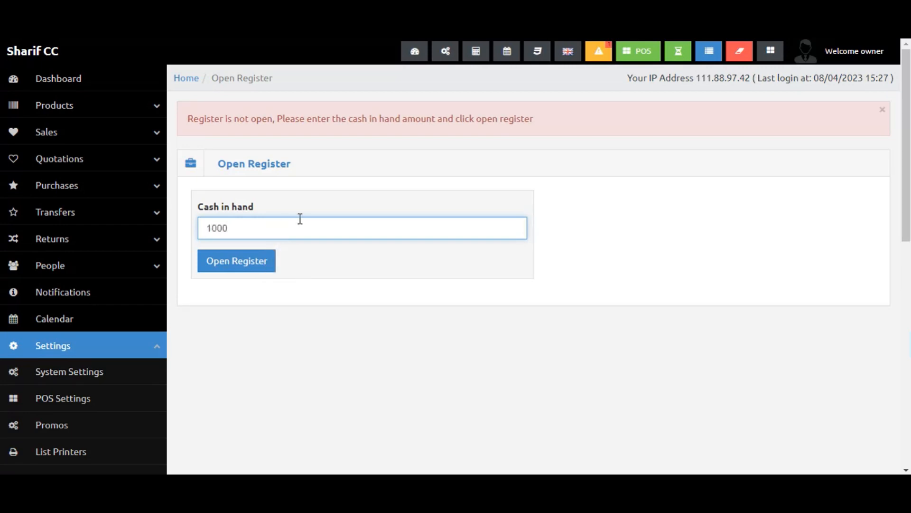
pyautogui.doubleClick(298, 235)
pyautogui.doubleClick(297, 235)
pyautogui.click(256, 264)
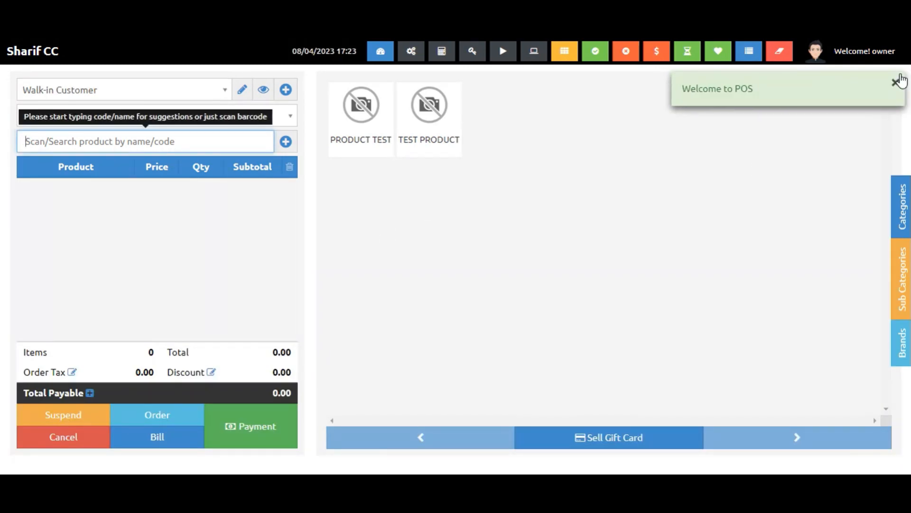
# Add Product Test to the POS order for the walk-in customer at Warehouse 1.
pyautogui.click(897, 81)
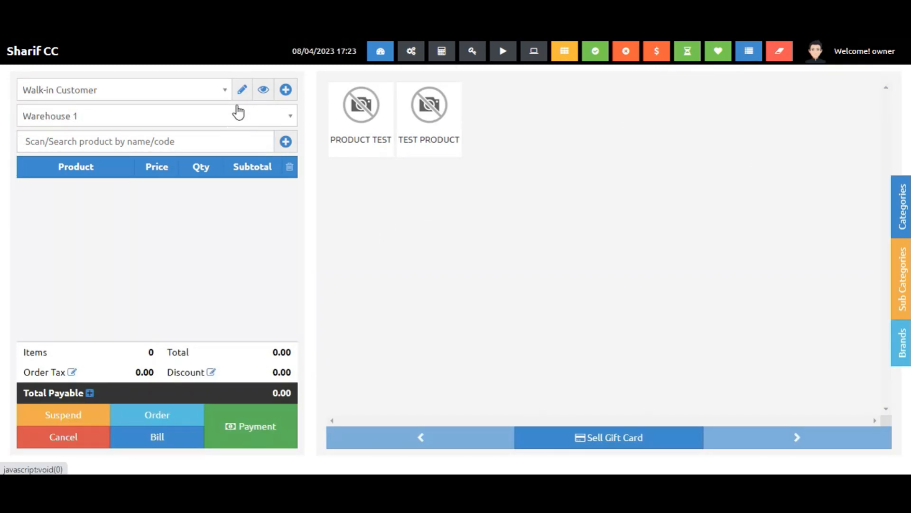
pyautogui.click(213, 117)
pyautogui.click(212, 115)
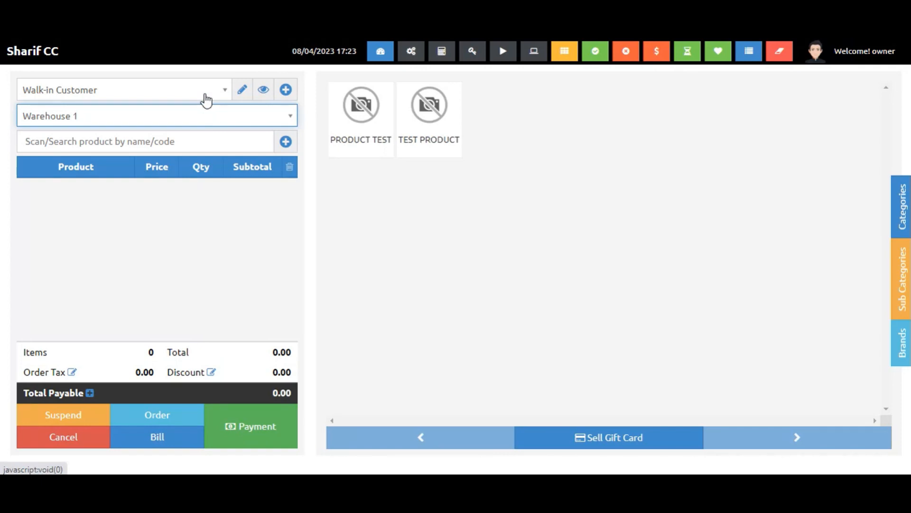
pyautogui.click(206, 100)
pyautogui.click(522, 449)
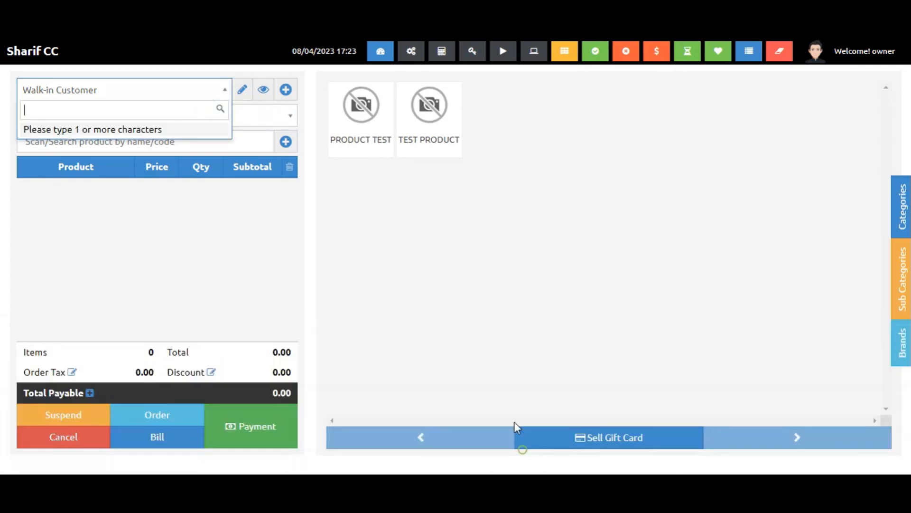
pyautogui.click(455, 188)
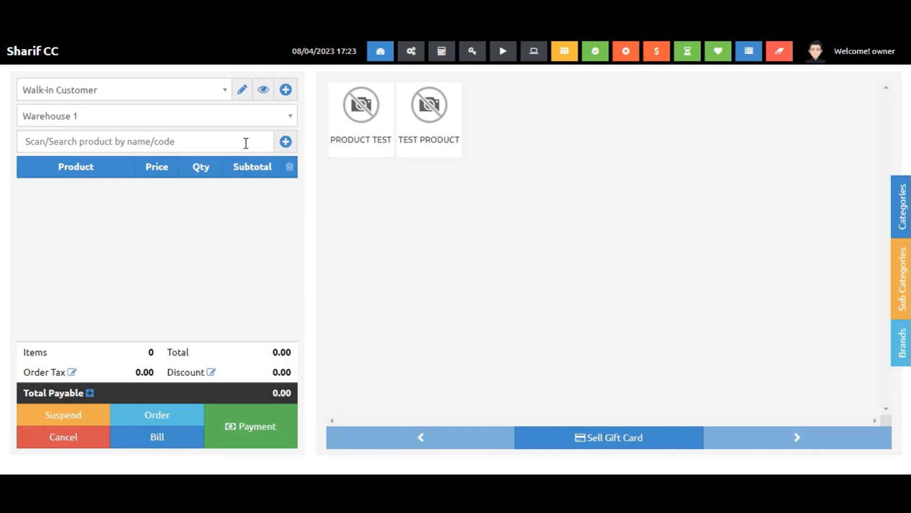
pyautogui.click(240, 142)
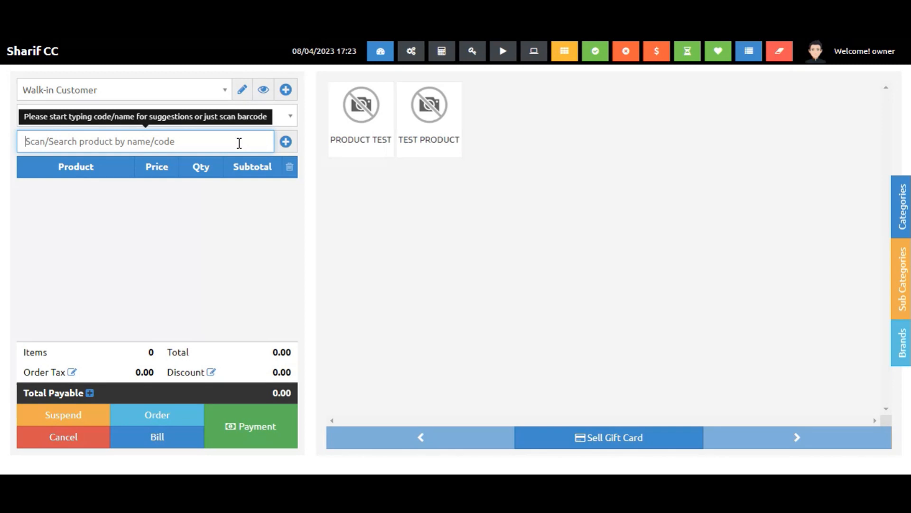
pyautogui.click(362, 129)
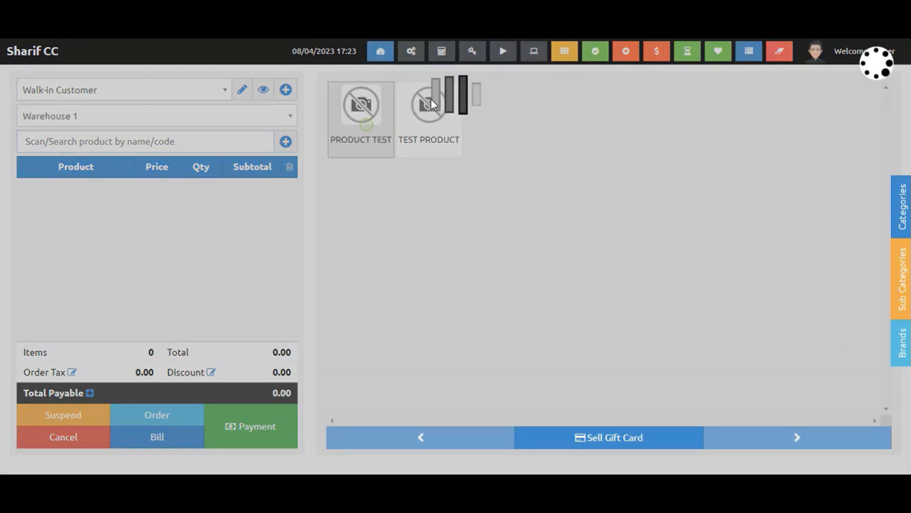
# Browse the Categories, Sub Categories and Brands product filter panels of the POS.
pyautogui.click(901, 207)
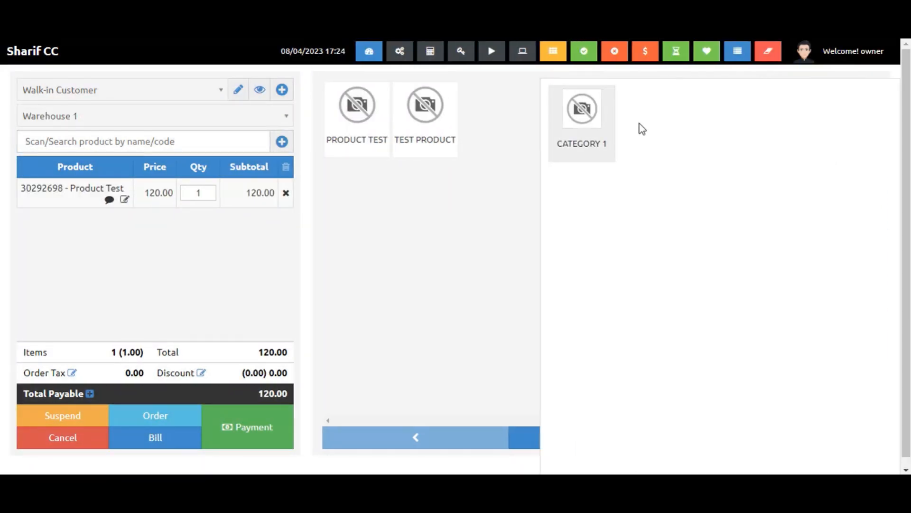
pyautogui.click(887, 219)
pyautogui.click(509, 185)
pyautogui.click(890, 271)
pyautogui.click(474, 238)
pyautogui.click(892, 346)
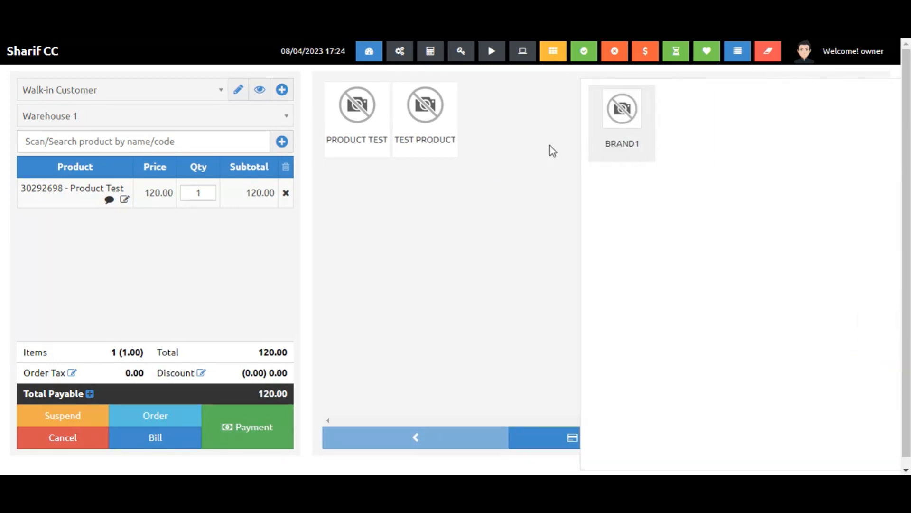
pyautogui.click(566, 141)
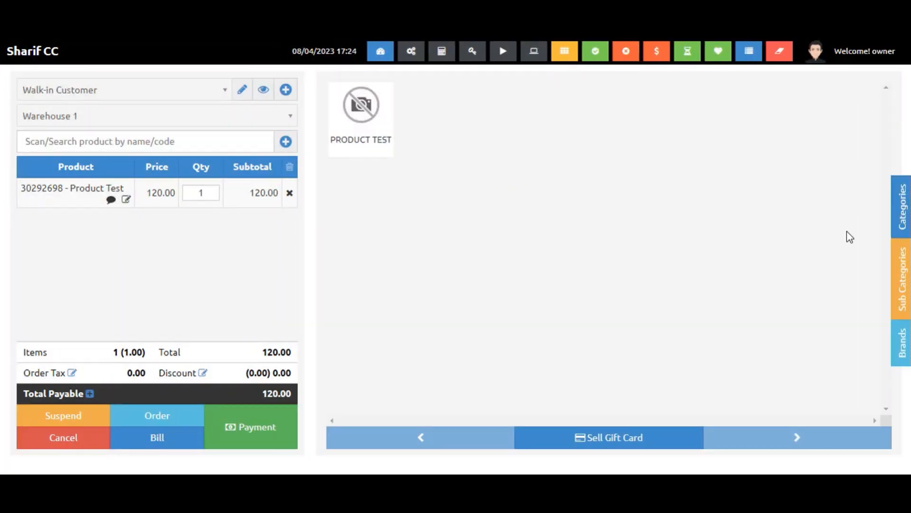
pyautogui.click(901, 223)
pyautogui.click(599, 126)
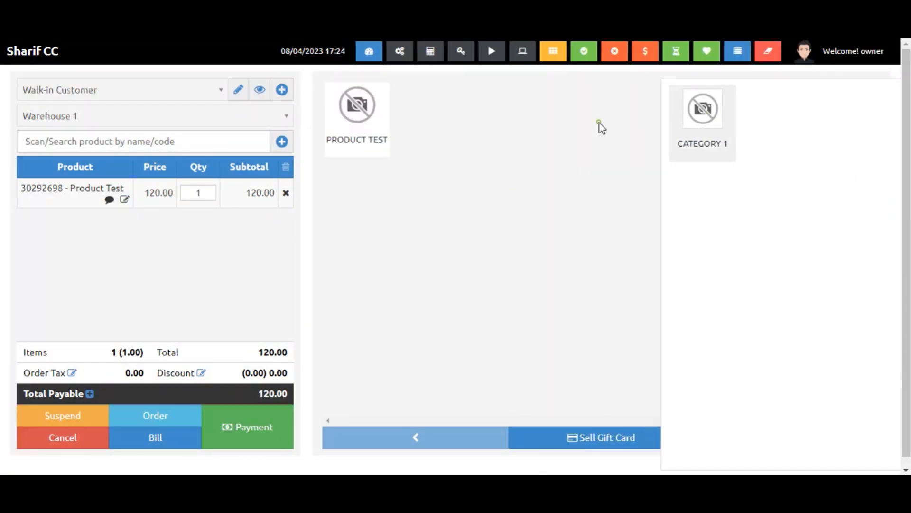
pyautogui.click(574, 126)
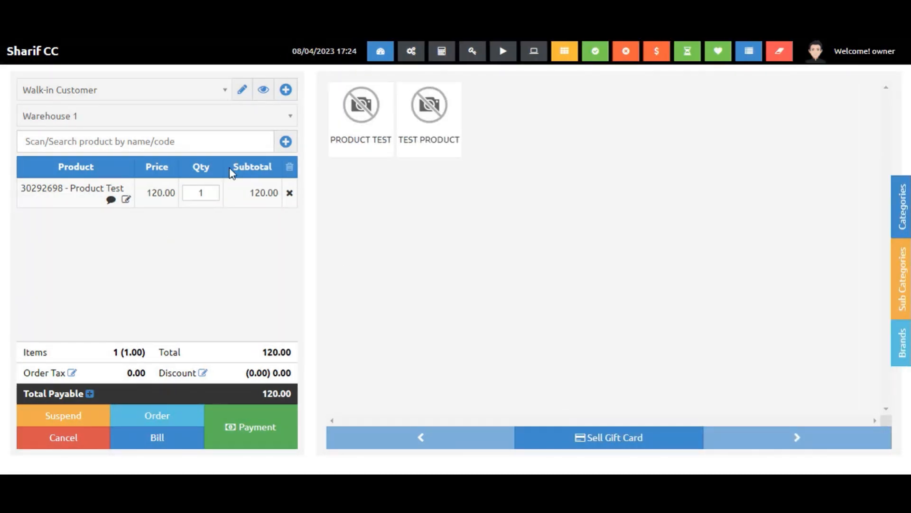
# Search "pr" to add further Product Test lines to the order and delete the extra lines again.
pyautogui.click(194, 140)
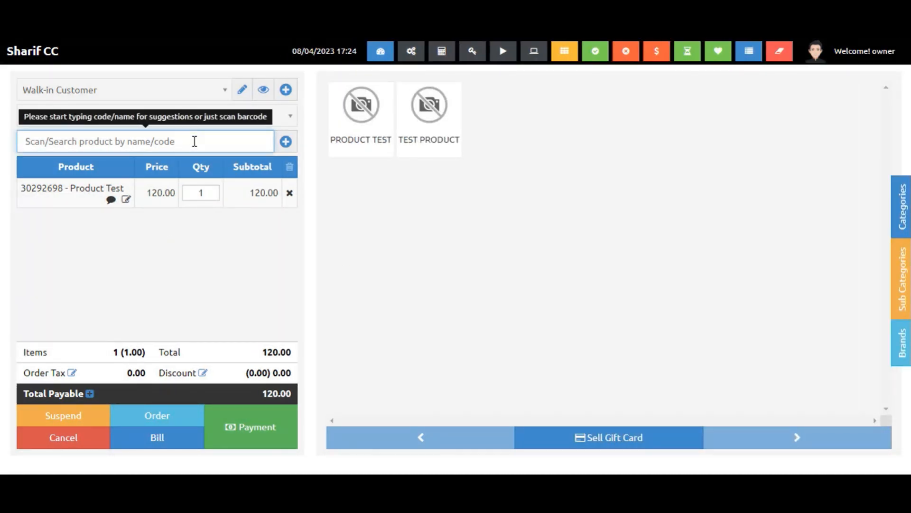
pyautogui.write('pr')
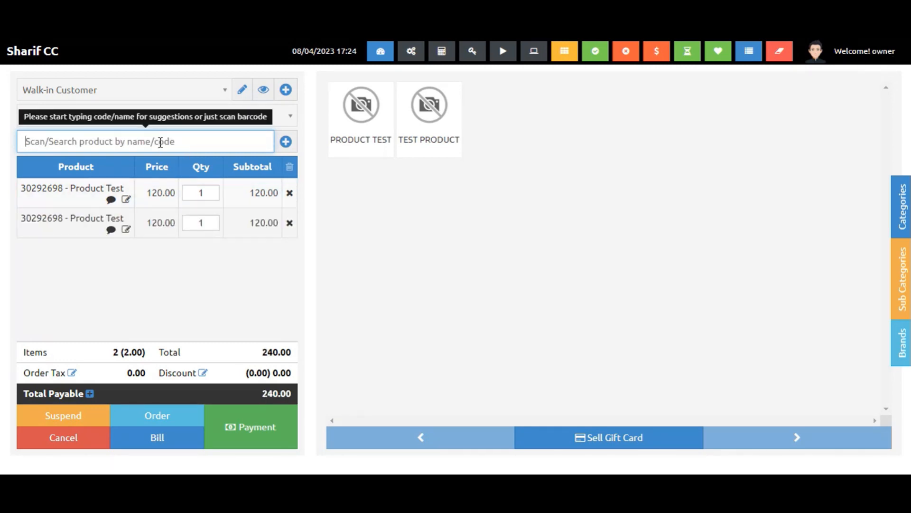
pyautogui.write('pr')
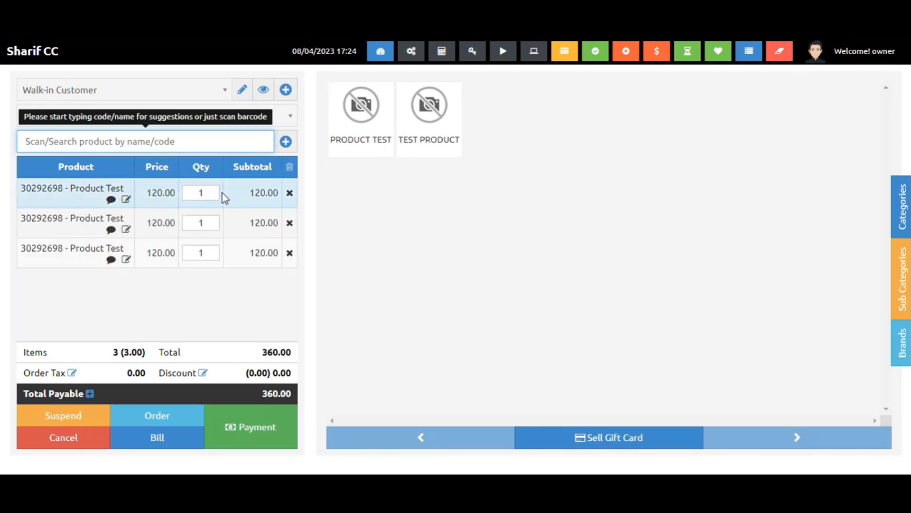
pyautogui.click(290, 193)
pyautogui.click(290, 193)
pyautogui.write('pr')
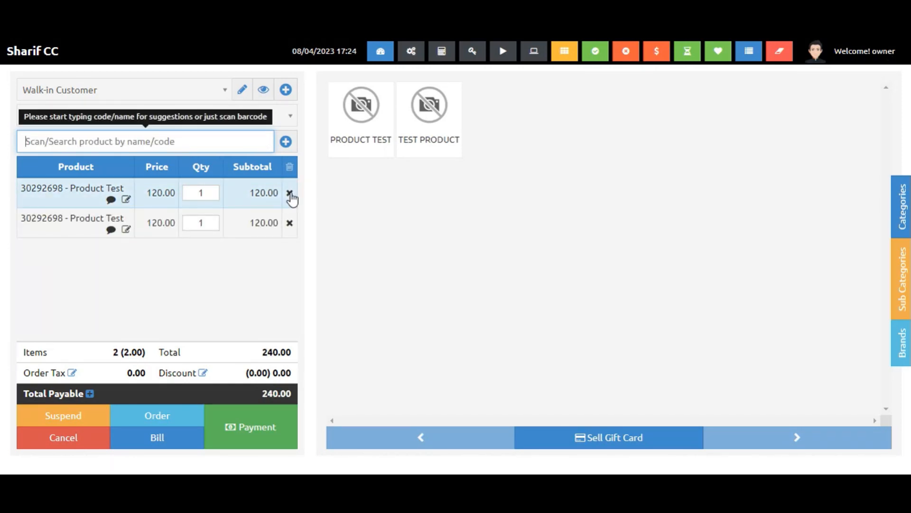
pyautogui.click(289, 192)
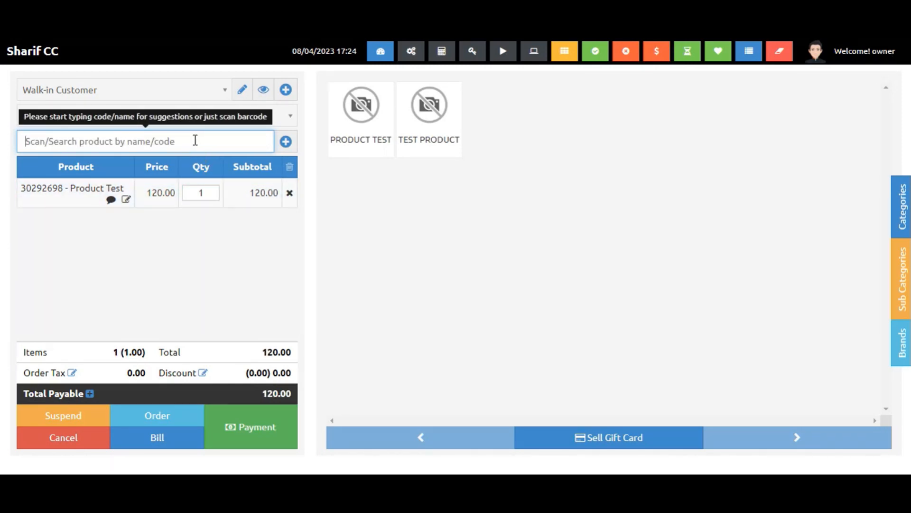
pyautogui.write('prpr')
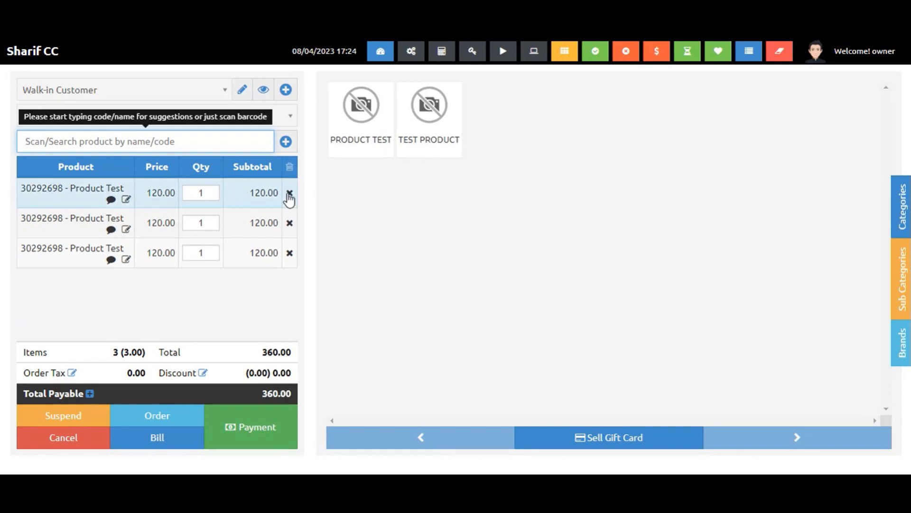
pyautogui.click(290, 193)
pyautogui.click(290, 193)
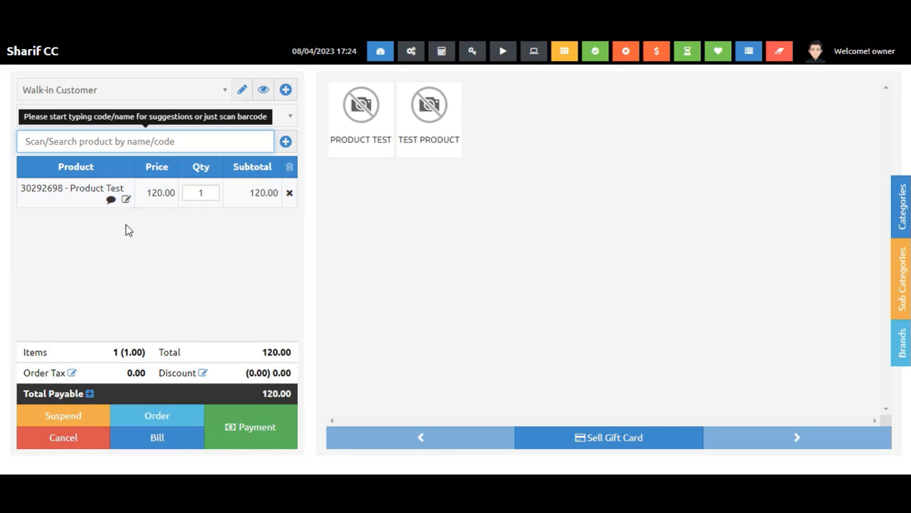
# Set the Product Test line's quantity to 5 in the POS order.
pyautogui.click(111, 200)
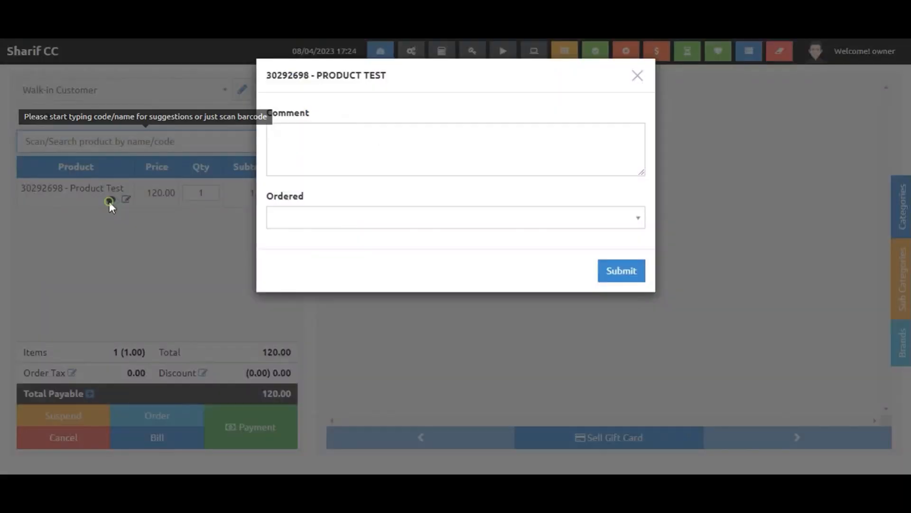
pyautogui.click(638, 76)
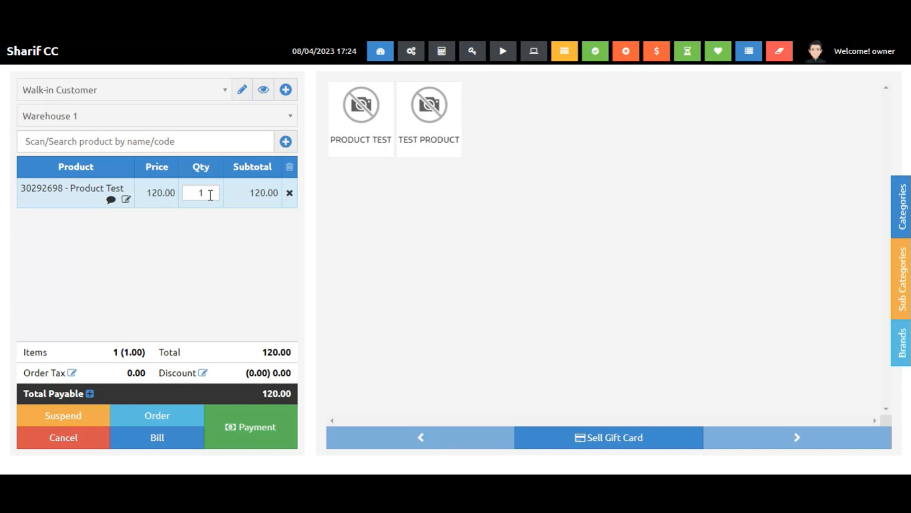
pyautogui.click(210, 195)
pyautogui.write('5')
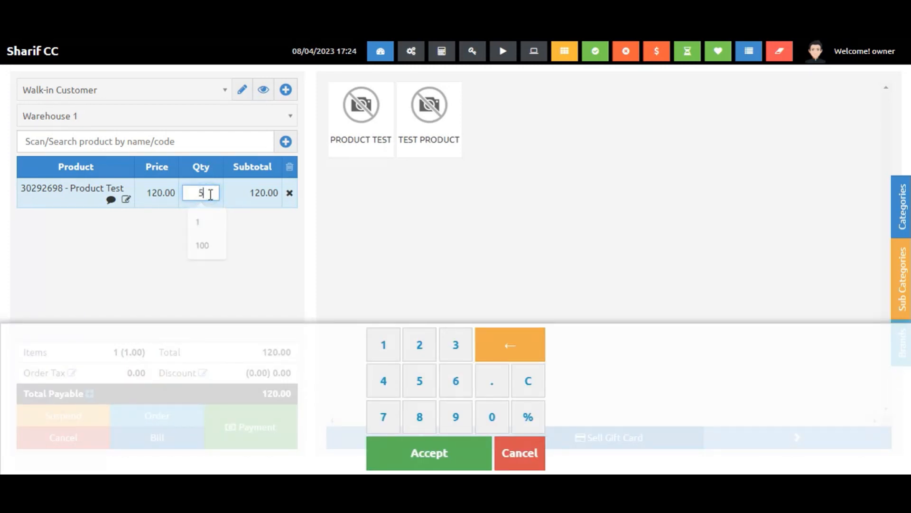
pyautogui.click(465, 461)
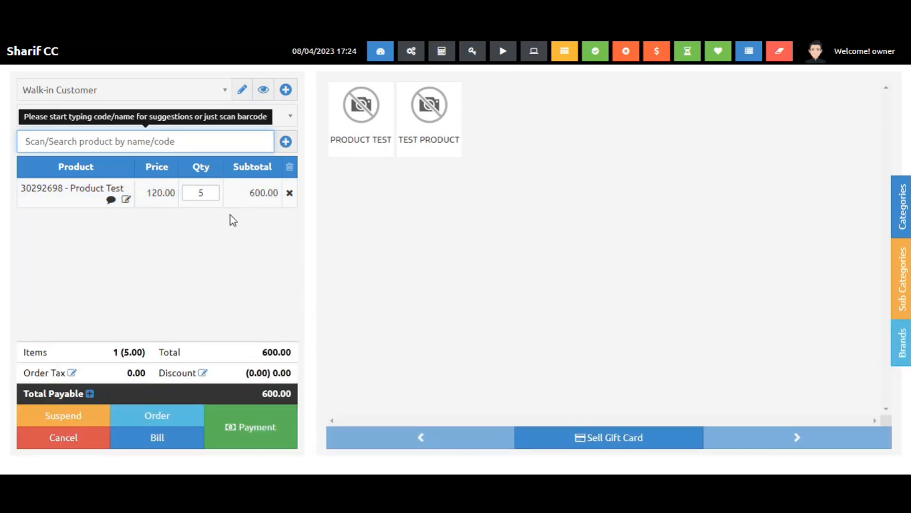
# Edit the Product Test line to apply a product discount of 10 and submit it.
pyautogui.click(126, 199)
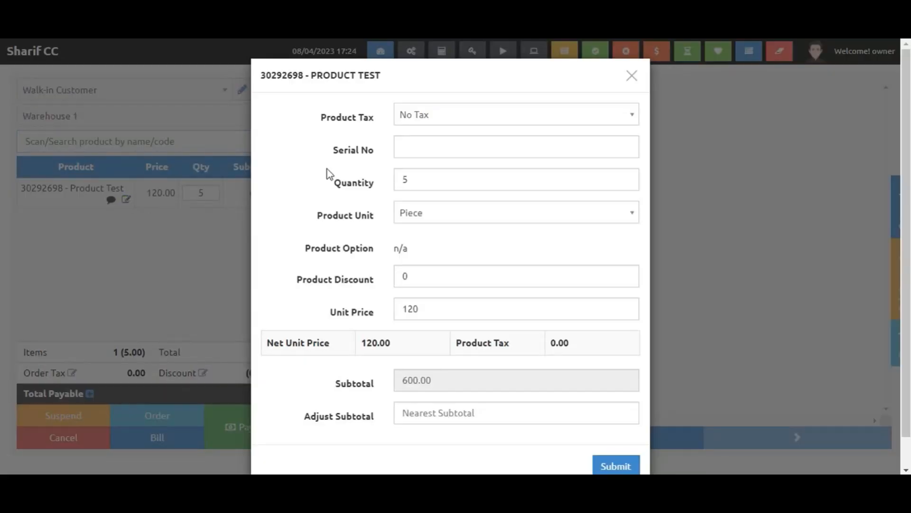
pyautogui.click(430, 280)
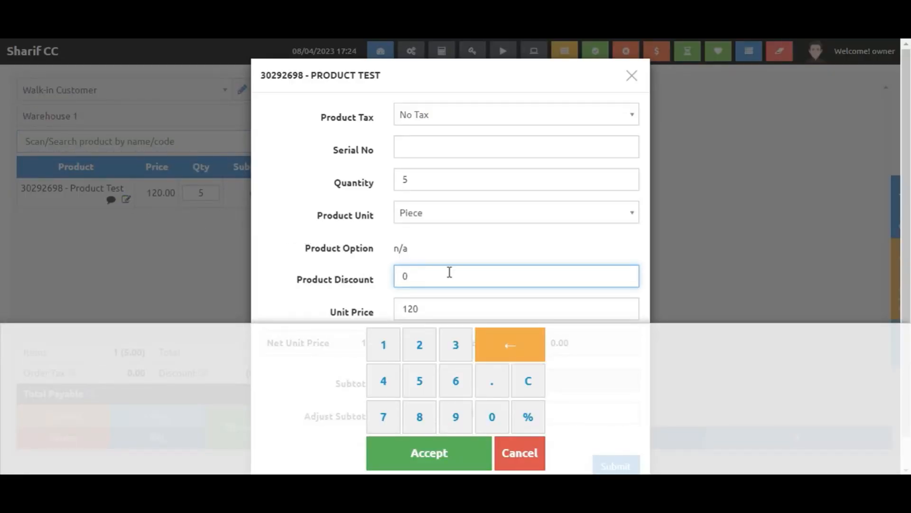
pyautogui.click(527, 452)
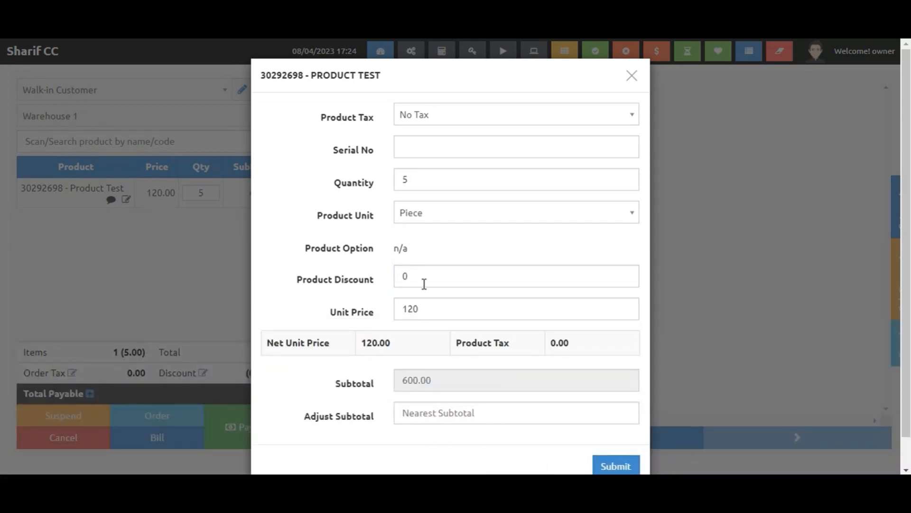
pyautogui.click(424, 284)
pyautogui.write('10')
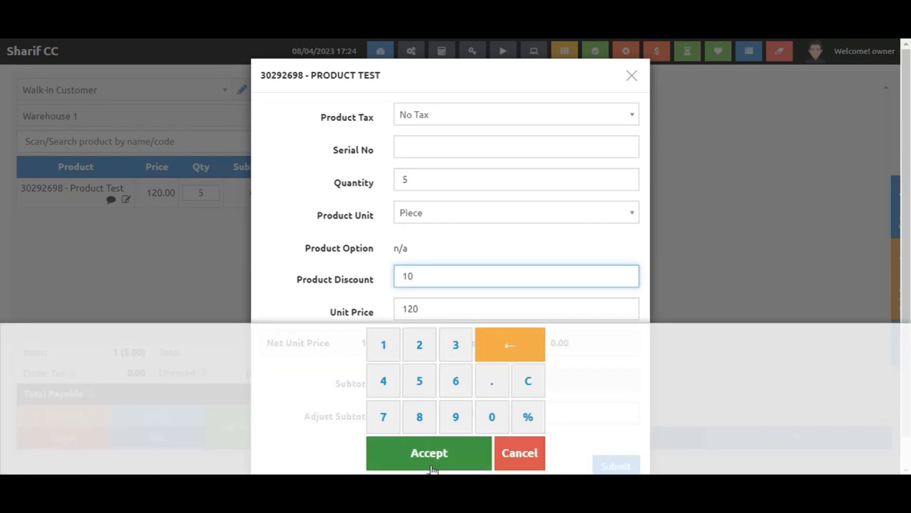
pyautogui.click(432, 456)
pyautogui.click(616, 466)
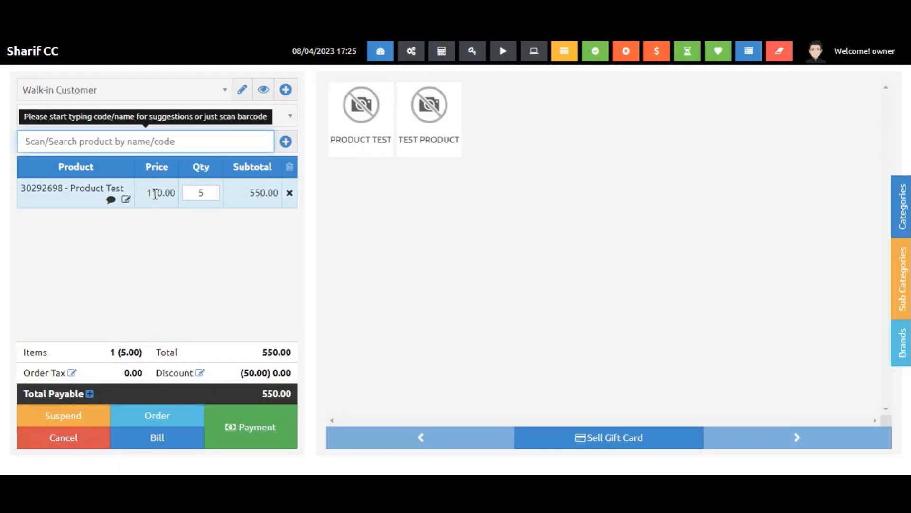
# Change the Product Test line's product discount to 10% and submit the line edit.
pyautogui.click(126, 200)
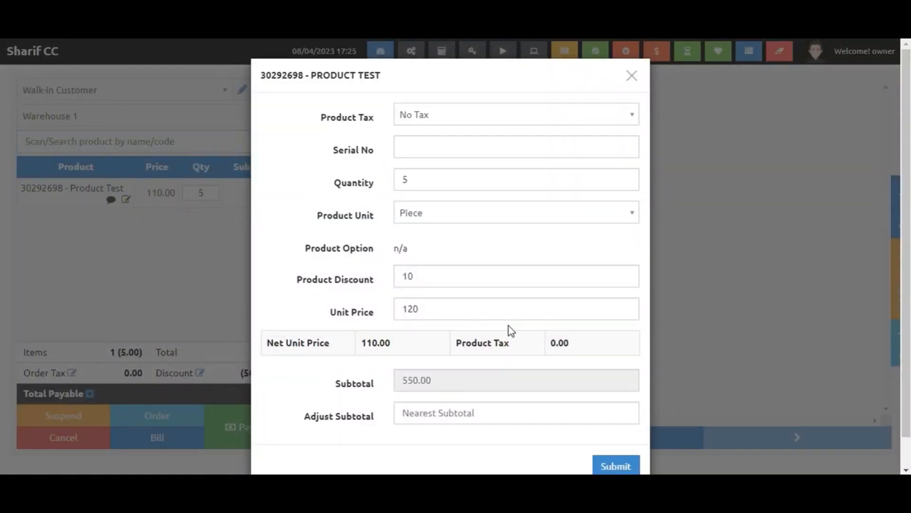
pyautogui.click(461, 285)
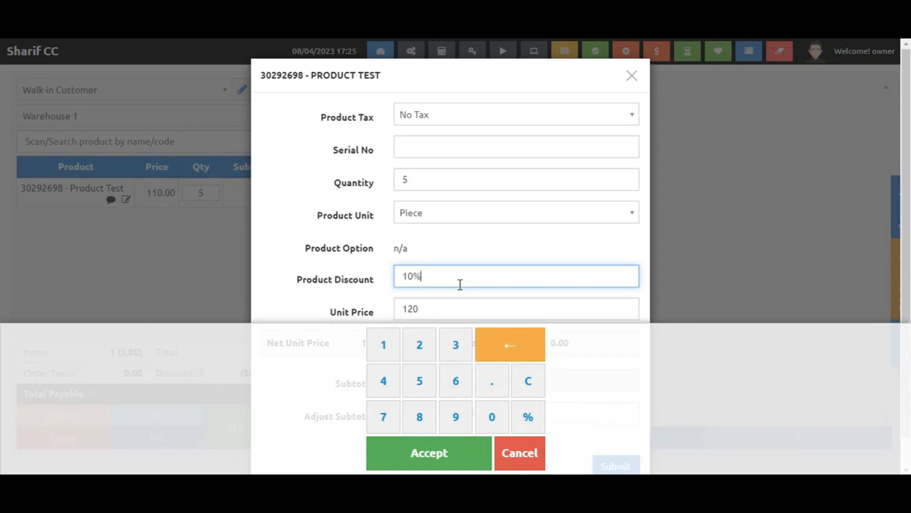
pyautogui.click(428, 453)
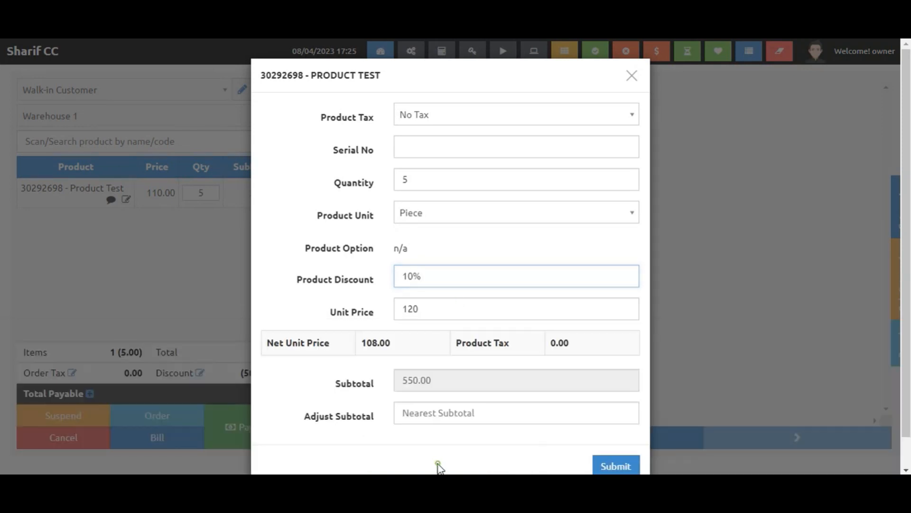
pyautogui.click(616, 466)
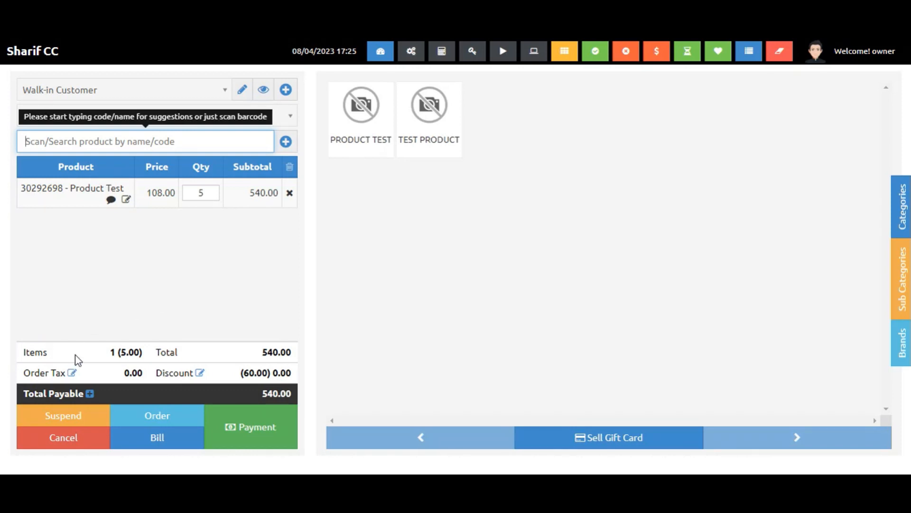
# Apply an order tax to the POS order and update it.
pyautogui.click(73, 374)
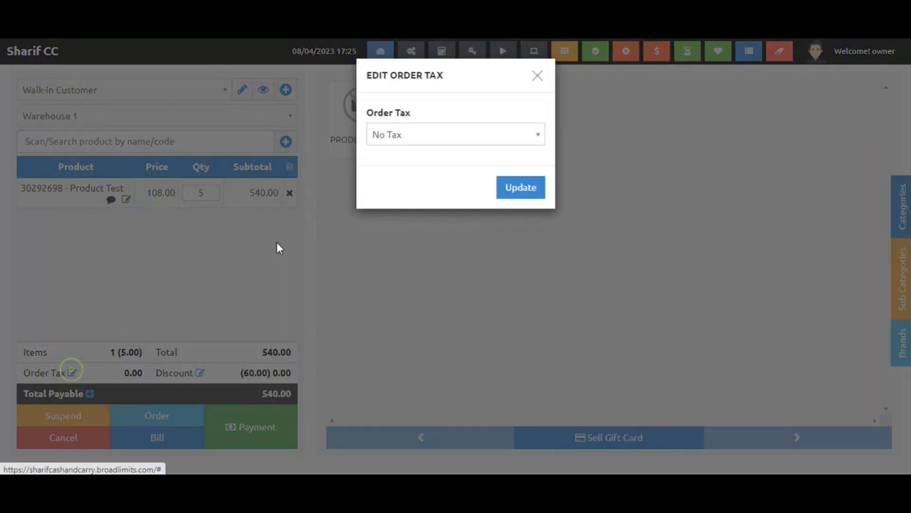
pyautogui.click(437, 129)
pyautogui.click(428, 175)
pyautogui.click(509, 194)
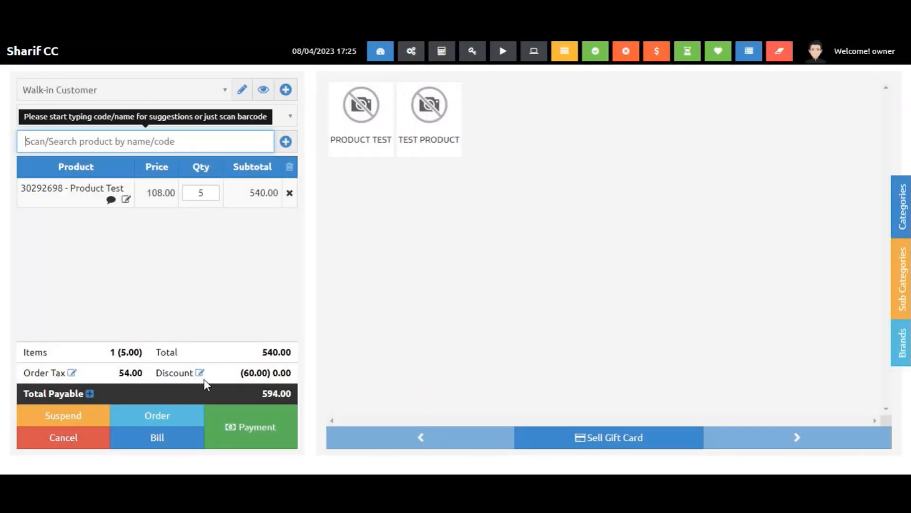
# Add another Product Test line to the order by searching "p".
pyautogui.click(200, 373)
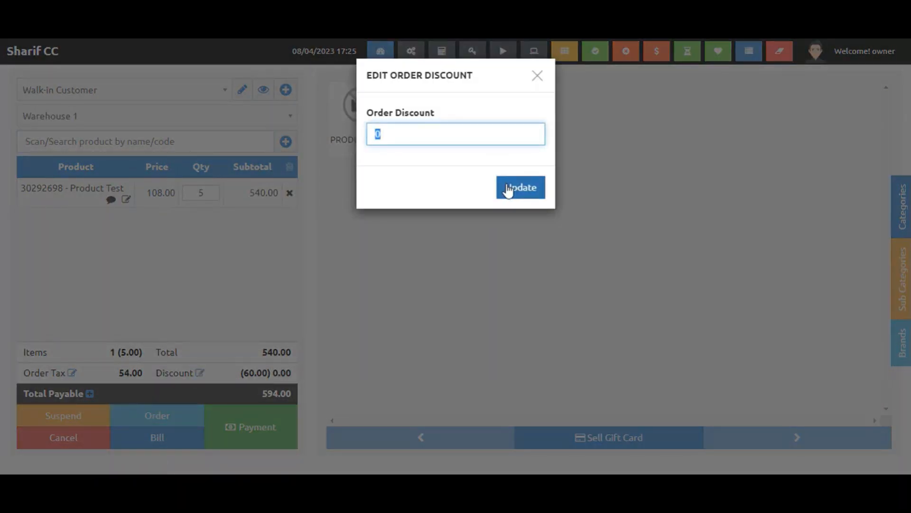
pyautogui.click(538, 76)
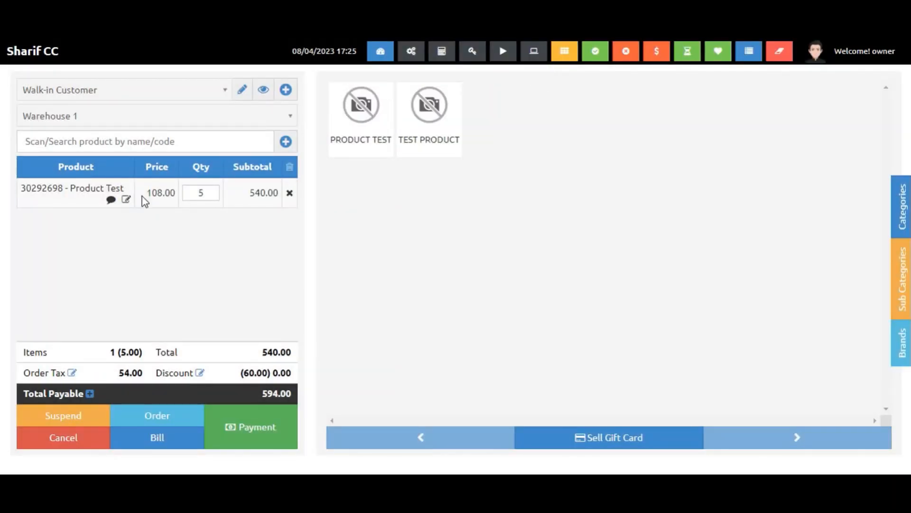
pyautogui.click(160, 141)
pyautogui.write('p')
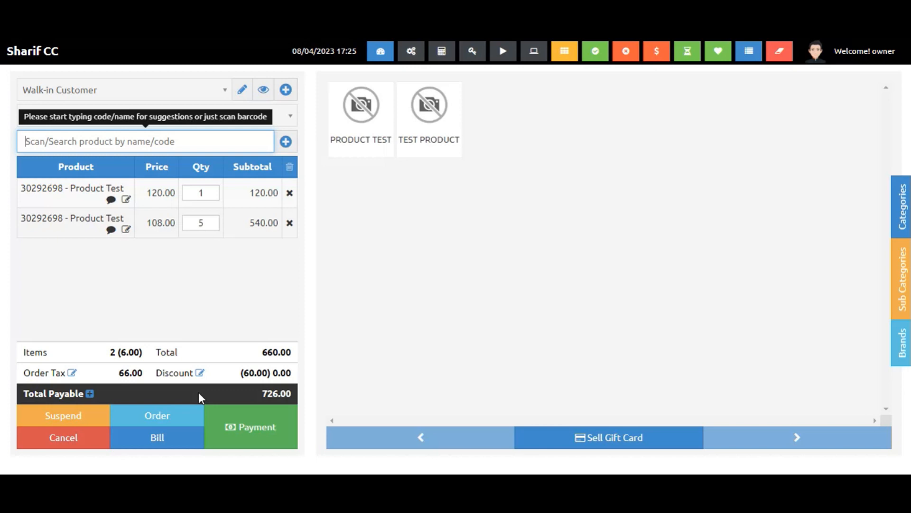
# Set the order discount to 10% and update it.
pyautogui.click(200, 372)
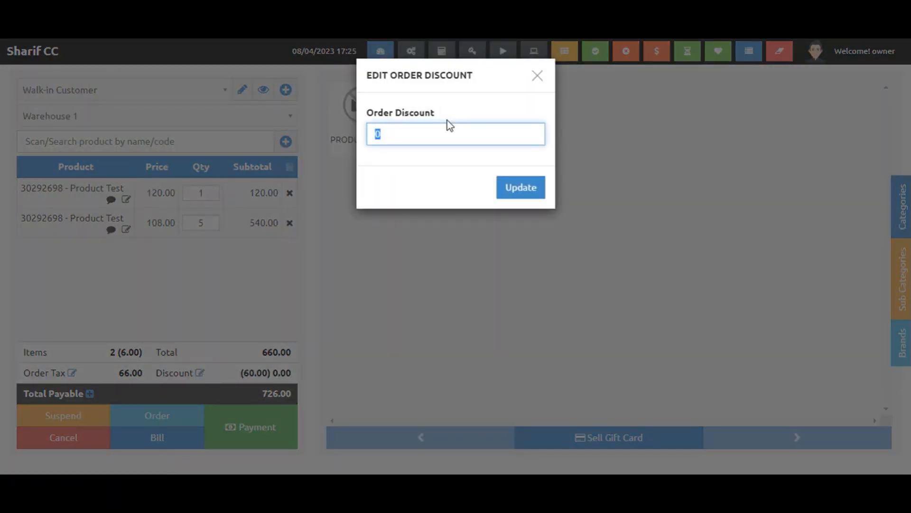
pyautogui.write('10%')
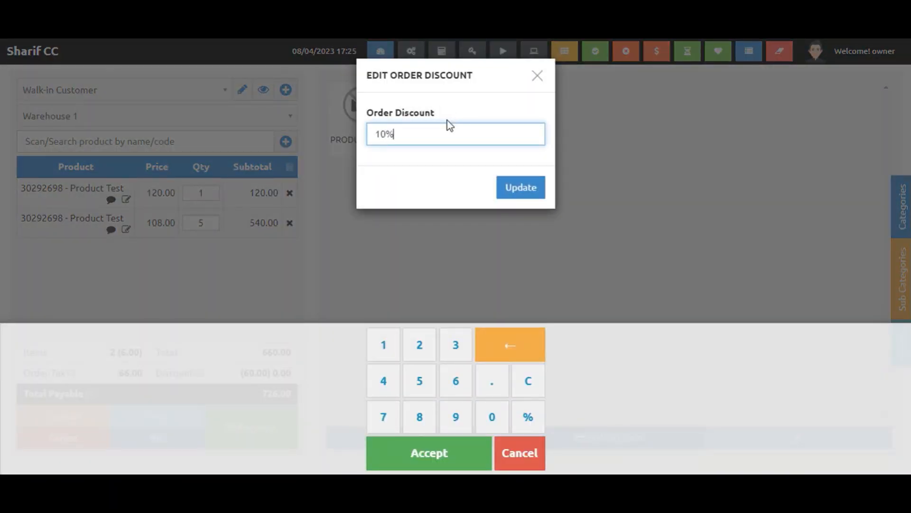
pyautogui.click(509, 187)
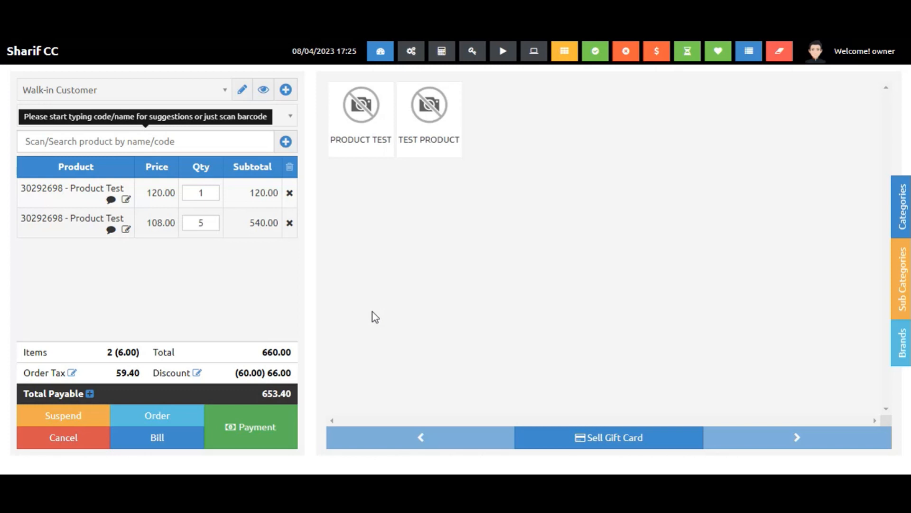
# Suspend the sale with the reference note "Getting more products".
pyautogui.click(70, 413)
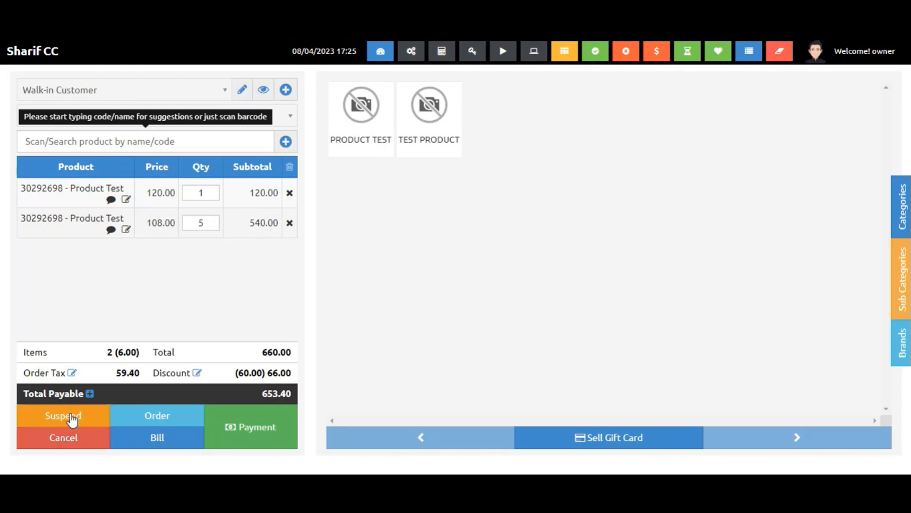
pyautogui.click(500, 163)
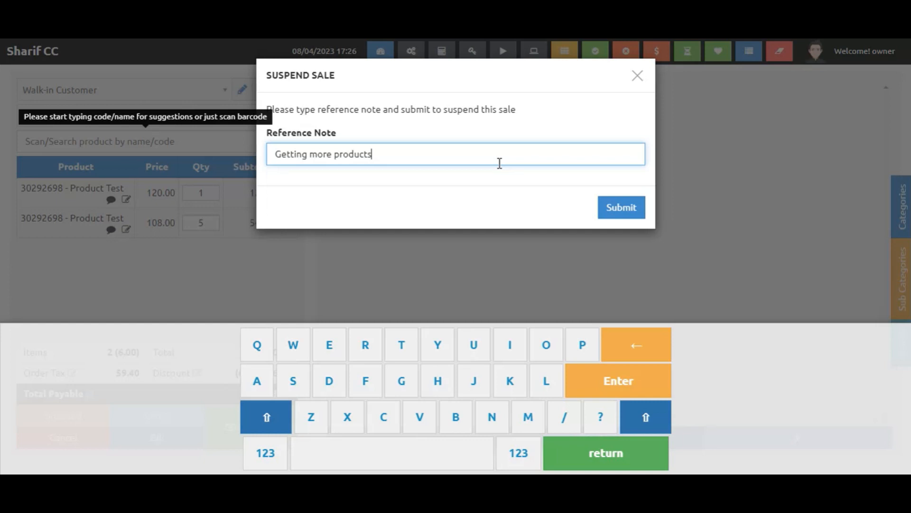
pyautogui.click(620, 209)
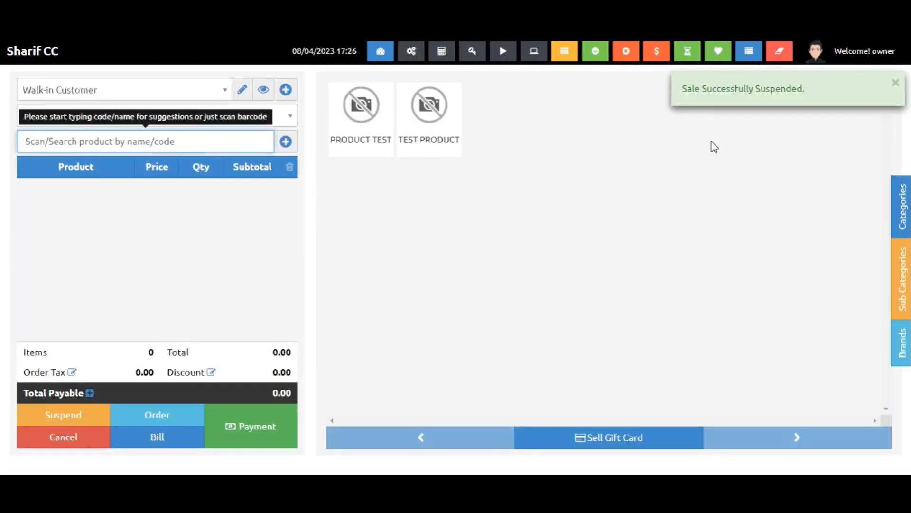
pyautogui.click(895, 83)
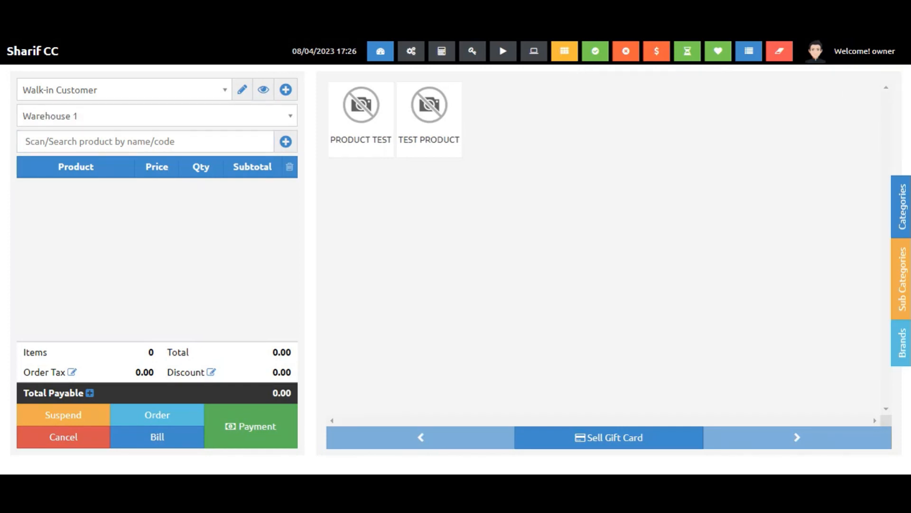
# Reopen the suspended "Getting more products" sale and open its payment to finalize it.
pyautogui.click(564, 52)
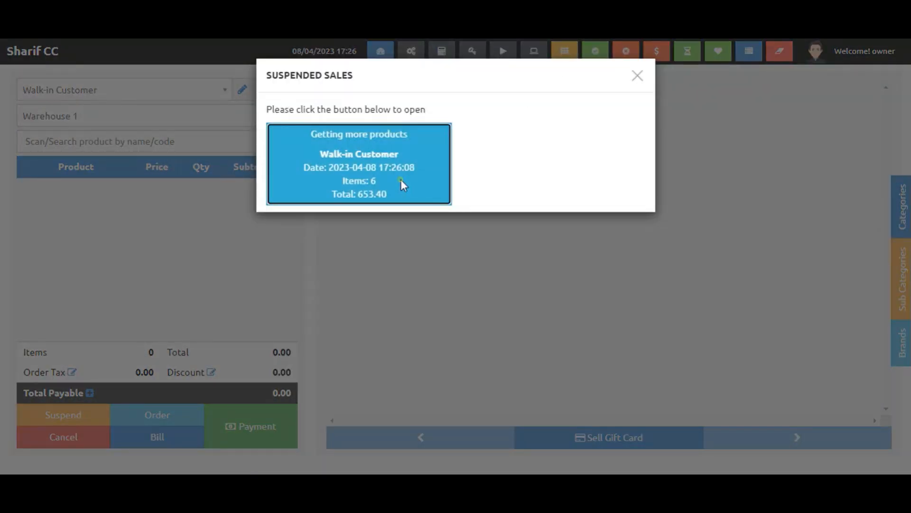
pyautogui.click(400, 181)
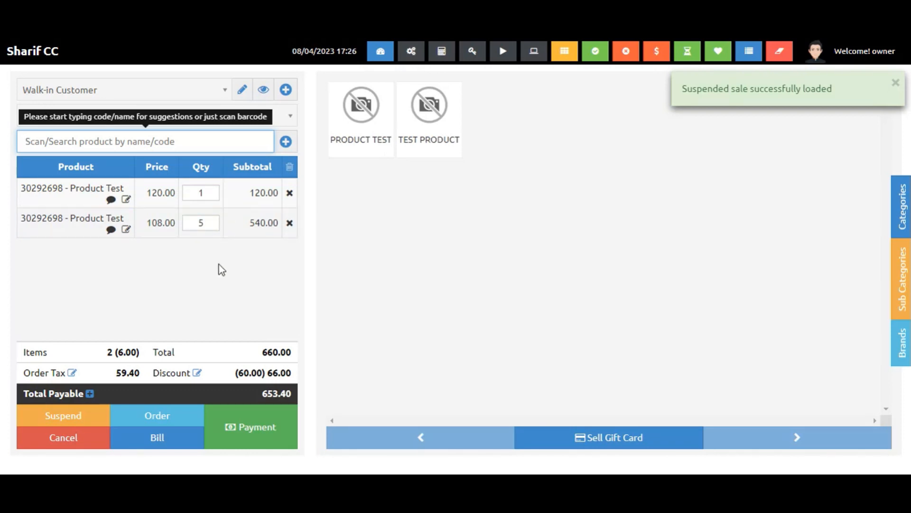
pyautogui.click(240, 435)
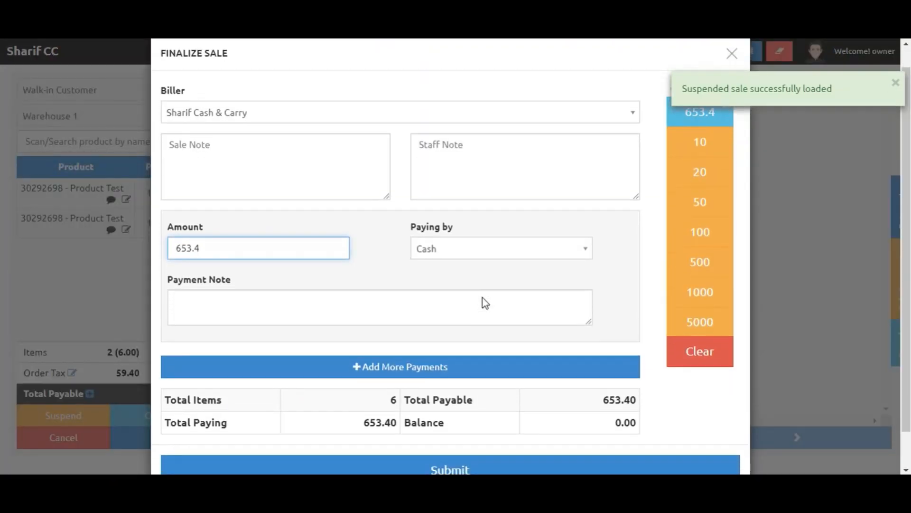
pyautogui.click(285, 146)
pyautogui.click(427, 143)
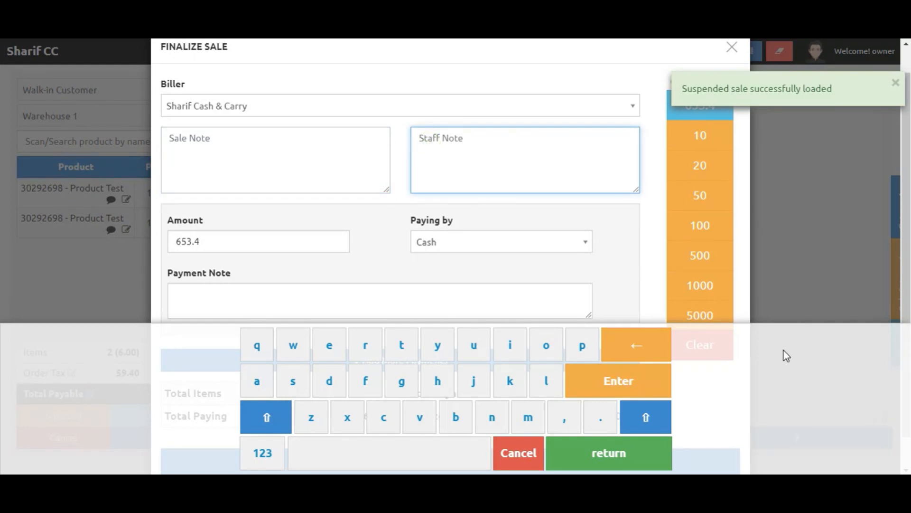
pyautogui.click(609, 452)
pyautogui.scroll(-1, 334, 178)
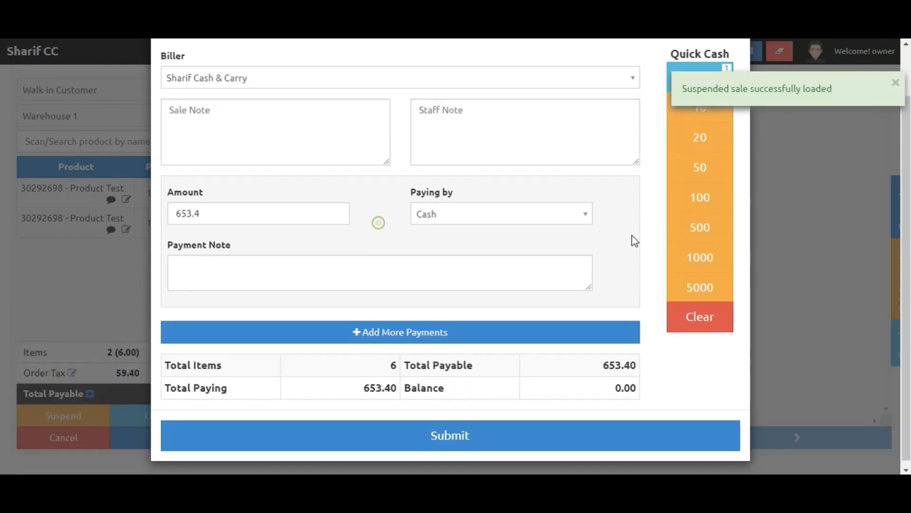
pyautogui.click(896, 82)
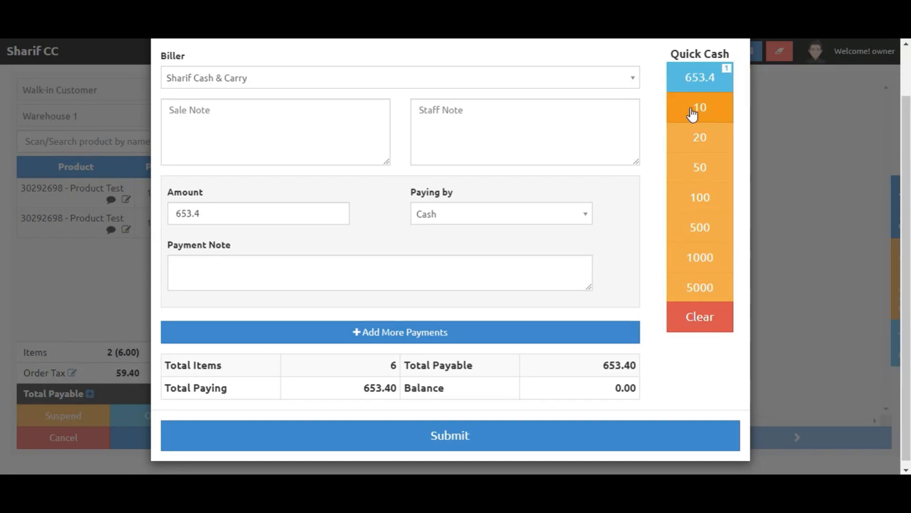
# Try quick cash amounts of 1000, 500 and 500, then clear the payment amount.
pyautogui.click(710, 257)
pyautogui.click(705, 237)
pyautogui.click(706, 239)
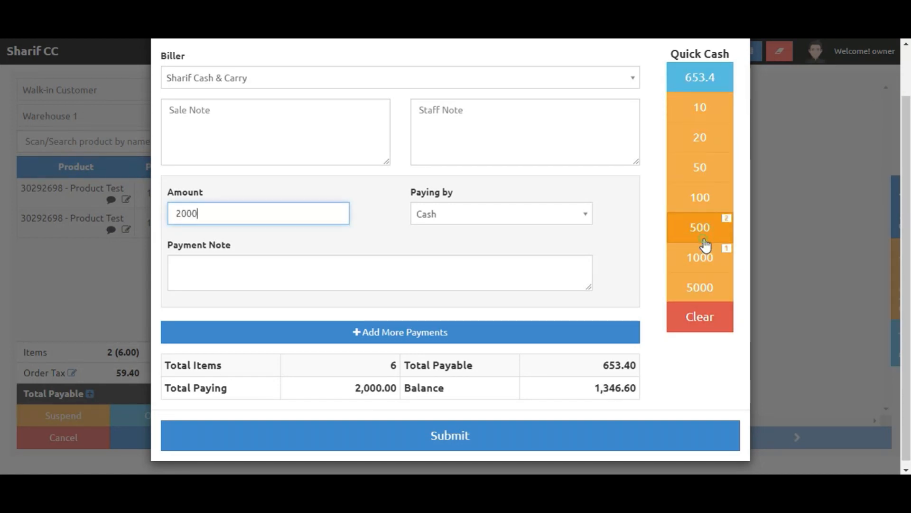
pyautogui.click(708, 316)
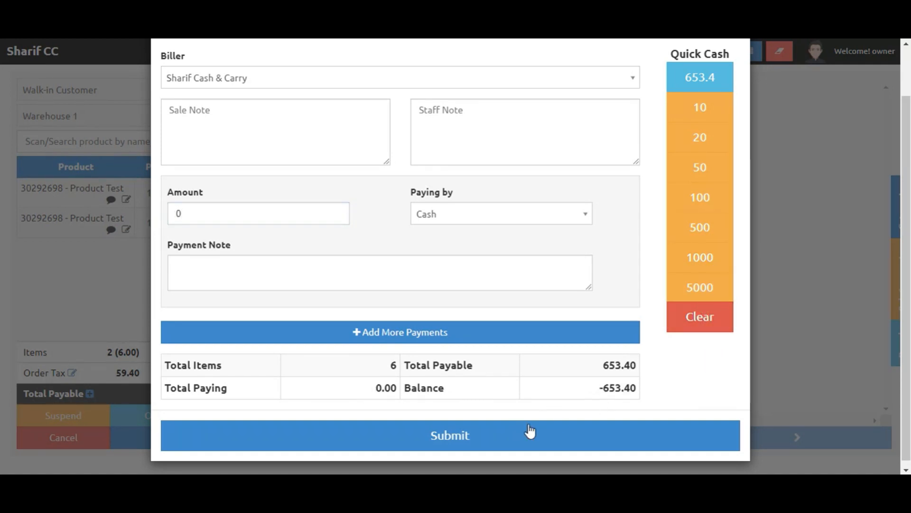
# Attempt to submit the sale with a zero payment amount and cancel.
pyautogui.click(506, 436)
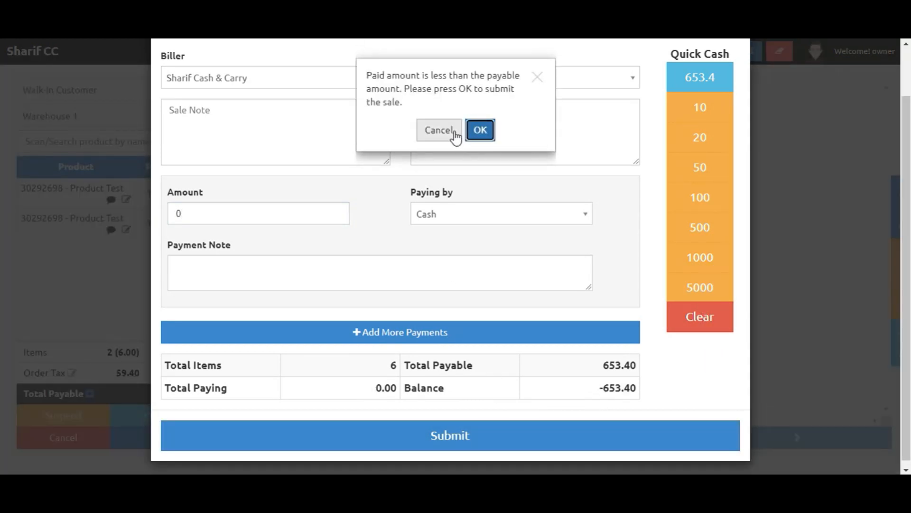
pyautogui.click(535, 79)
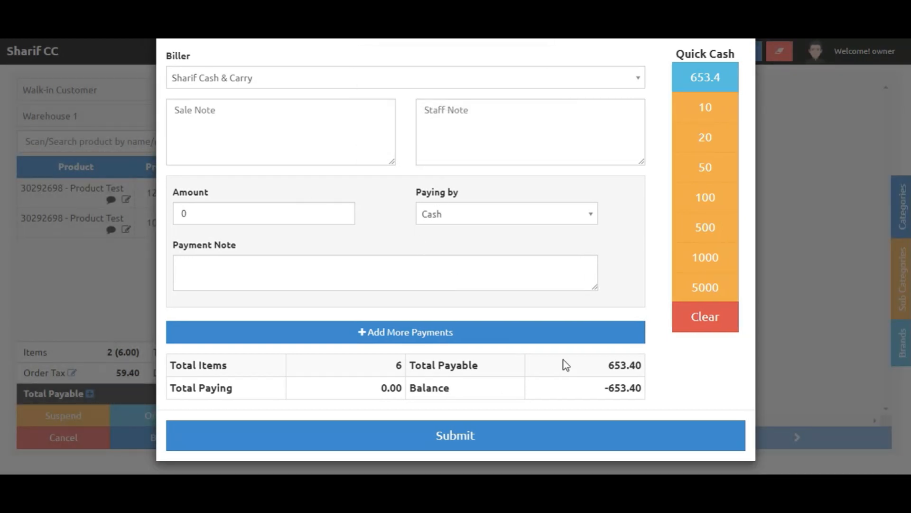
pyautogui.doubleClick(629, 370)
pyautogui.click(230, 214)
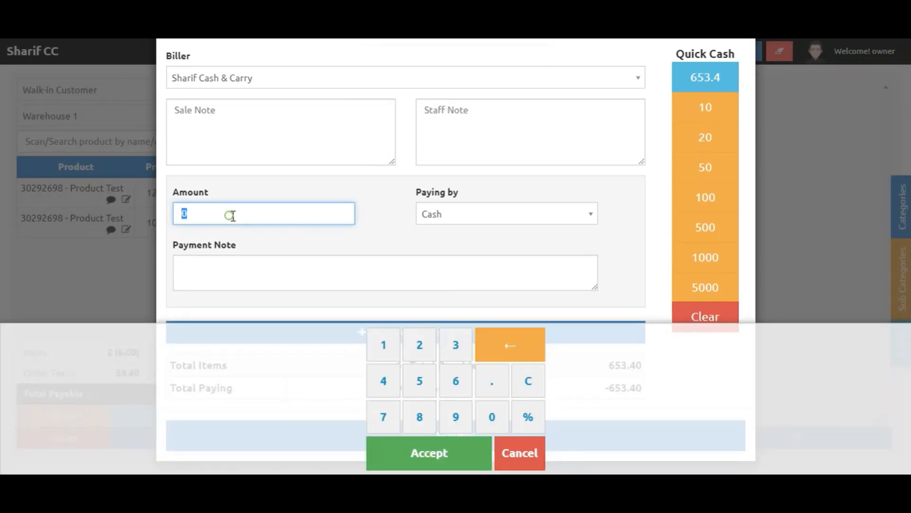
pyautogui.click(516, 459)
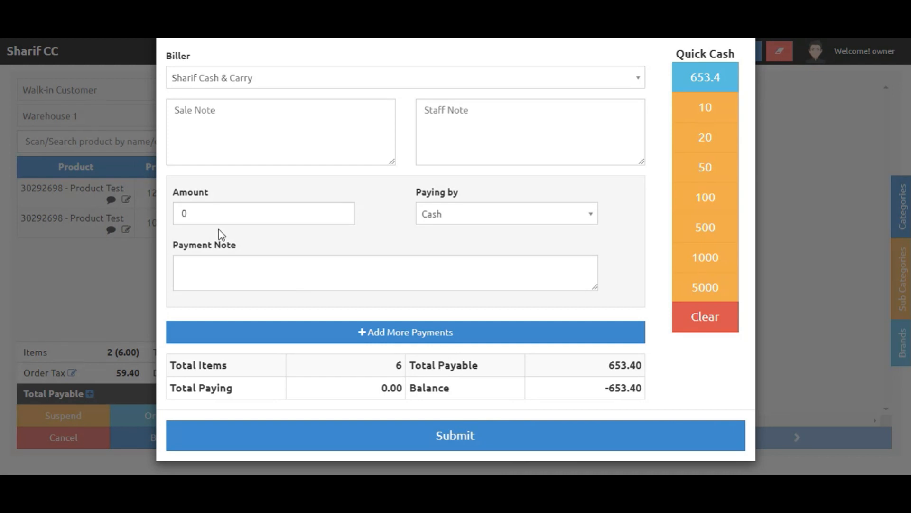
# Enter a cash payment amount of 653.40.
pyautogui.click(204, 208)
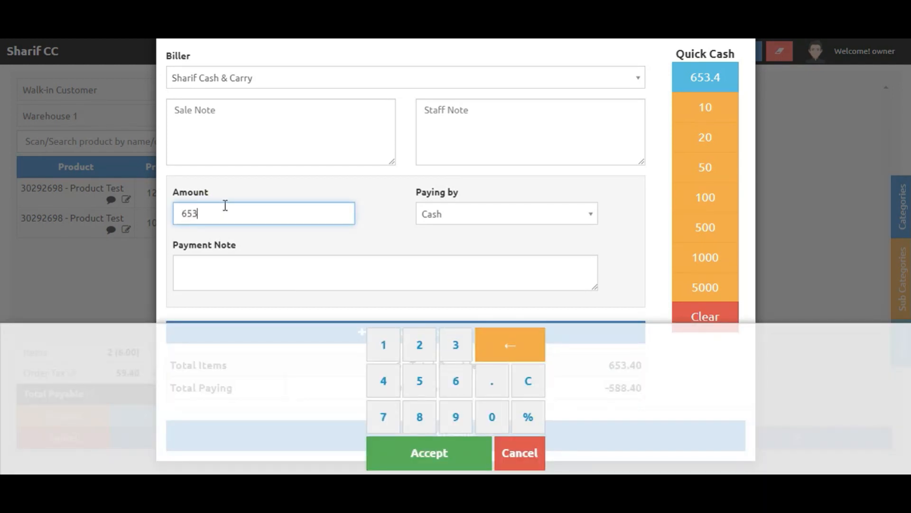
pyautogui.click(457, 460)
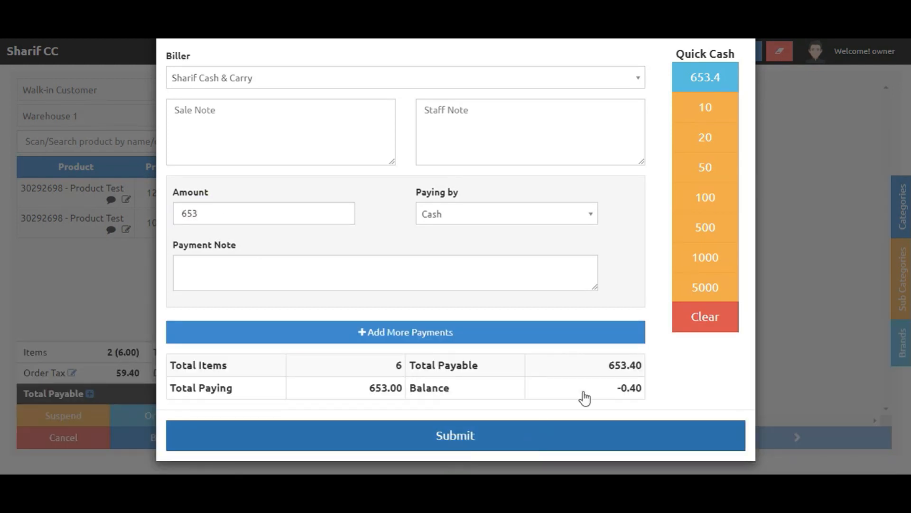
pyautogui.click(265, 211)
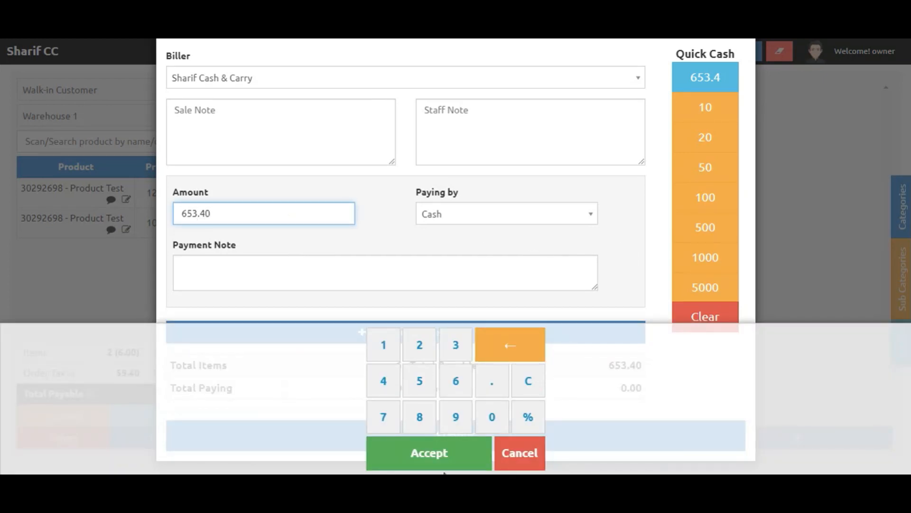
pyautogui.click(442, 452)
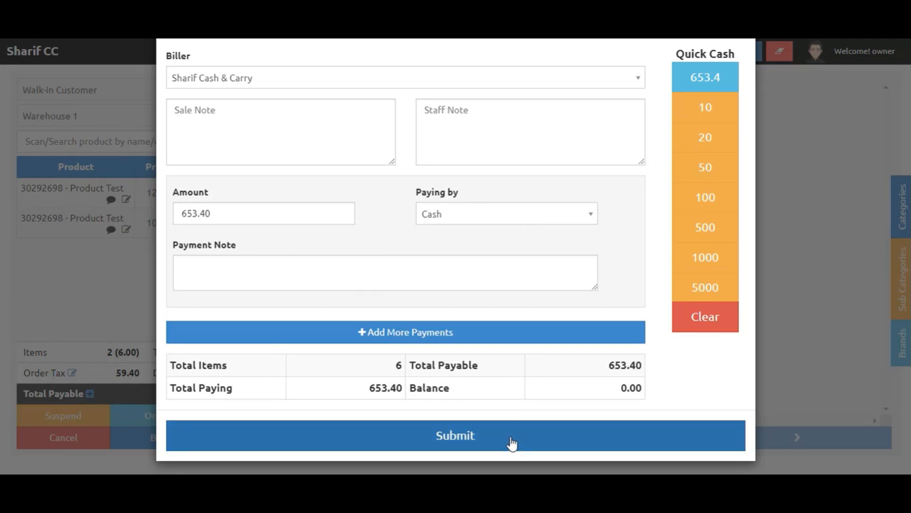
# Submit the sale, dismiss the print dialog and review the sale receipt.
pyautogui.click(449, 442)
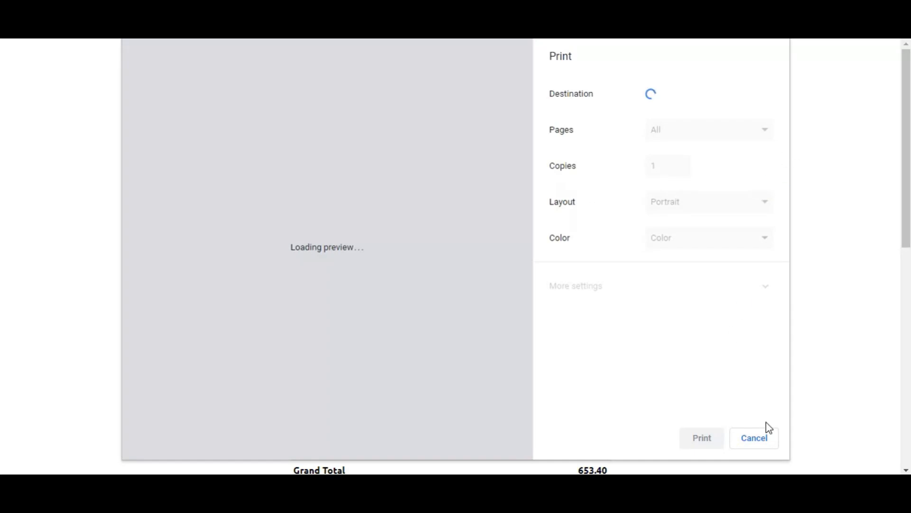
pyautogui.click(757, 435)
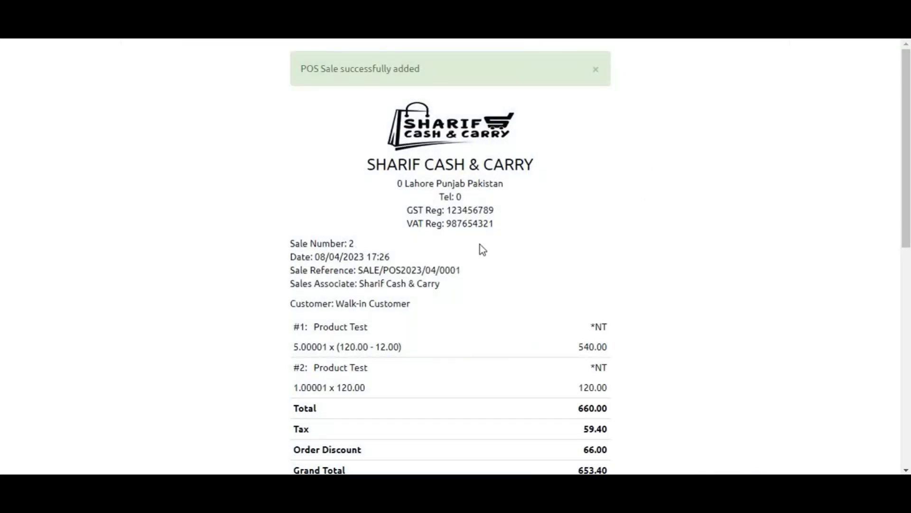
pyautogui.scroll(-2, 409, 177)
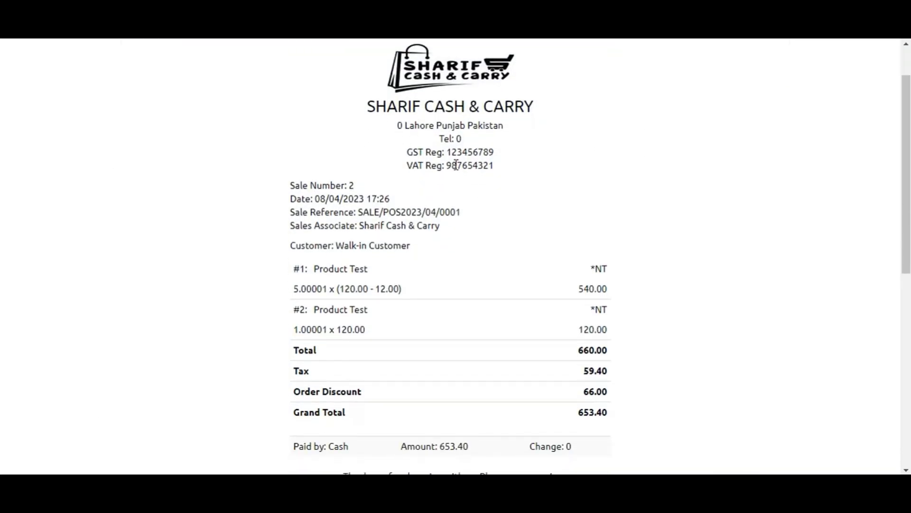
# Examine the sale receipt's store header, sale details and line items with their discounted prices.
pyautogui.moveTo(436, 154); pyautogui.dragTo(407, 156)
pyautogui.click(418, 171)
pyautogui.scroll(2, 417, 170)
pyautogui.moveTo(424, 196); pyautogui.dragTo(504, 185)
pyautogui.scroll(-3, 451, 266)
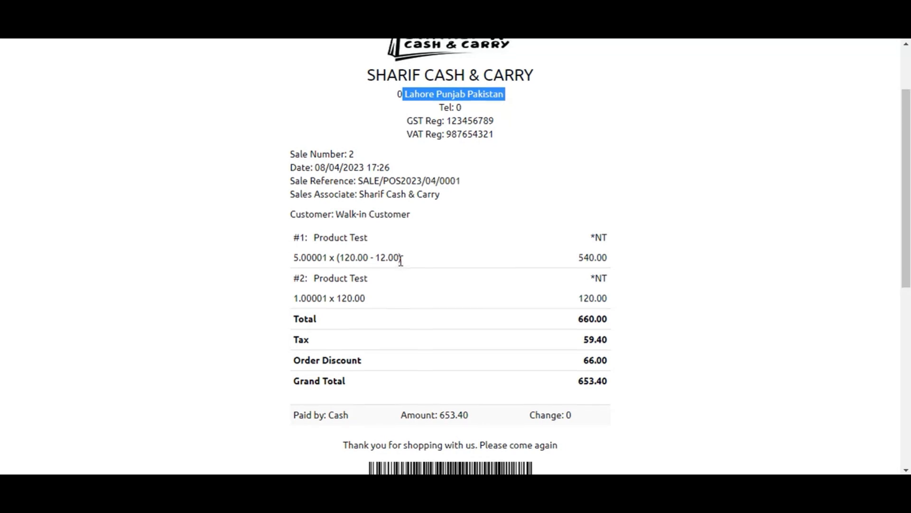
pyautogui.scroll(-2, 401, 259)
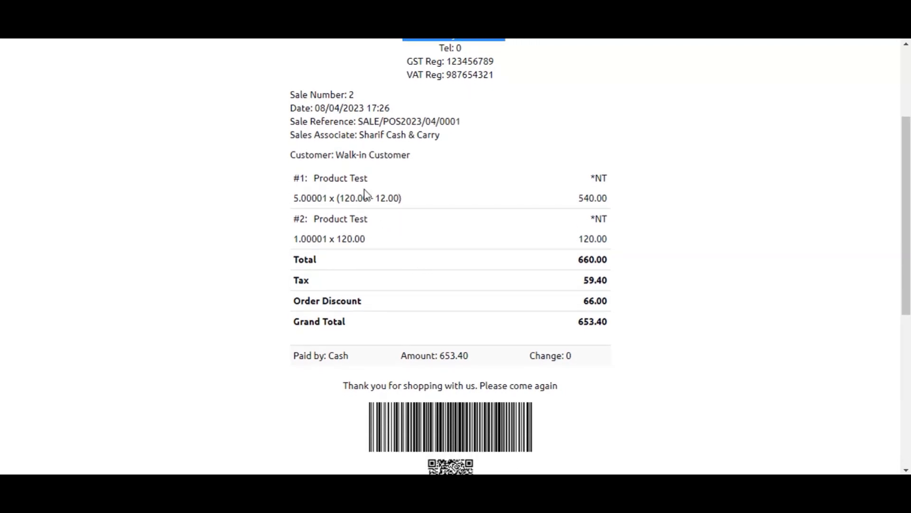
pyautogui.scroll(-2, 365, 192)
pyautogui.moveTo(299, 115); pyautogui.dragTo(365, 118)
pyautogui.click(280, 160)
pyautogui.moveTo(288, 155); pyautogui.dragTo(293, 127)
pyautogui.doubleClick(300, 132)
pyautogui.click(305, 134)
pyautogui.doubleClick(299, 130)
pyautogui.click(336, 129)
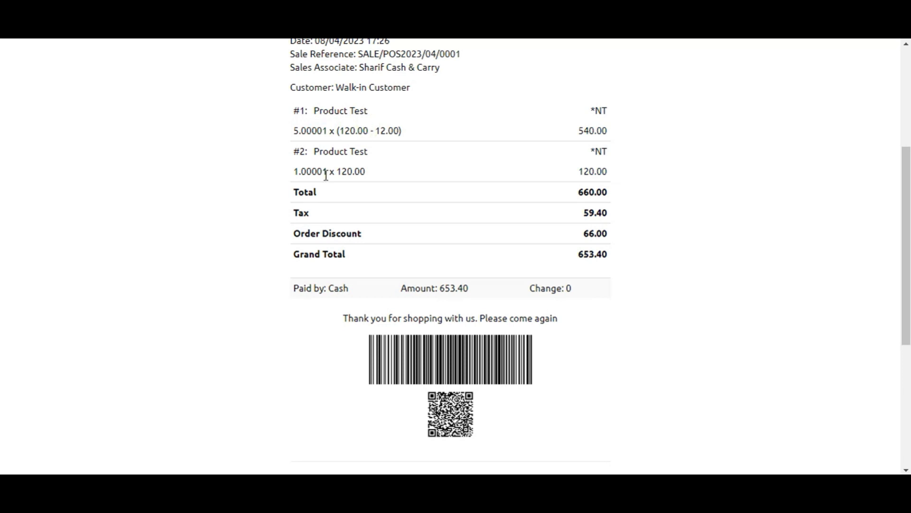
pyautogui.doubleClick(297, 171)
pyautogui.click(331, 171)
pyautogui.doubleClick(346, 170)
pyautogui.doubleClick(353, 130)
pyautogui.click(359, 128)
pyautogui.moveTo(344, 132); pyautogui.dragTo(398, 126)
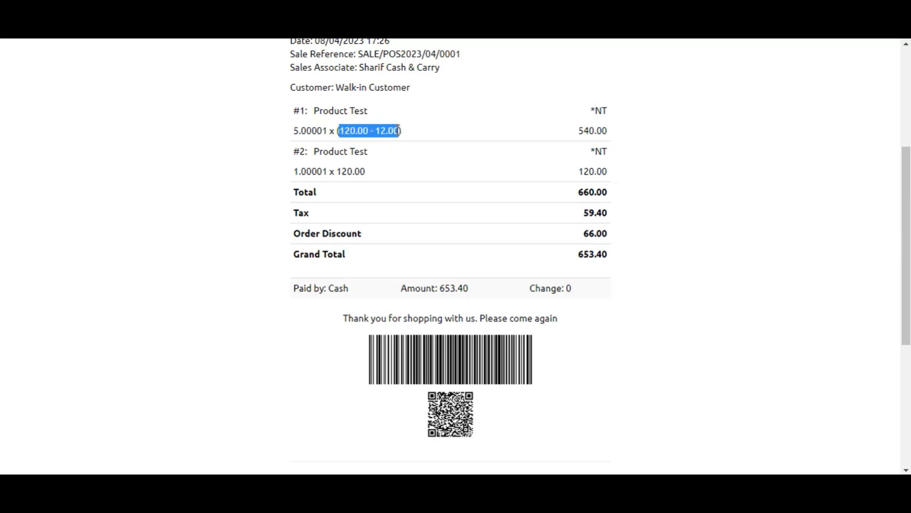
# Review the receipt totals, tax, order discount, payment line and the actions below them.
pyautogui.scroll(-1, 368, 198)
pyautogui.click(315, 148)
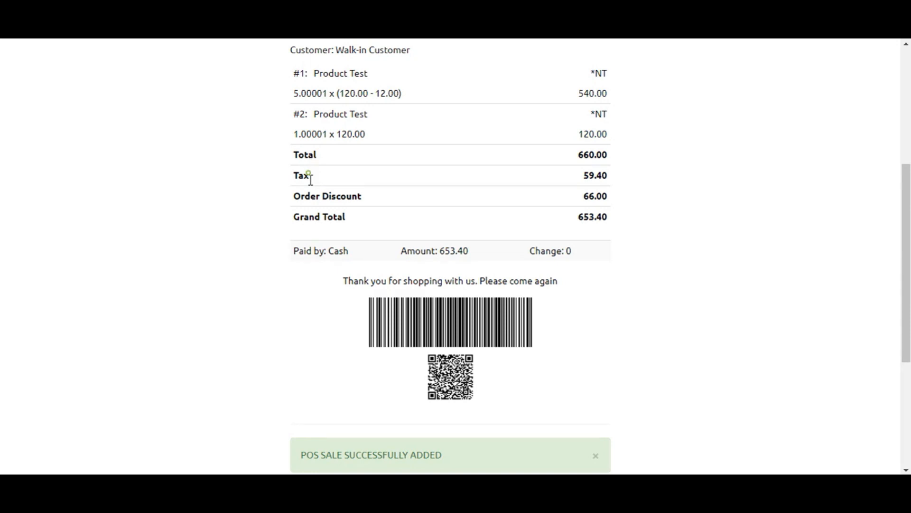
pyautogui.doubleClick(332, 218)
pyautogui.click(323, 227)
pyautogui.moveTo(288, 269); pyautogui.dragTo(539, 252)
pyautogui.click(540, 251)
pyautogui.scroll(-1, 488, 278)
pyautogui.moveTo(421, 274); pyautogui.dragTo(417, 266)
pyautogui.scroll(-1, 412, 318)
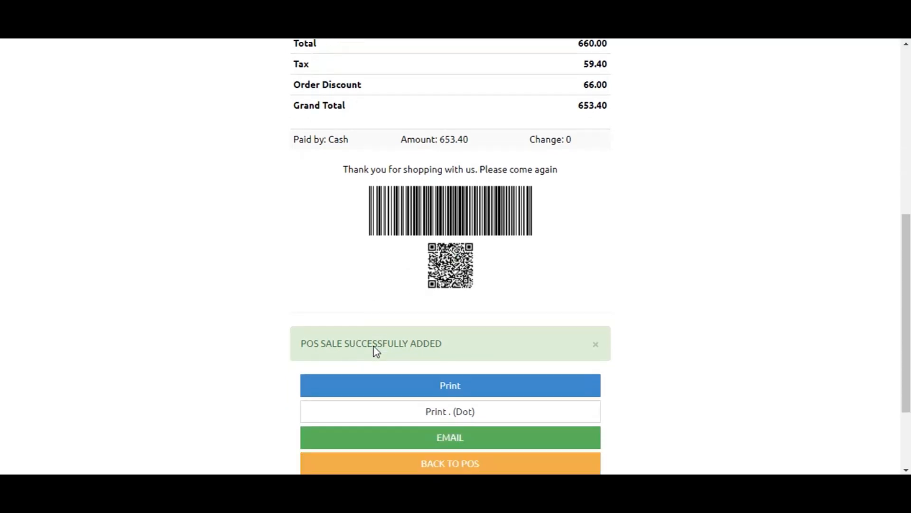
pyautogui.scroll(-2, 377, 351)
# Try printing the receipt, cancel the print dialog and return to the POS screen.
pyautogui.click(444, 294)
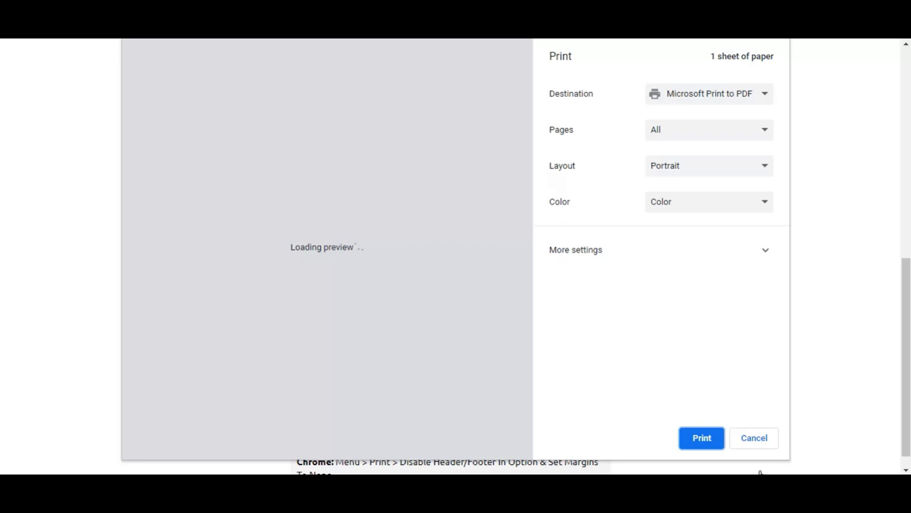
pyautogui.click(750, 436)
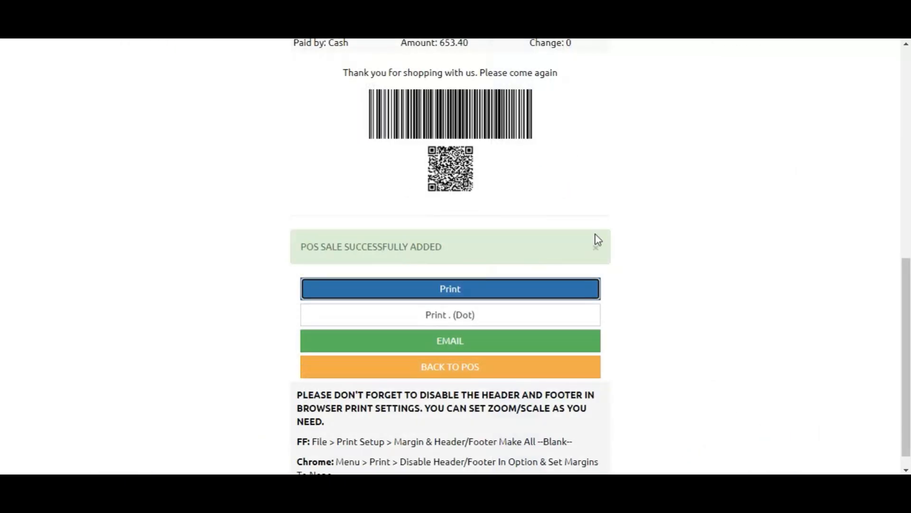
pyautogui.scroll(10, 596, 234)
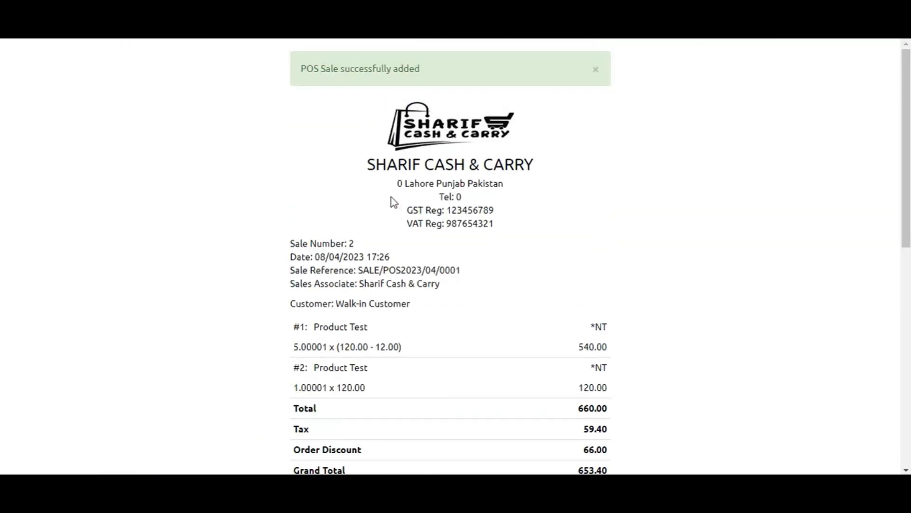
pyautogui.scroll(-10, 392, 199)
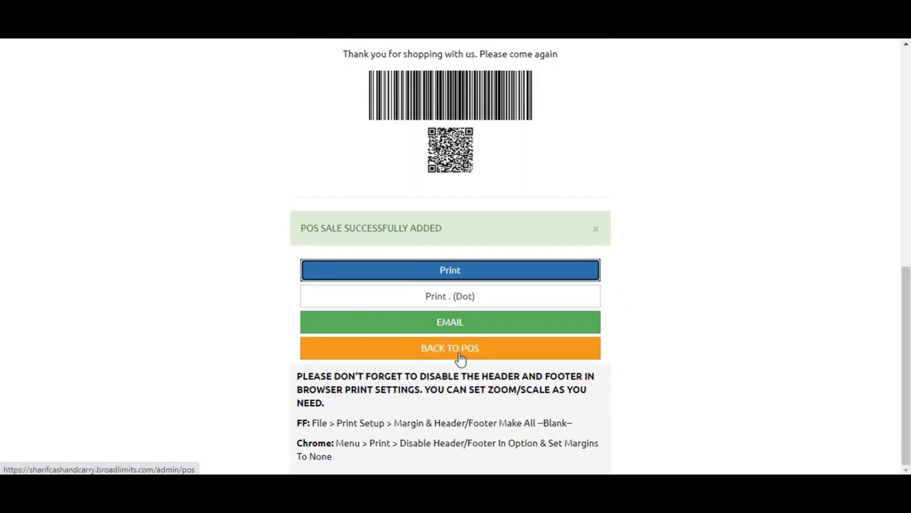
pyautogui.click(468, 356)
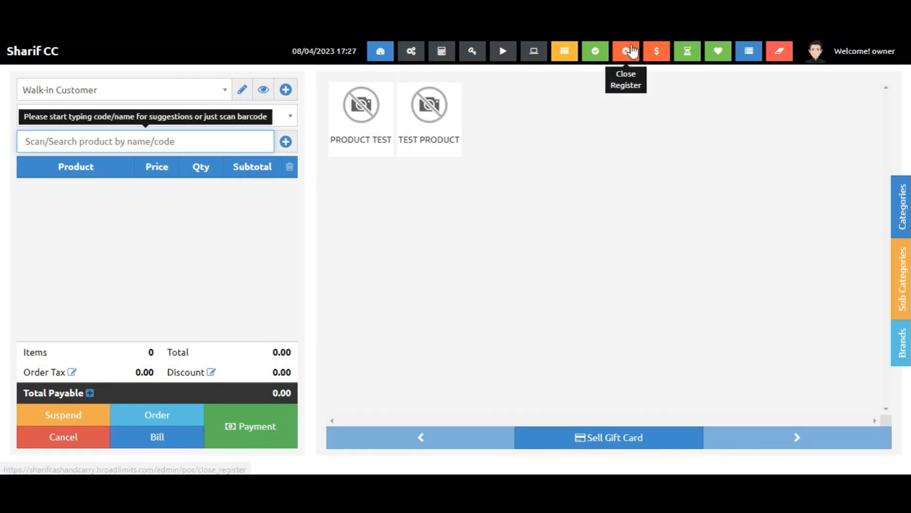
# Review the register details summary of cash in hand and payments, then close it.
pyautogui.click(596, 51)
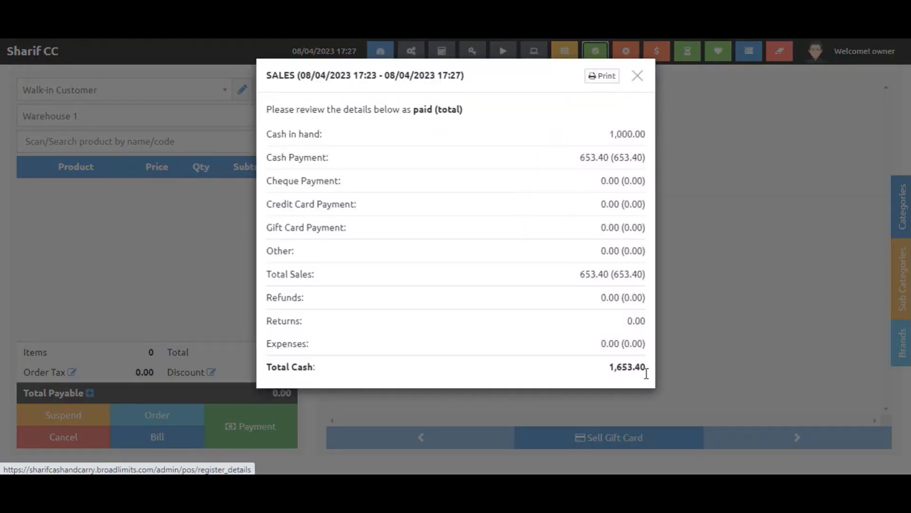
pyautogui.doubleClick(623, 369)
pyautogui.click(566, 161)
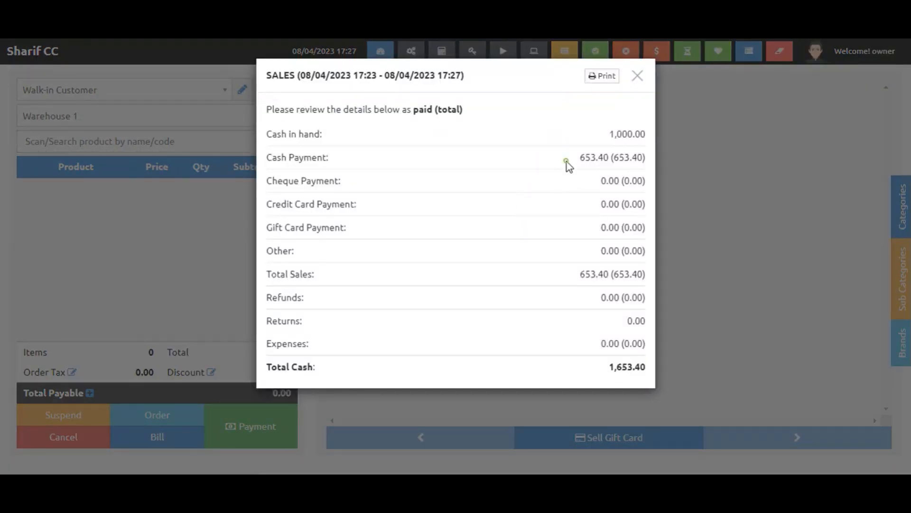
pyautogui.doubleClick(618, 132)
pyautogui.doubleClick(593, 157)
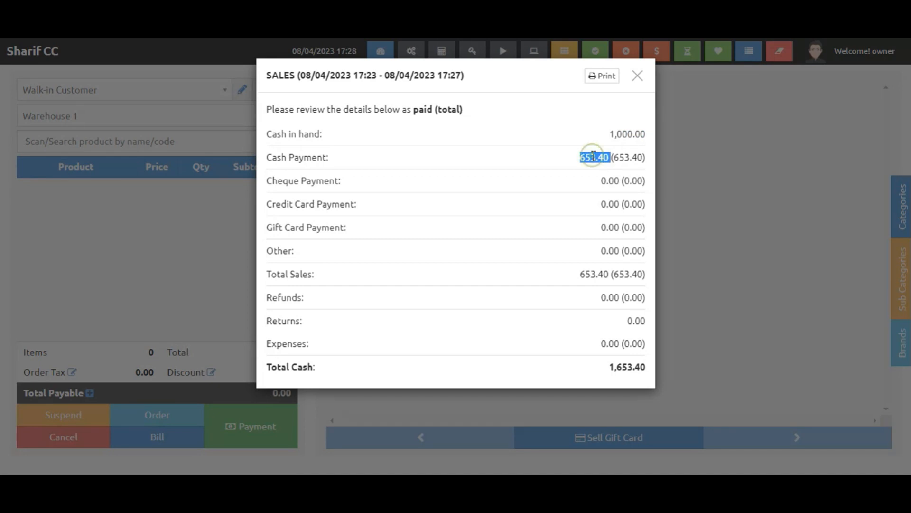
pyautogui.moveTo(328, 159); pyautogui.dragTo(326, 166)
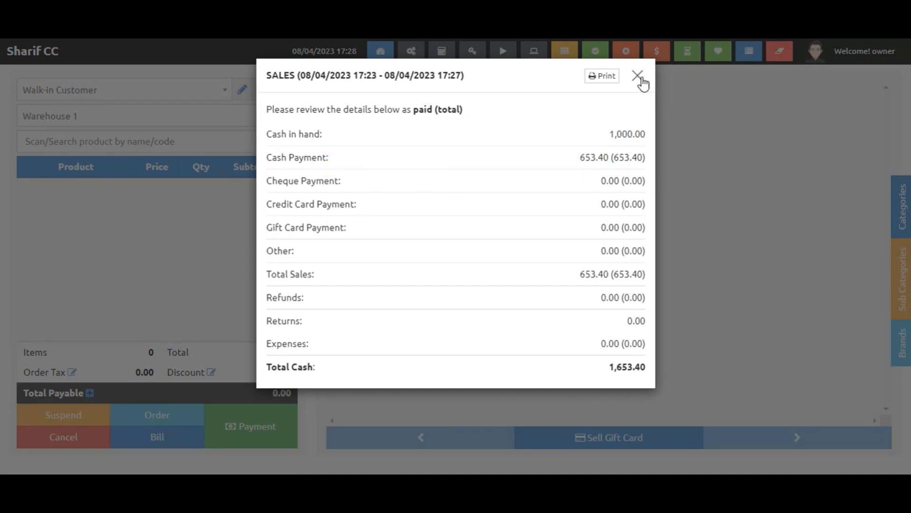
pyautogui.moveTo(609, 158); pyautogui.dragTo(576, 160)
pyautogui.click(638, 75)
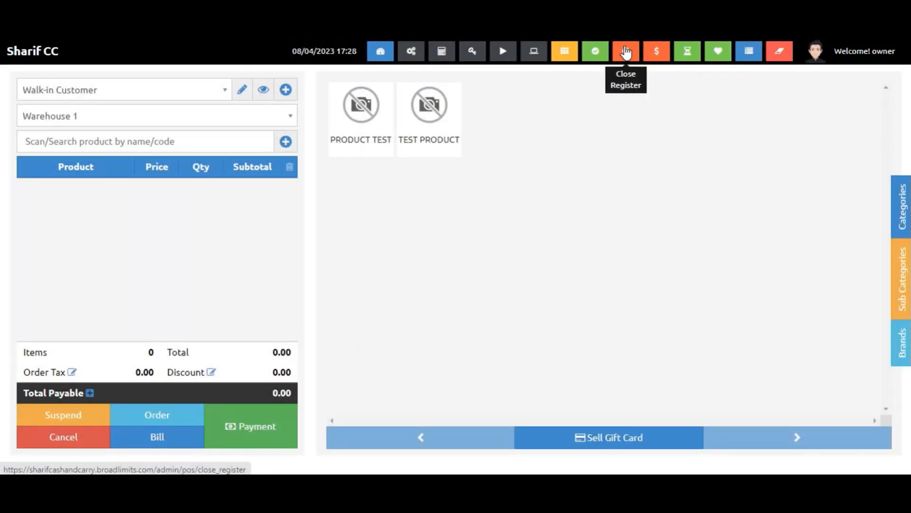
# Review the day profit and loss summary and today's sale summary.
pyautogui.click(694, 49)
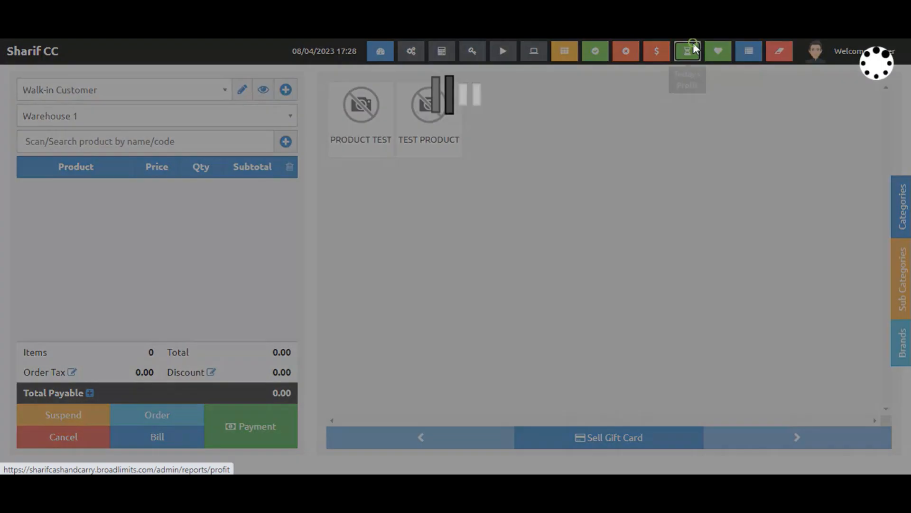
pyautogui.moveTo(277, 167); pyautogui.dragTo(324, 194)
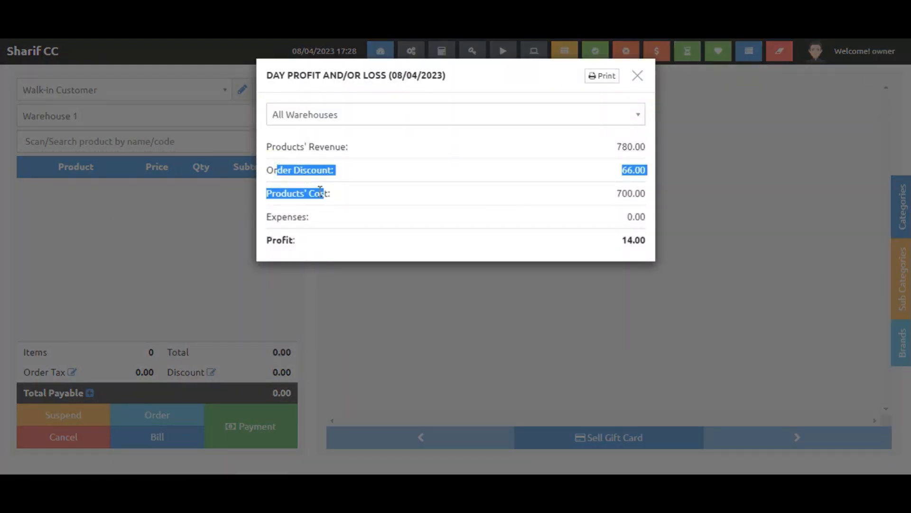
pyautogui.doubleClick(334, 155)
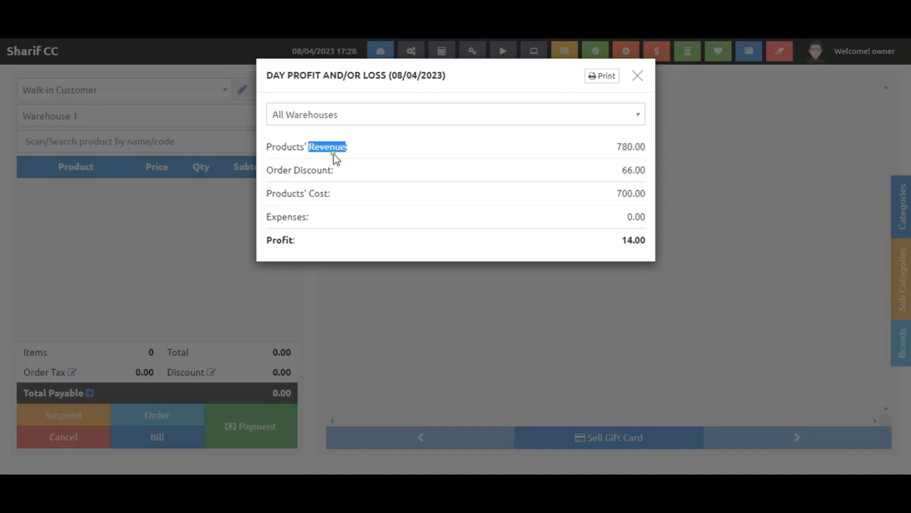
pyautogui.doubleClick(302, 157)
pyautogui.click(615, 161)
pyautogui.doubleClick(636, 171)
pyautogui.click(628, 190)
pyautogui.doubleClick(636, 240)
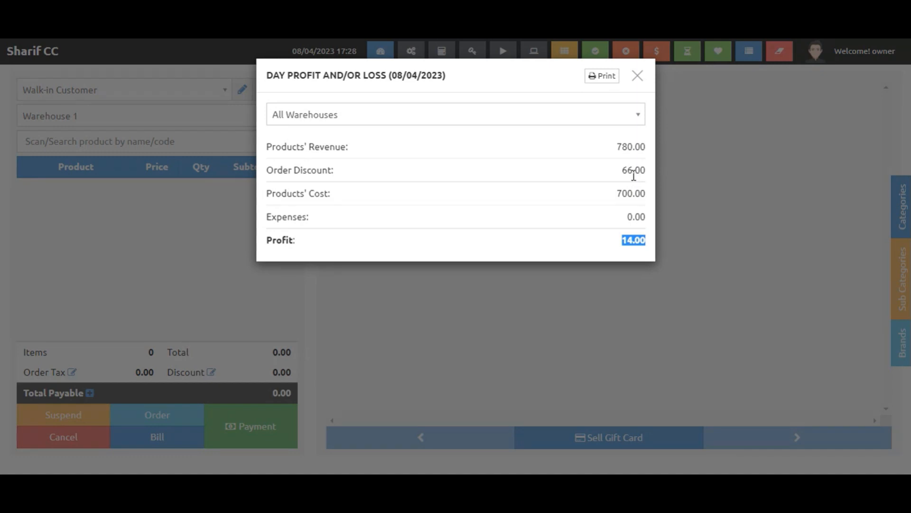
pyautogui.click(742, 169)
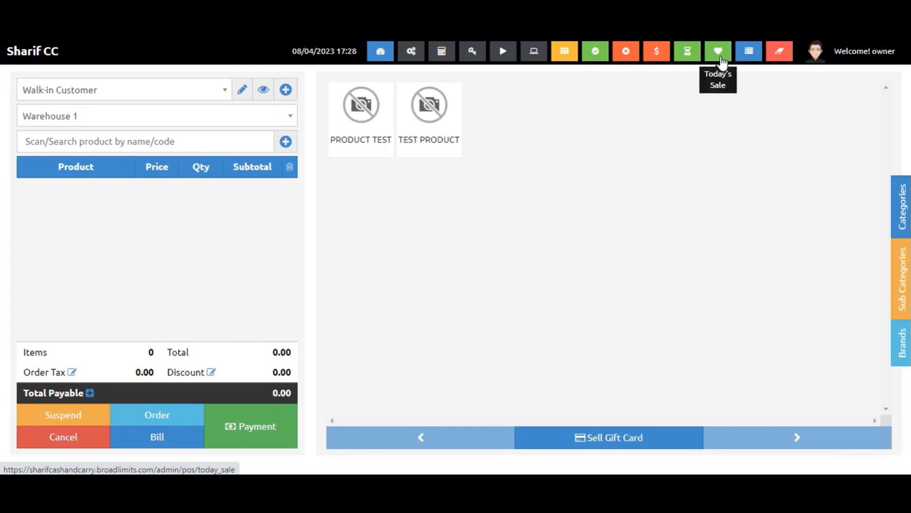
pyautogui.click(721, 56)
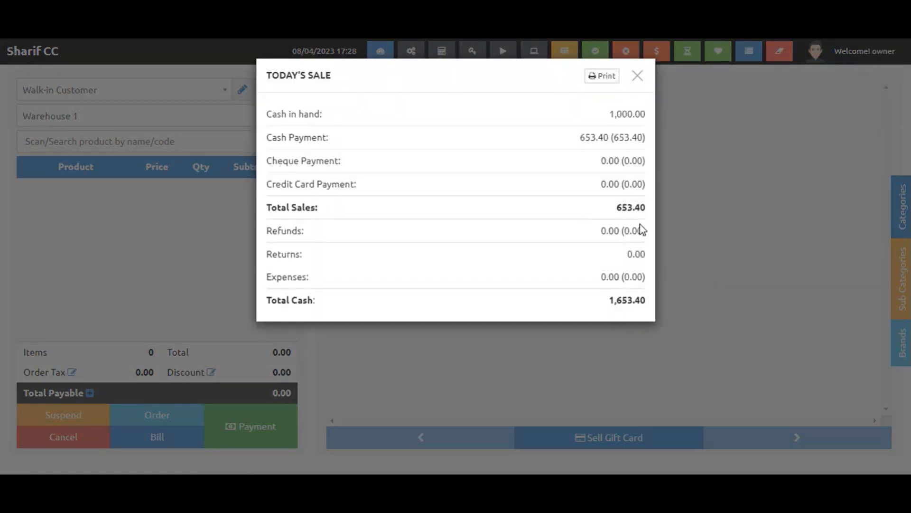
pyautogui.click(719, 90)
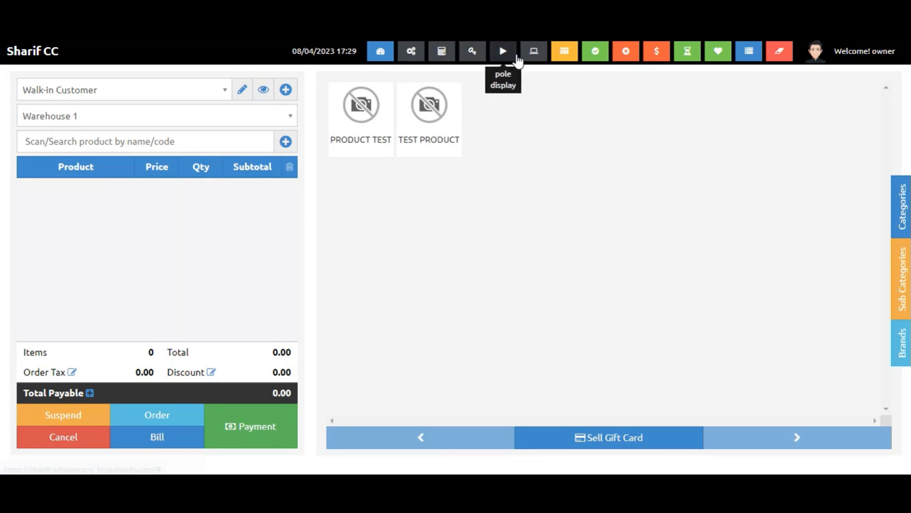
# Open the POS calculator and view the list of shortcut keys.
pyautogui.click(442, 52)
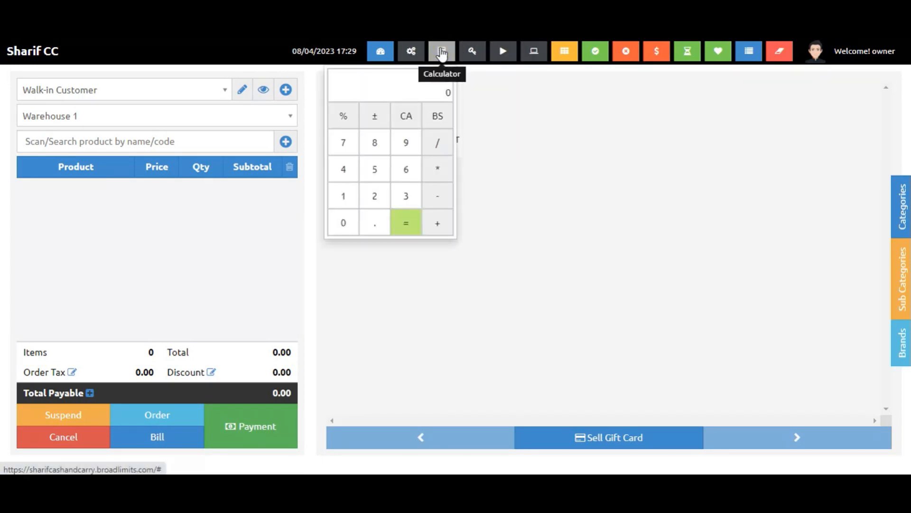
pyautogui.click(411, 51)
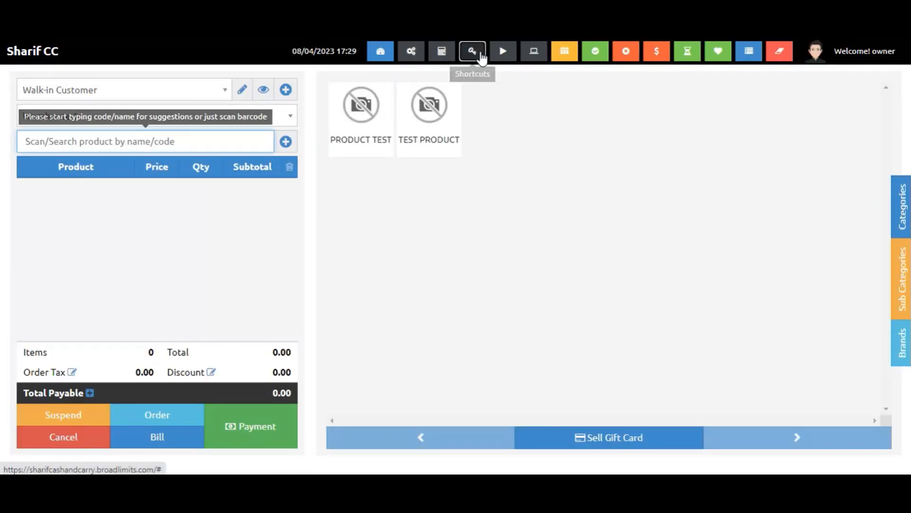
pyautogui.click(476, 53)
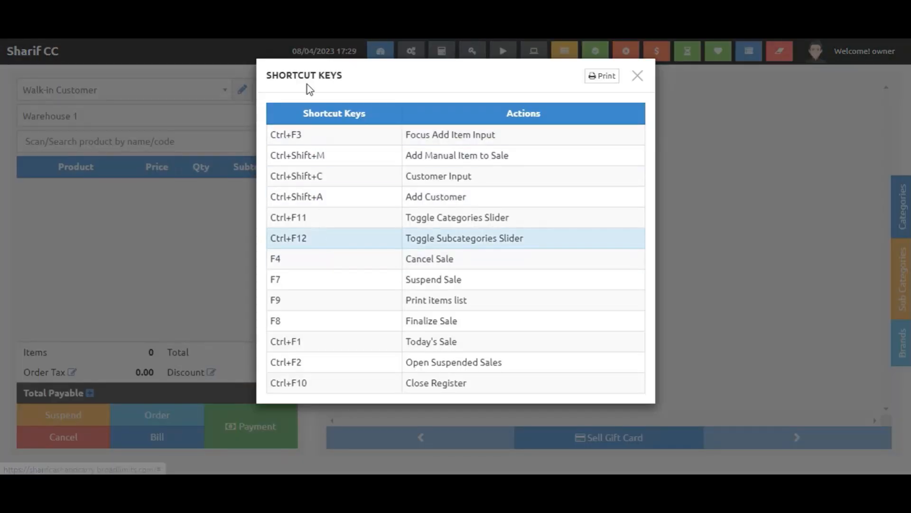
pyautogui.click(648, 76)
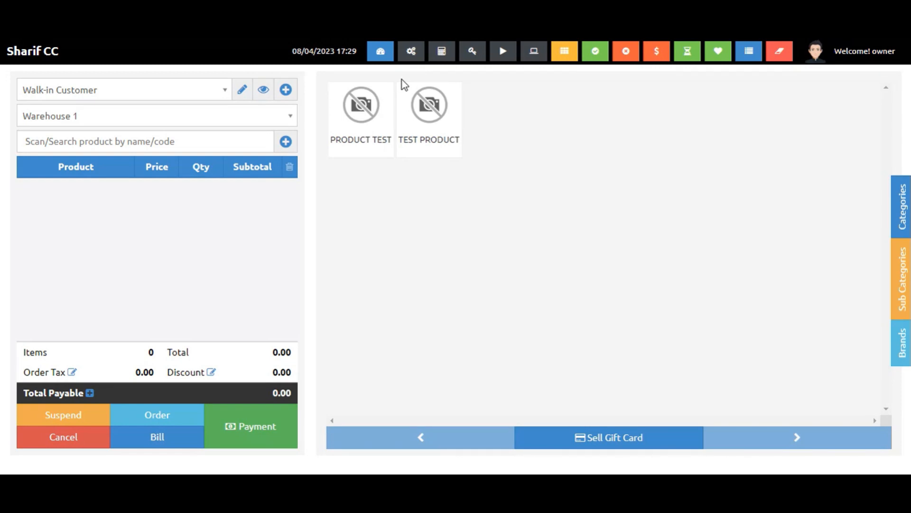
# Close the cash register with the prefilled totals.
pyautogui.click(626, 51)
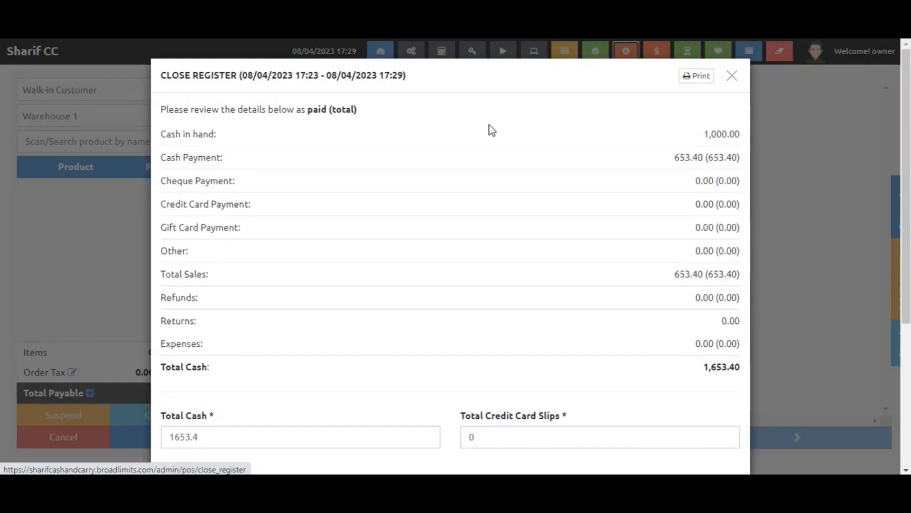
pyautogui.scroll(-5, 388, 294)
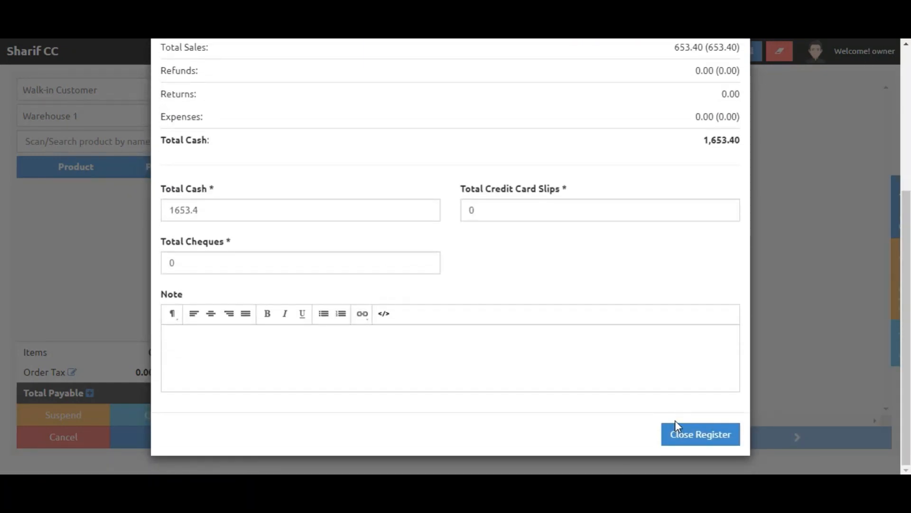
pyautogui.click(692, 440)
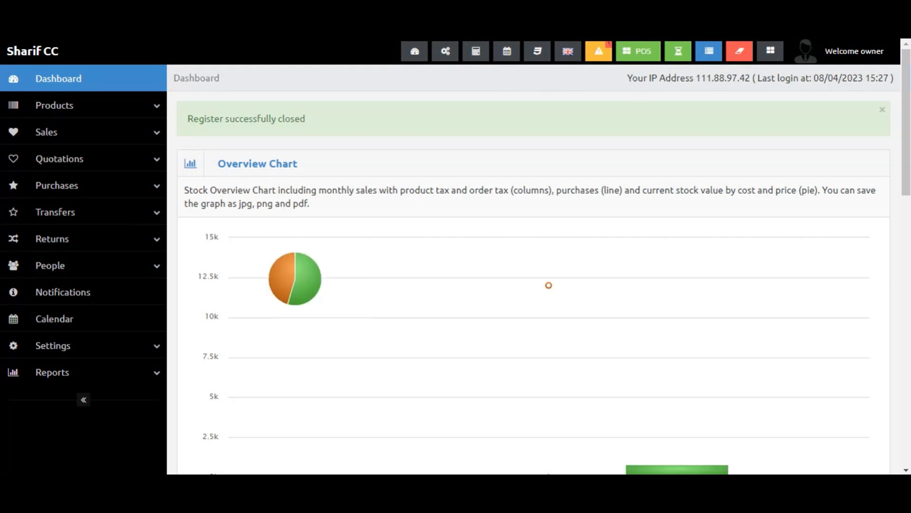
# Open the Currencies list from the settings menu.
pyautogui.click(644, 51)
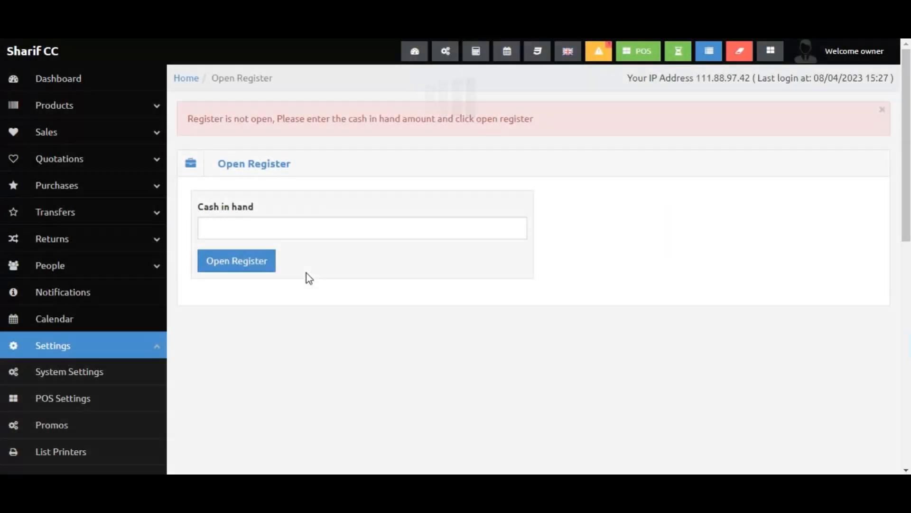
pyautogui.click(282, 231)
pyautogui.scroll(-8, 63, 290)
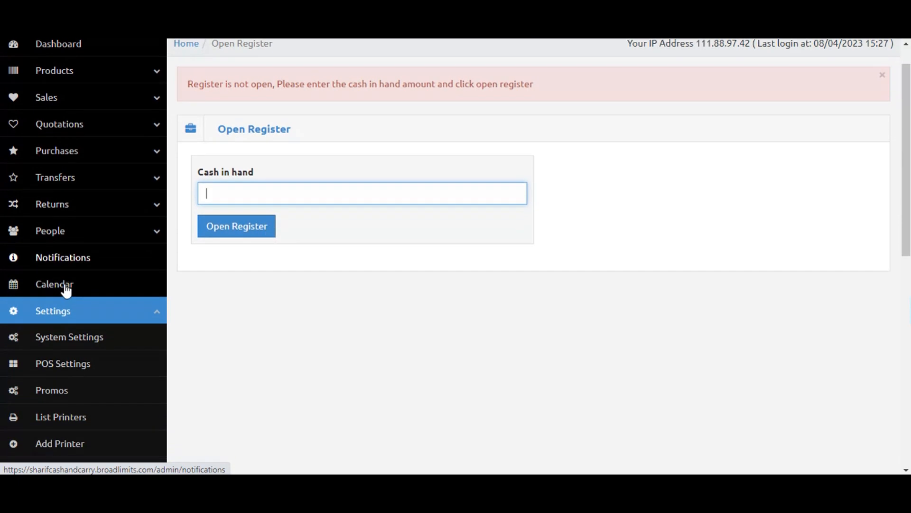
pyautogui.scroll(8, 112, 249)
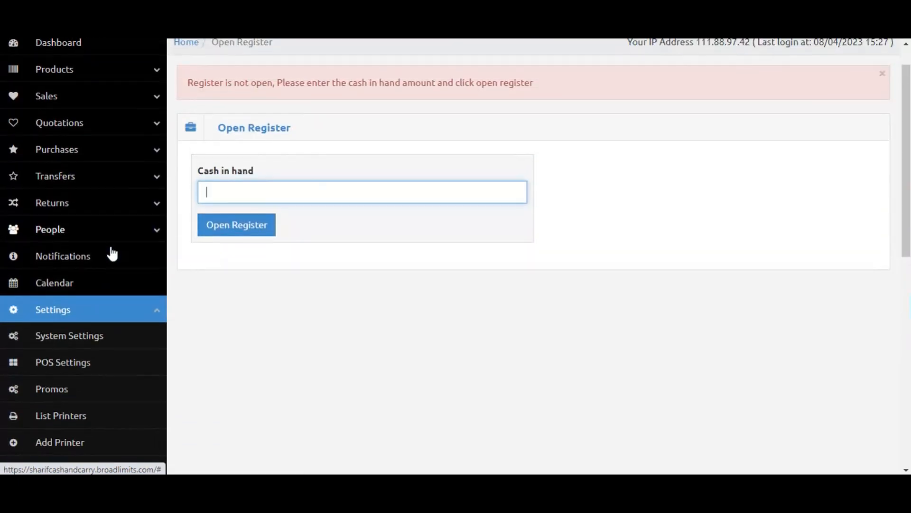
pyautogui.scroll(-2, 100, 304)
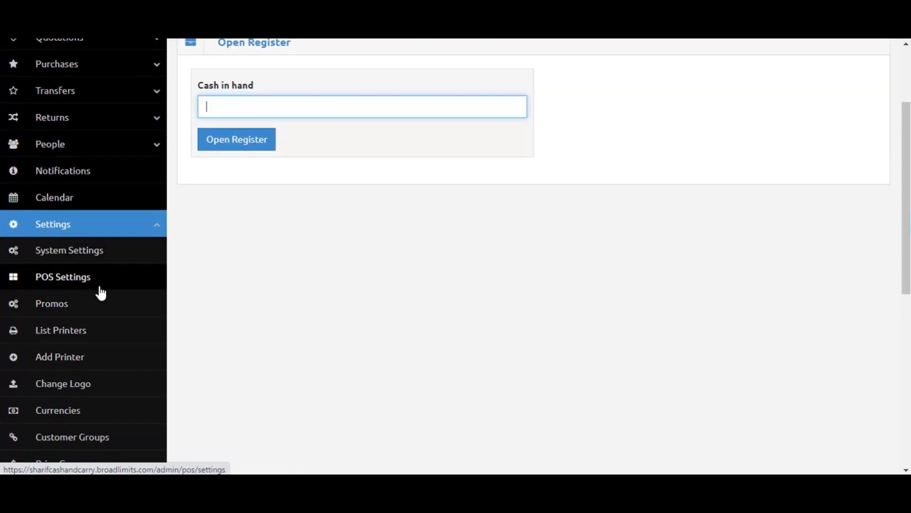
pyautogui.scroll(-4, 101, 293)
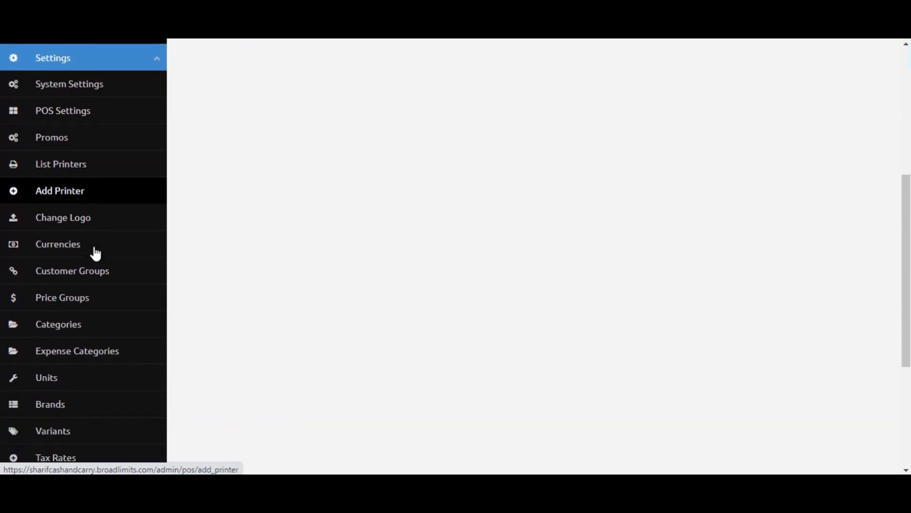
pyautogui.scroll(-2, 109, 218)
pyautogui.click(116, 190)
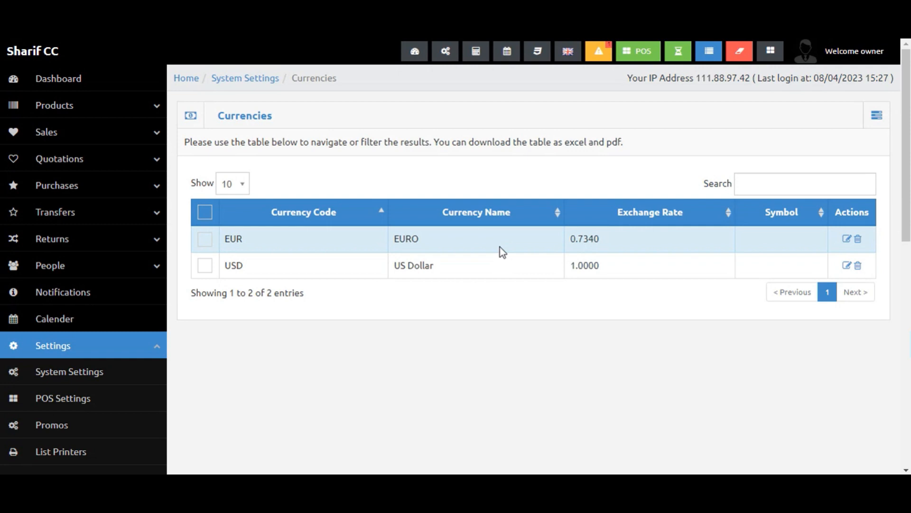
# Browse the settings menu entries and open the Expense Categories list.
pyautogui.scroll(-2, 281, 285)
pyautogui.scroll(-5, 172, 356)
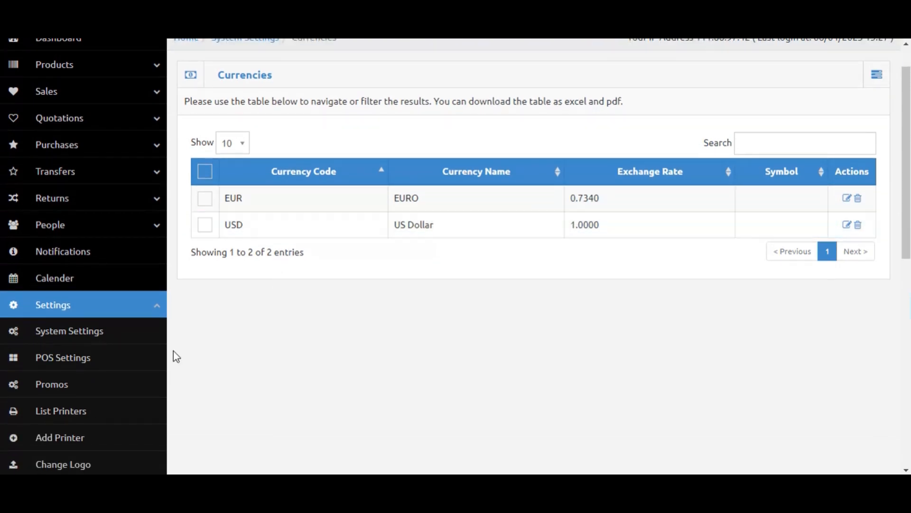
pyautogui.scroll(-2, 103, 313)
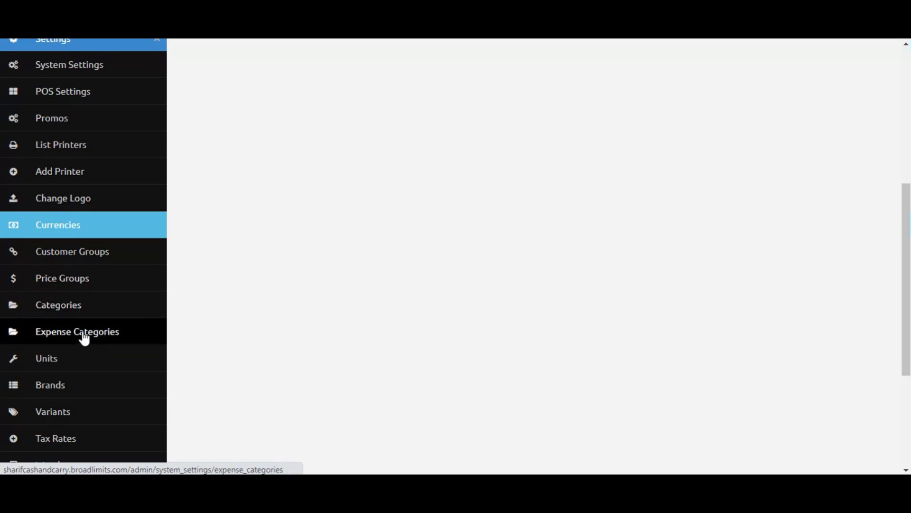
pyautogui.scroll(-3, 95, 337)
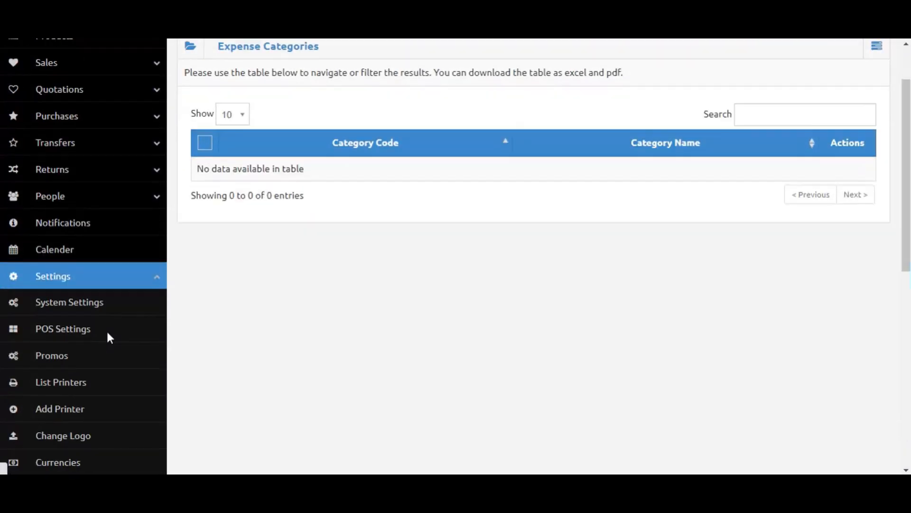
pyautogui.scroll(-6, 88, 395)
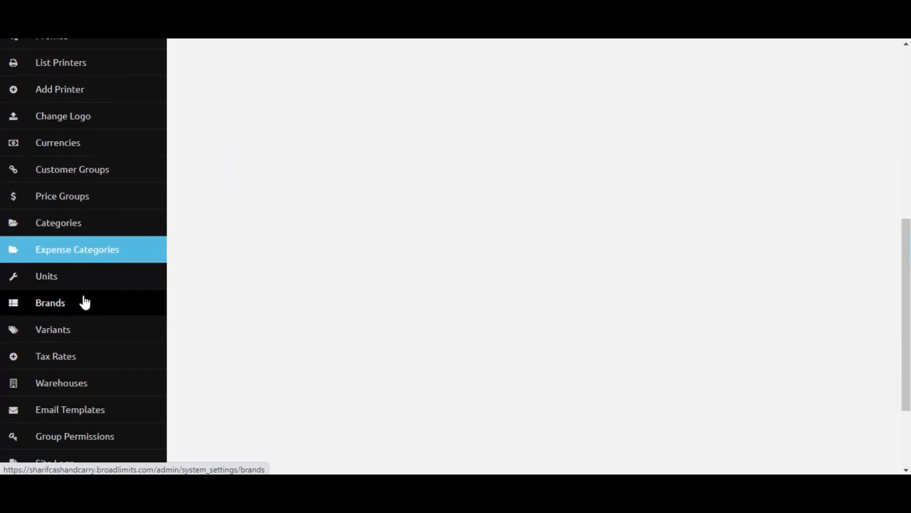
pyautogui.scroll(-1, 81, 345)
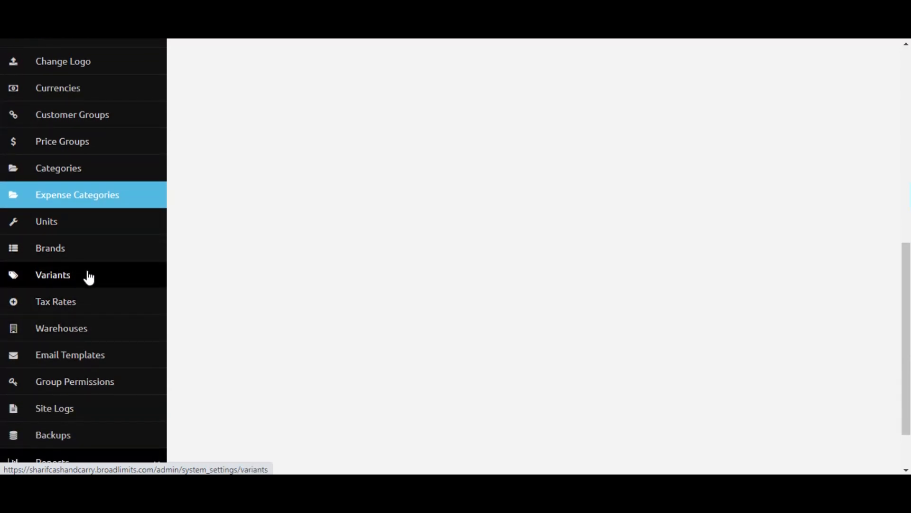
pyautogui.scroll(1, 67, 359)
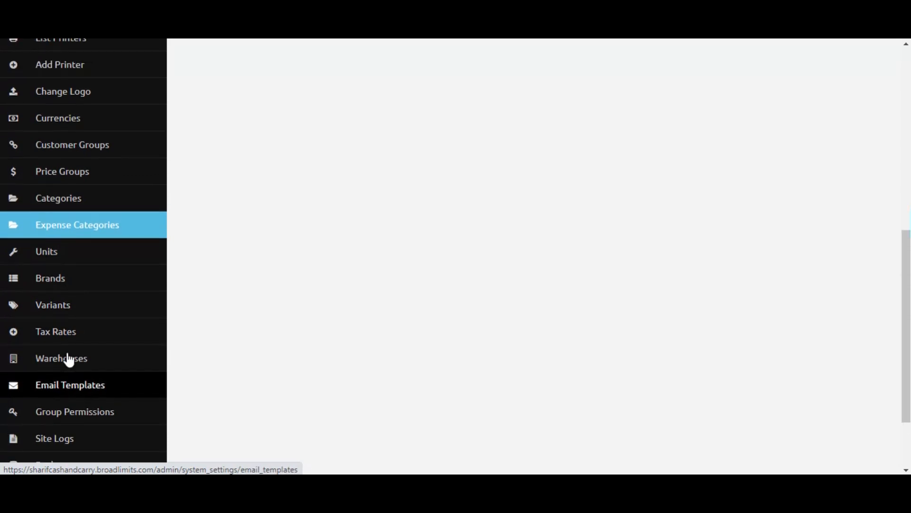
pyautogui.scroll(-1, 84, 319)
pyautogui.scroll(7, 90, 315)
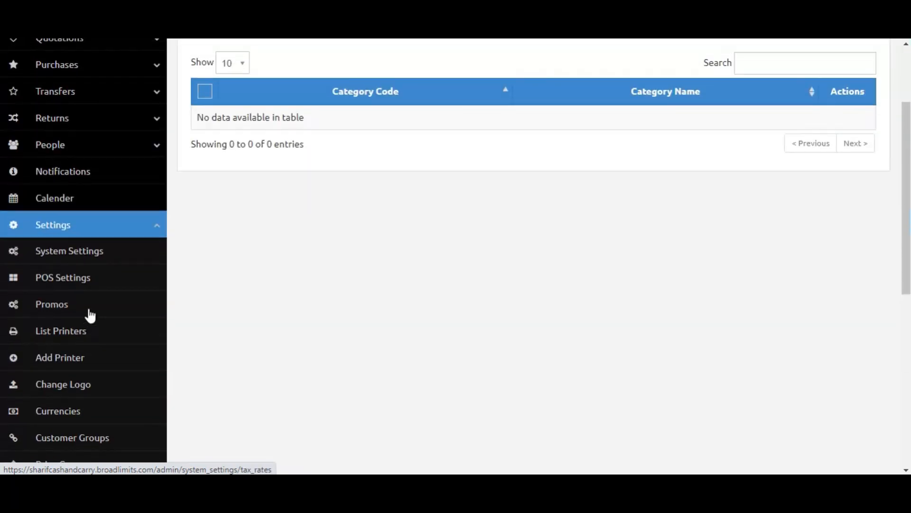
# Open System Settings and scroll through the site configuration fields.
pyautogui.click(122, 286)
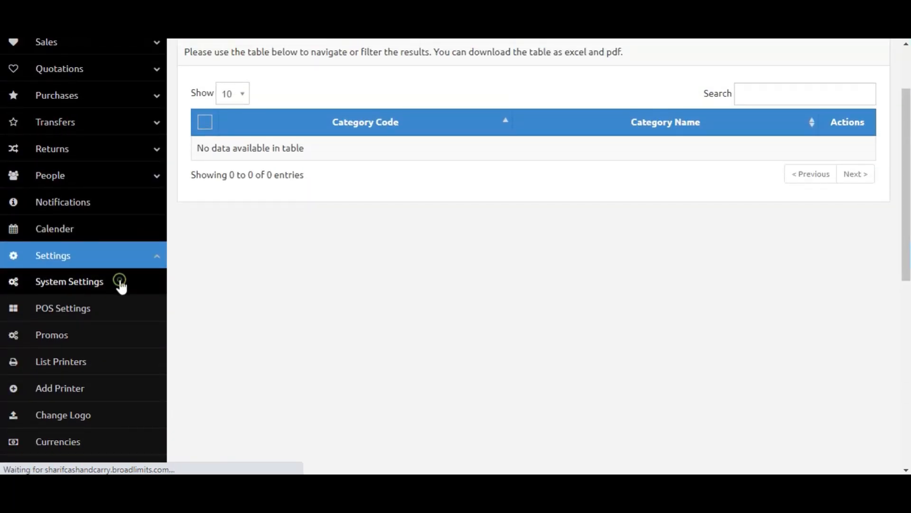
pyautogui.scroll(-3, 430, 299)
pyautogui.scroll(3, 430, 299)
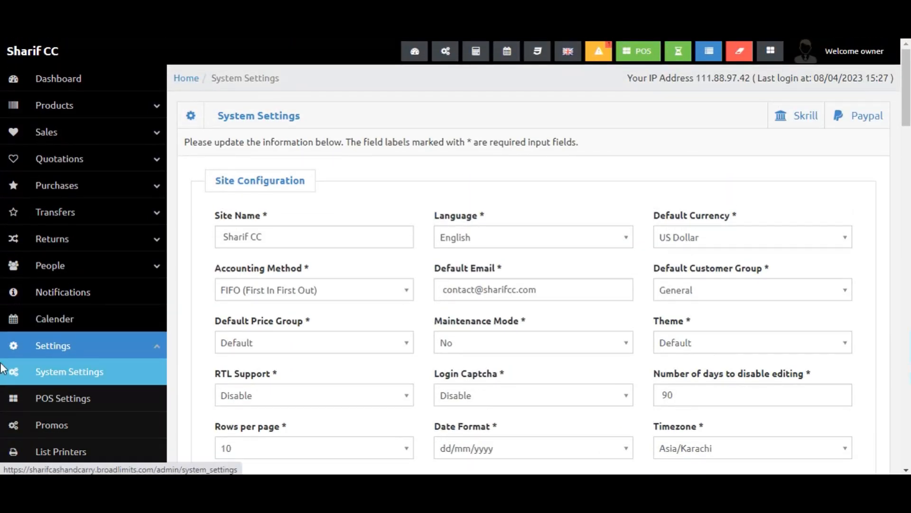
pyautogui.scroll(-3, 90, 290)
pyautogui.scroll(-2, 78, 389)
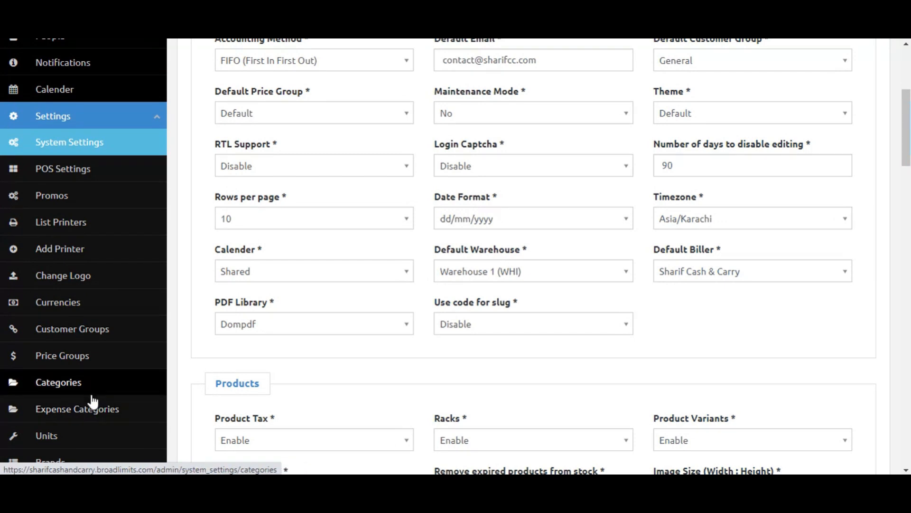
pyautogui.scroll(-2, 88, 404)
# Add a currency with code PKR, name Pakistani, symbol Rs and exchange rate 0.
pyautogui.click(78, 242)
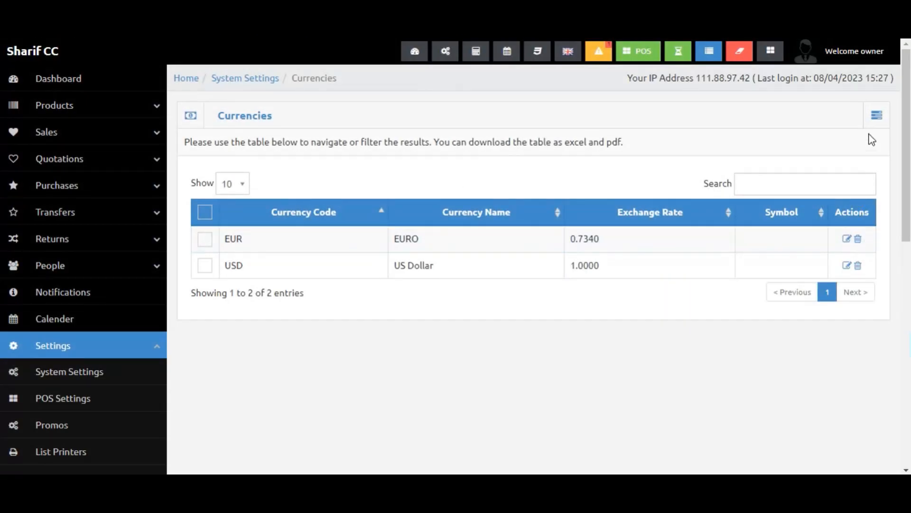
pyautogui.click(877, 115)
pyautogui.click(852, 141)
pyautogui.click(348, 164)
pyautogui.write('PK')
pyautogui.press('Tab')
pyautogui.write('P')
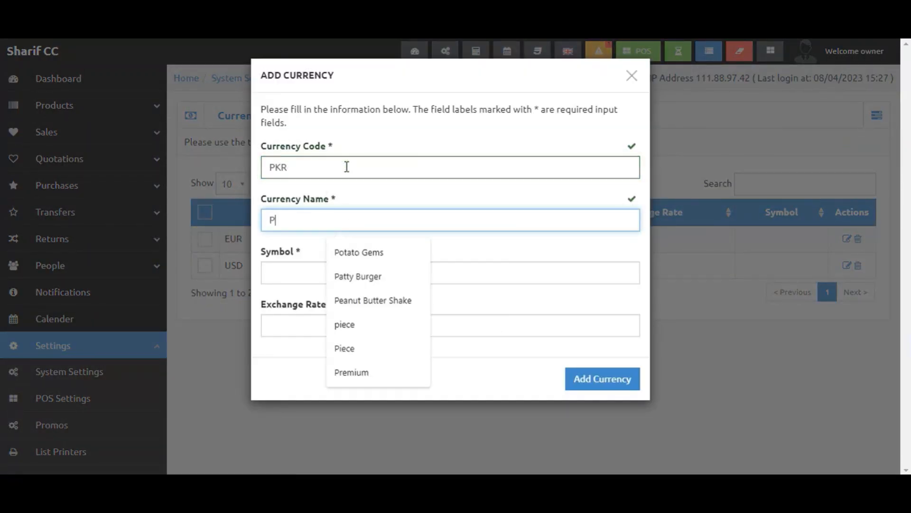
pyautogui.write('akistani')
pyautogui.press('Tab')
pyautogui.write('Rs')
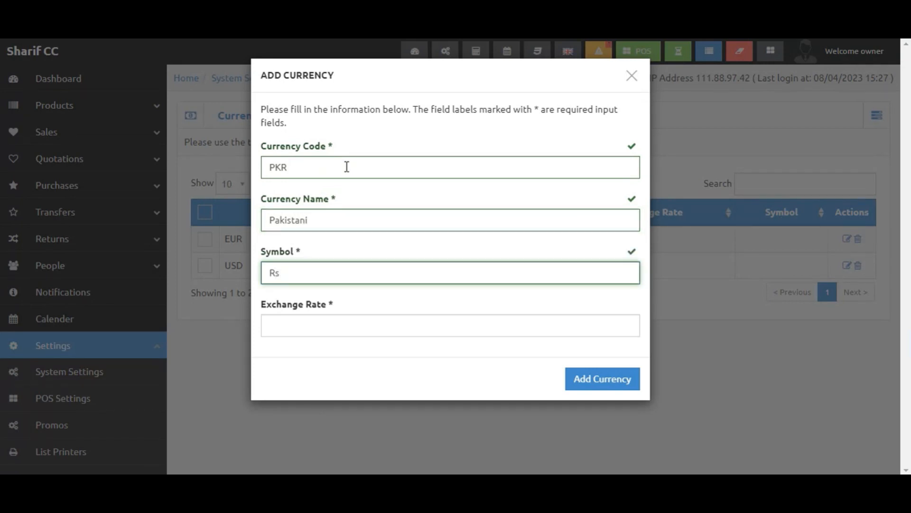
pyautogui.click(579, 379)
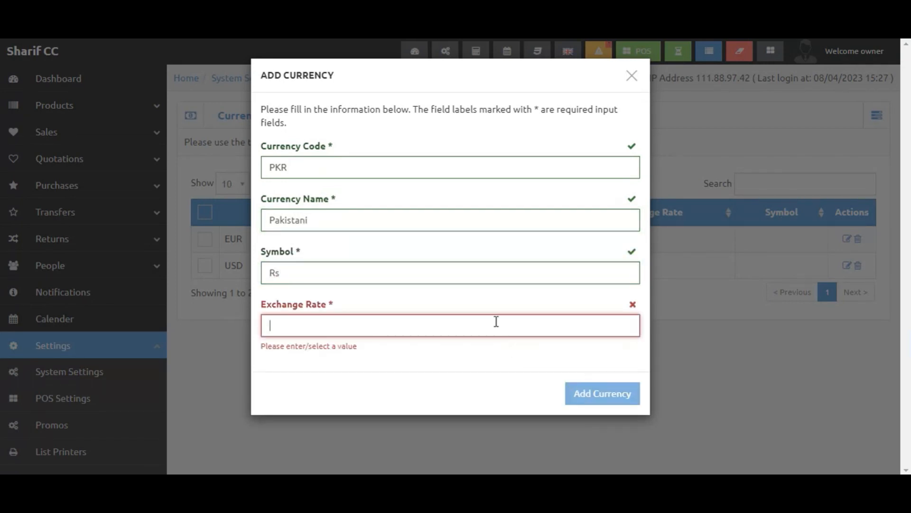
pyautogui.write('0')
pyautogui.click(583, 384)
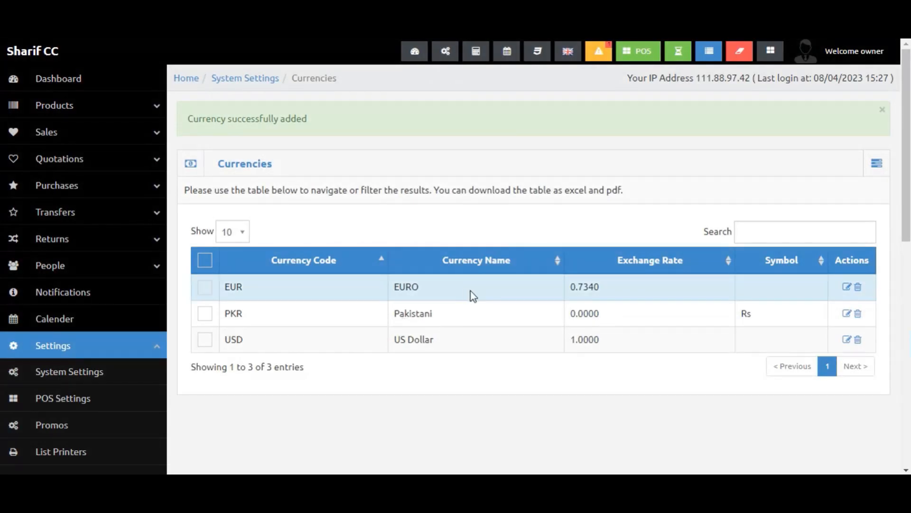
# Set the default currency to Pakistani in System Settings.
pyautogui.scroll(-4, 58, 356)
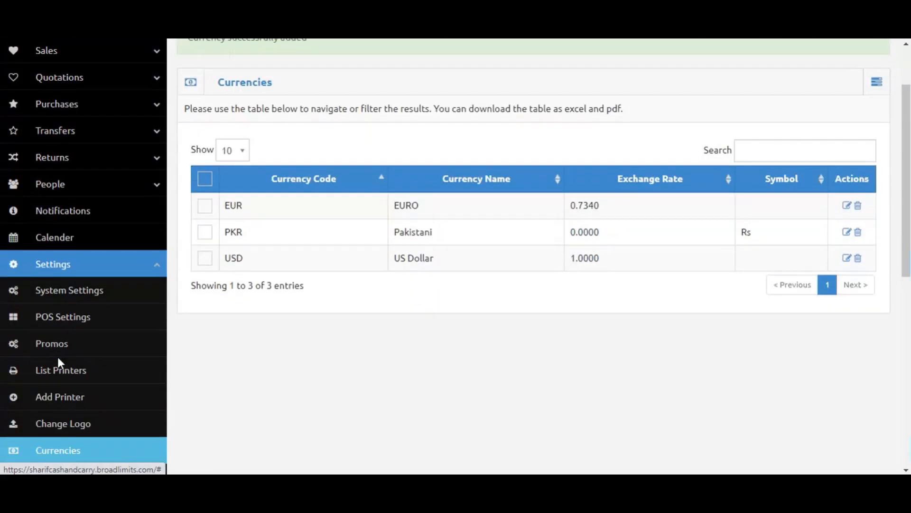
pyautogui.click(70, 168)
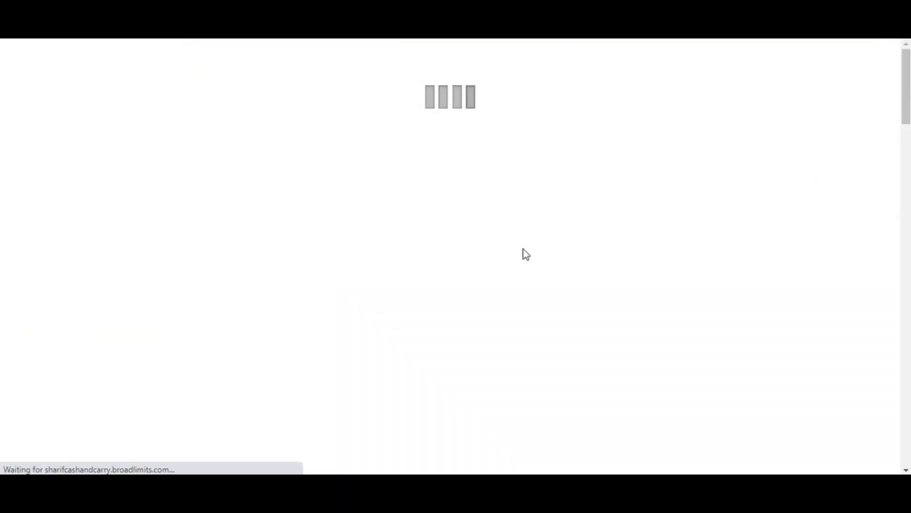
pyautogui.click(805, 235)
pyautogui.click(745, 300)
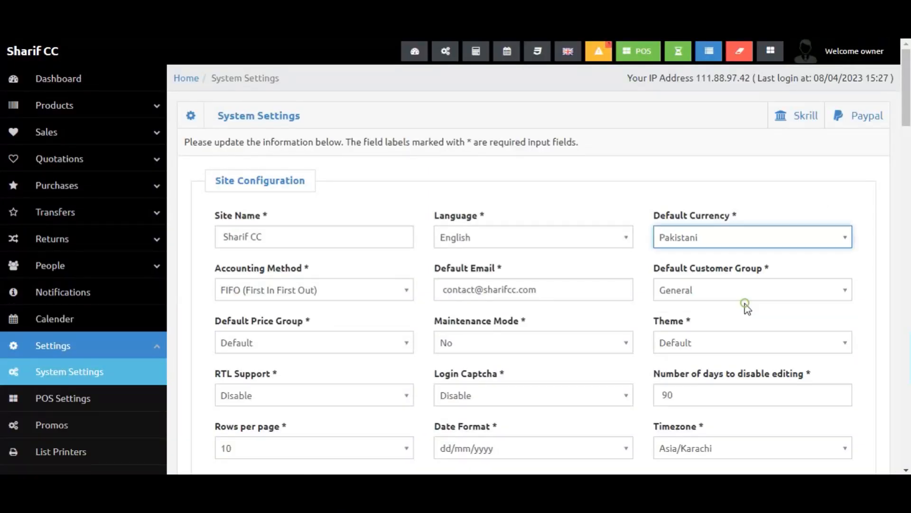
# Open the theme options and the language menu to view the available choices.
pyautogui.scroll(-1, 602, 296)
pyautogui.scroll(-1, 610, 281)
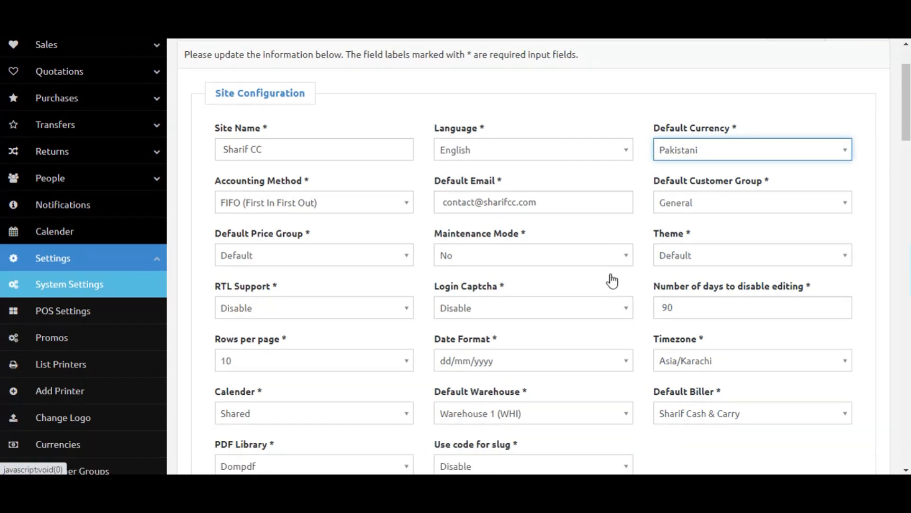
pyautogui.scroll(-1, 535, 233)
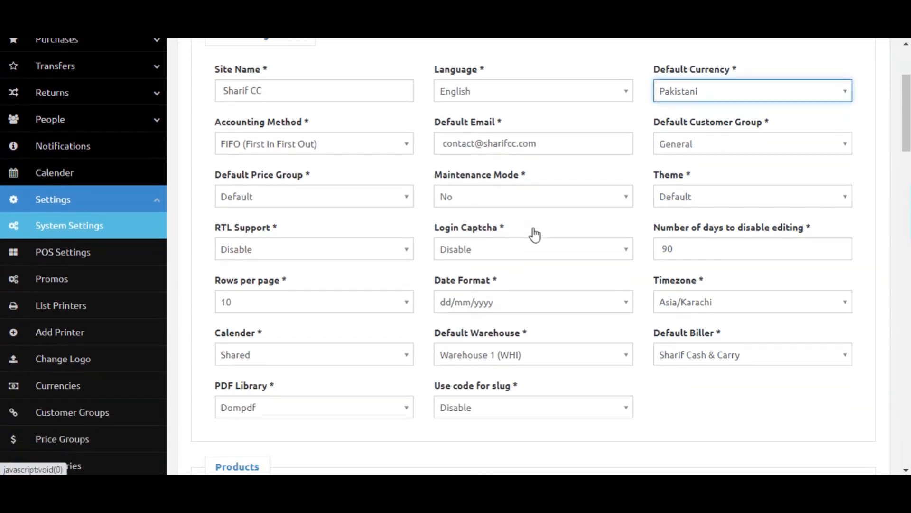
pyautogui.click(694, 194)
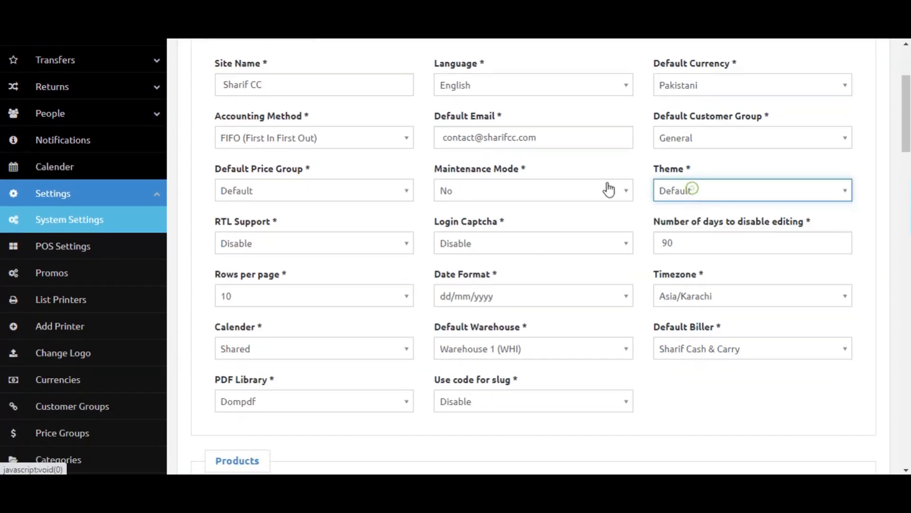
pyautogui.scroll(3, 606, 189)
pyautogui.click(567, 57)
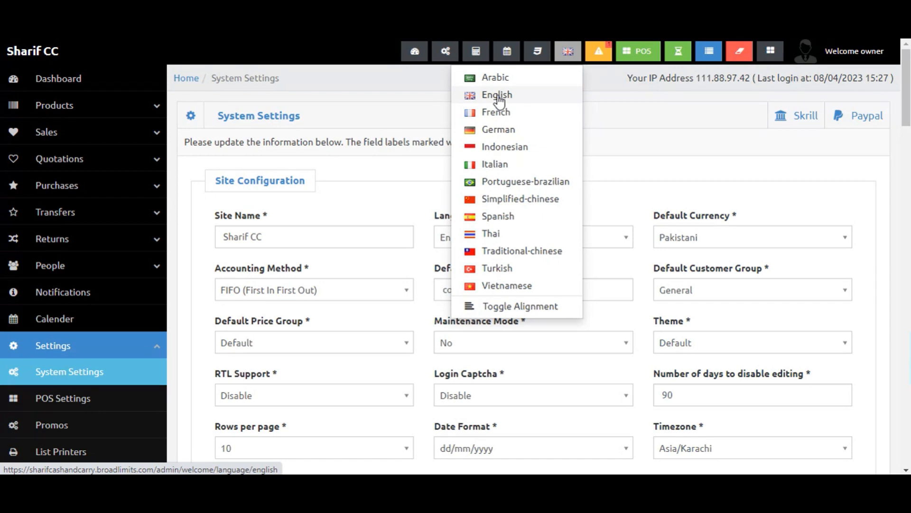
# Scroll through the remaining System Settings sections down to Update Settings and back up.
pyautogui.scroll(-6, 596, 302)
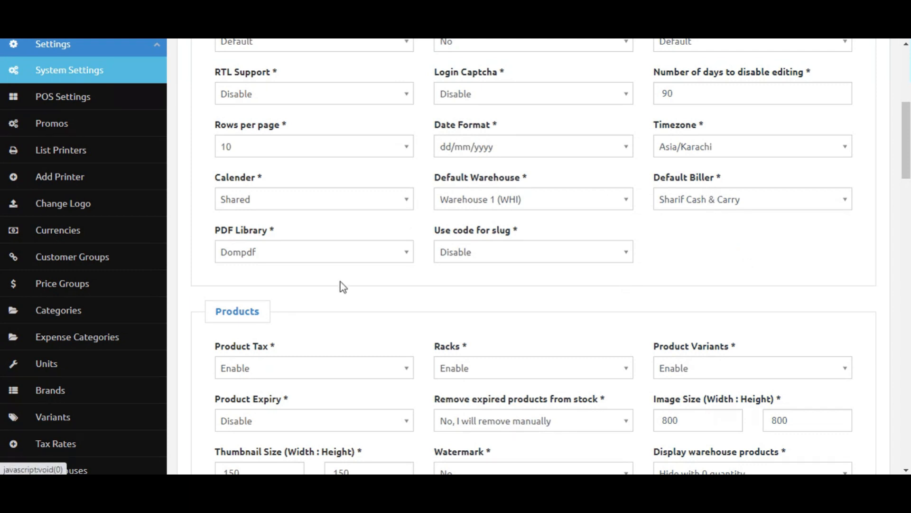
pyautogui.scroll(-1, 327, 275)
pyautogui.scroll(-2, 454, 256)
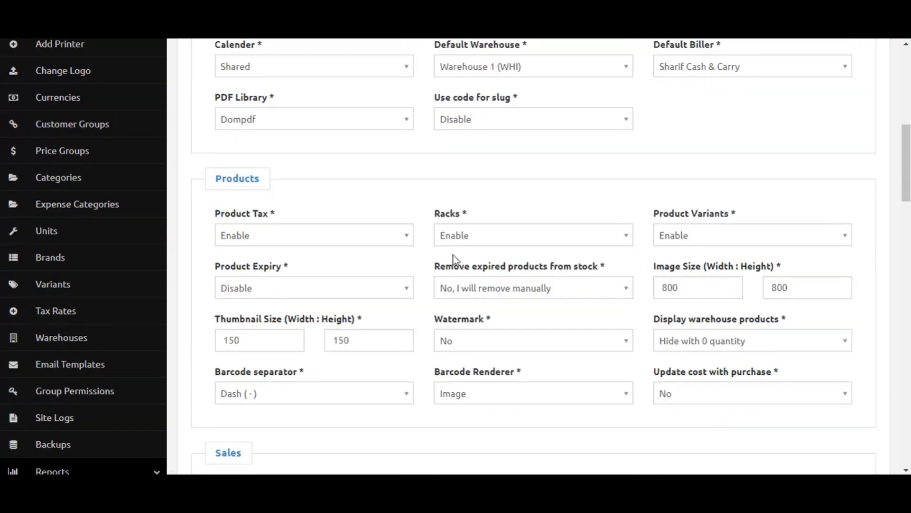
pyautogui.scroll(-3, 454, 255)
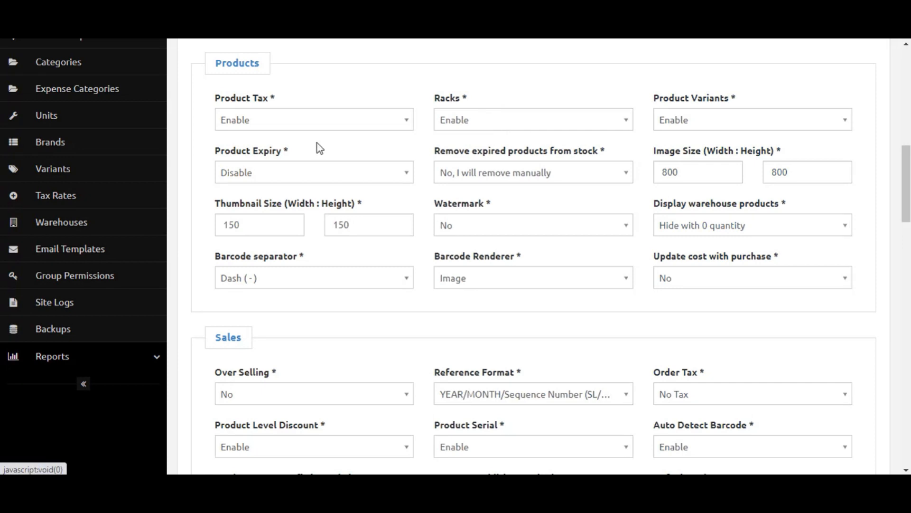
pyautogui.scroll(-3, 385, 304)
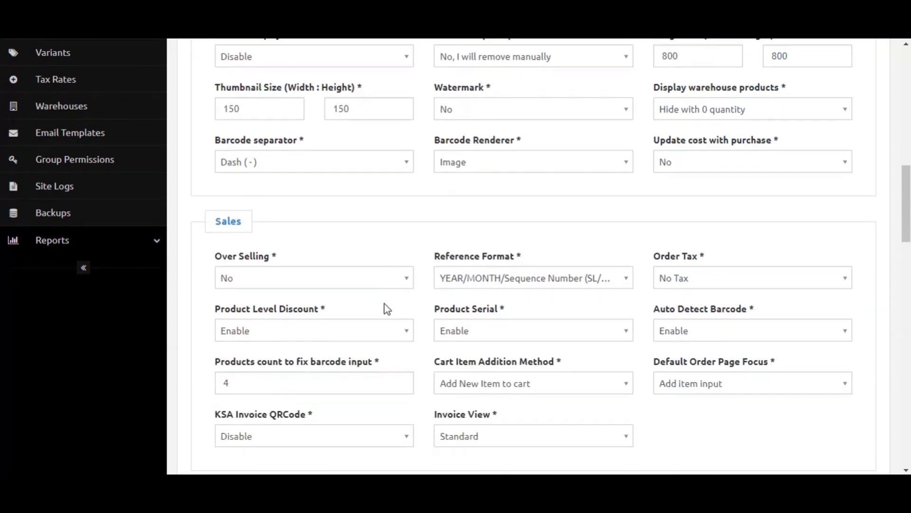
pyautogui.scroll(-1, 497, 309)
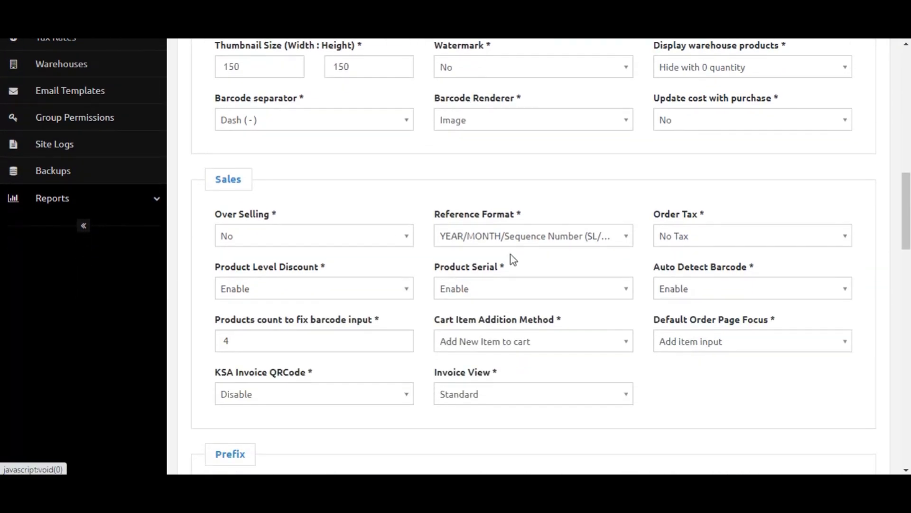
pyautogui.scroll(-14, 444, 328)
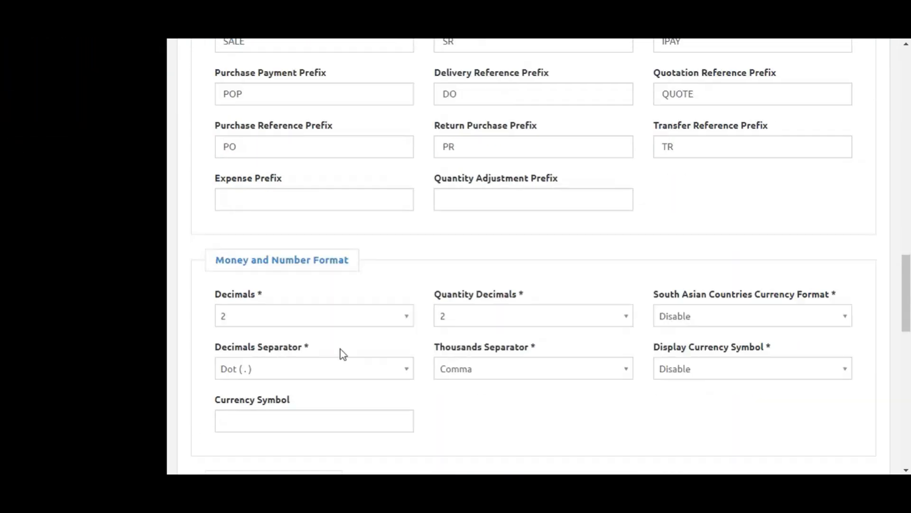
pyautogui.scroll(-2, 356, 356)
pyautogui.scroll(-12, 355, 357)
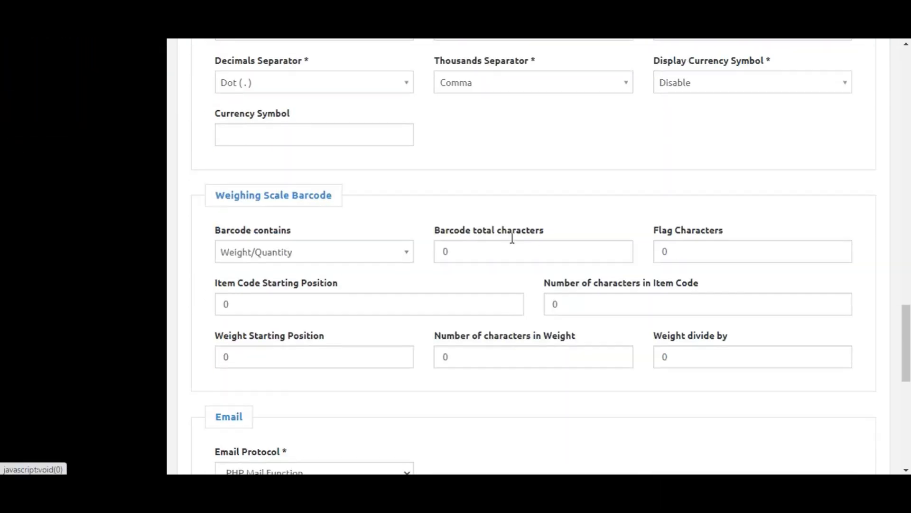
pyautogui.scroll(-2, 393, 327)
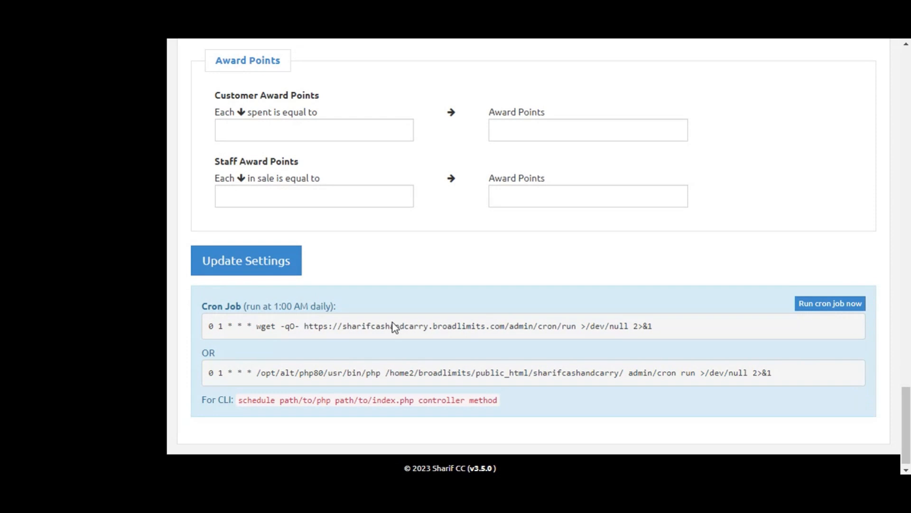
pyautogui.scroll(20, 132, 317)
pyautogui.scroll(-3, 64, 326)
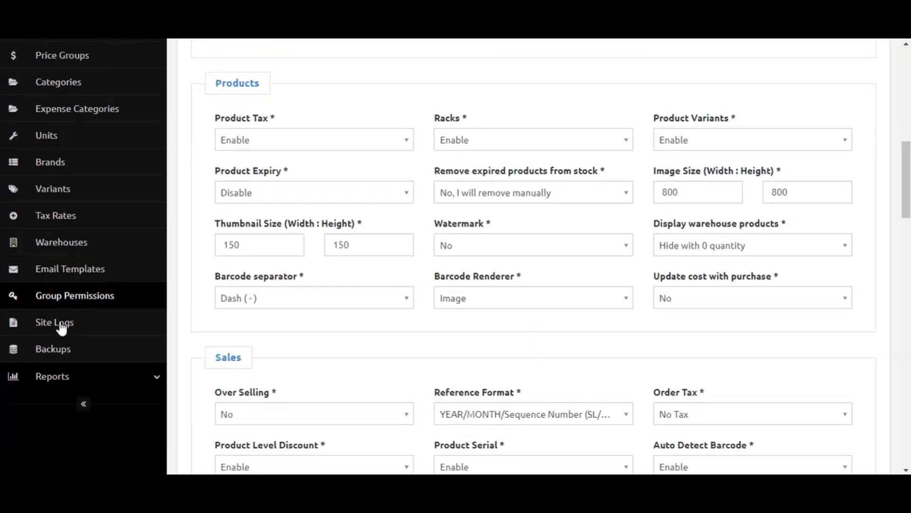
pyautogui.scroll(4, 71, 280)
pyautogui.scroll(9, 71, 280)
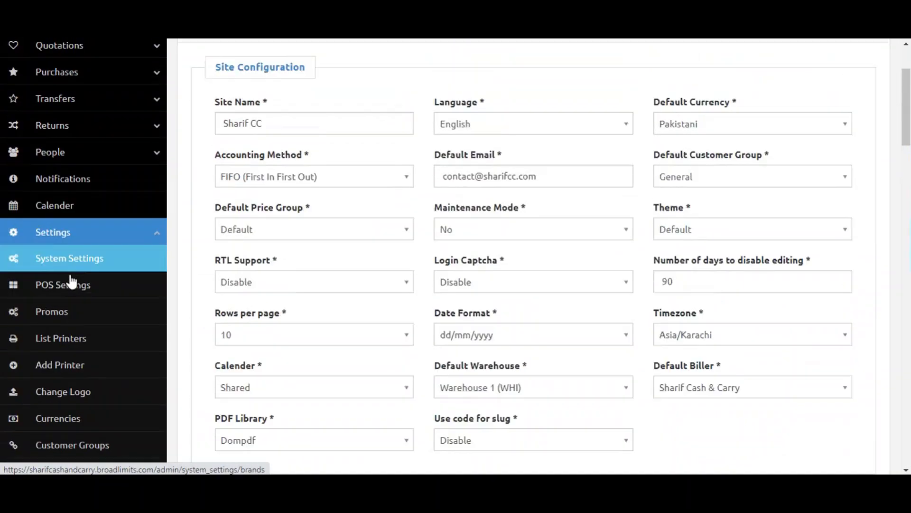
# Open the Sharif Cash & Carry biller's edit form and review its fields, closing it without saving.
pyautogui.click(99, 269)
pyautogui.click(82, 351)
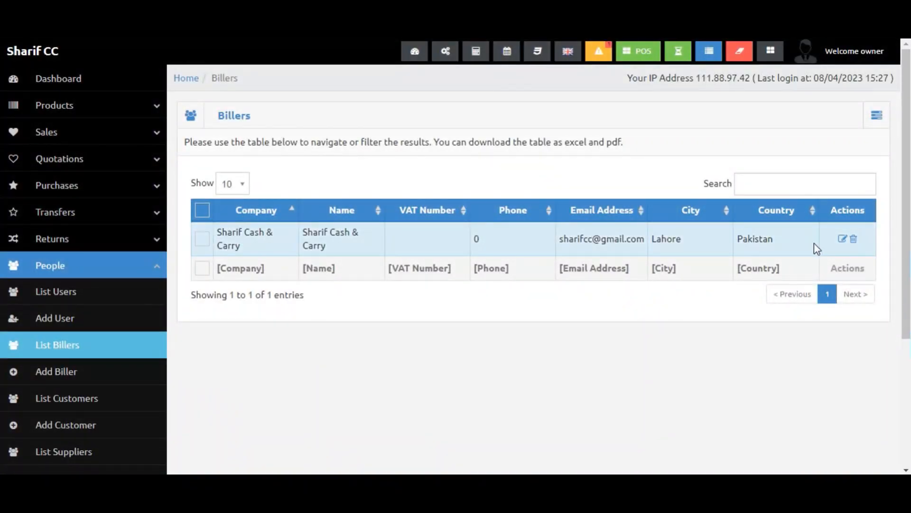
pyautogui.click(842, 239)
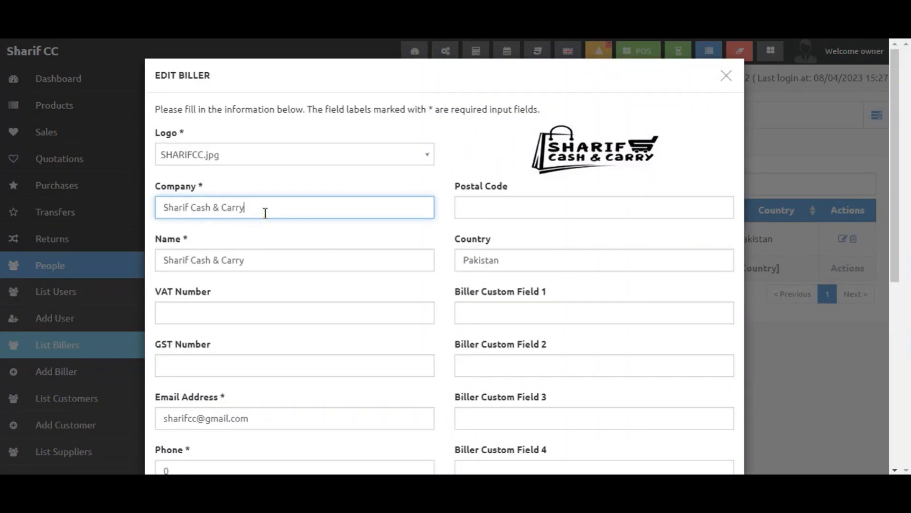
pyautogui.scroll(-3, 322, 382)
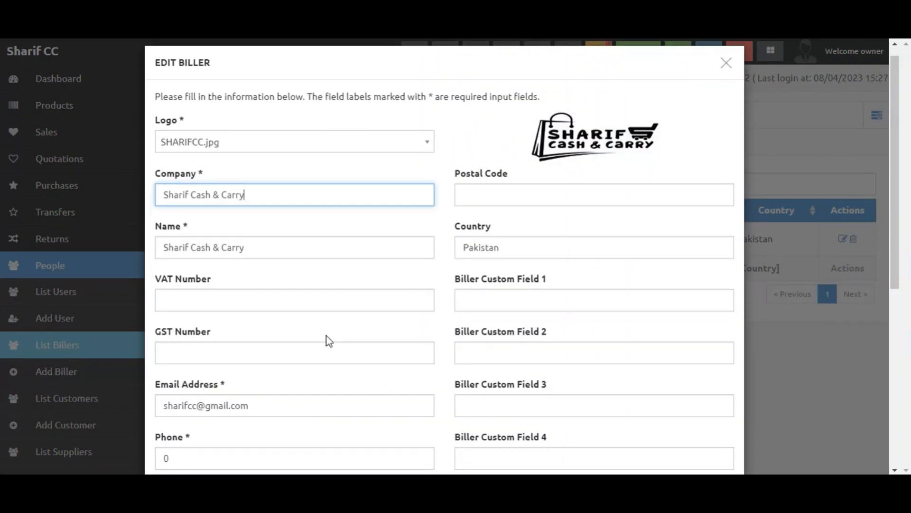
pyautogui.scroll(-5, 290, 283)
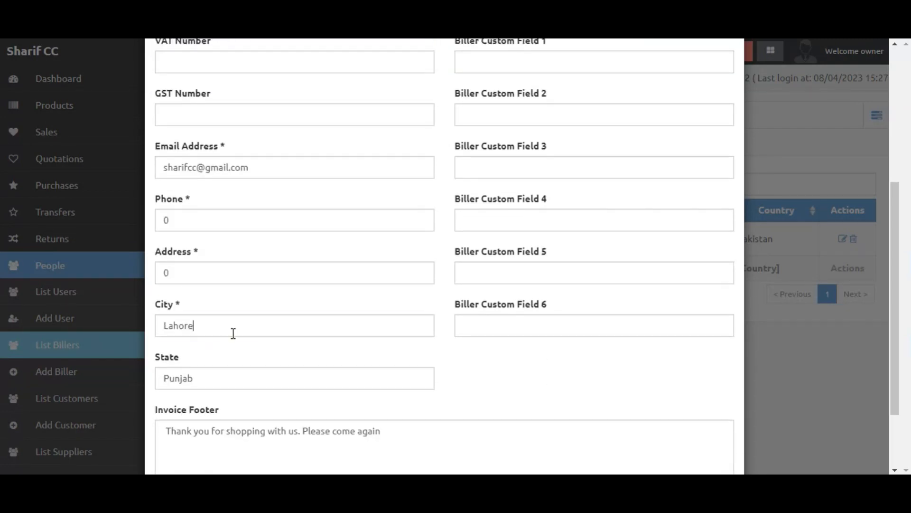
pyautogui.click(230, 371)
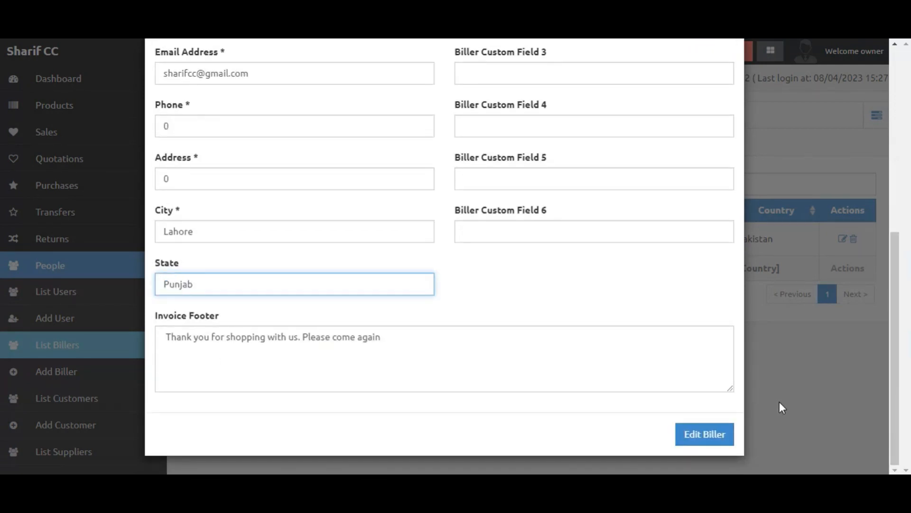
pyautogui.click(779, 402)
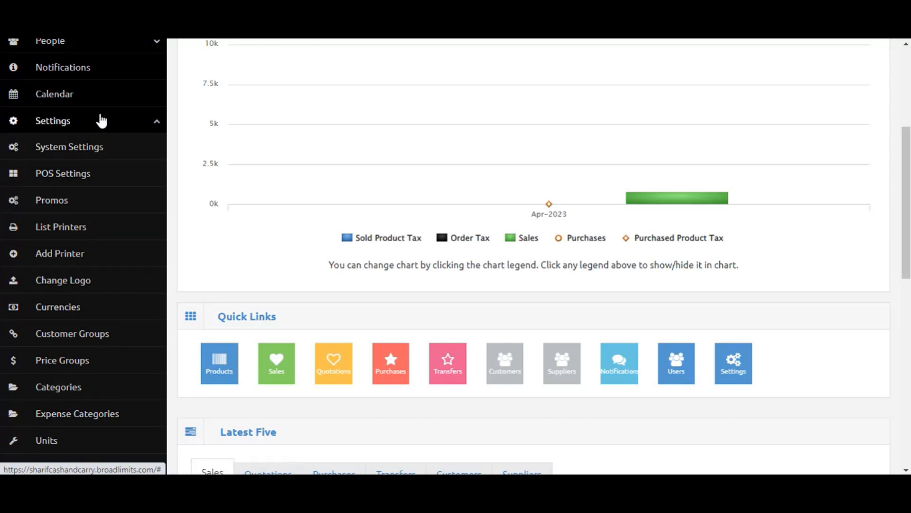
# Open the Reports section and examine the Warehouse Stock Chart's stock value pie chart.
pyautogui.click(99, 117)
pyautogui.click(84, 150)
pyautogui.click(71, 197)
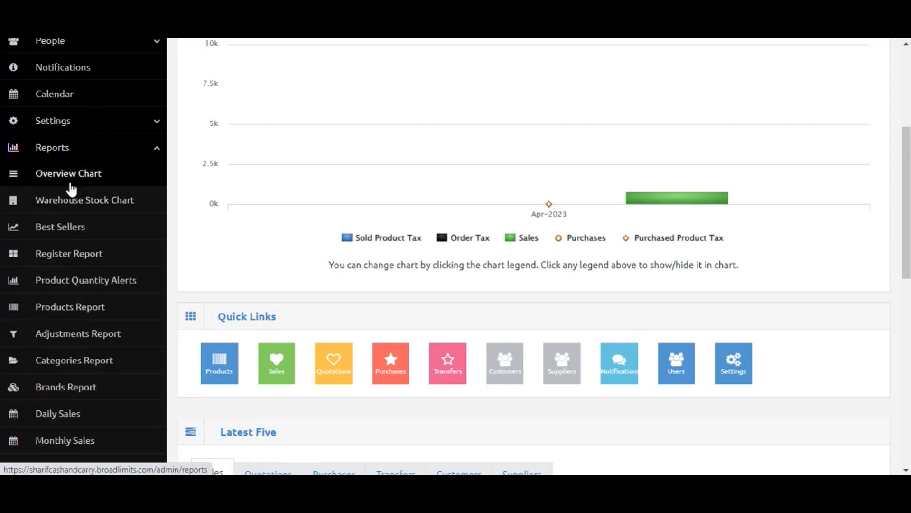
pyautogui.scroll(-5, 99, 401)
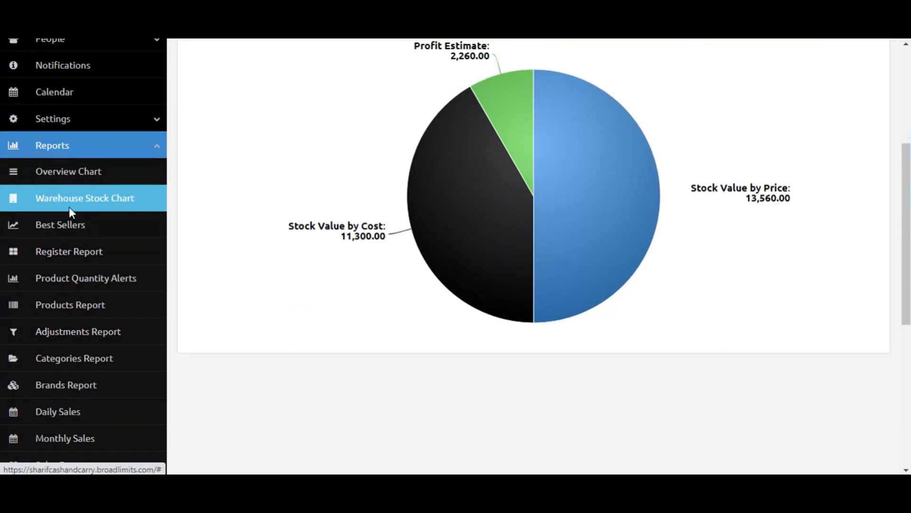
pyautogui.click(66, 187)
pyautogui.scroll(-3, 361, 242)
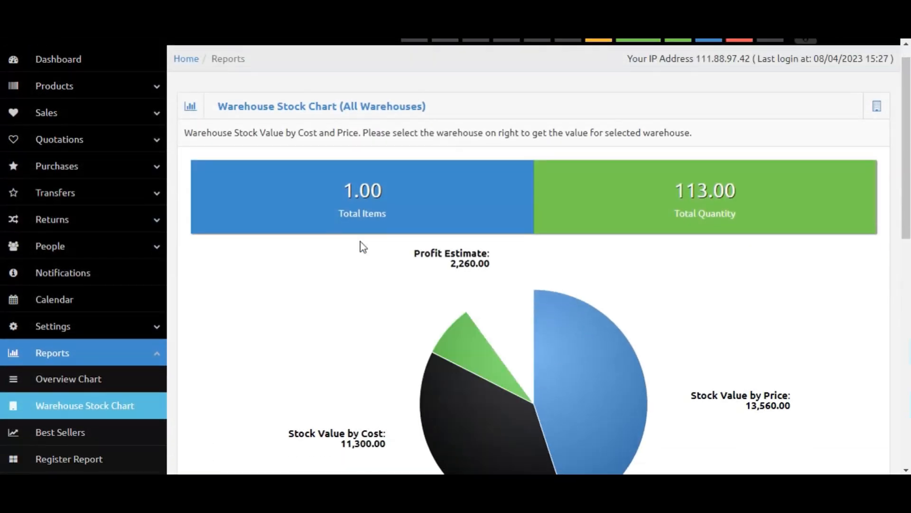
pyautogui.scroll(1, 611, 159)
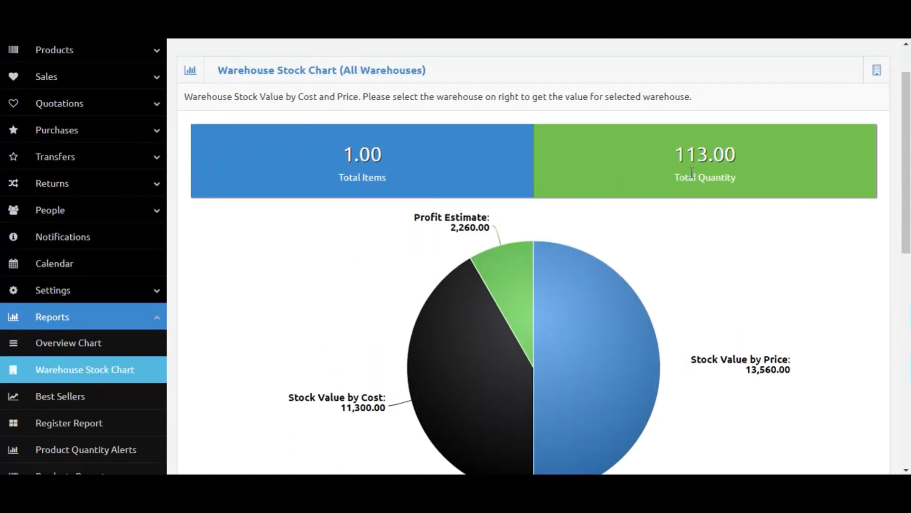
pyautogui.moveTo(454, 374)
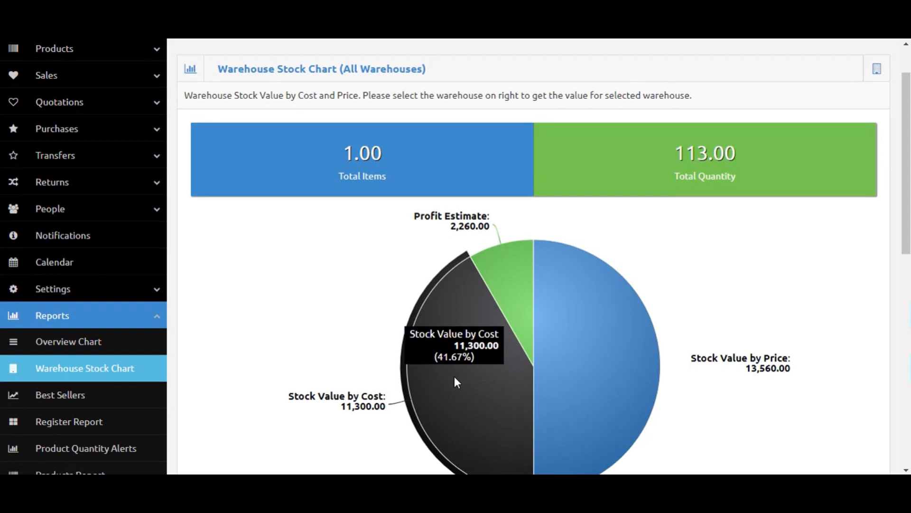
pyautogui.scroll(-1, 454, 374)
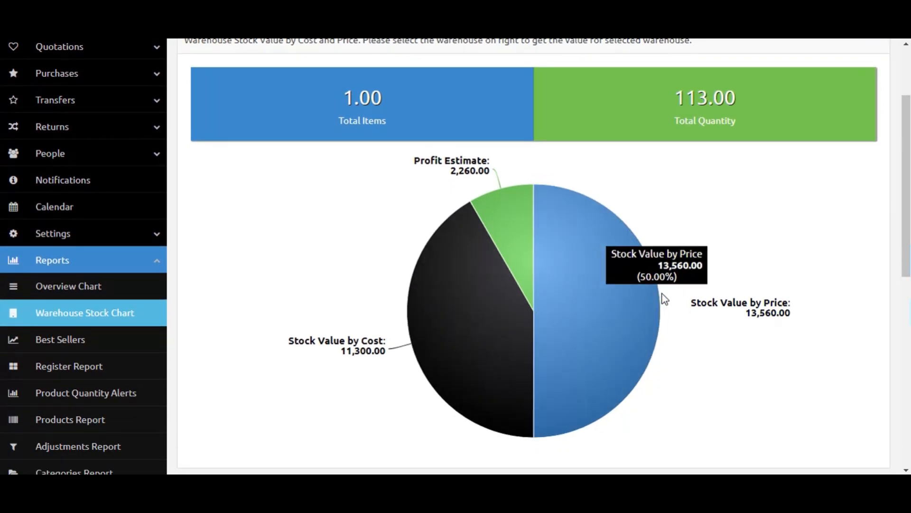
# Revisit the Warehouse Stock Chart and examine the Overview Chart's monthly sales, tax and purchase figures.
pyautogui.click(56, 353)
pyautogui.scroll(-3, 253, 340)
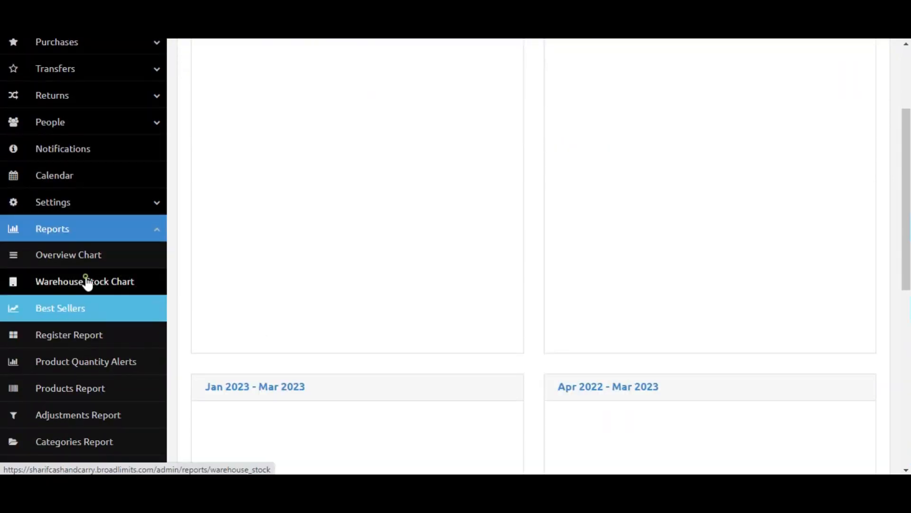
pyautogui.click(86, 282)
pyautogui.scroll(-2, 477, 330)
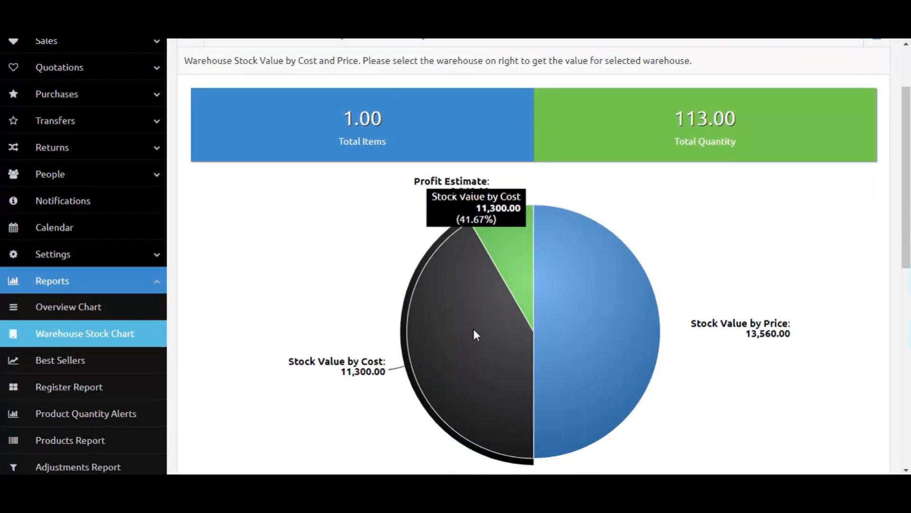
pyautogui.click(65, 309)
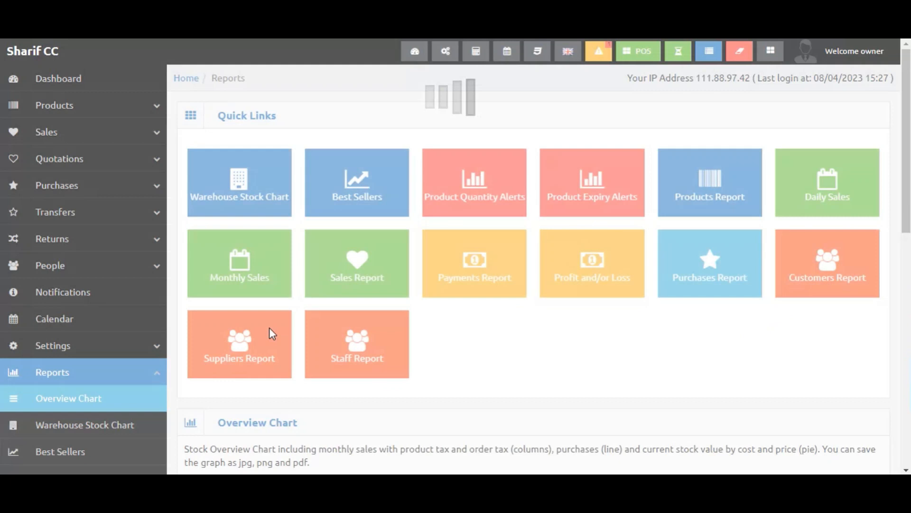
pyautogui.scroll(-5, 434, 315)
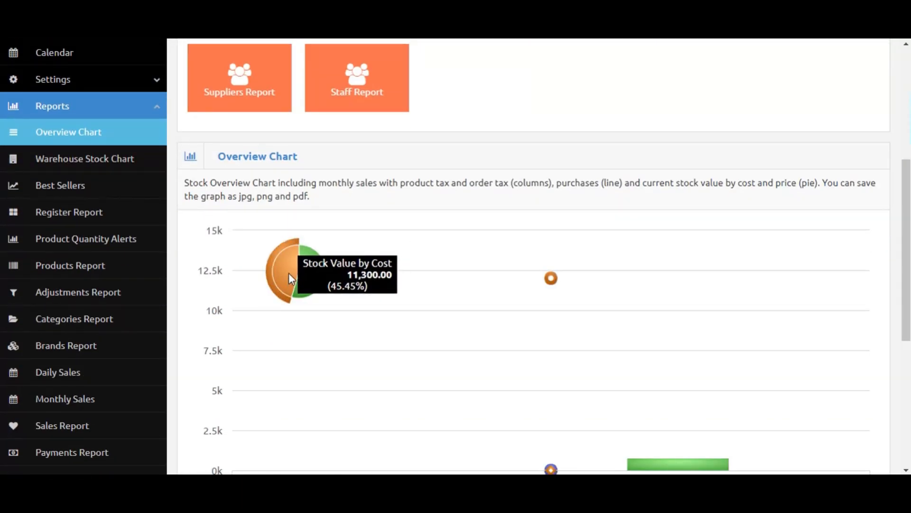
pyautogui.scroll(-3, 739, 312)
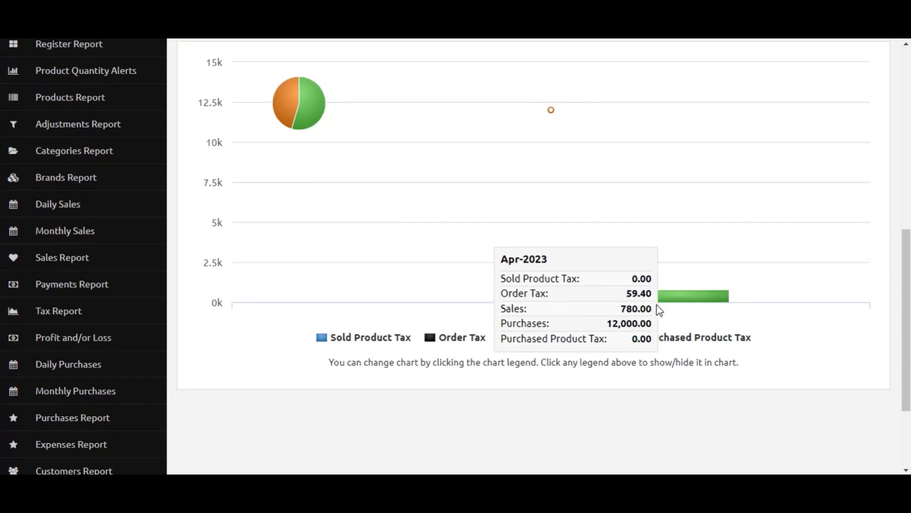
pyautogui.scroll(2, 48, 247)
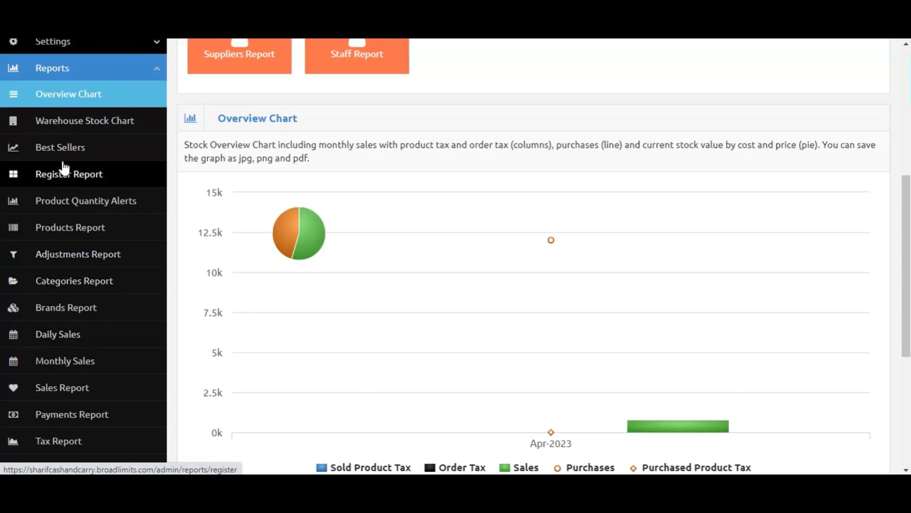
# Open the Best Sellers report and scroll through its monthly and period panels.
pyautogui.click(61, 151)
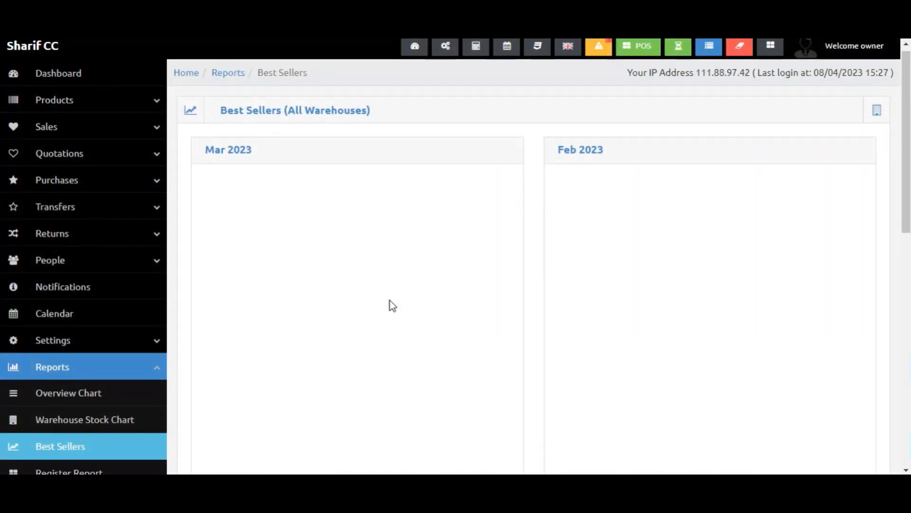
pyautogui.scroll(-6, 499, 289)
pyautogui.scroll(6, 500, 290)
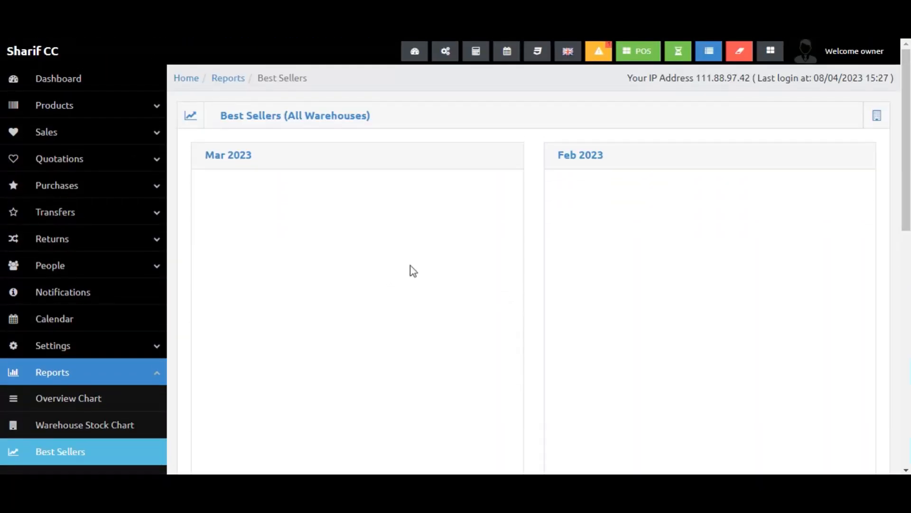
pyautogui.scroll(-8, 413, 271)
pyautogui.scroll(3, 416, 282)
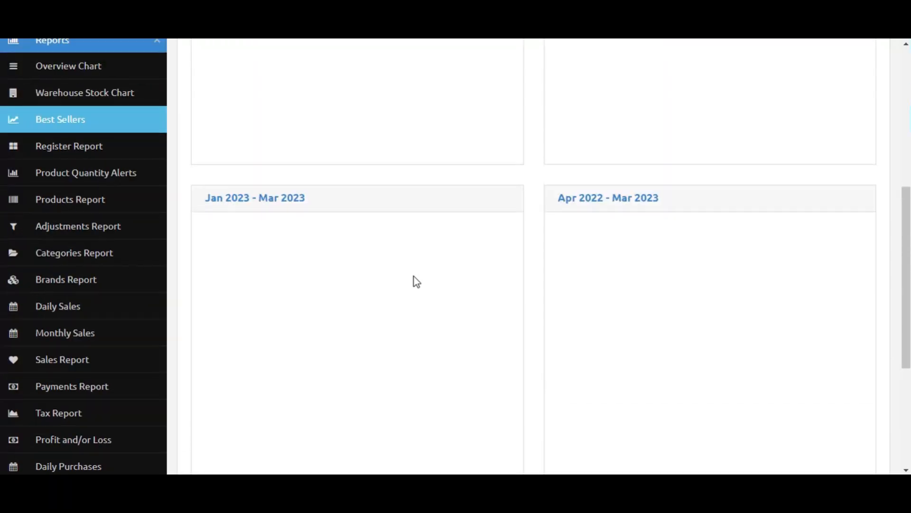
pyautogui.scroll(5, 417, 281)
pyautogui.scroll(-3, 373, 246)
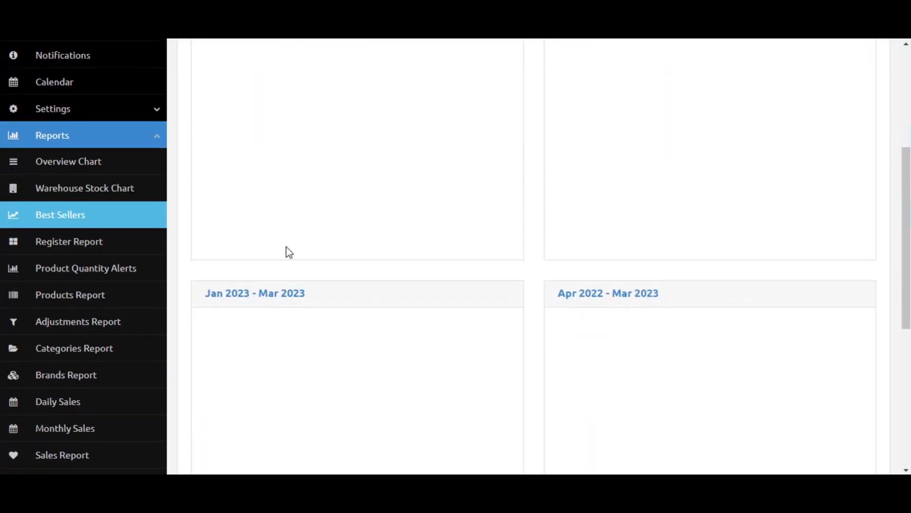
# Review the Register Report and the Product Quantity Alerts list.
pyautogui.click(77, 245)
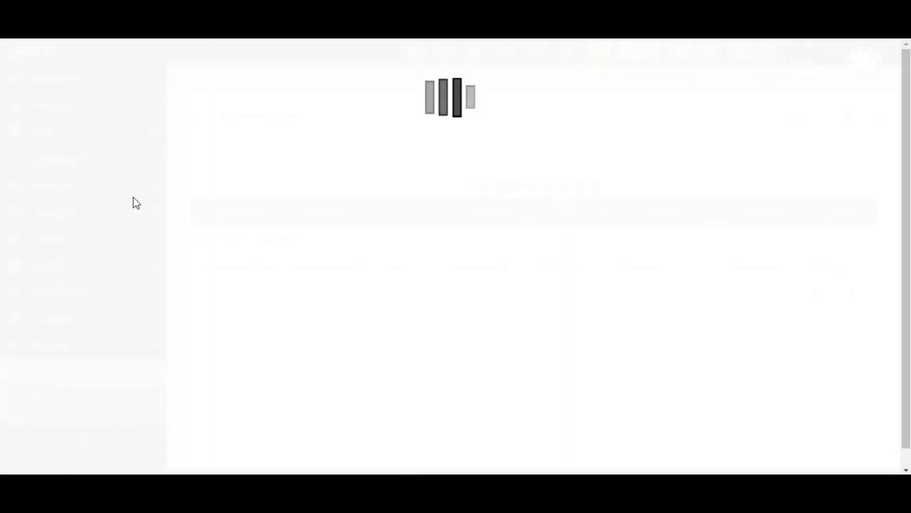
pyautogui.scroll(-1, 645, 252)
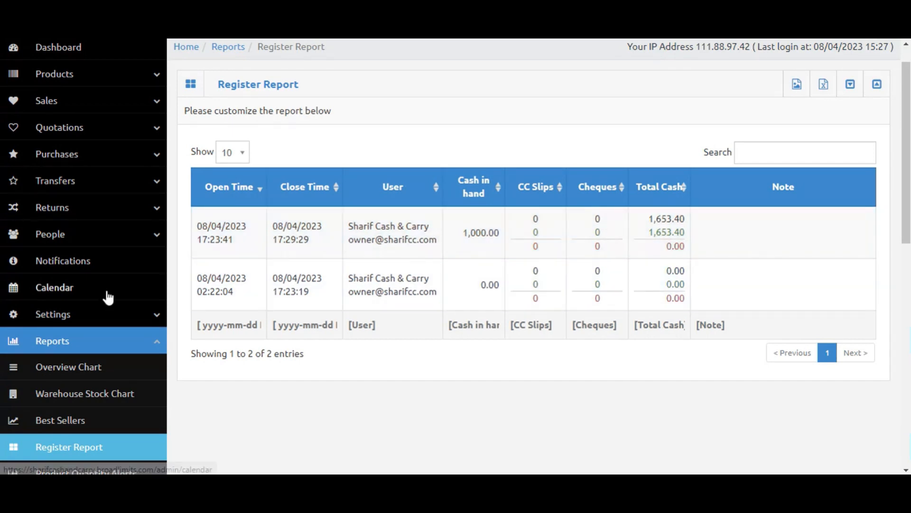
pyautogui.scroll(-1, 108, 297)
pyautogui.scroll(-2, 107, 314)
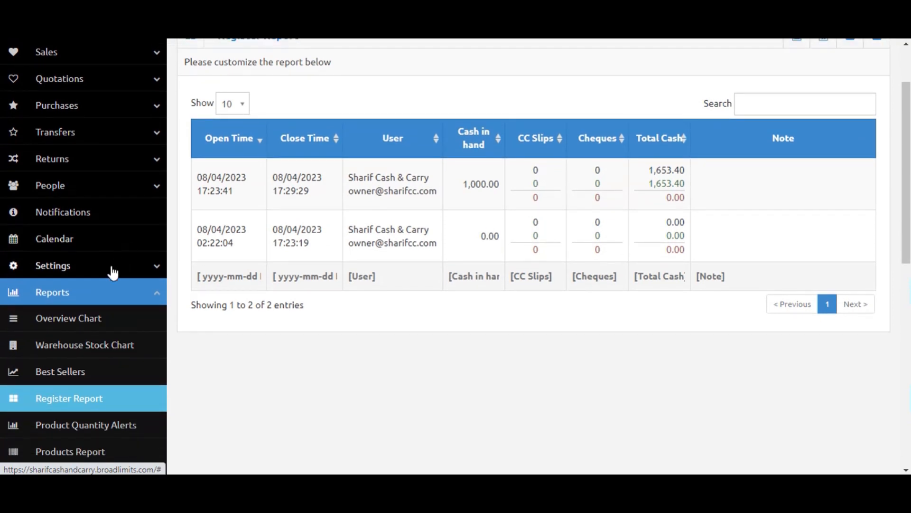
pyautogui.scroll(-3, 113, 272)
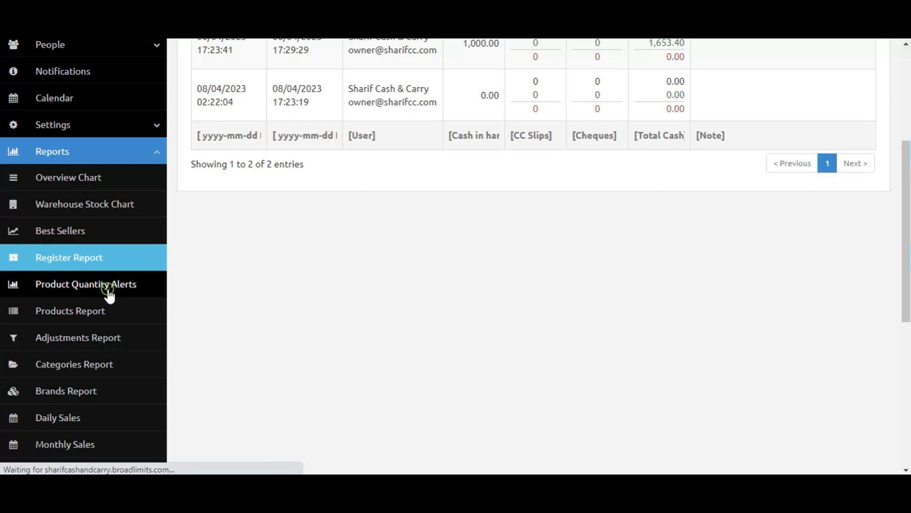
pyautogui.scroll(-2, 314, 323)
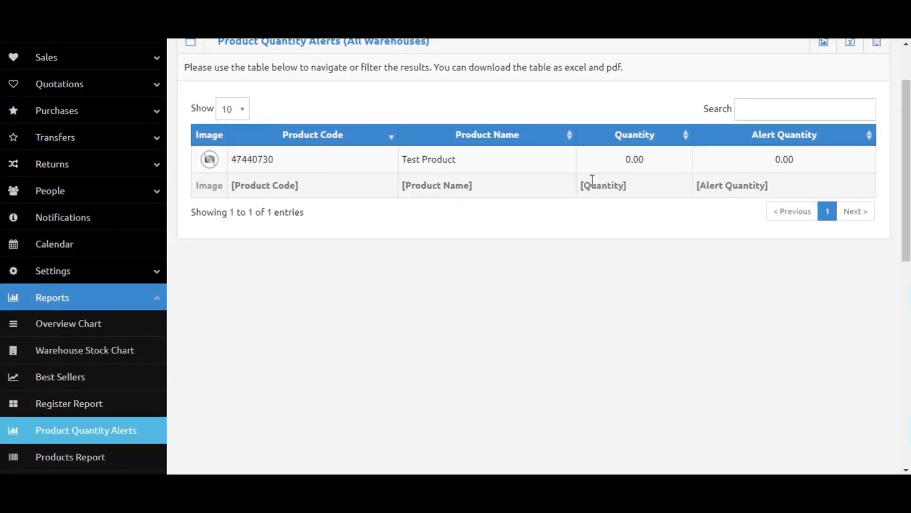
pyautogui.scroll(2, 623, 181)
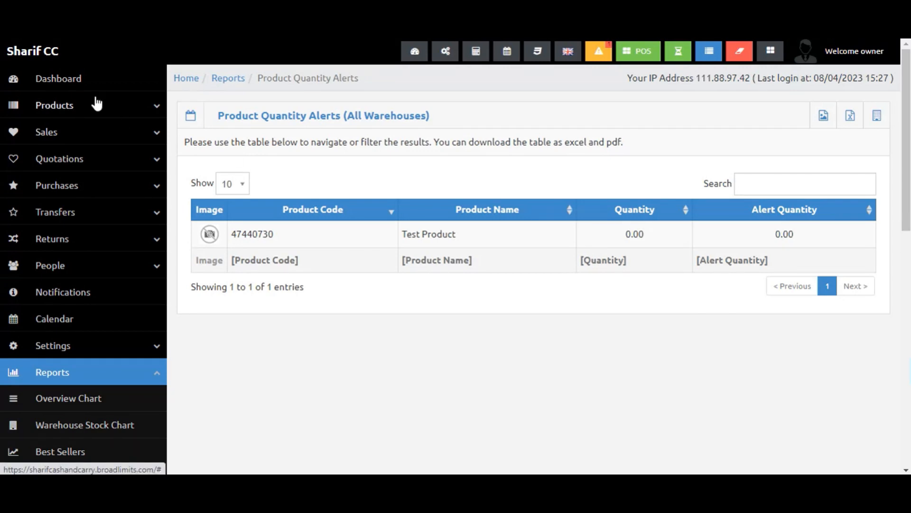
# Open the product list and view the details of Product Test.
pyautogui.click(97, 105)
pyautogui.rightClick(88, 142)
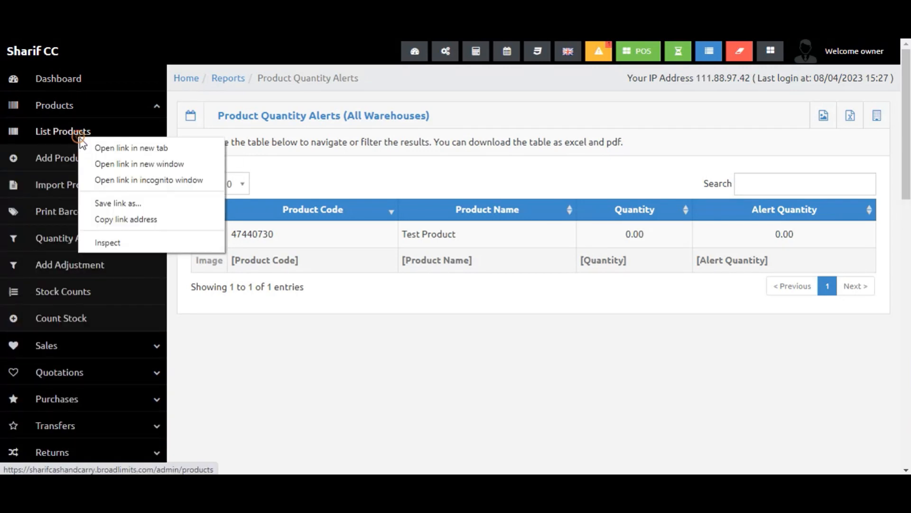
pyautogui.click(147, 114)
pyautogui.click(85, 132)
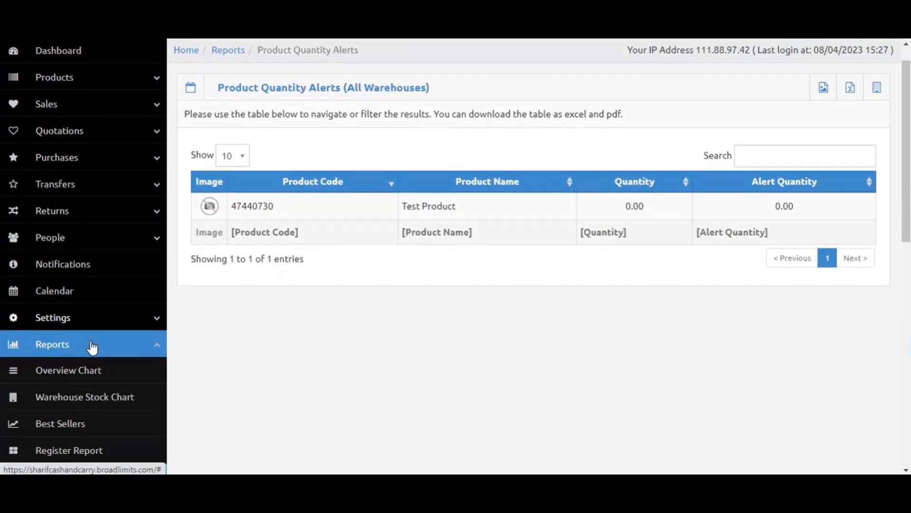
pyautogui.scroll(-2, 91, 348)
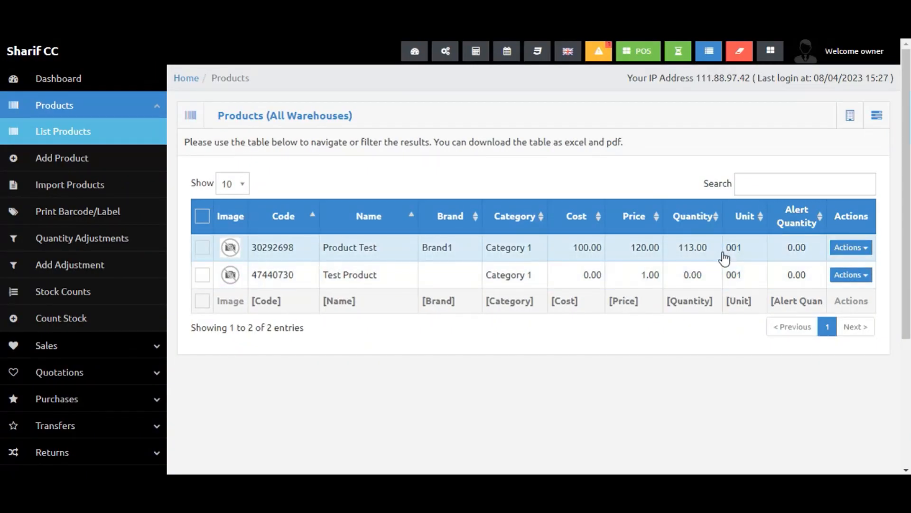
pyautogui.click(723, 251)
pyautogui.scroll(-3, 646, 325)
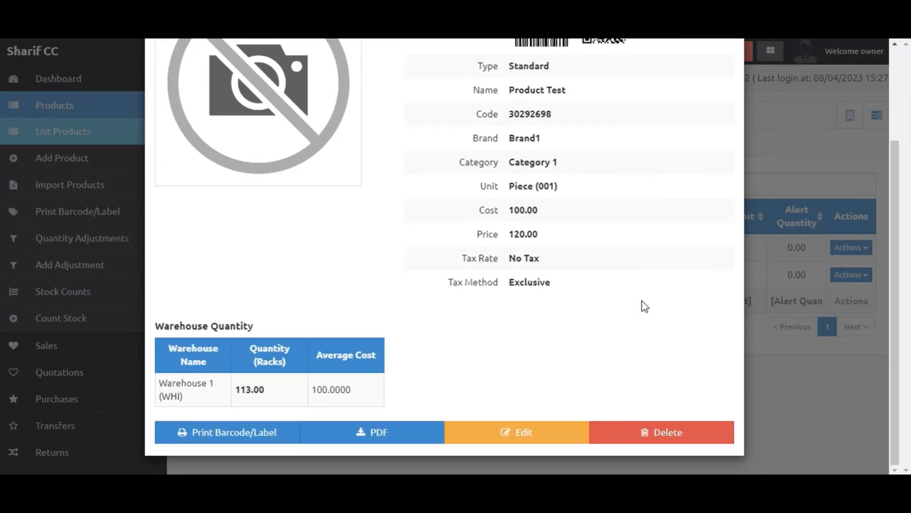
pyautogui.click(784, 216)
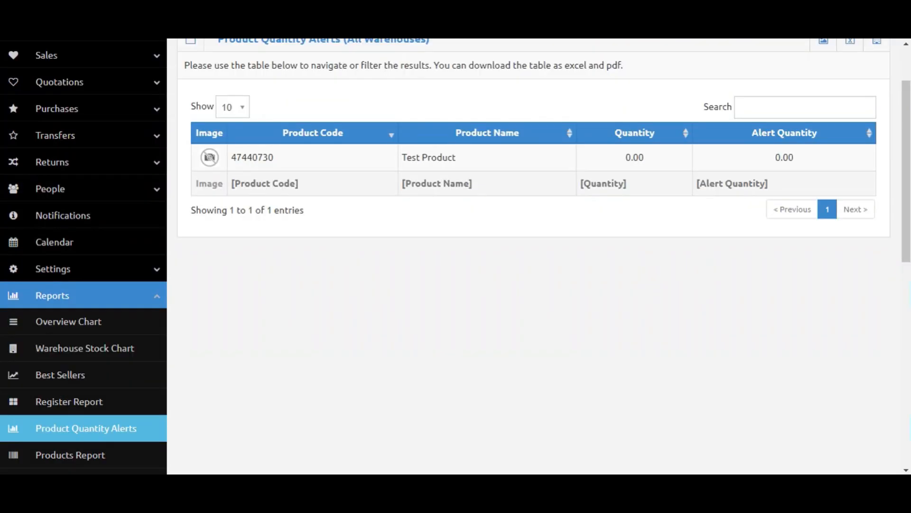
# Open the Products Report to review purchased, sold and stock amounts per product.
pyautogui.scroll(-5, 81, 143)
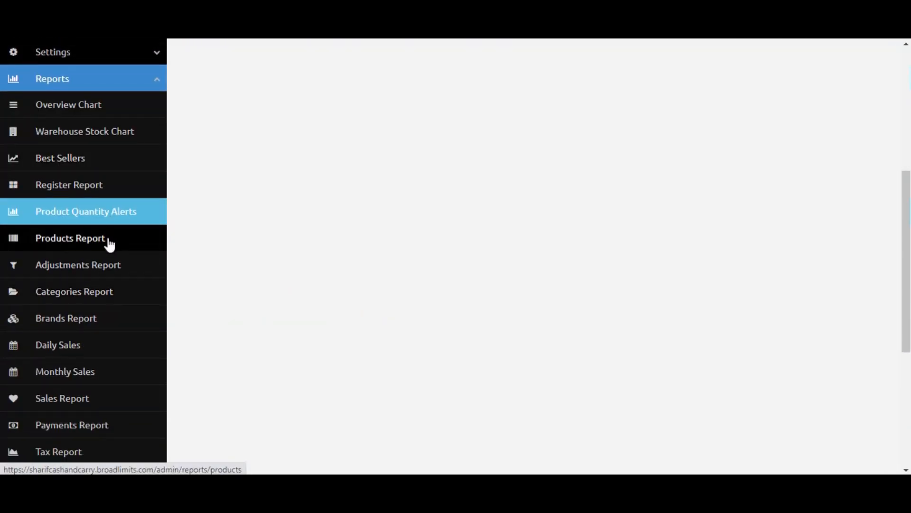
pyautogui.click(109, 239)
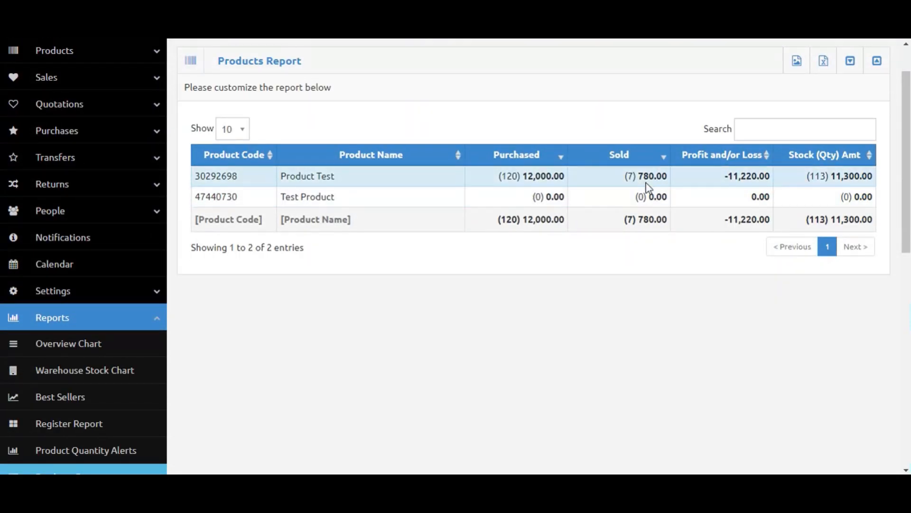
pyautogui.scroll(2, 703, 222)
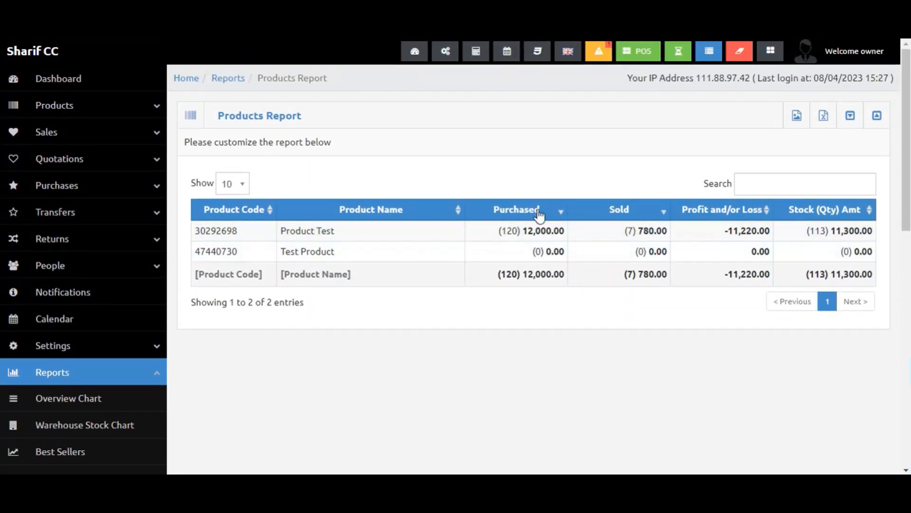
# Expand the Products Report filter form and look over its product, category, brand and date fields.
pyautogui.click(859, 117)
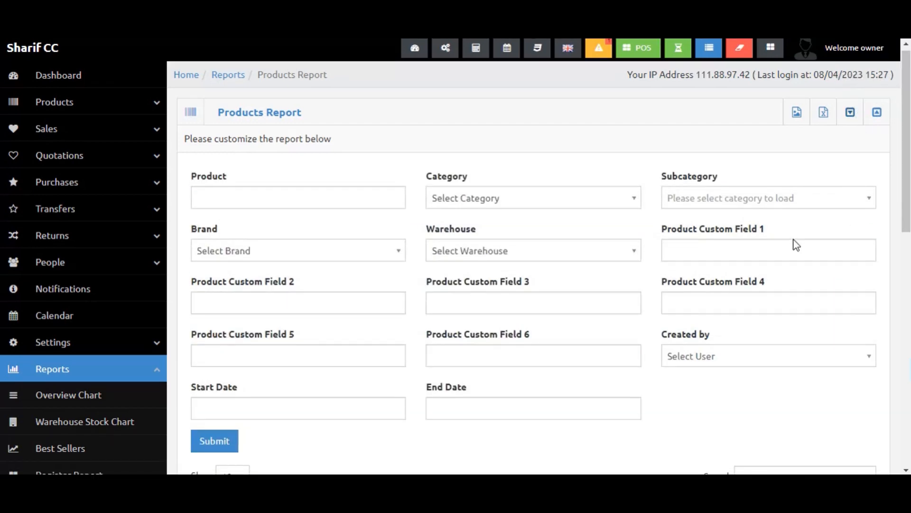
pyautogui.scroll(-1, 689, 223)
pyautogui.click(585, 226)
pyautogui.click(359, 219)
pyautogui.click(360, 218)
pyautogui.click(360, 218)
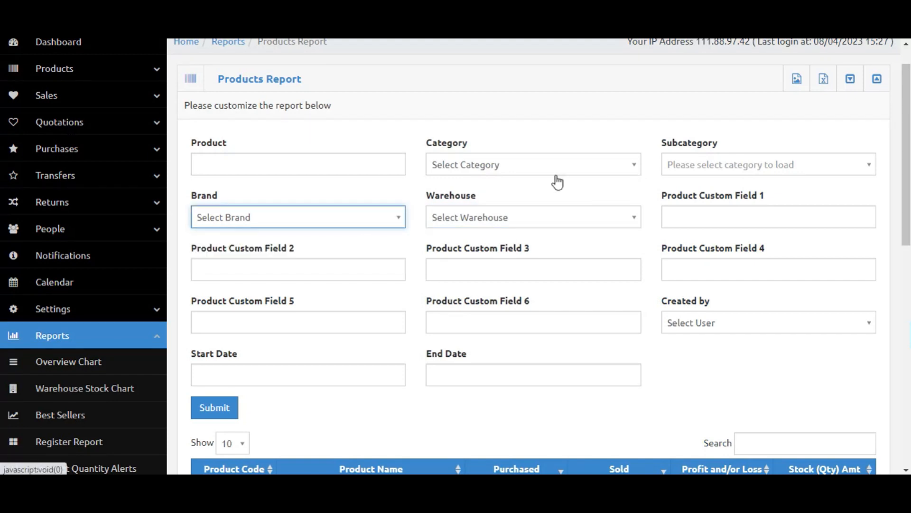
pyautogui.scroll(-1, 594, 340)
pyautogui.scroll(1, 668, 315)
pyautogui.scroll(1, 667, 314)
pyautogui.scroll(-5, 362, 447)
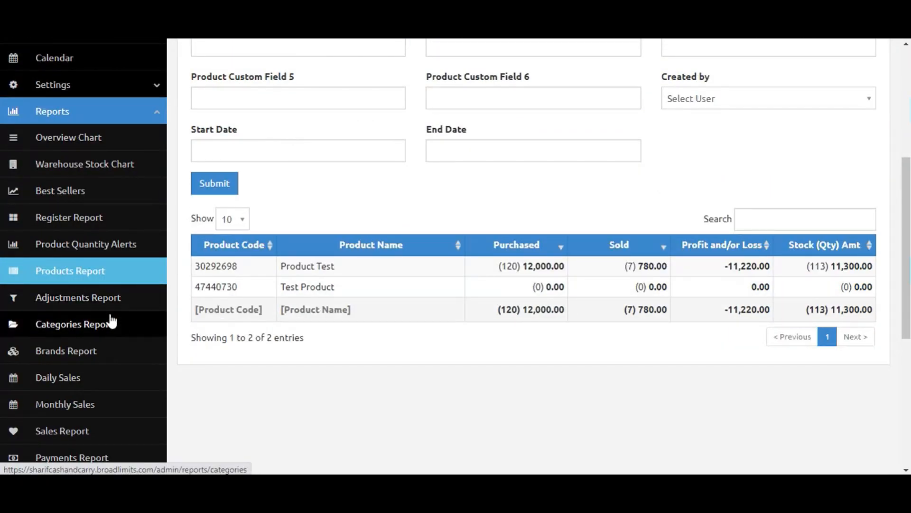
# Open the Adjustments Report and scroll through its table.
pyautogui.click(92, 304)
pyautogui.scroll(-3, 97, 337)
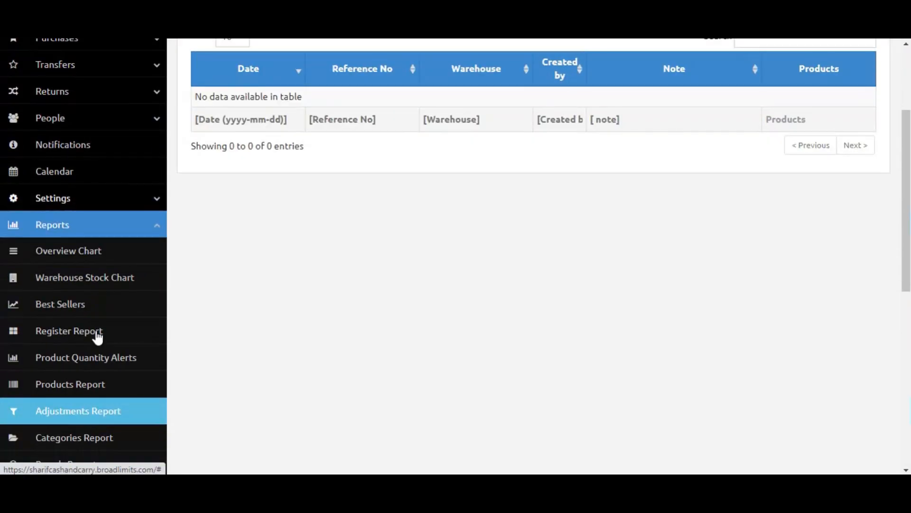
pyautogui.scroll(-2, 78, 373)
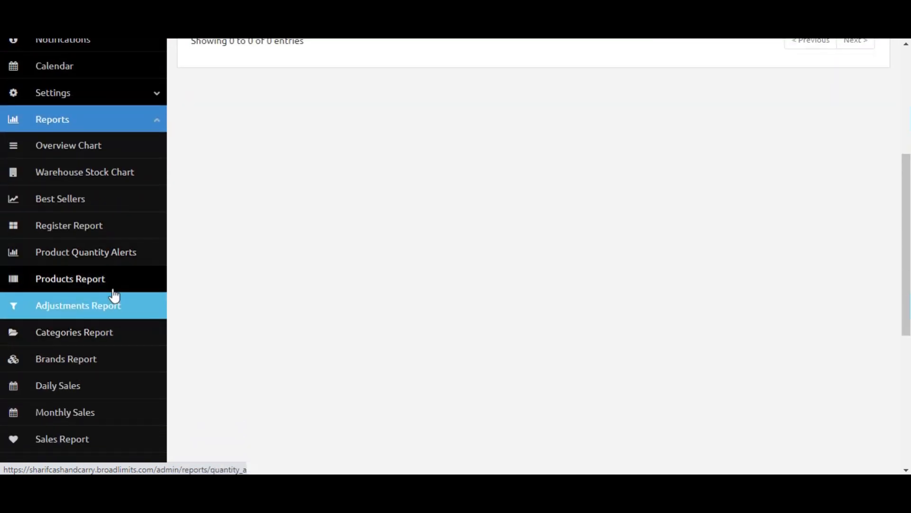
# Open the Categories Report to review category purchase and sales totals, then open the Brands Report.
pyautogui.click(103, 335)
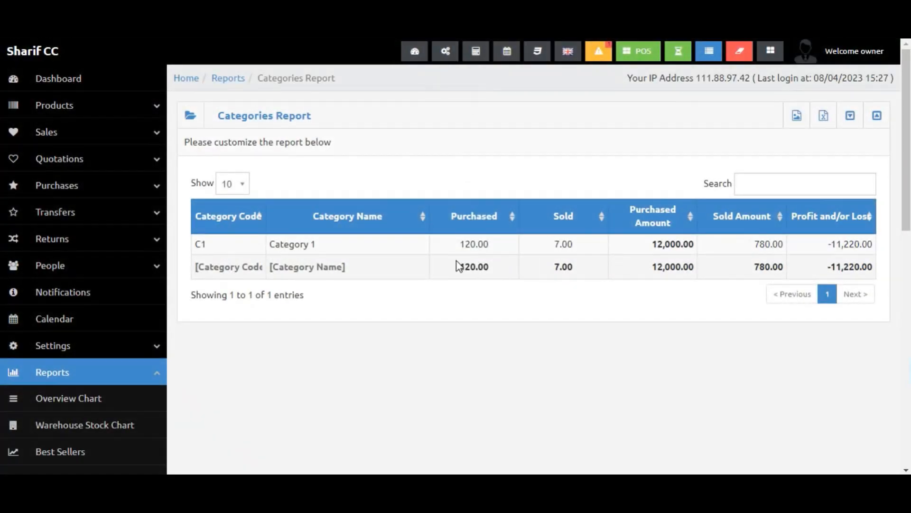
pyautogui.scroll(-1, 374, 264)
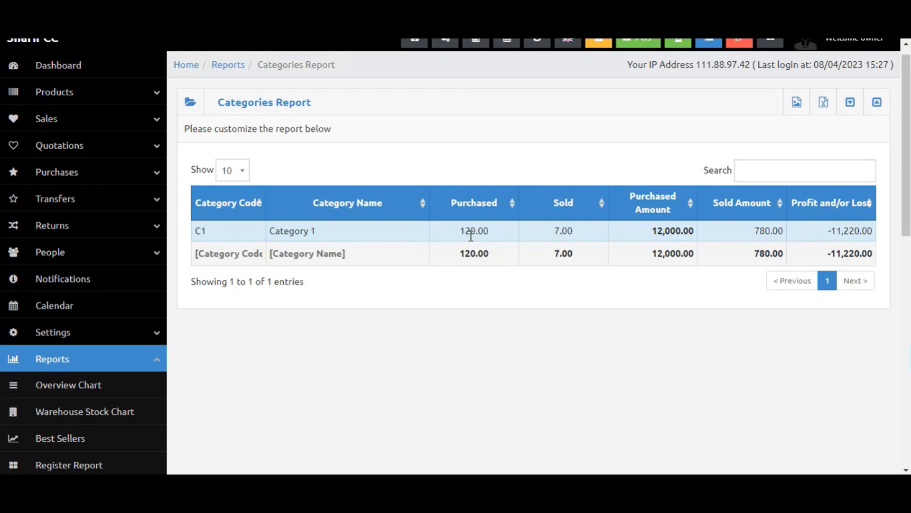
pyautogui.scroll(-8, 140, 362)
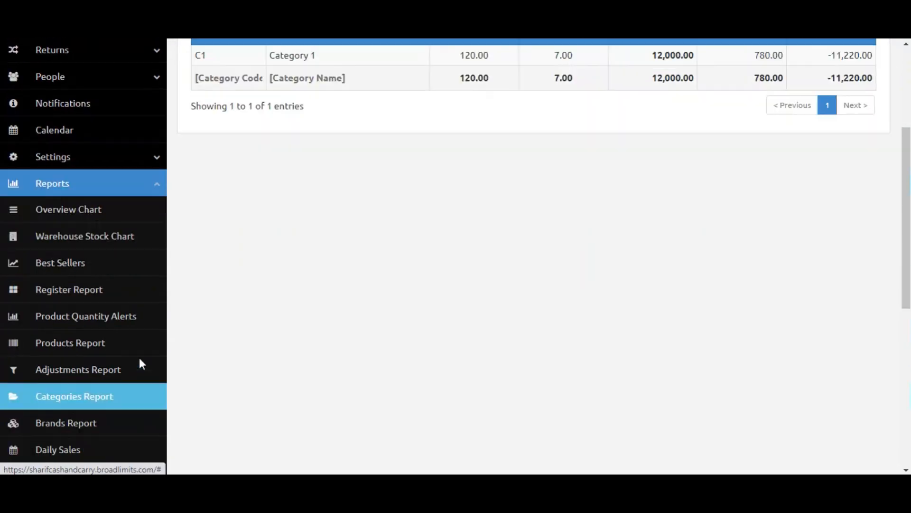
pyautogui.click(106, 211)
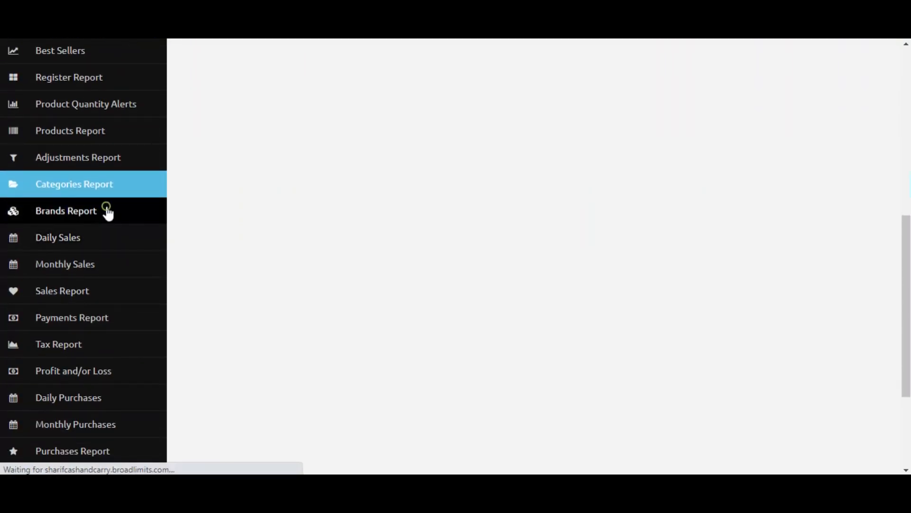
pyautogui.scroll(-8, 71, 308)
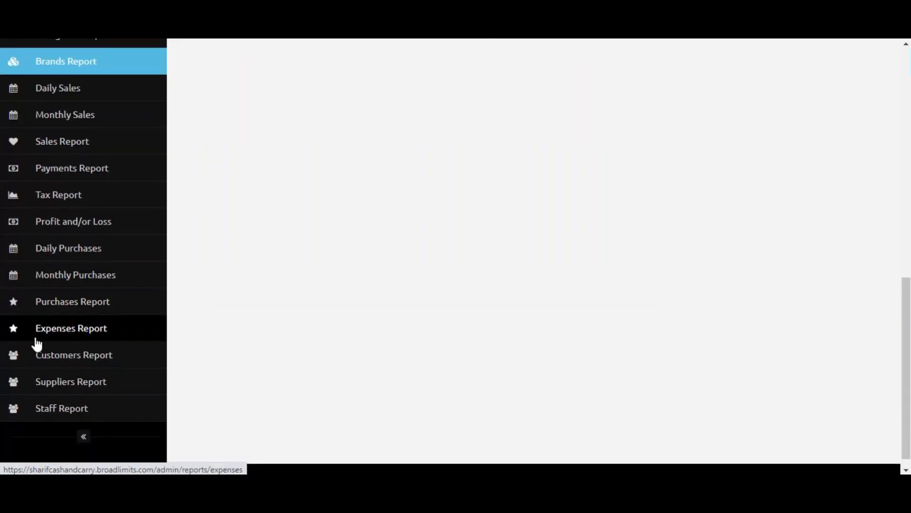
# Open the Daily Sales calendar and view the day profit and/or loss breakdown for 8 April 2023, then close it.
pyautogui.click(64, 95)
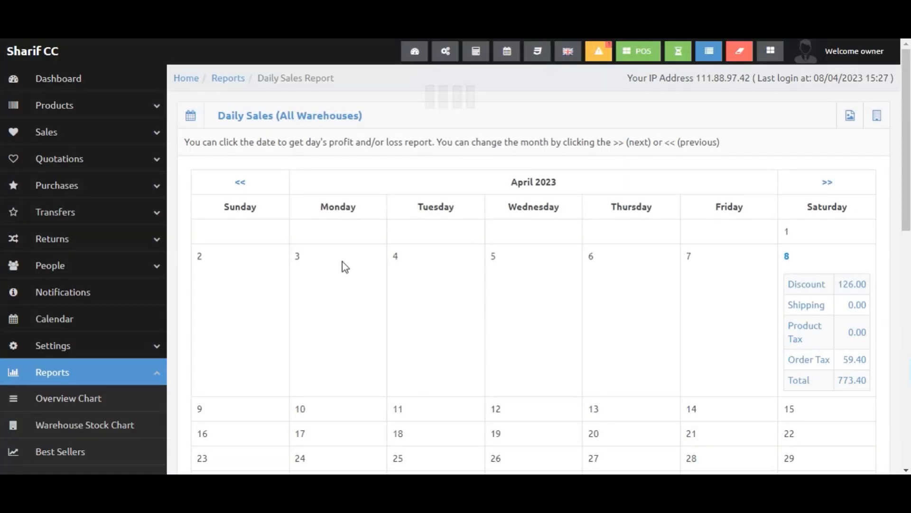
pyautogui.scroll(-1, 168, 325)
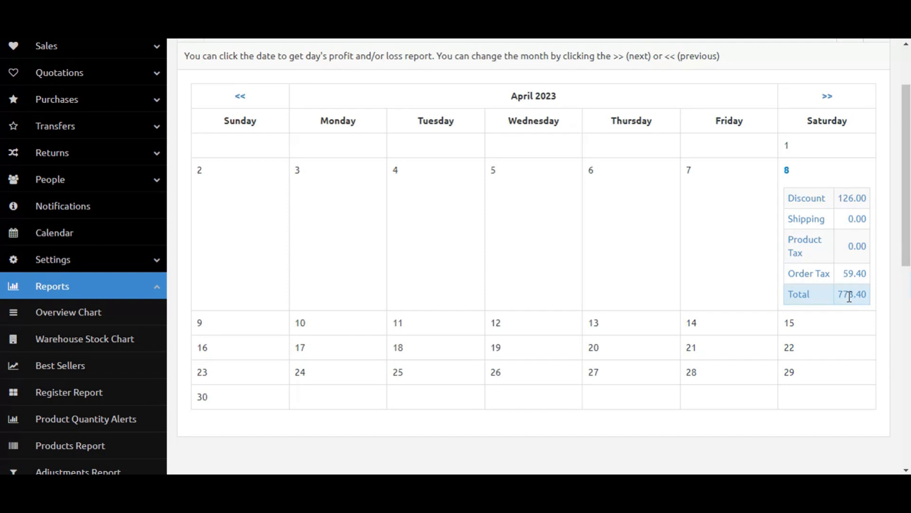
pyautogui.click(814, 175)
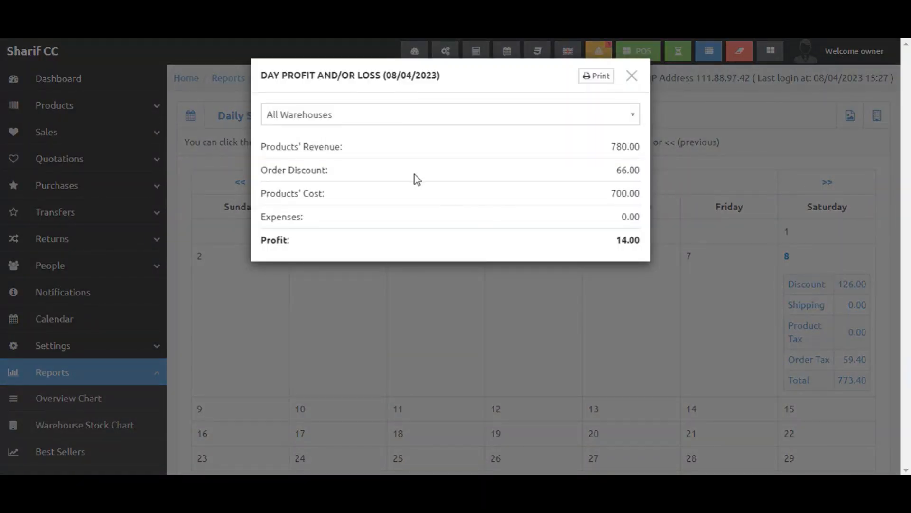
pyautogui.doubleClick(633, 241)
pyautogui.click(747, 229)
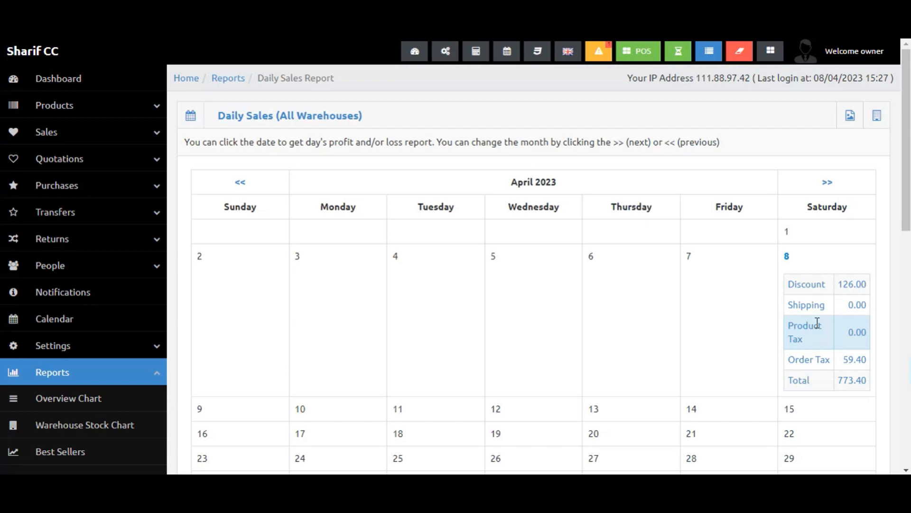
pyautogui.scroll(-9, 280, 245)
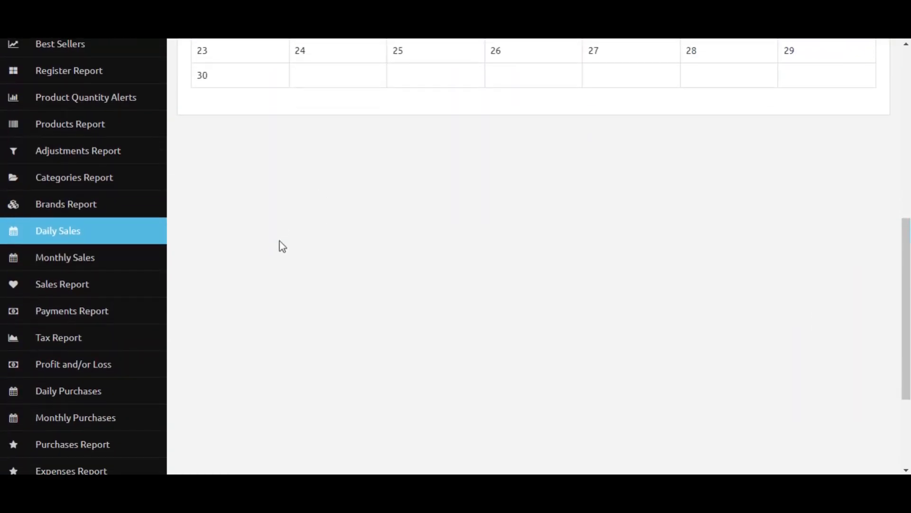
# Open the Monthly Sales report and review the April 2023 totals.
pyautogui.click(142, 257)
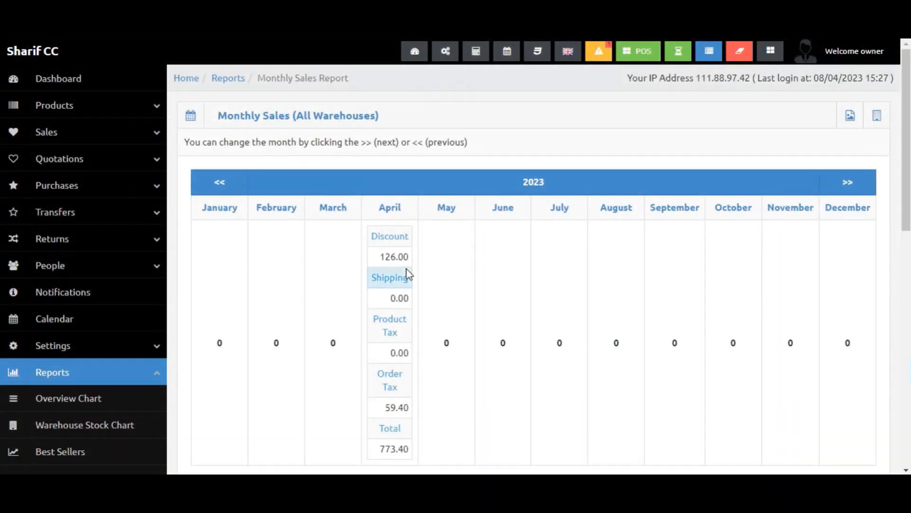
pyautogui.scroll(-1, 406, 268)
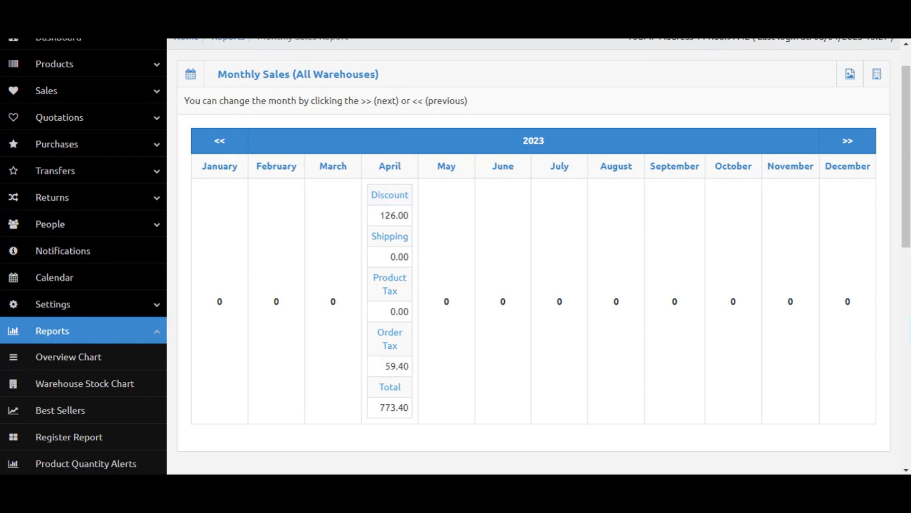
pyautogui.doubleClick(387, 408)
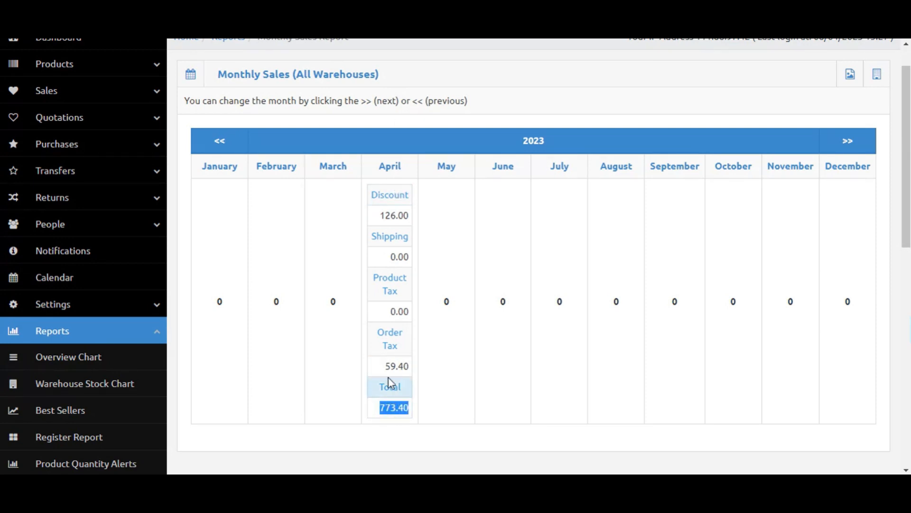
pyautogui.scroll(-10, 15, 286)
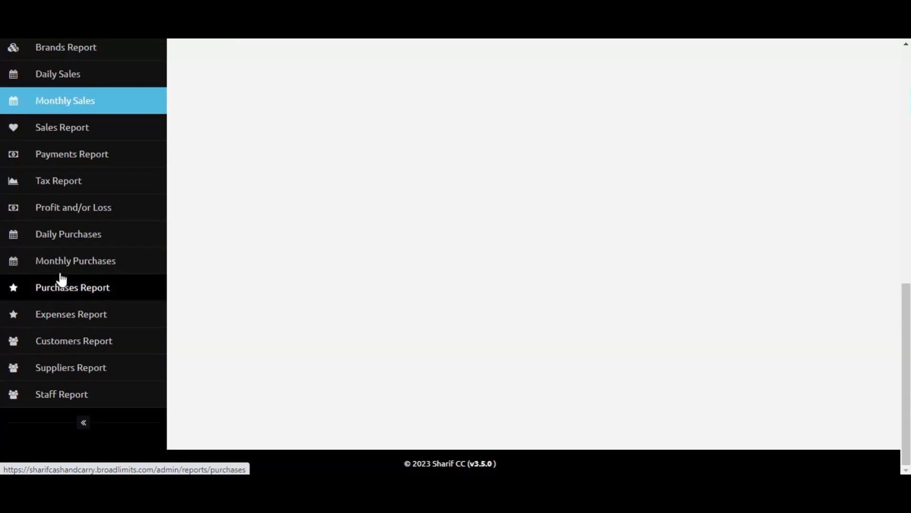
# Open the Sales Report and review the listed sales with their totals and payment status.
pyautogui.click(60, 134)
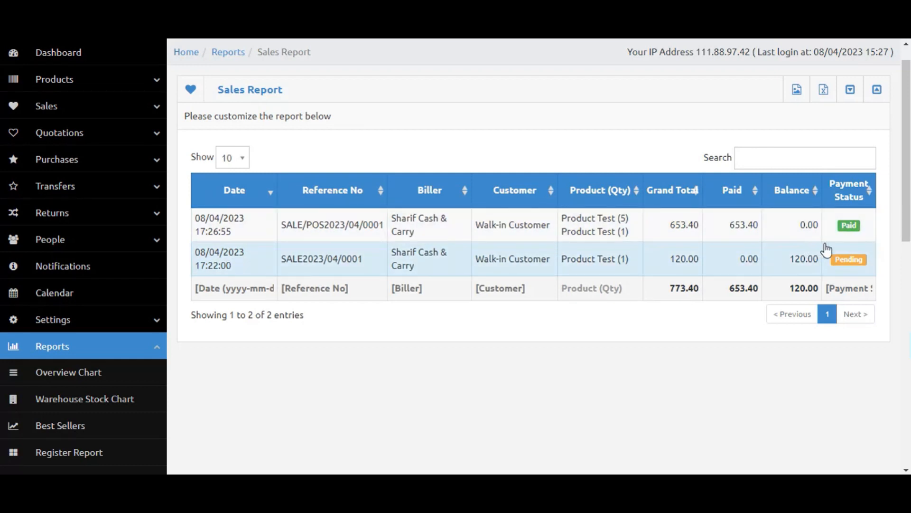
pyautogui.scroll(-8, 50, 405)
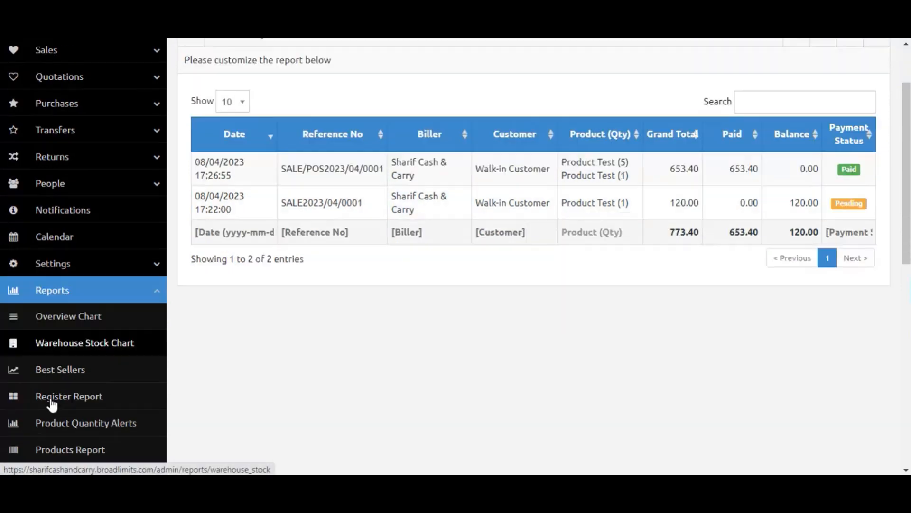
pyautogui.scroll(6, 435, 218)
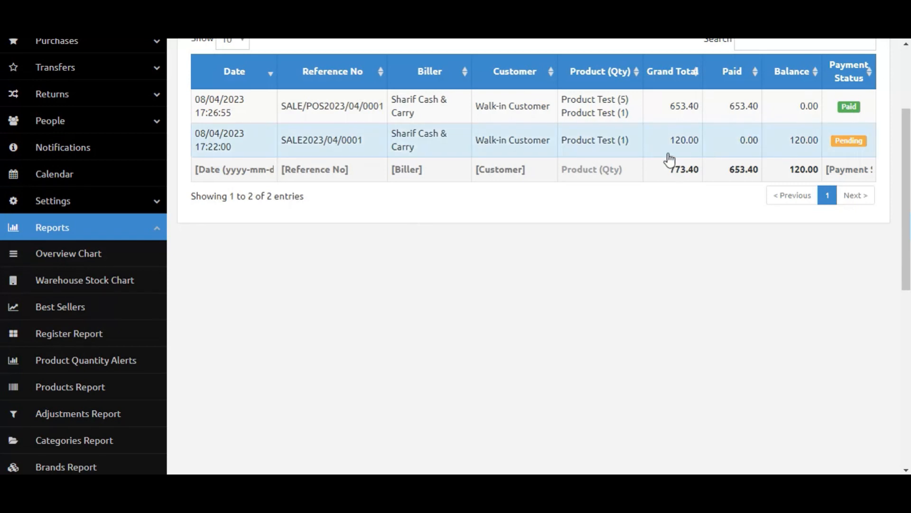
pyautogui.scroll(-8, 44, 464)
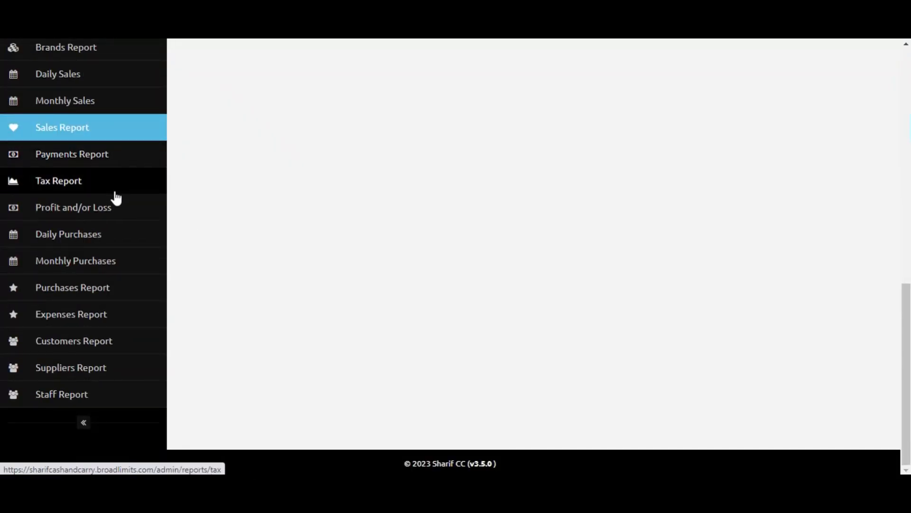
# Open the Profit and/or Loss report and review its purchase, sales, payment and warehouse panels.
pyautogui.click(113, 210)
pyautogui.scroll(-1, 448, 289)
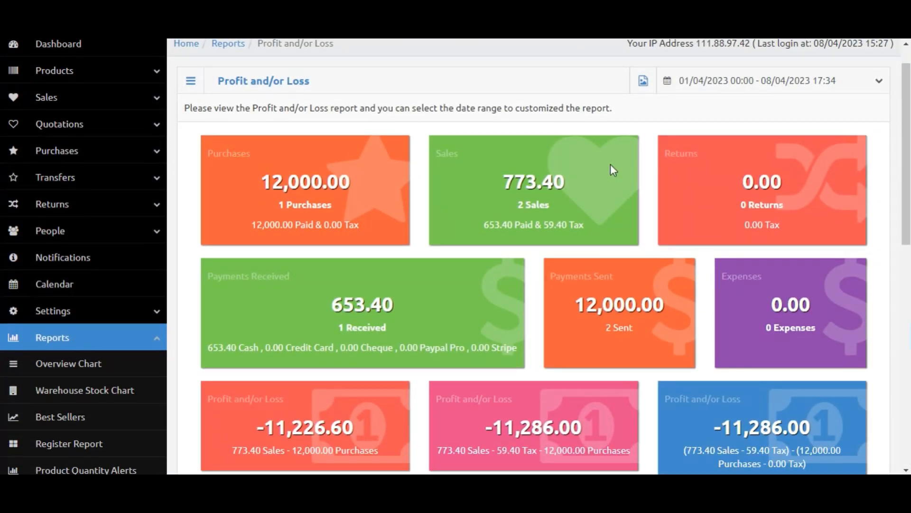
pyautogui.doubleClick(264, 277)
pyautogui.doubleClick(693, 155)
pyautogui.click(232, 304)
pyautogui.scroll(-8, 617, 272)
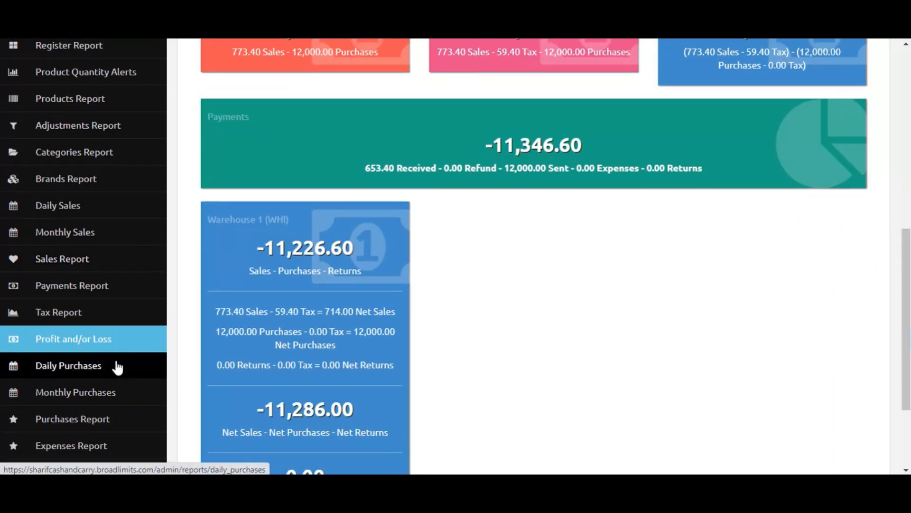
# Open the Daily Purchases calendar and then the Monthly Purchases report for April 2023.
pyautogui.click(116, 365)
pyautogui.scroll(-3, 383, 224)
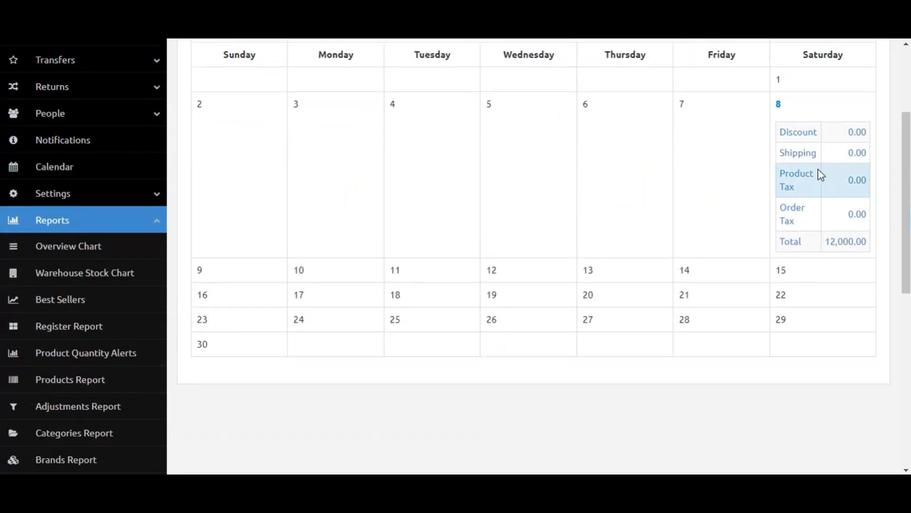
pyautogui.scroll(2, 674, 286)
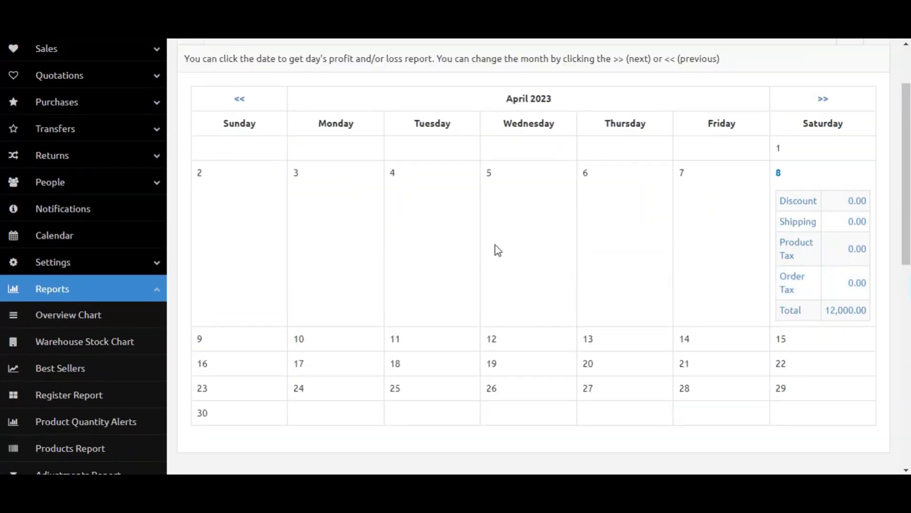
pyautogui.scroll(-10, 106, 303)
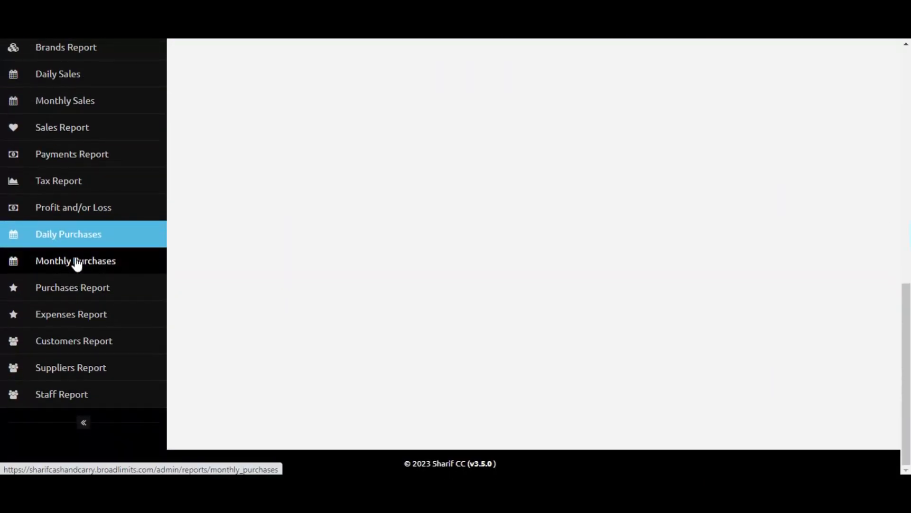
pyautogui.click(76, 261)
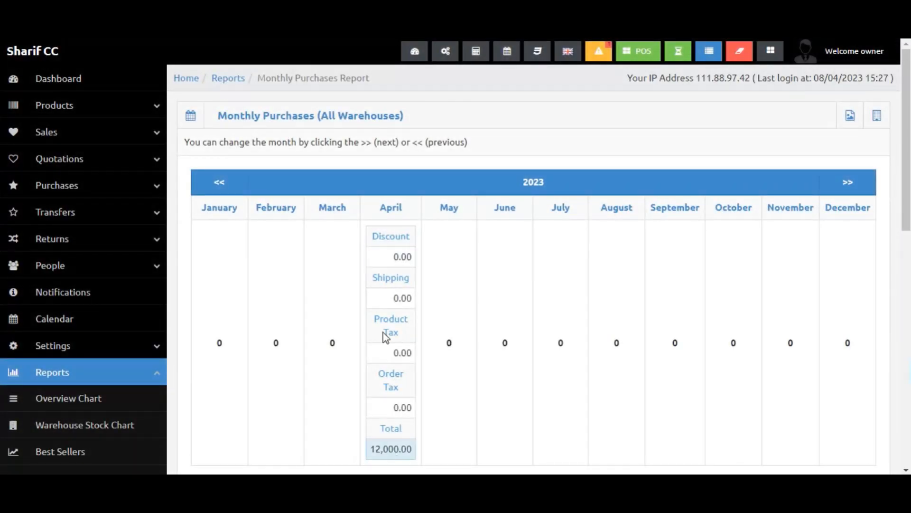
pyautogui.scroll(-5, 311, 247)
pyautogui.scroll(-6, 67, 332)
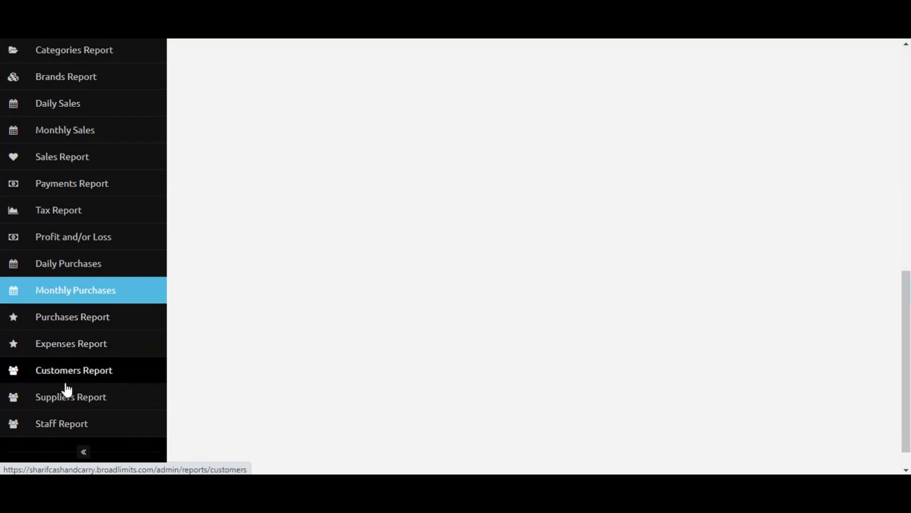
# Open the Staff Report and scroll through the list of users.
pyautogui.click(68, 433)
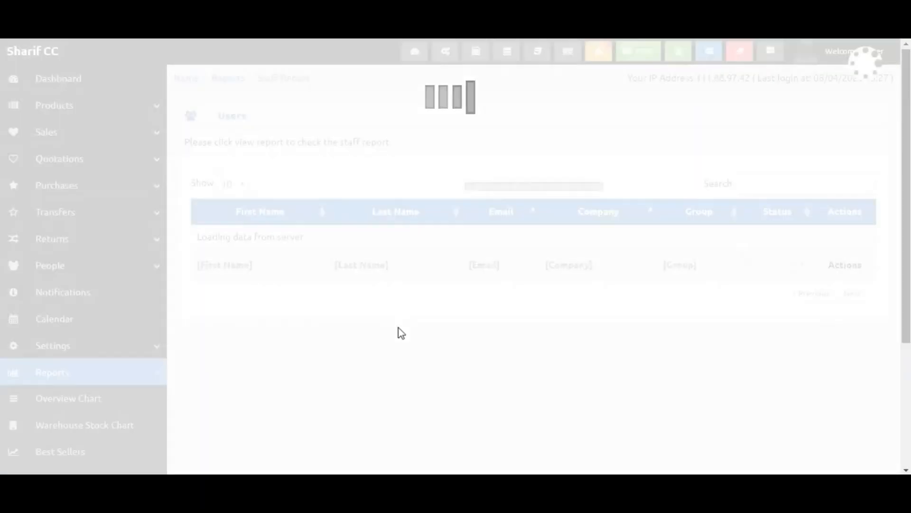
pyautogui.scroll(-1, 427, 292)
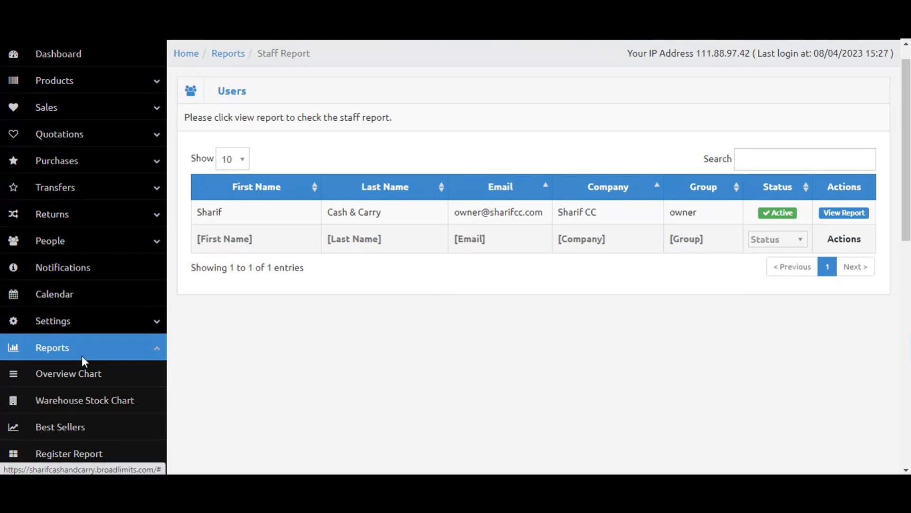
pyautogui.scroll(1, 81, 355)
pyautogui.scroll(-8, 0, 377)
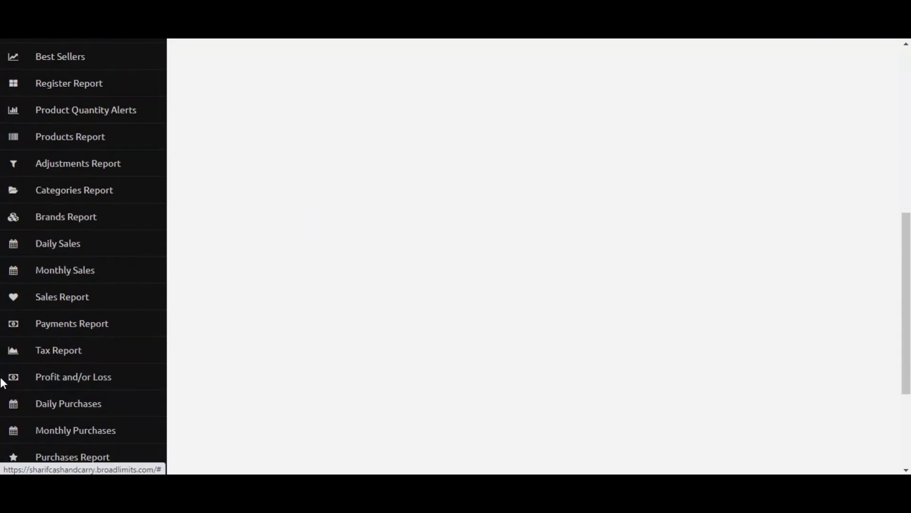
pyautogui.scroll(-4, 96, 403)
# Open the Suppliers Report and view the detailed report for Sharif CC Supplier.
pyautogui.click(92, 363)
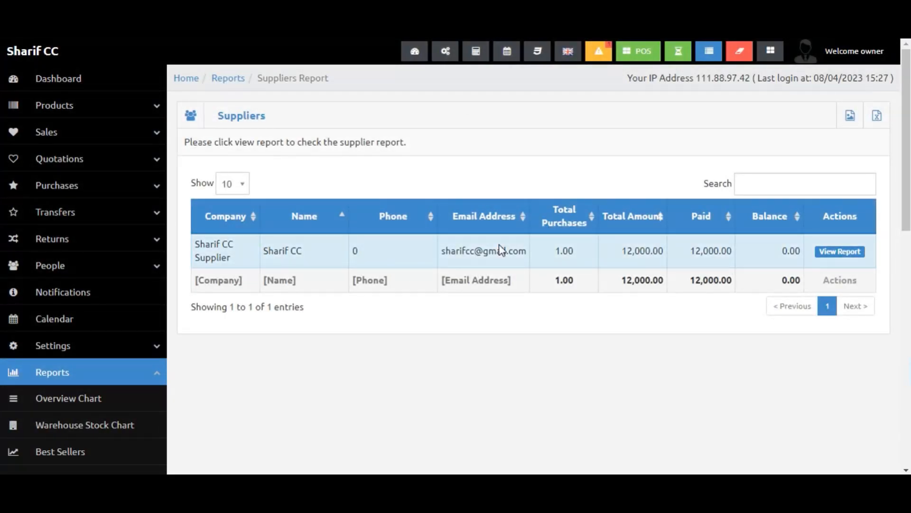
pyautogui.click(831, 252)
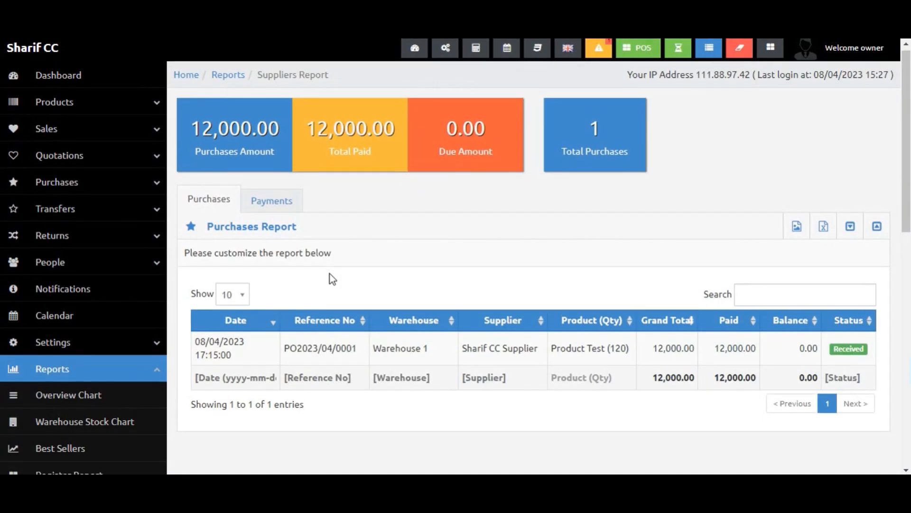
# Switch the Suppliers Report to its Payments tab and review the supplier payment entries.
pyautogui.scroll(-2, 330, 274)
pyautogui.doubleClick(324, 70)
pyautogui.doubleClick(214, 67)
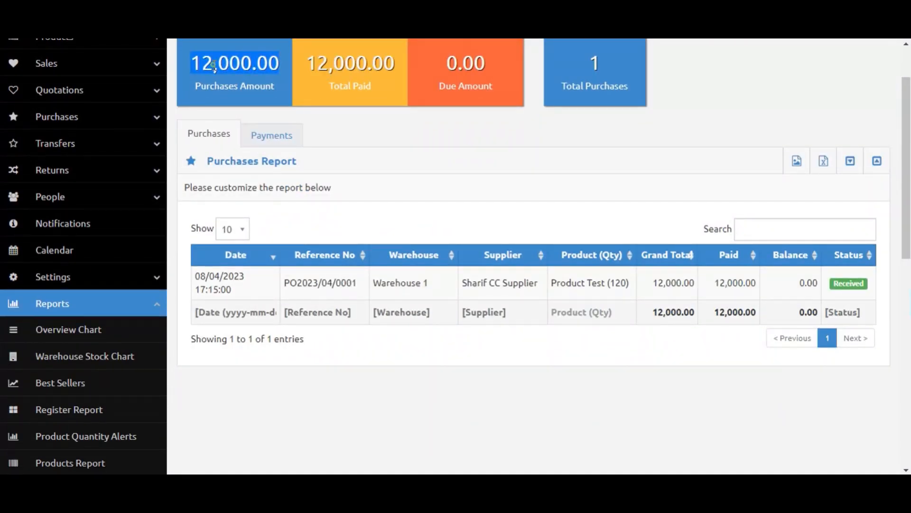
pyautogui.click(479, 77)
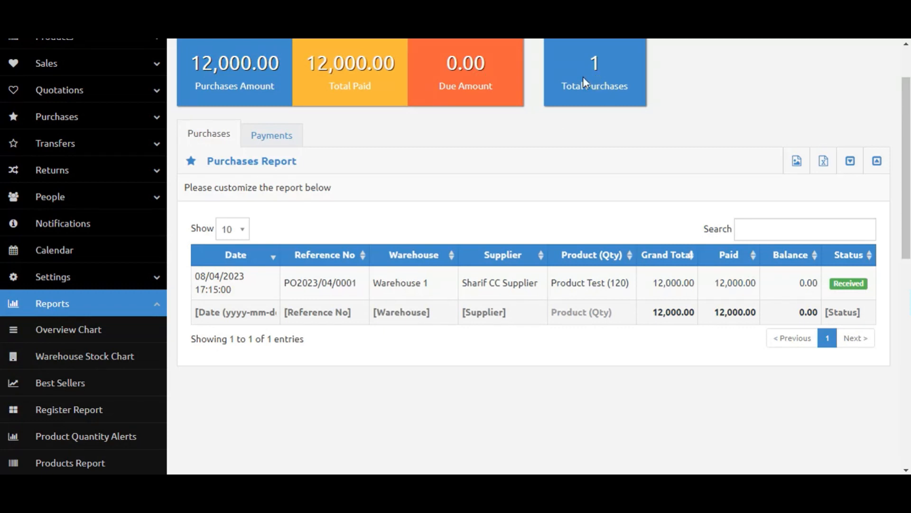
pyautogui.click(277, 136)
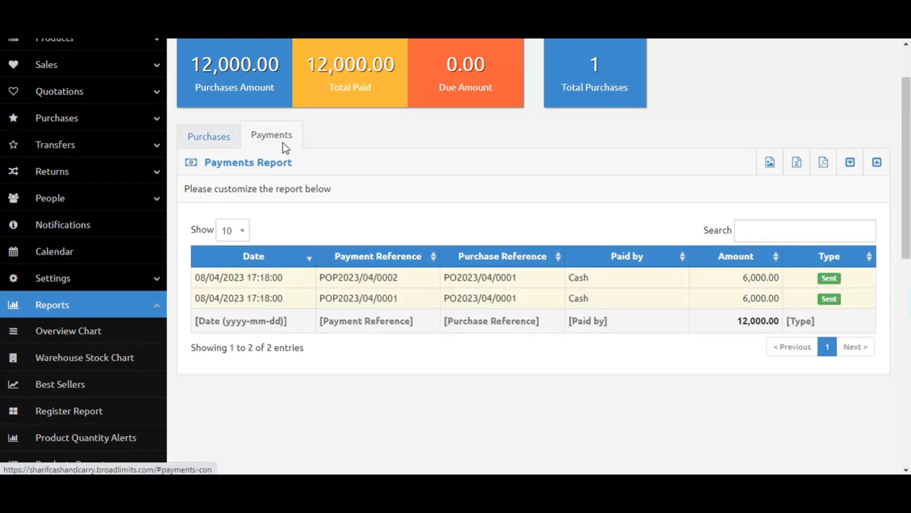
pyautogui.moveTo(574, 280); pyautogui.dragTo(568, 279)
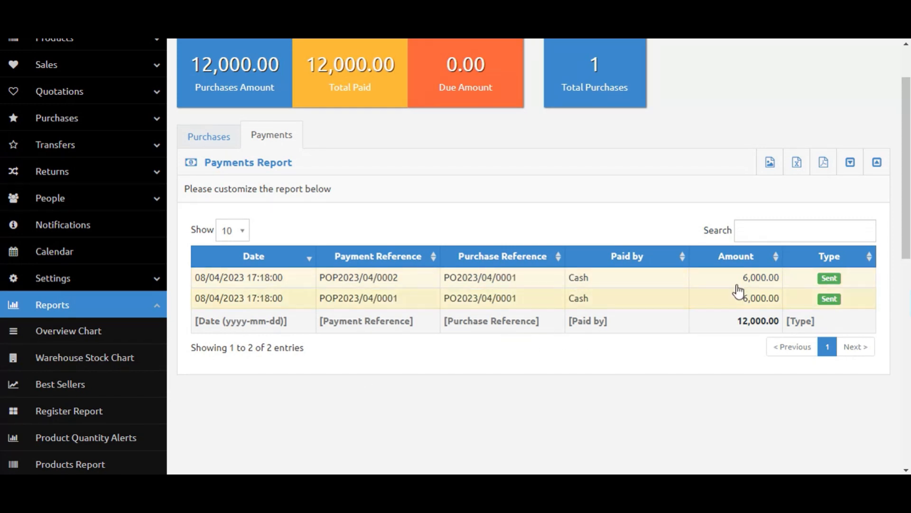
pyautogui.scroll(2, 214, 289)
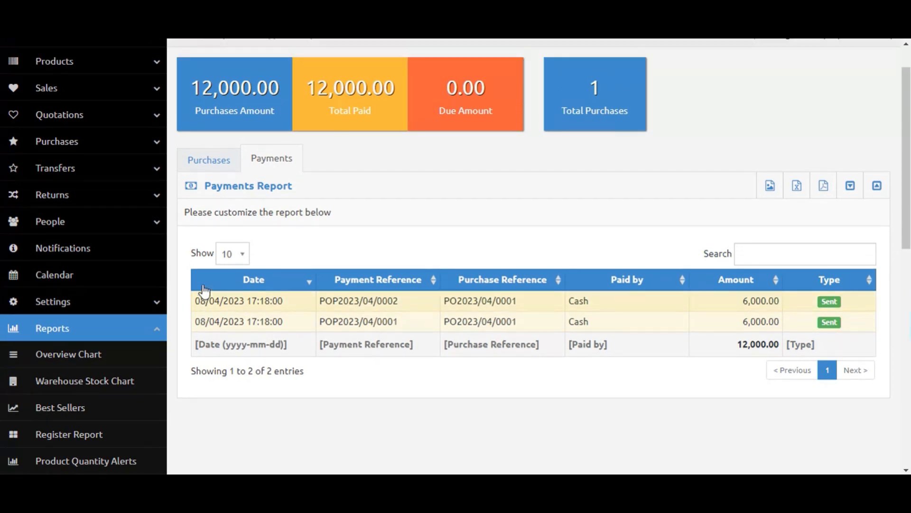
# Return to the Dashboard and inspect the Overview Chart's April 2023 figures.
pyautogui.click(82, 113)
pyautogui.click(74, 131)
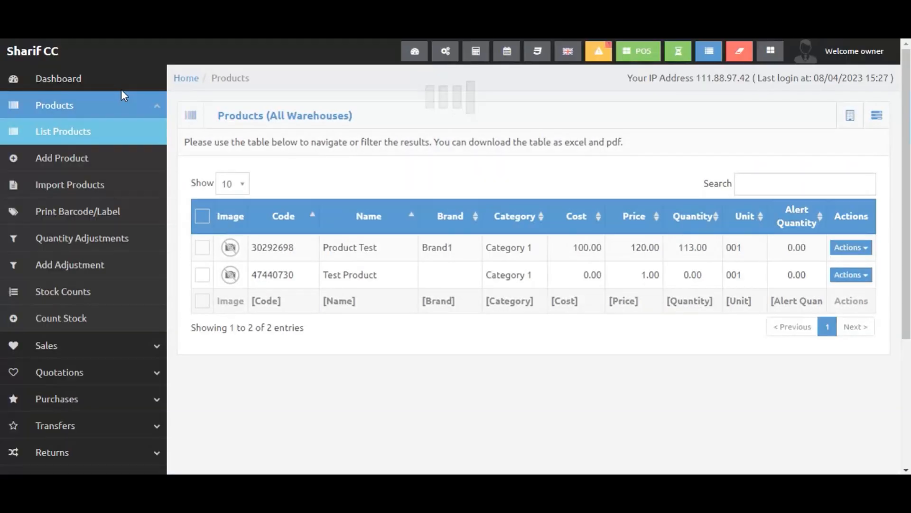
pyautogui.click(104, 76)
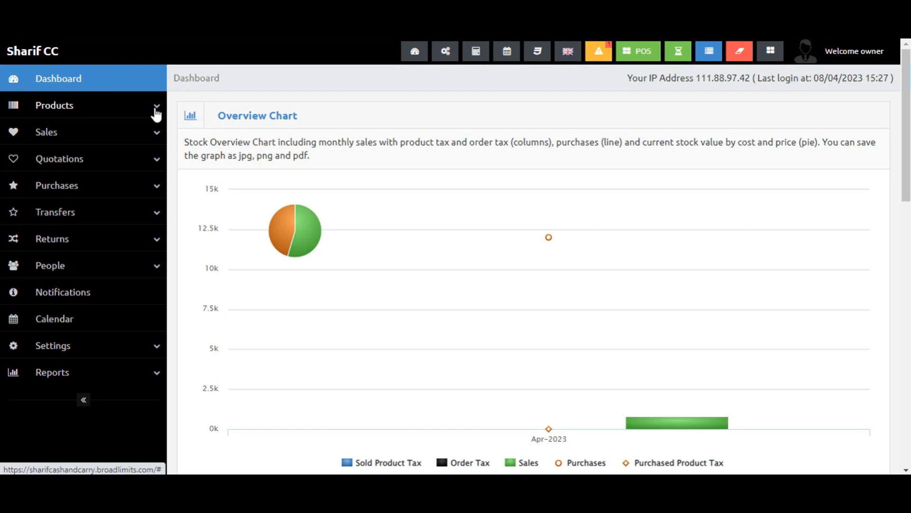
pyautogui.moveTo(623, 227)
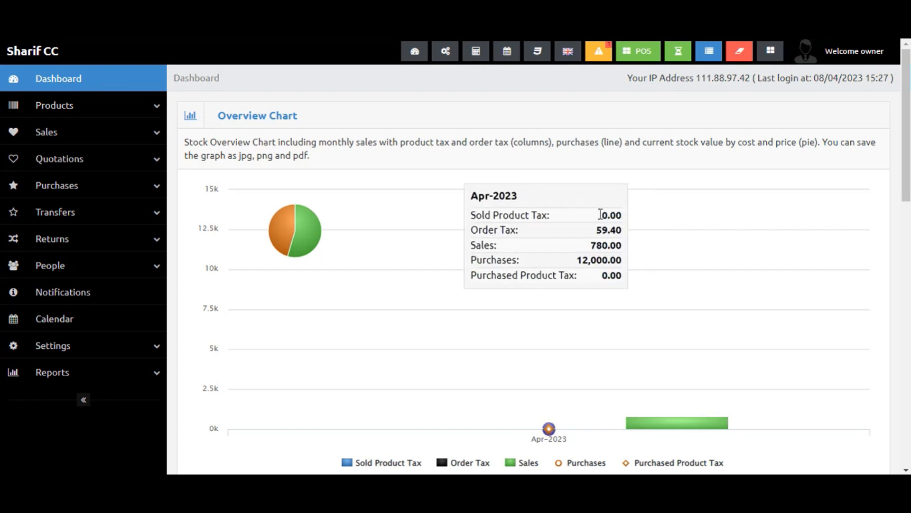